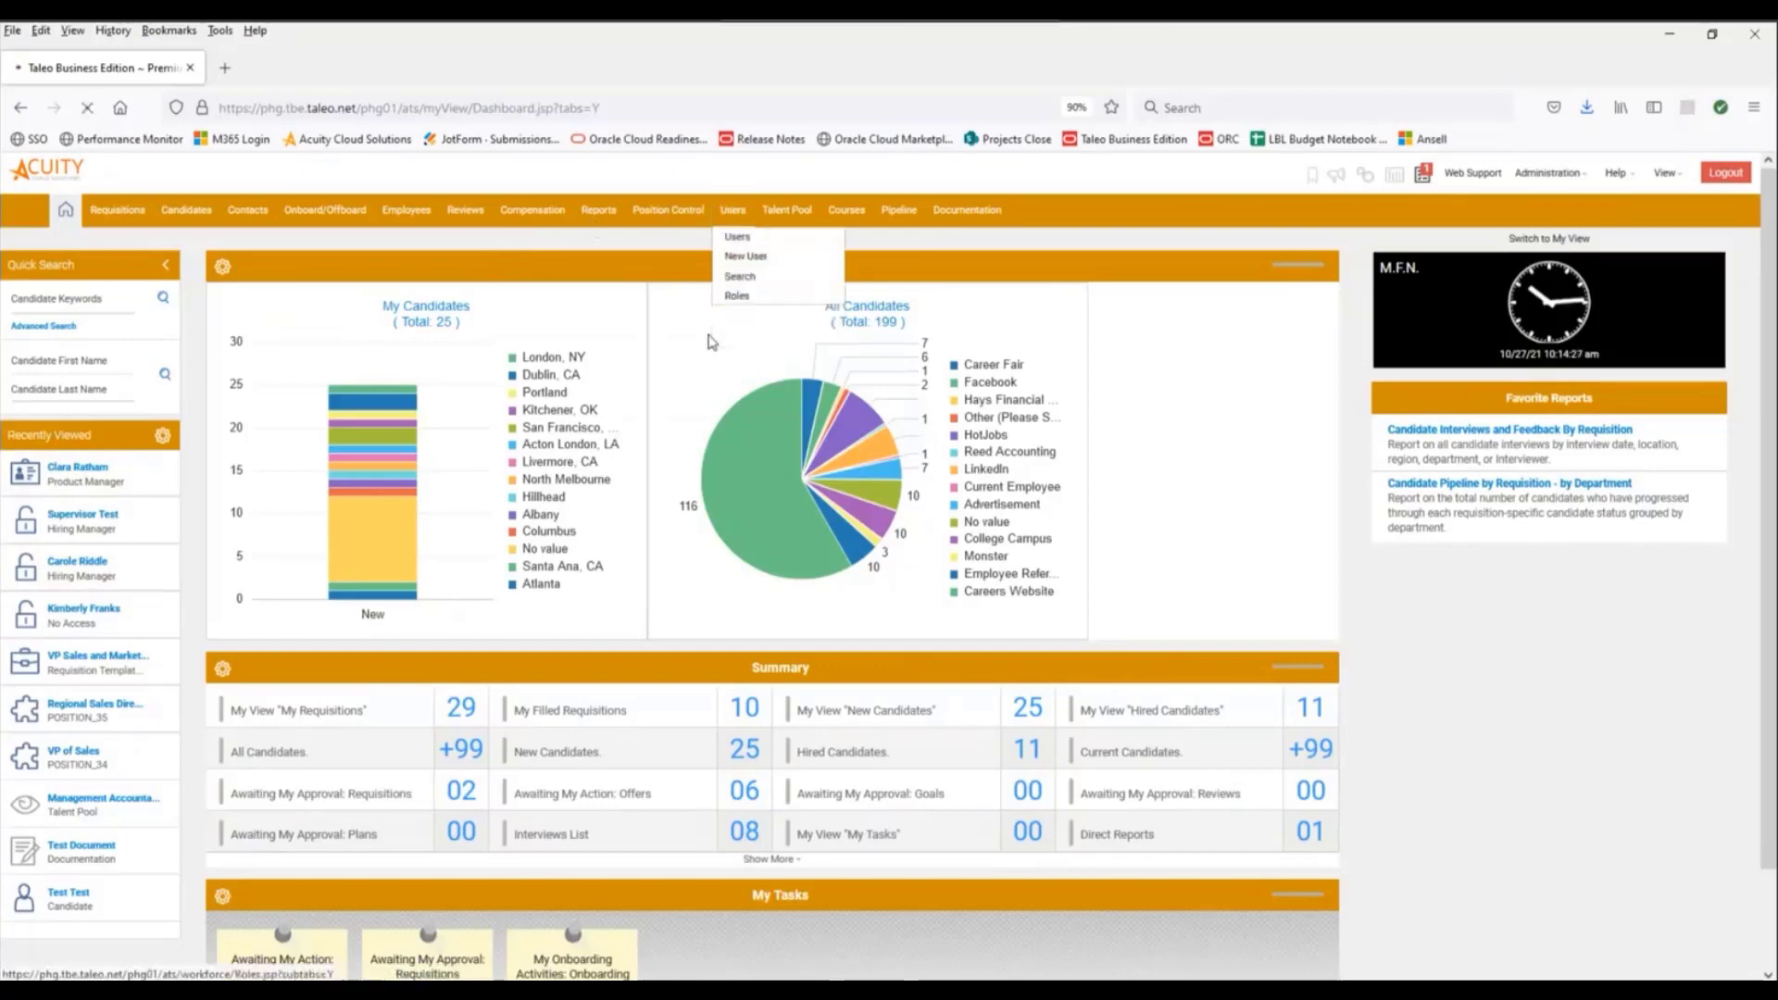
# Open the administrator's own record from the Users list and check its linked Employee field.
pyautogui.click(735, 238)
pyautogui.scroll(-3, 616, 537)
pyautogui.scroll(-2, 612, 556)
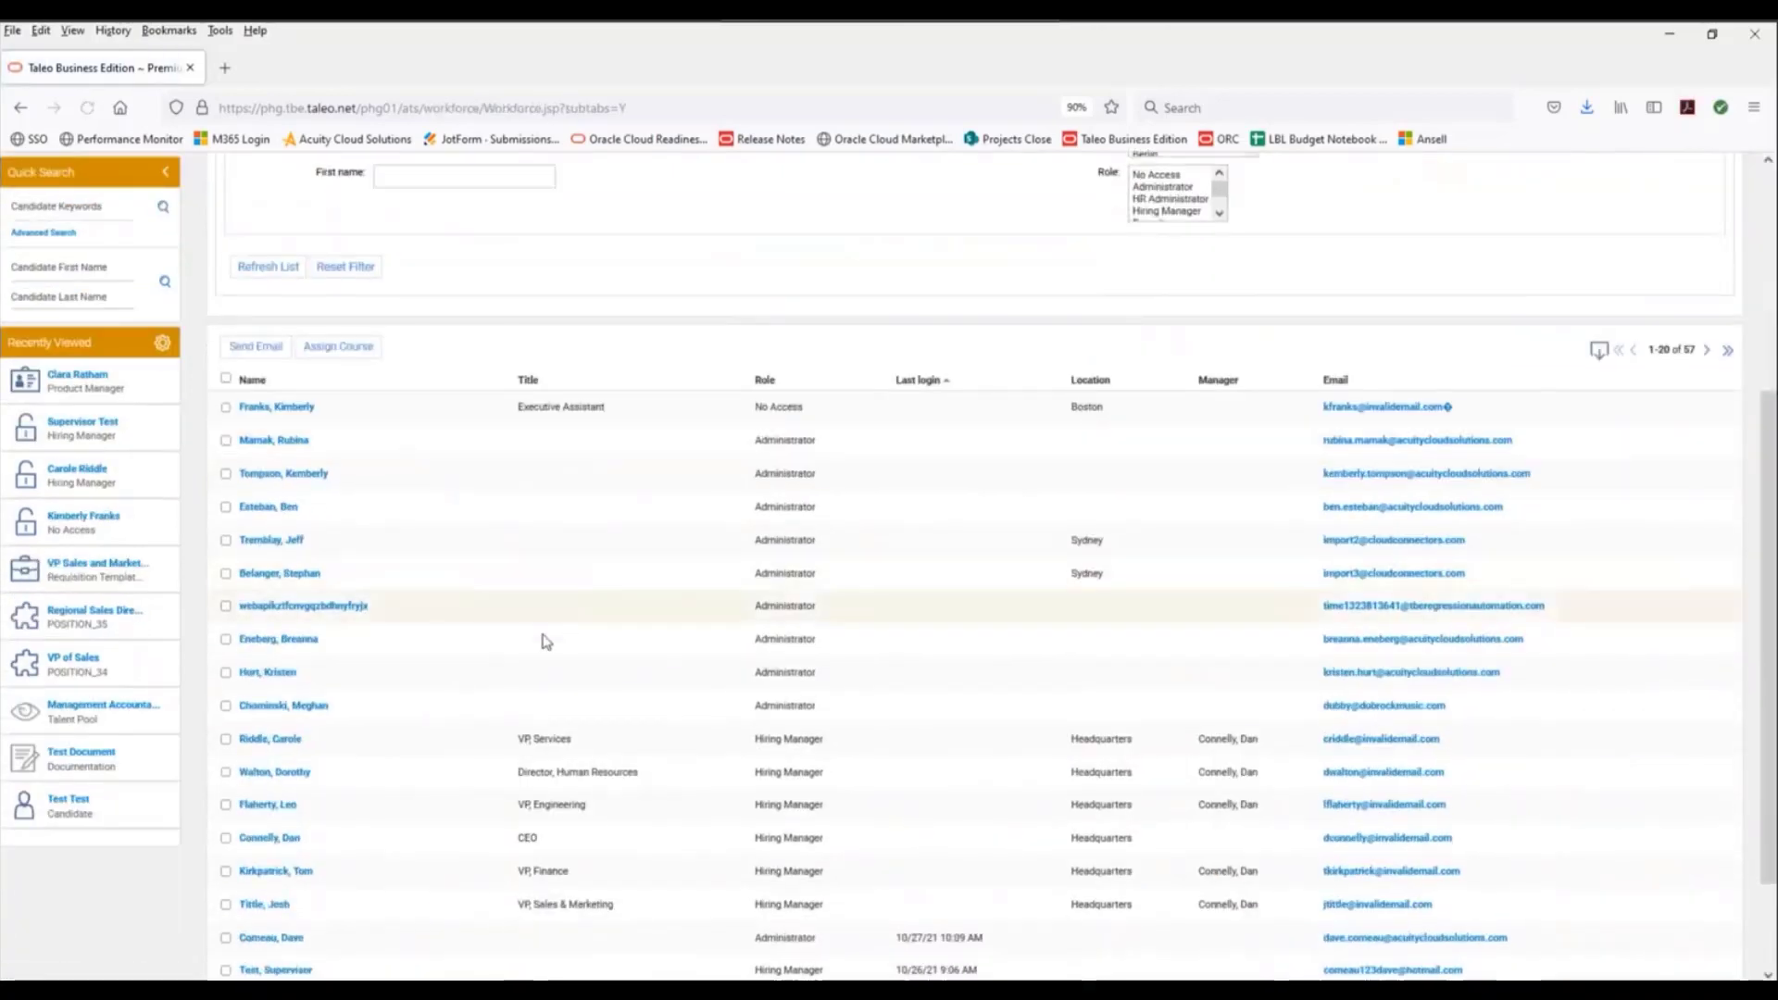
pyautogui.scroll(-3, 329, 696)
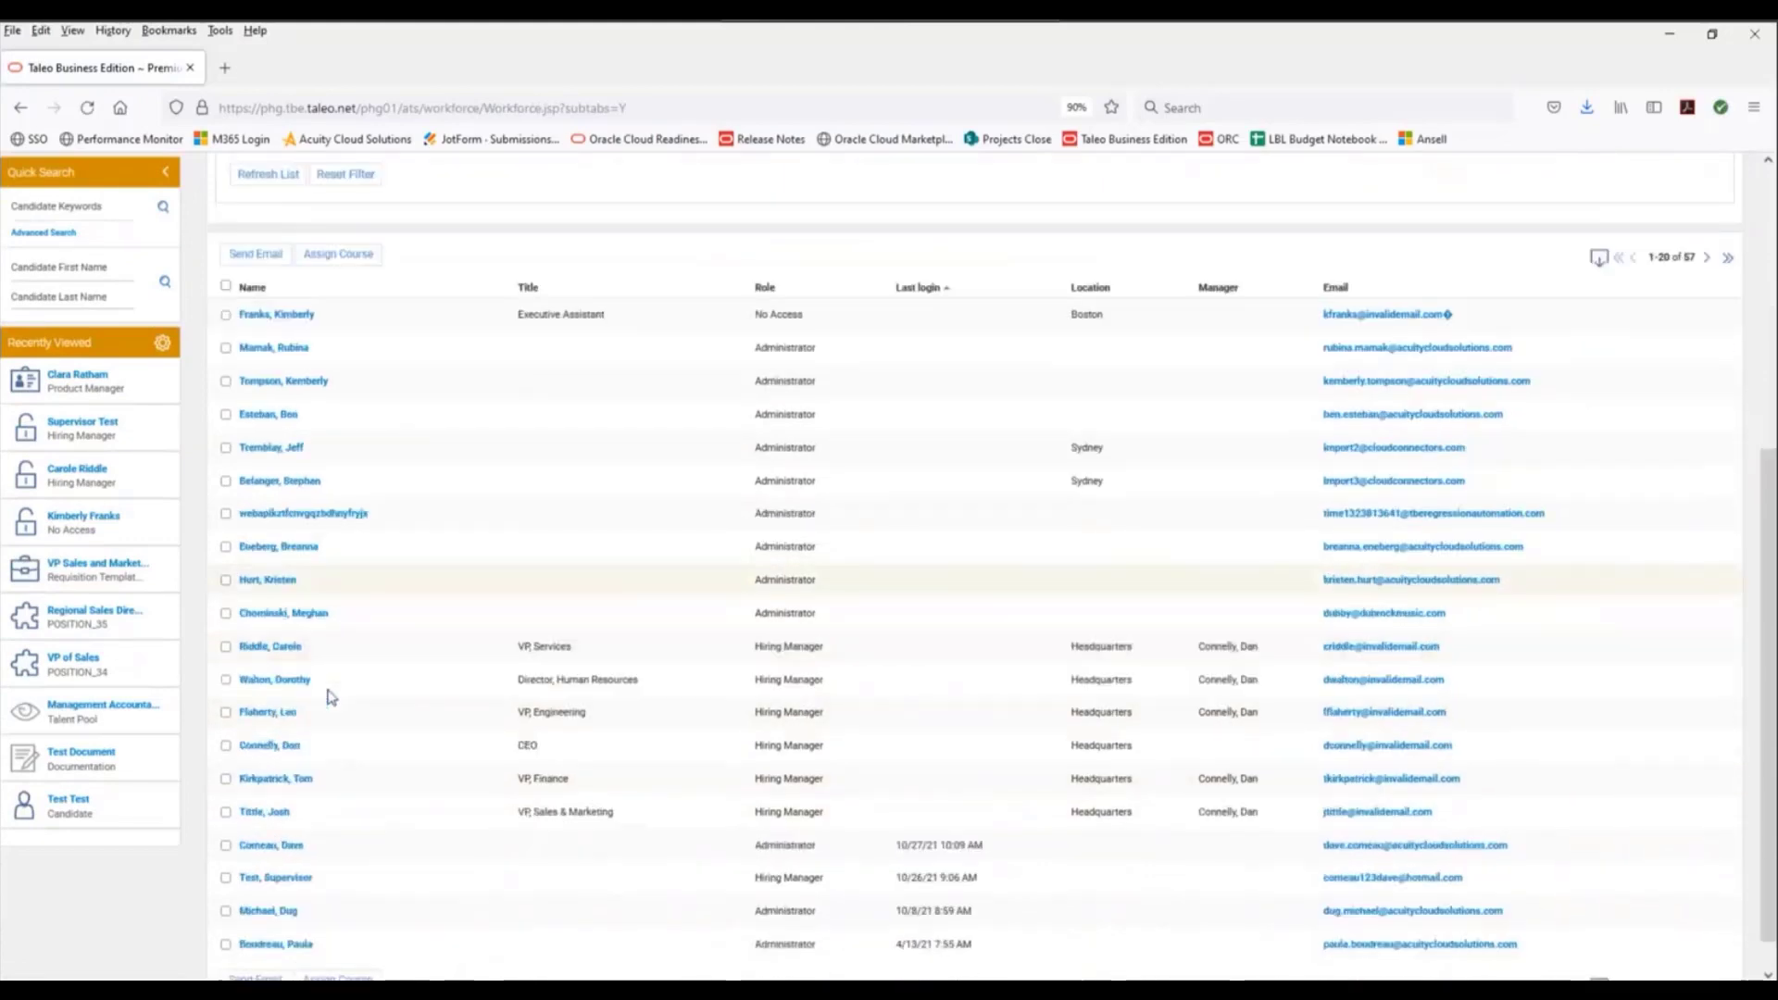
pyautogui.click(292, 807)
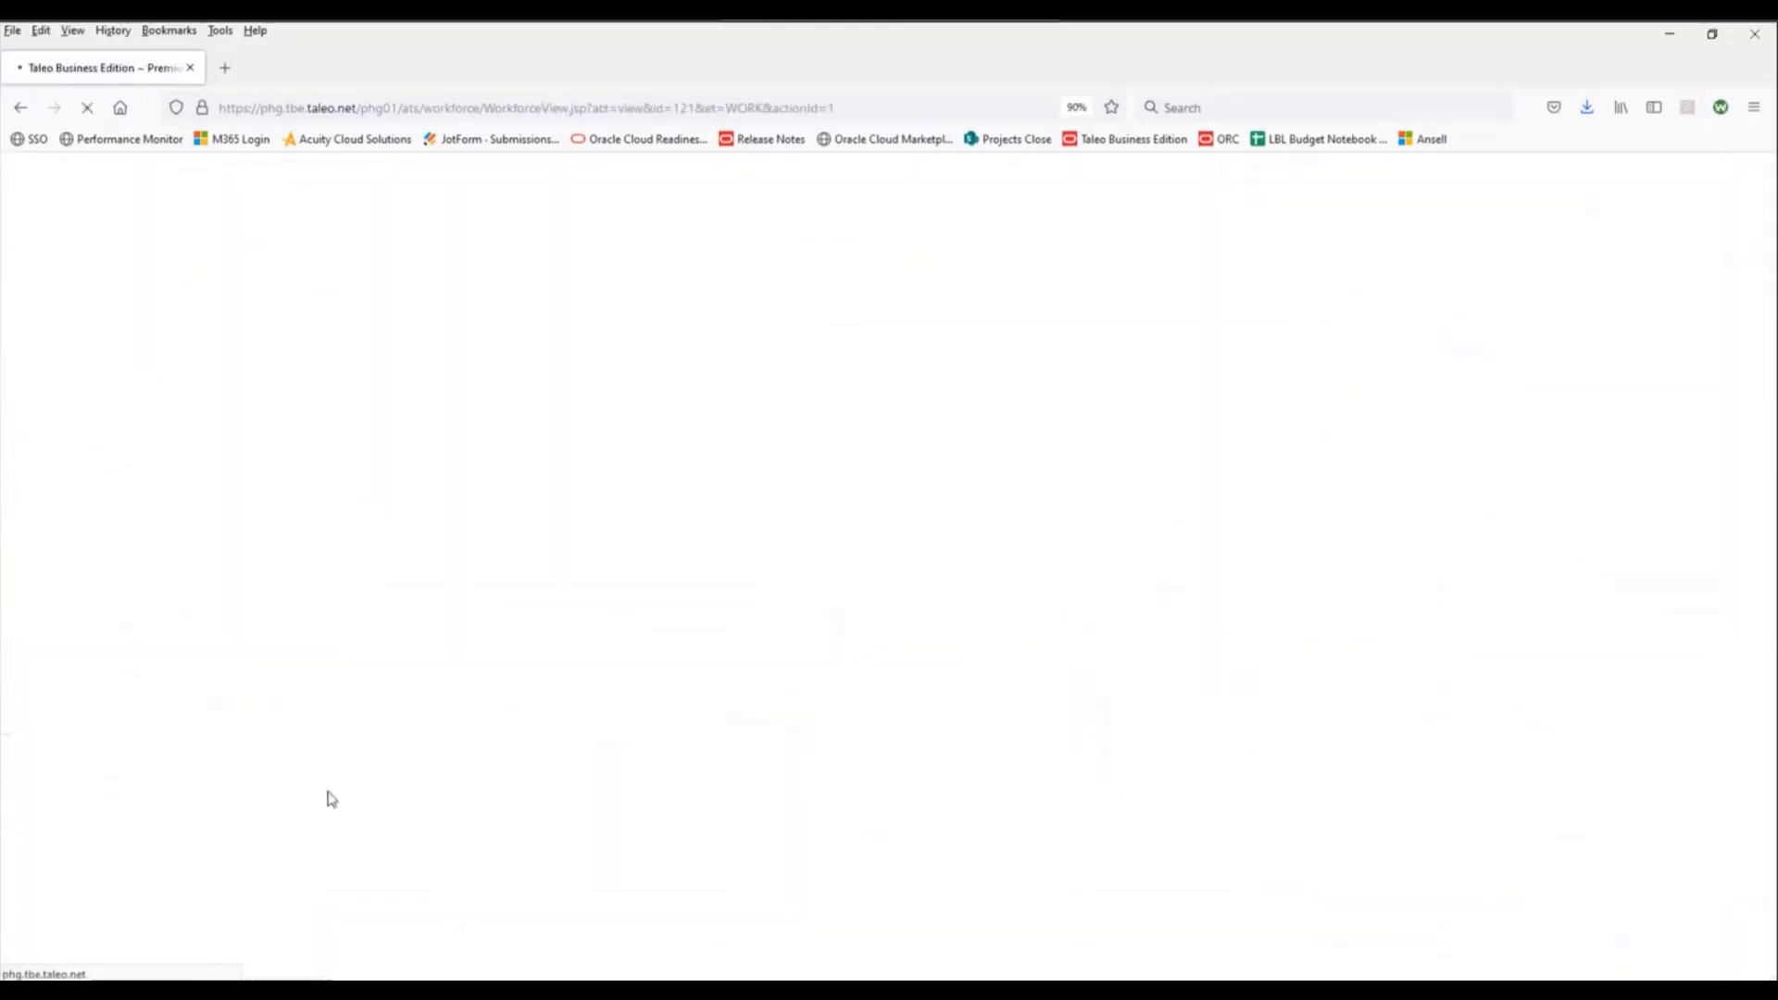
pyautogui.moveTo(1076, 498); pyautogui.dragTo(1120, 497)
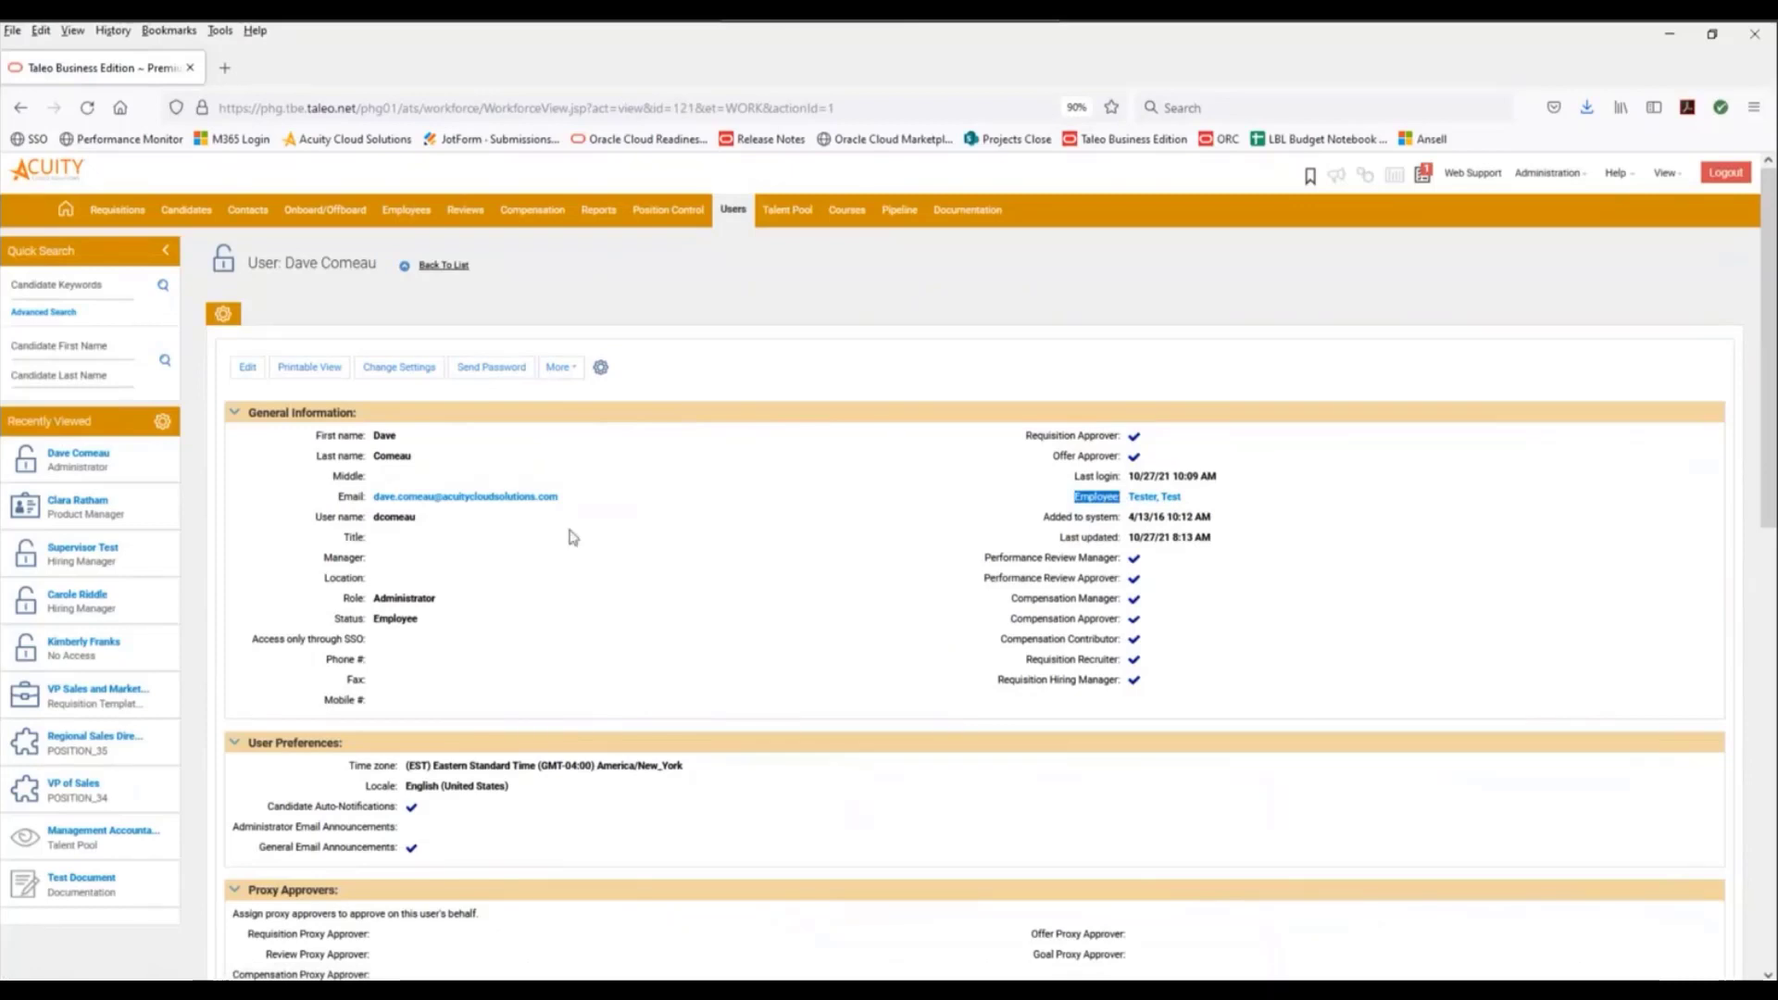
# Open the Customize Recruit administration page and review its Manage Talent Centers section.
pyautogui.click(1577, 190)
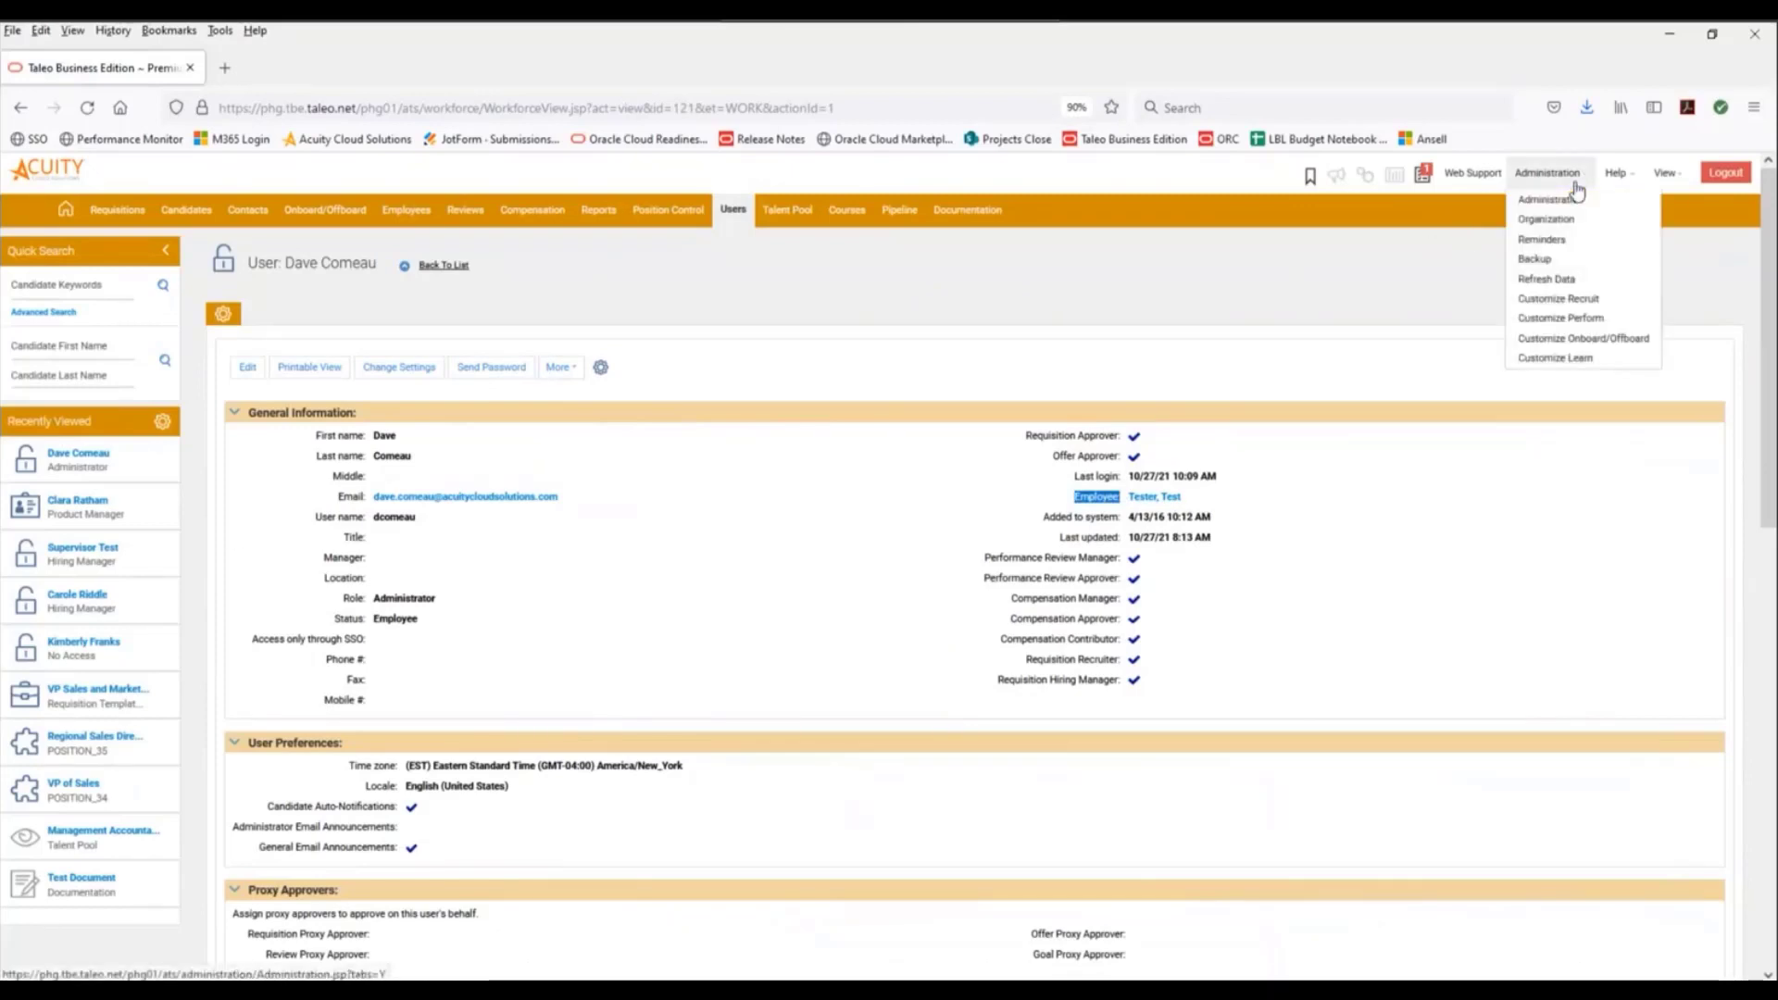
pyautogui.click(1581, 300)
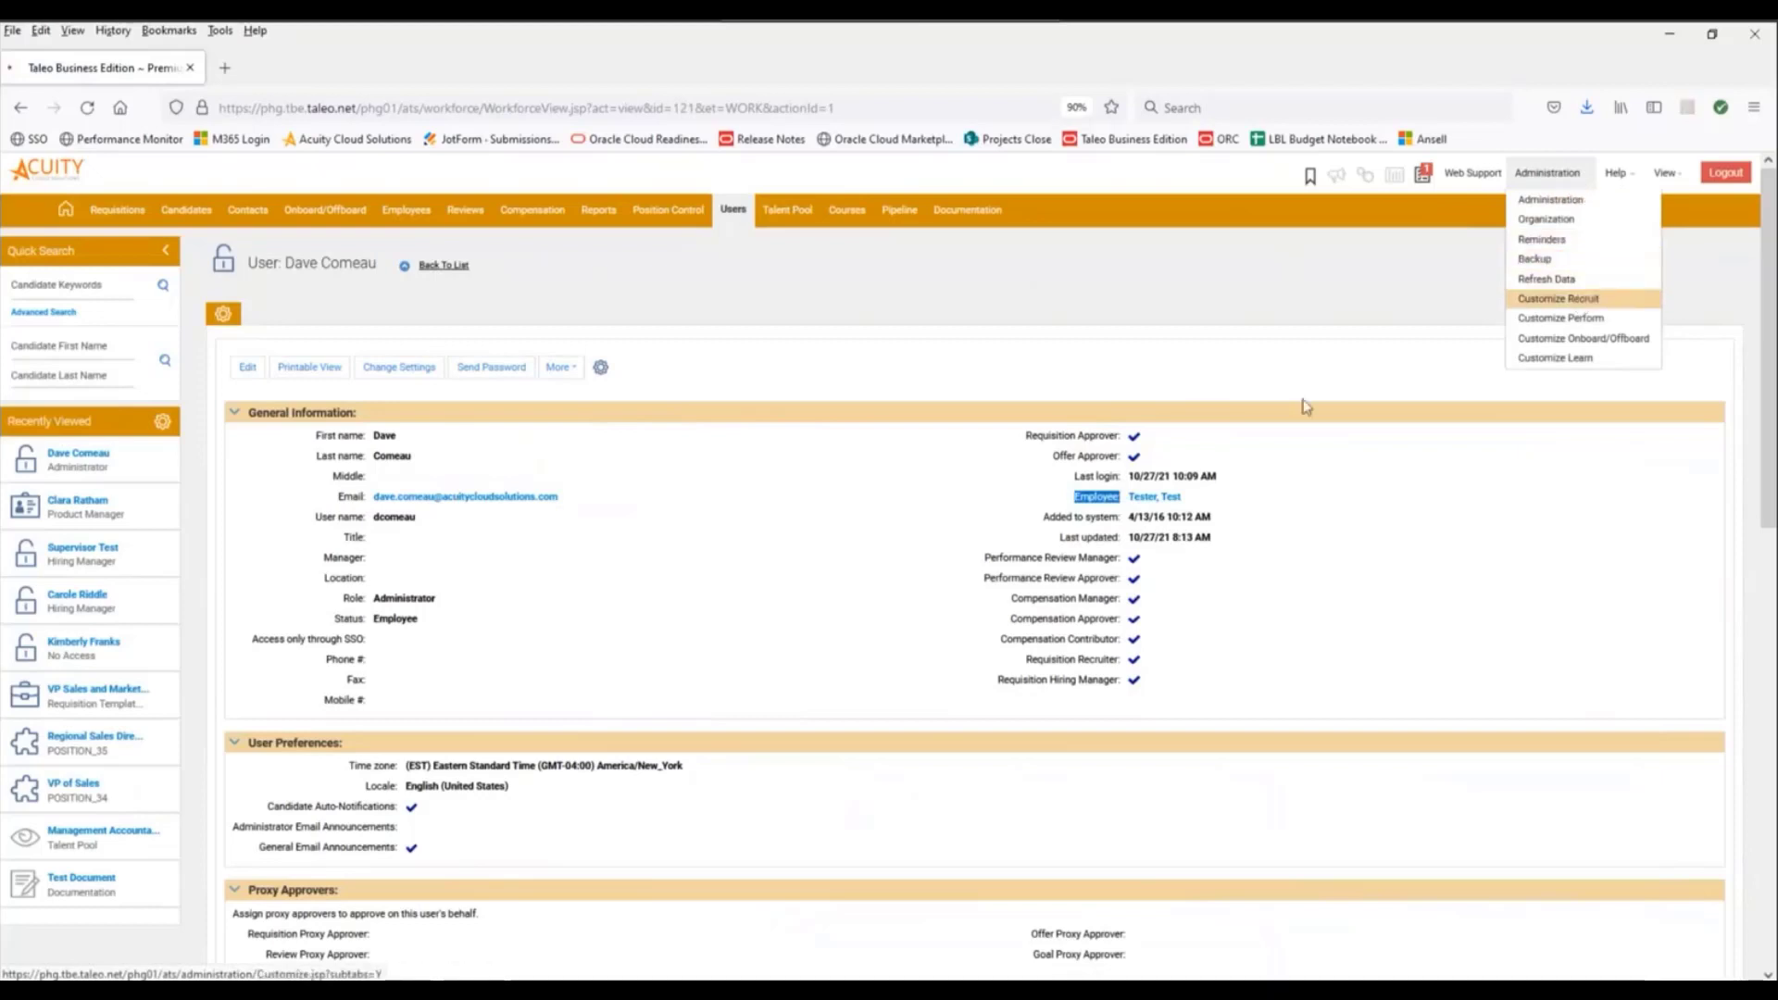
pyautogui.scroll(-5, 827, 516)
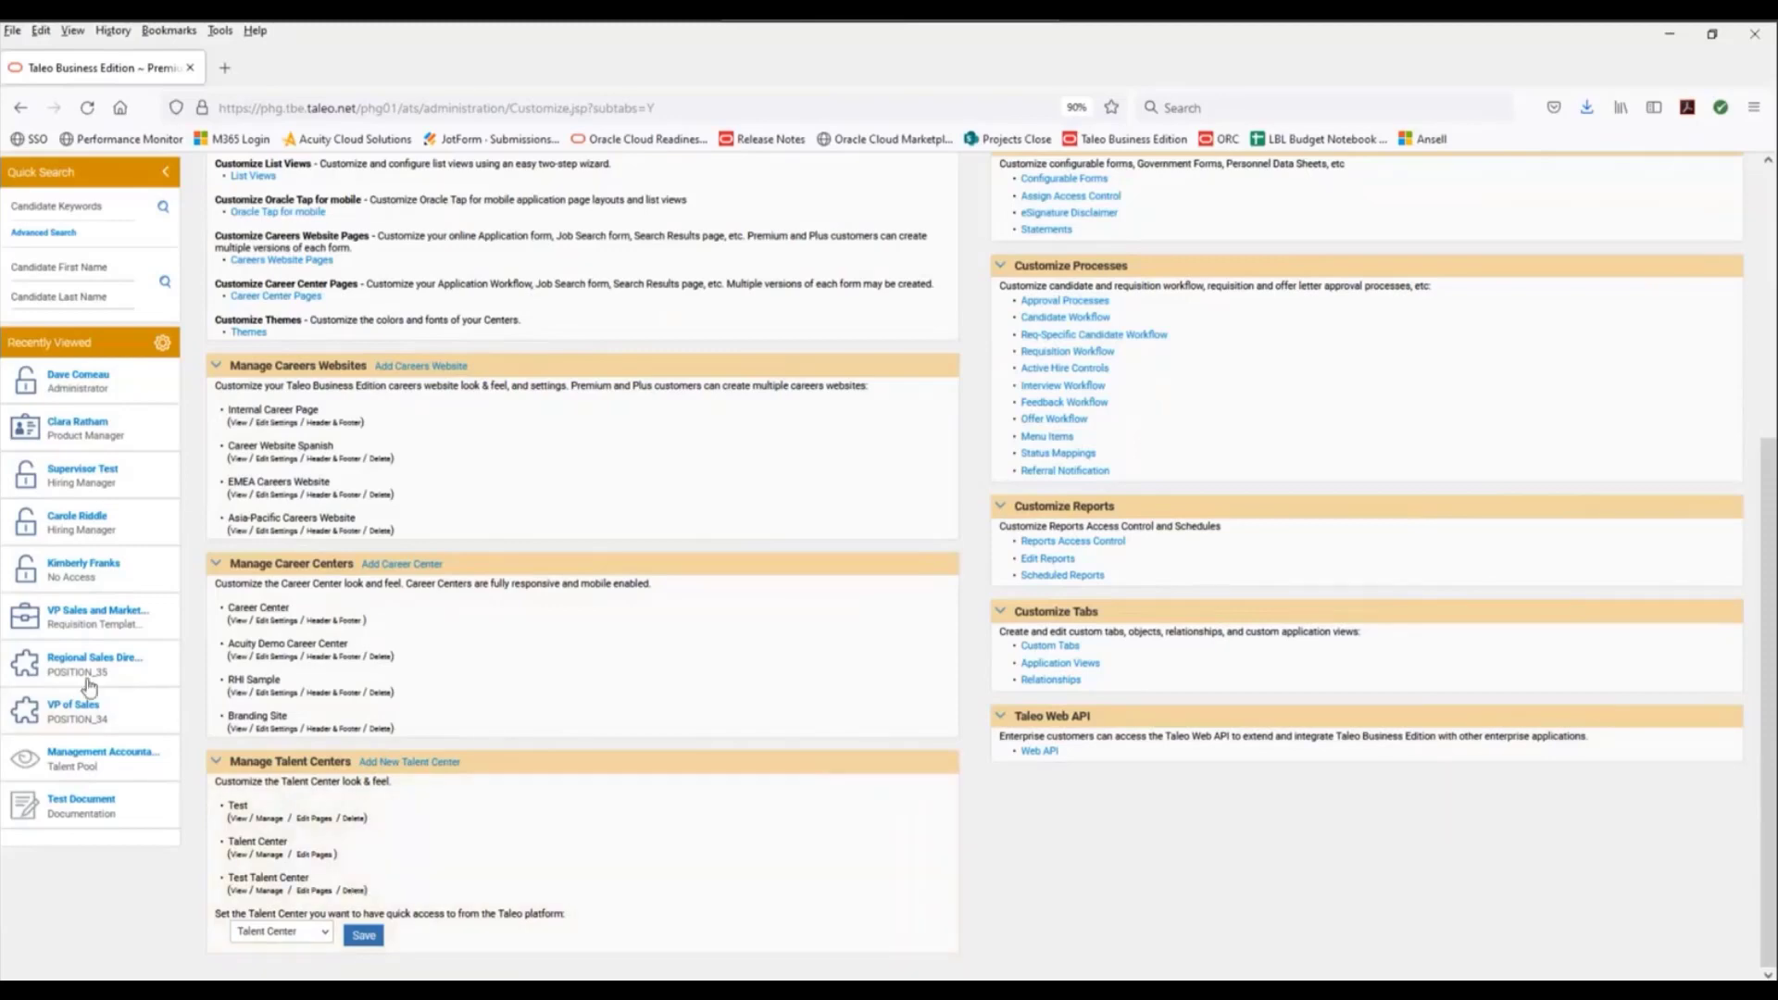
pyautogui.scroll(1, 741, 518)
pyautogui.scroll(4, 753, 501)
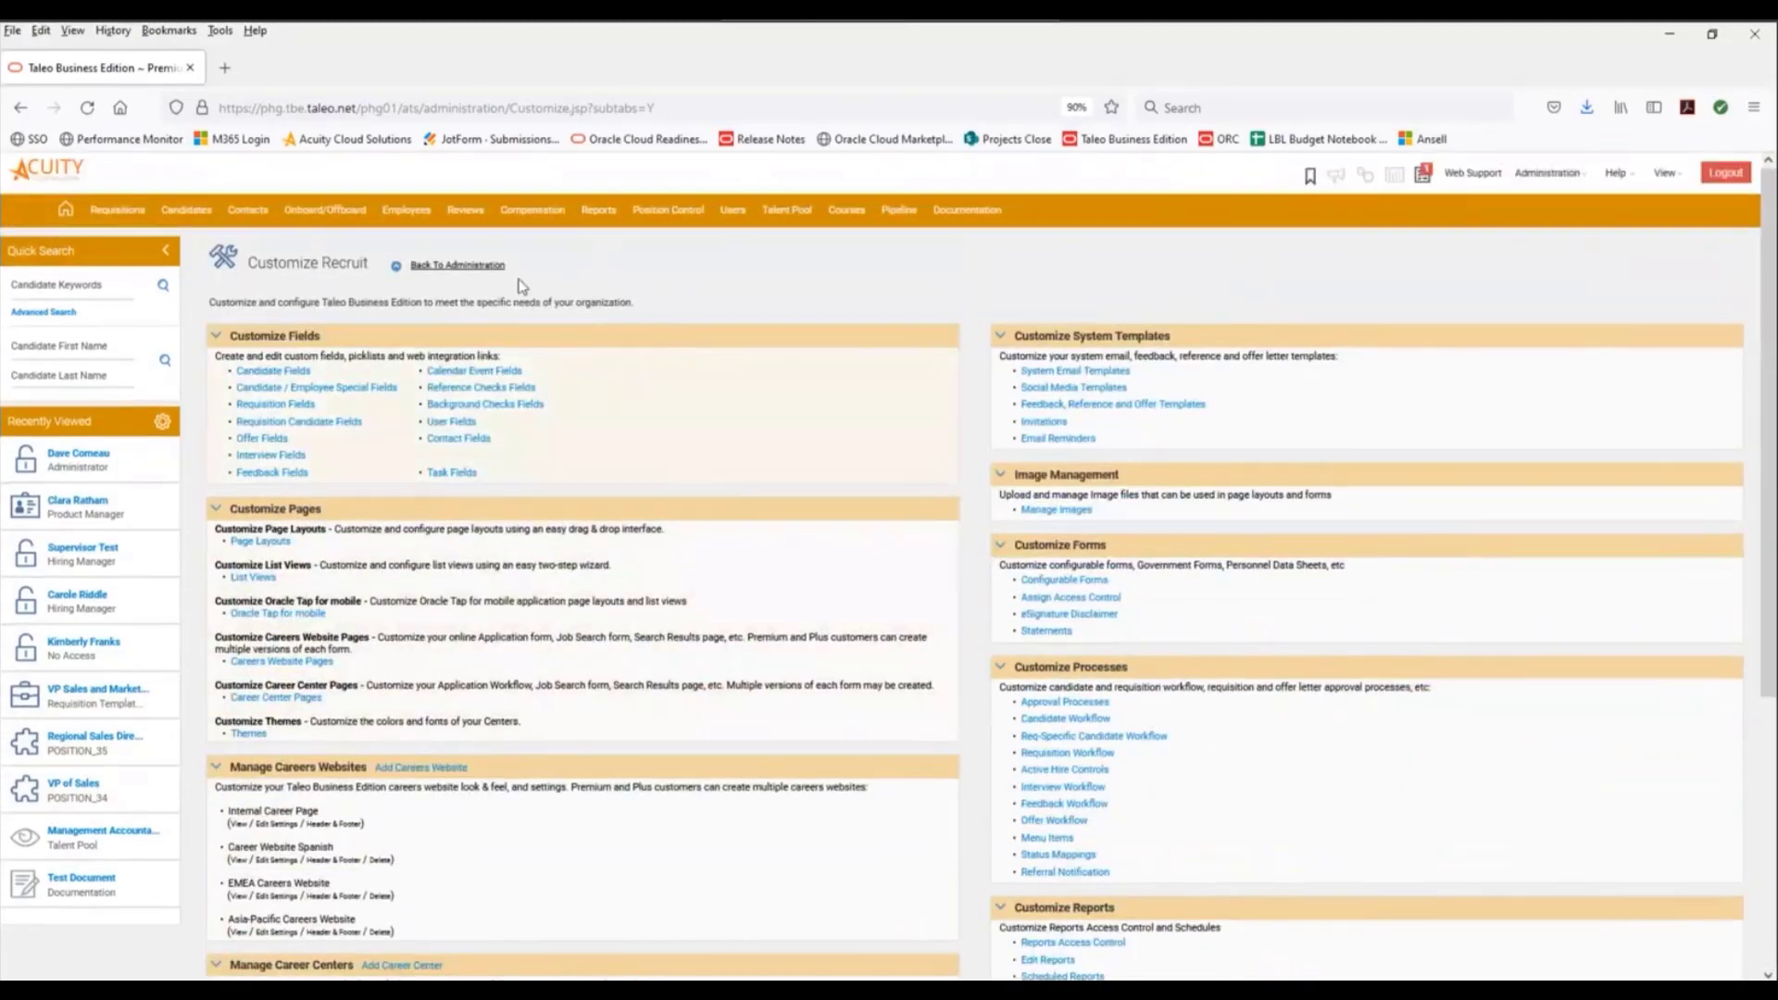
# Open the Product Manager's employee record from Direct Reports and locate its Preferred Talent Center field.
pyautogui.click(412, 213)
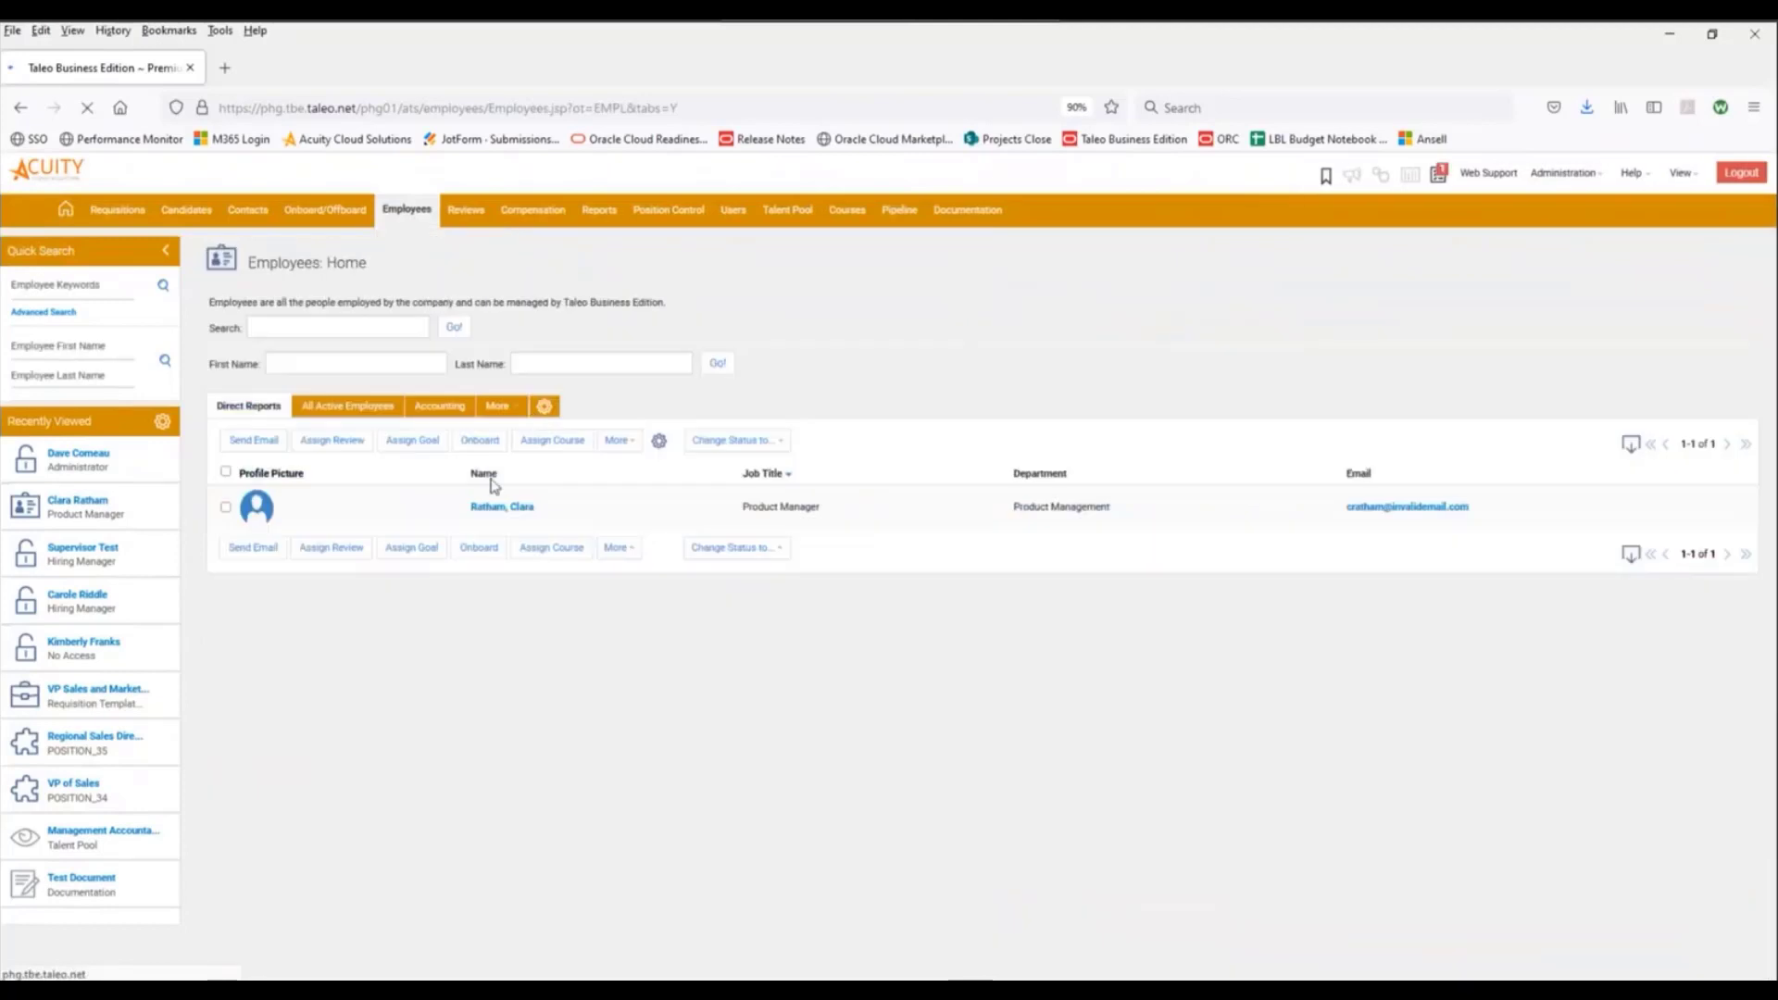
pyautogui.click(489, 512)
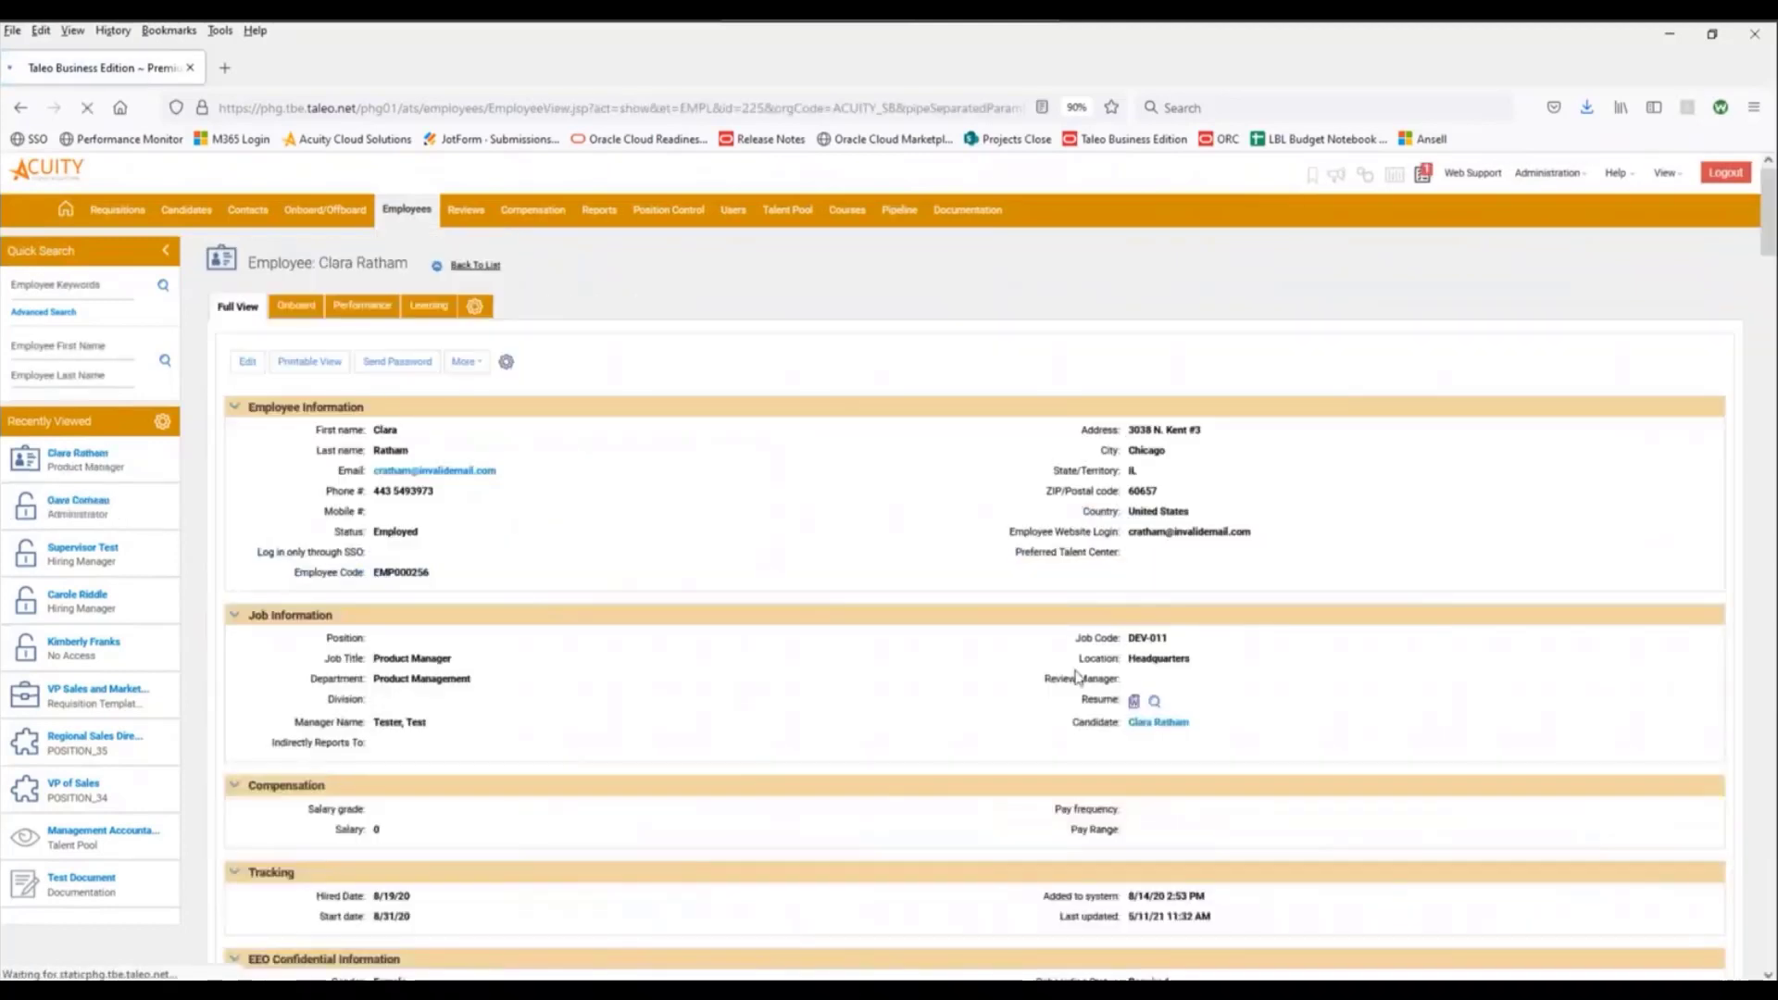
pyautogui.moveTo(1017, 554); pyautogui.dragTo(1123, 555)
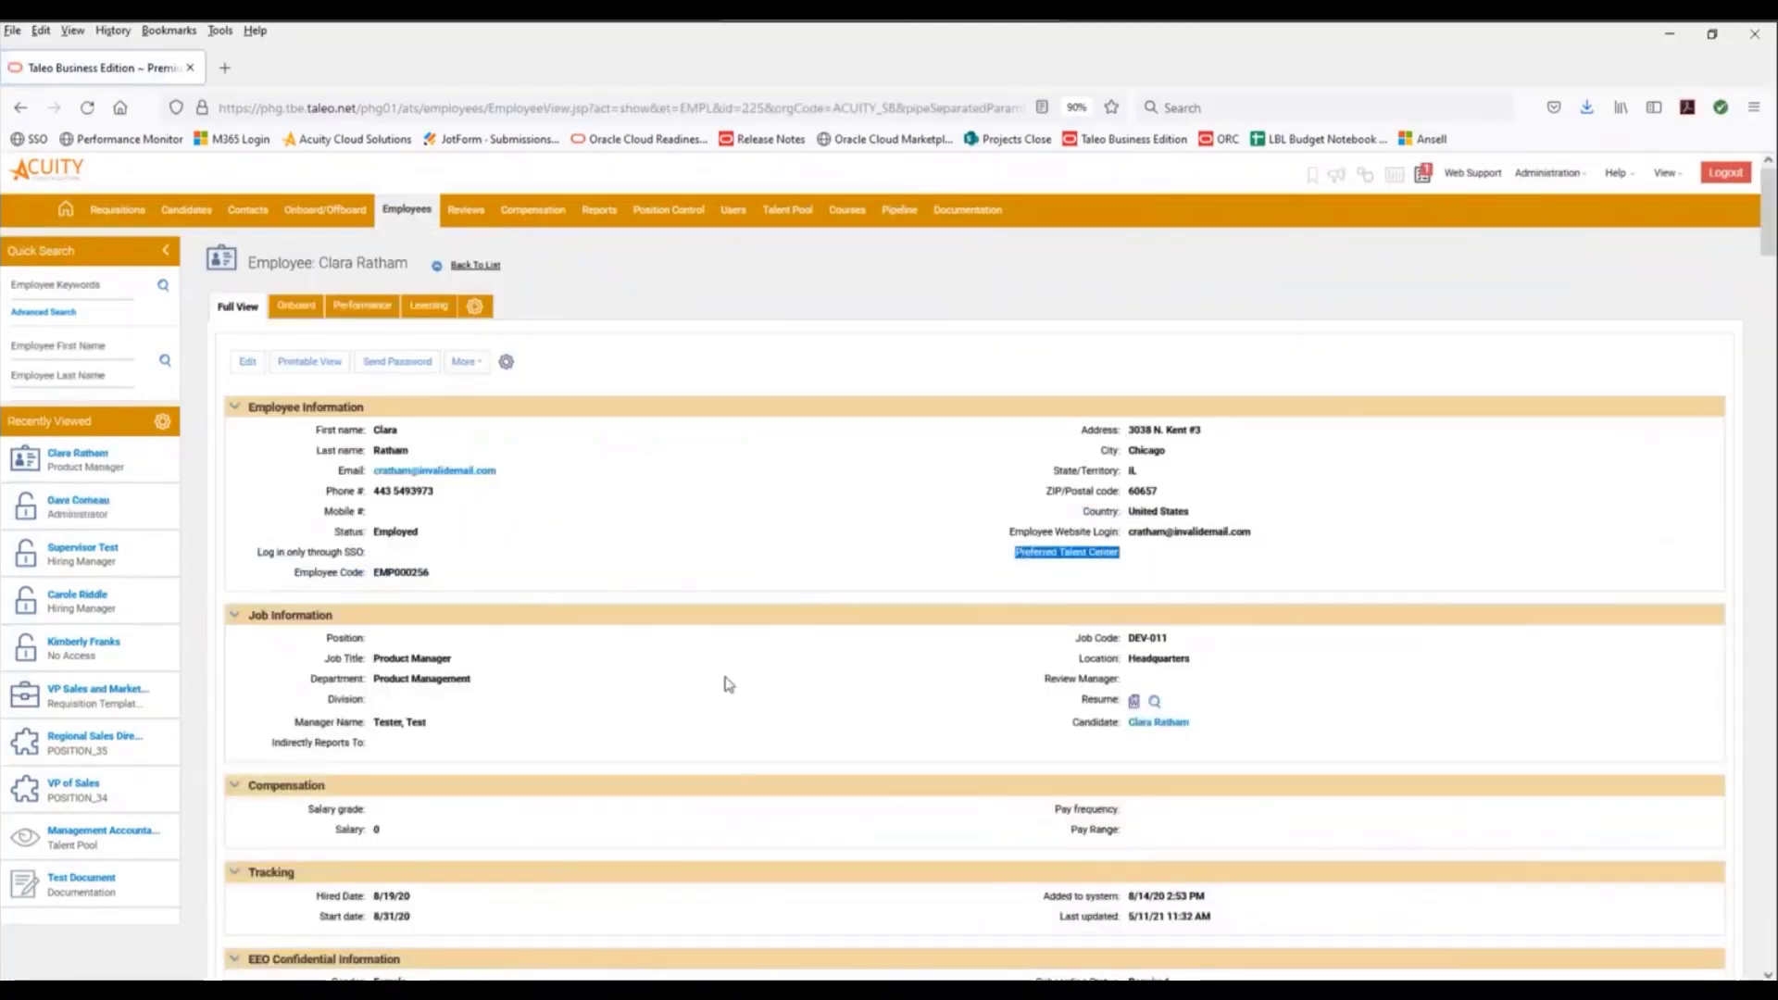
# Review the Preferred Talent Center choices in the employee's edit form, then cancel the edit.
pyautogui.click(248, 363)
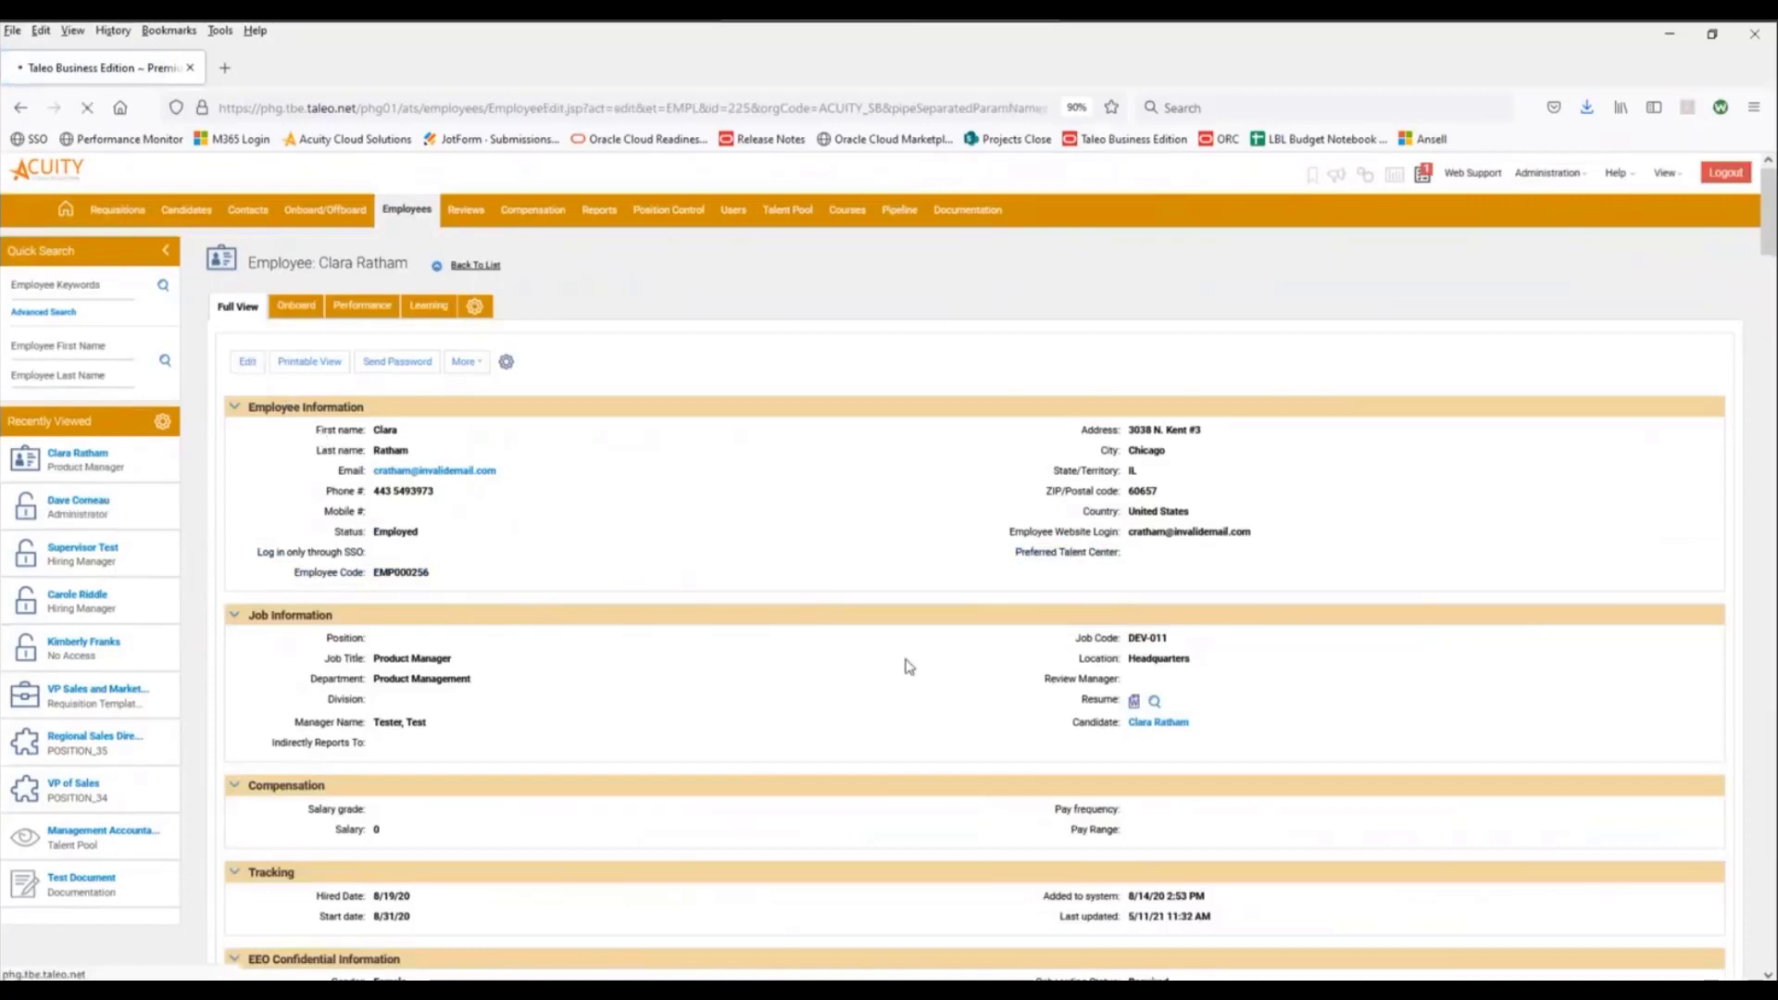
pyautogui.click(1261, 670)
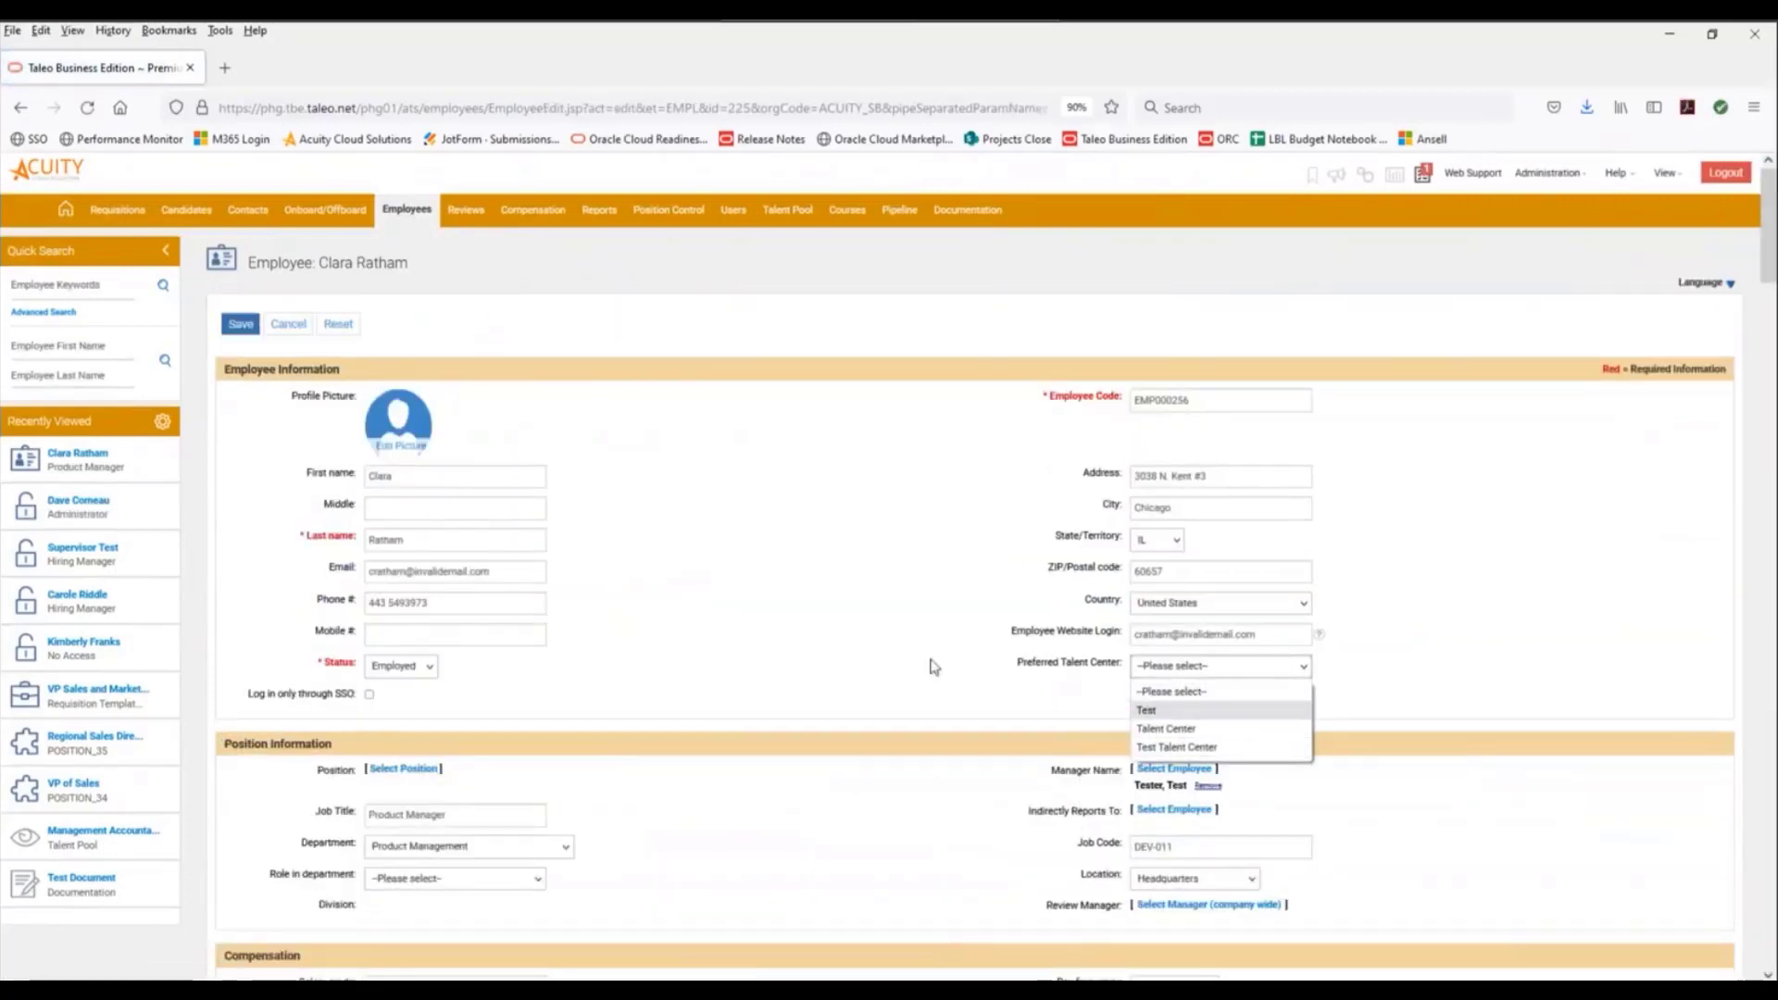
pyautogui.click(865, 632)
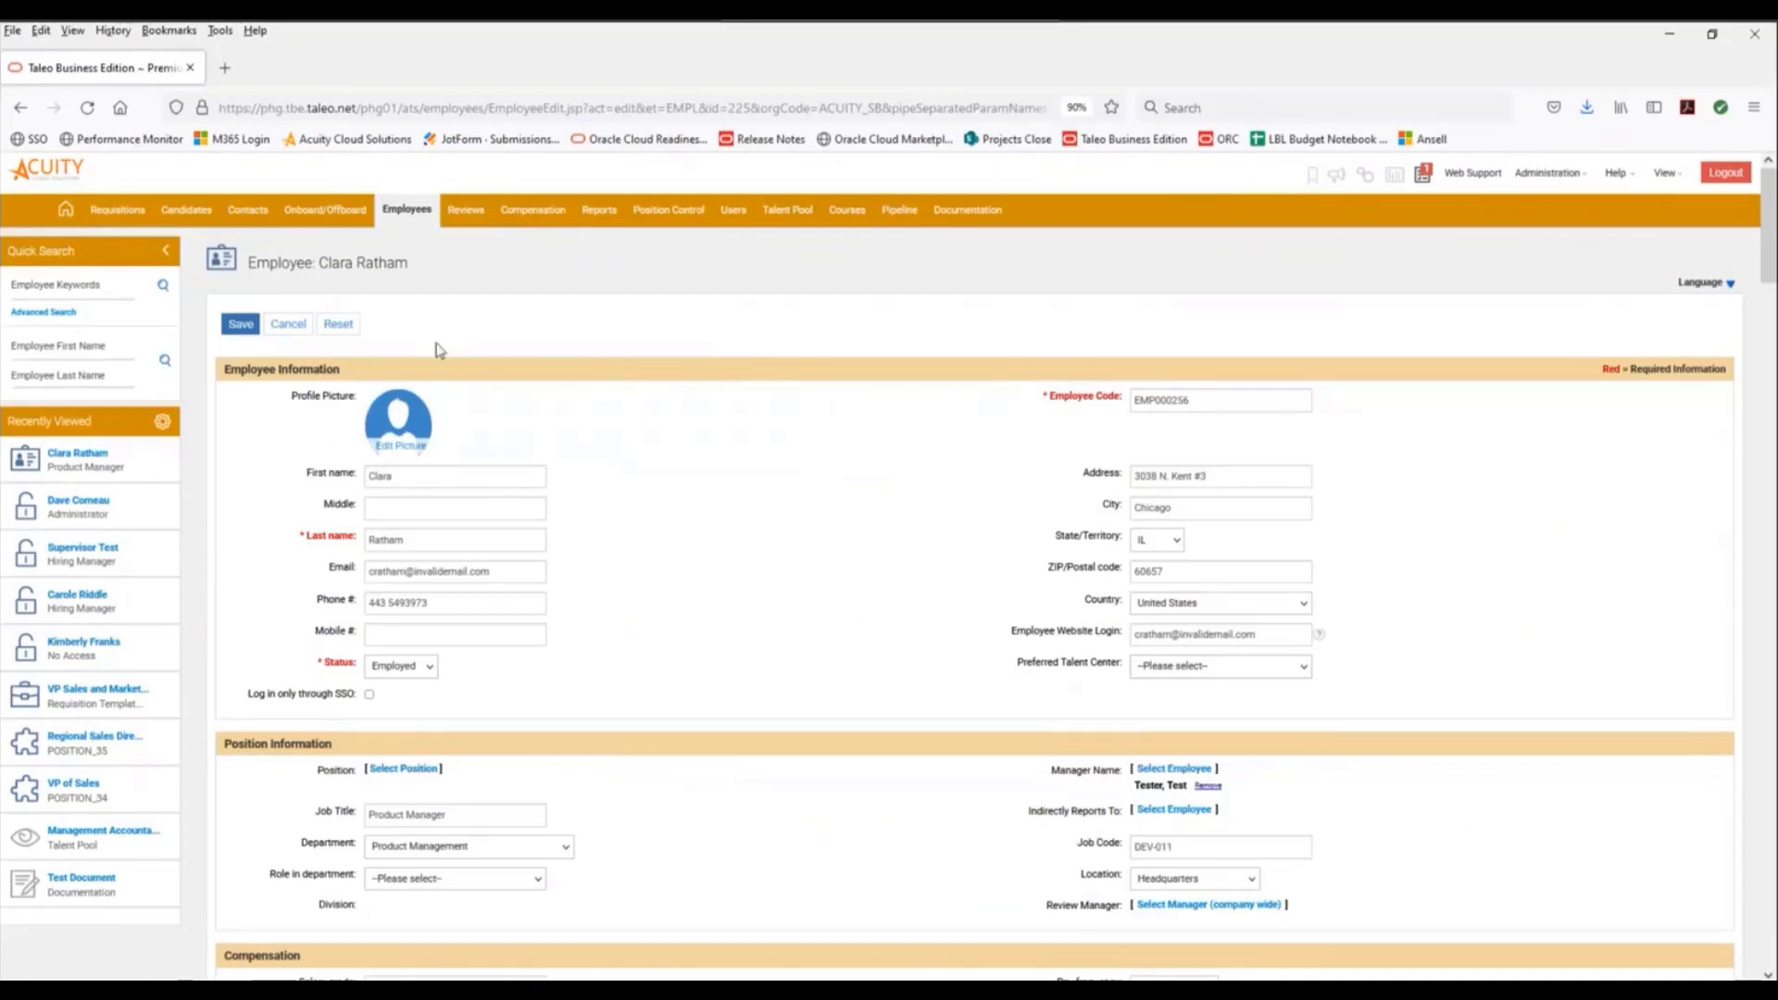
pyautogui.click(288, 324)
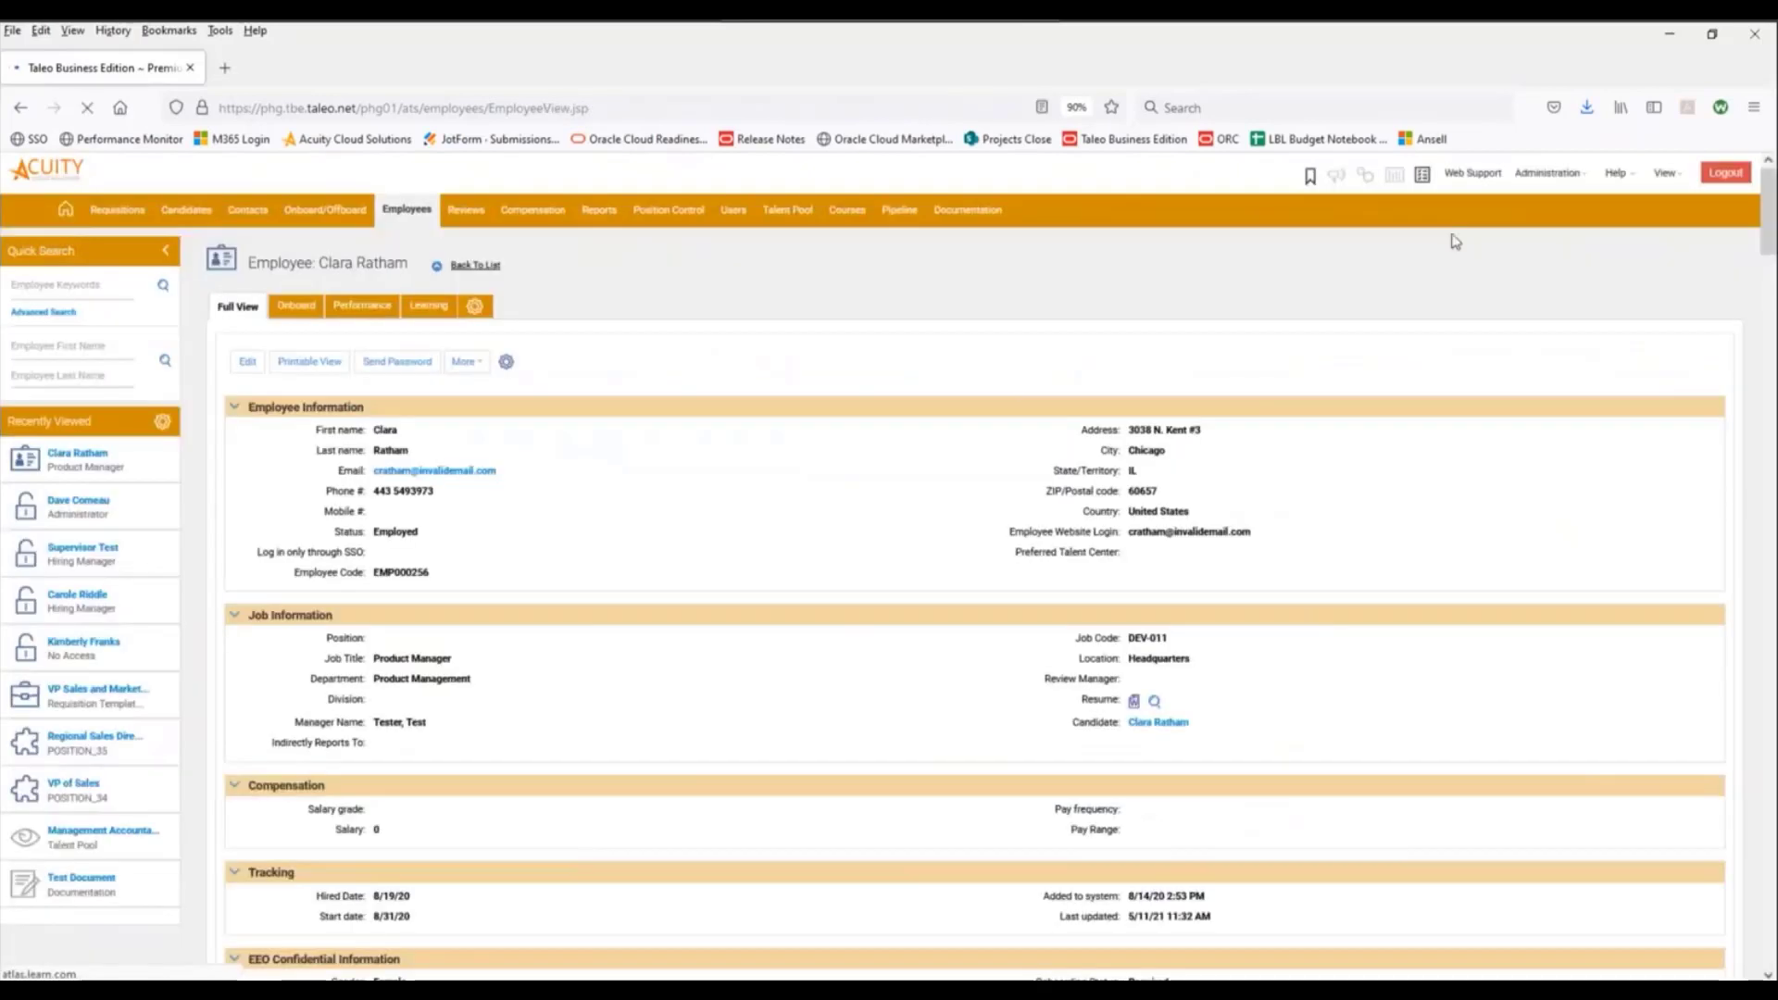
# Start a new talent center from the Customize Recruit page and name it "Demo Talent Center".
pyautogui.moveTo(1547, 174)
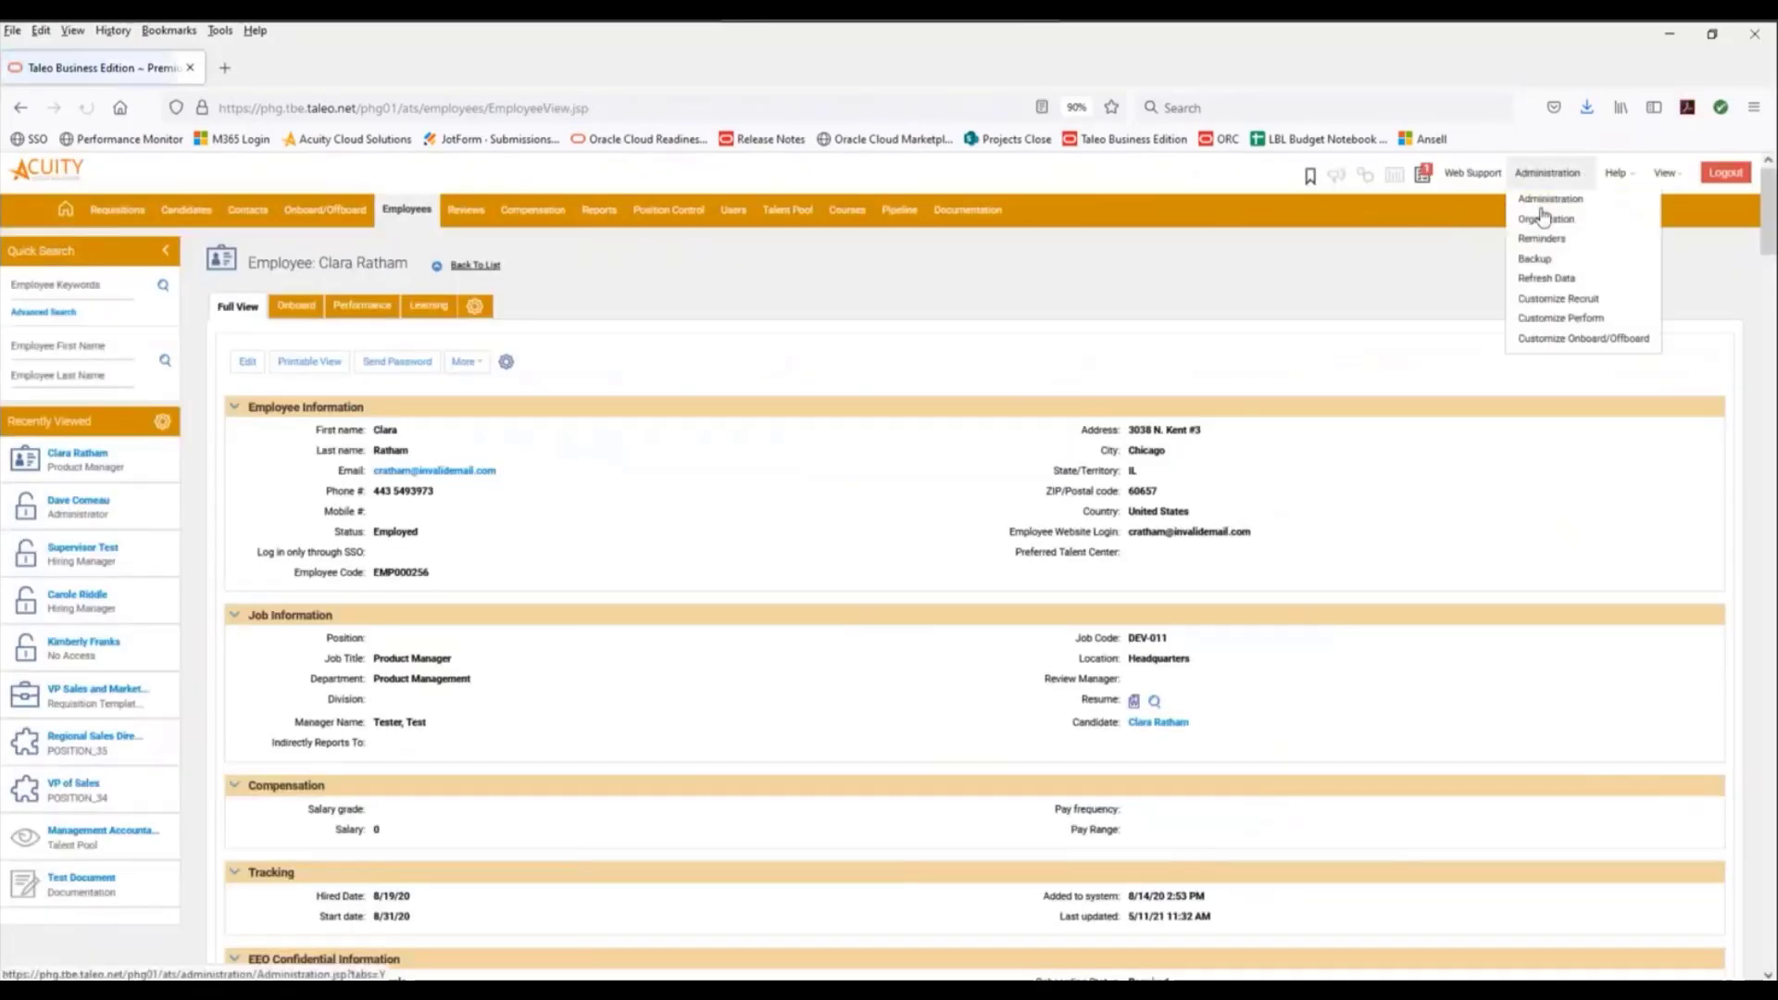
pyautogui.click(1556, 299)
pyautogui.scroll(-5, 865, 360)
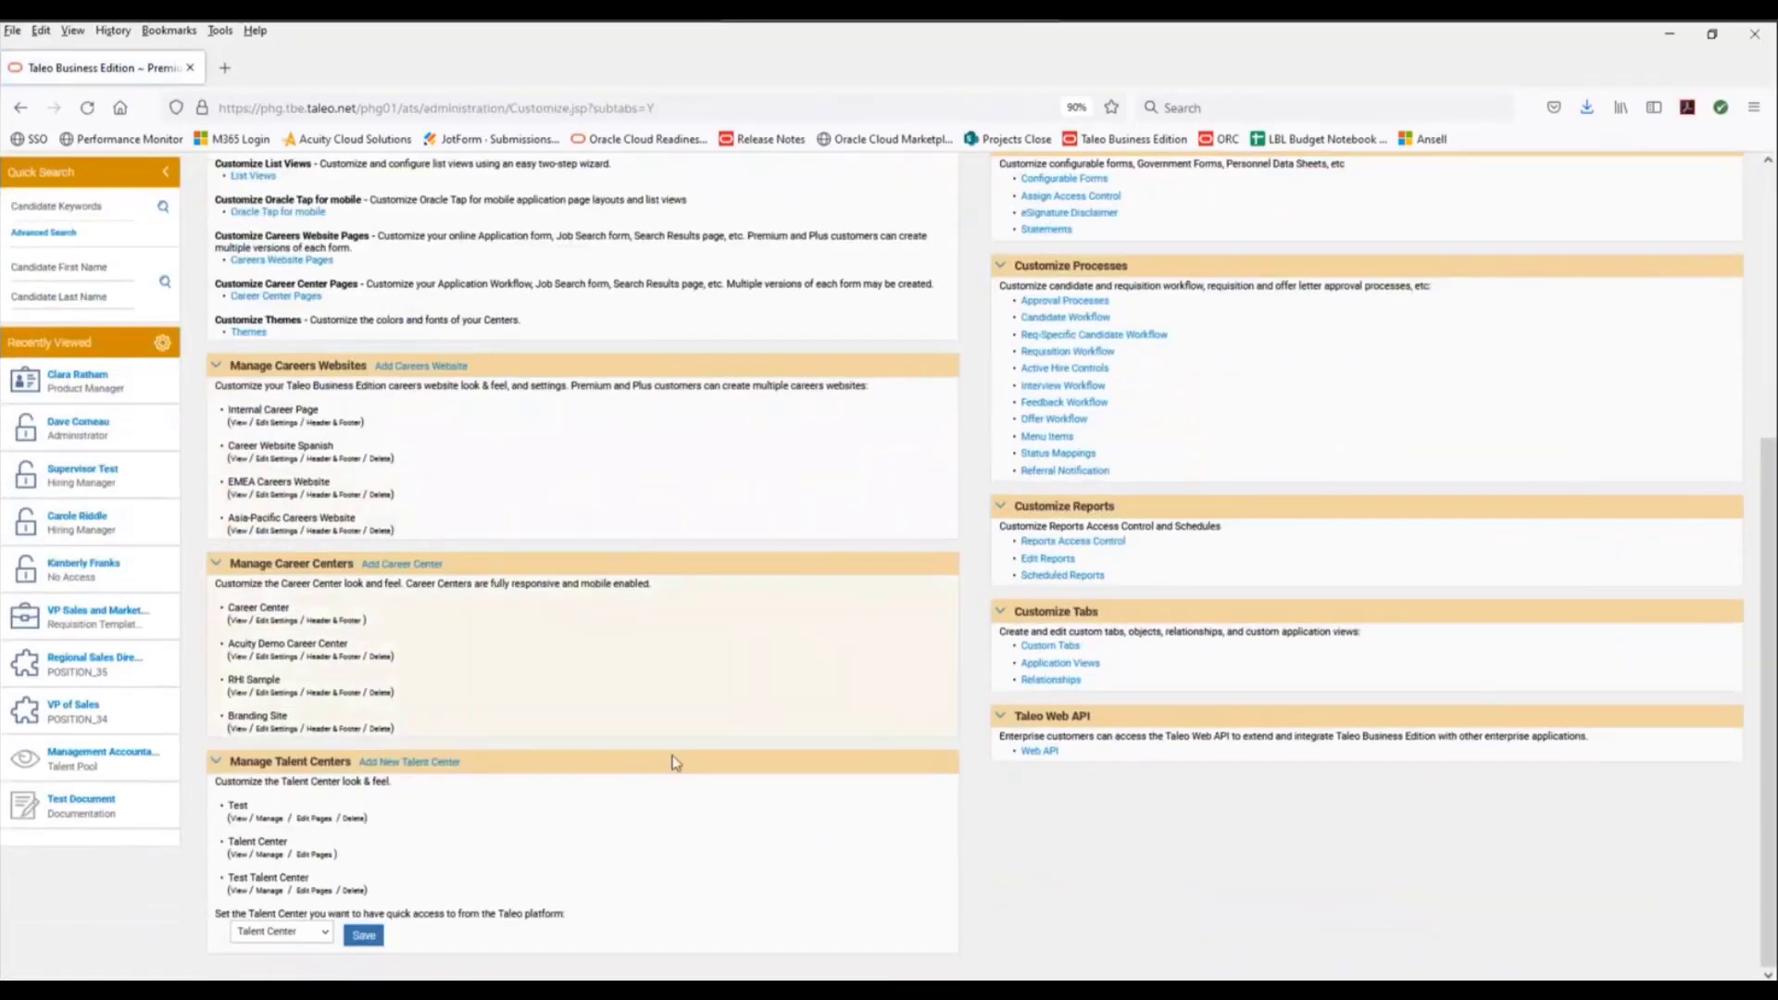
pyautogui.click(449, 763)
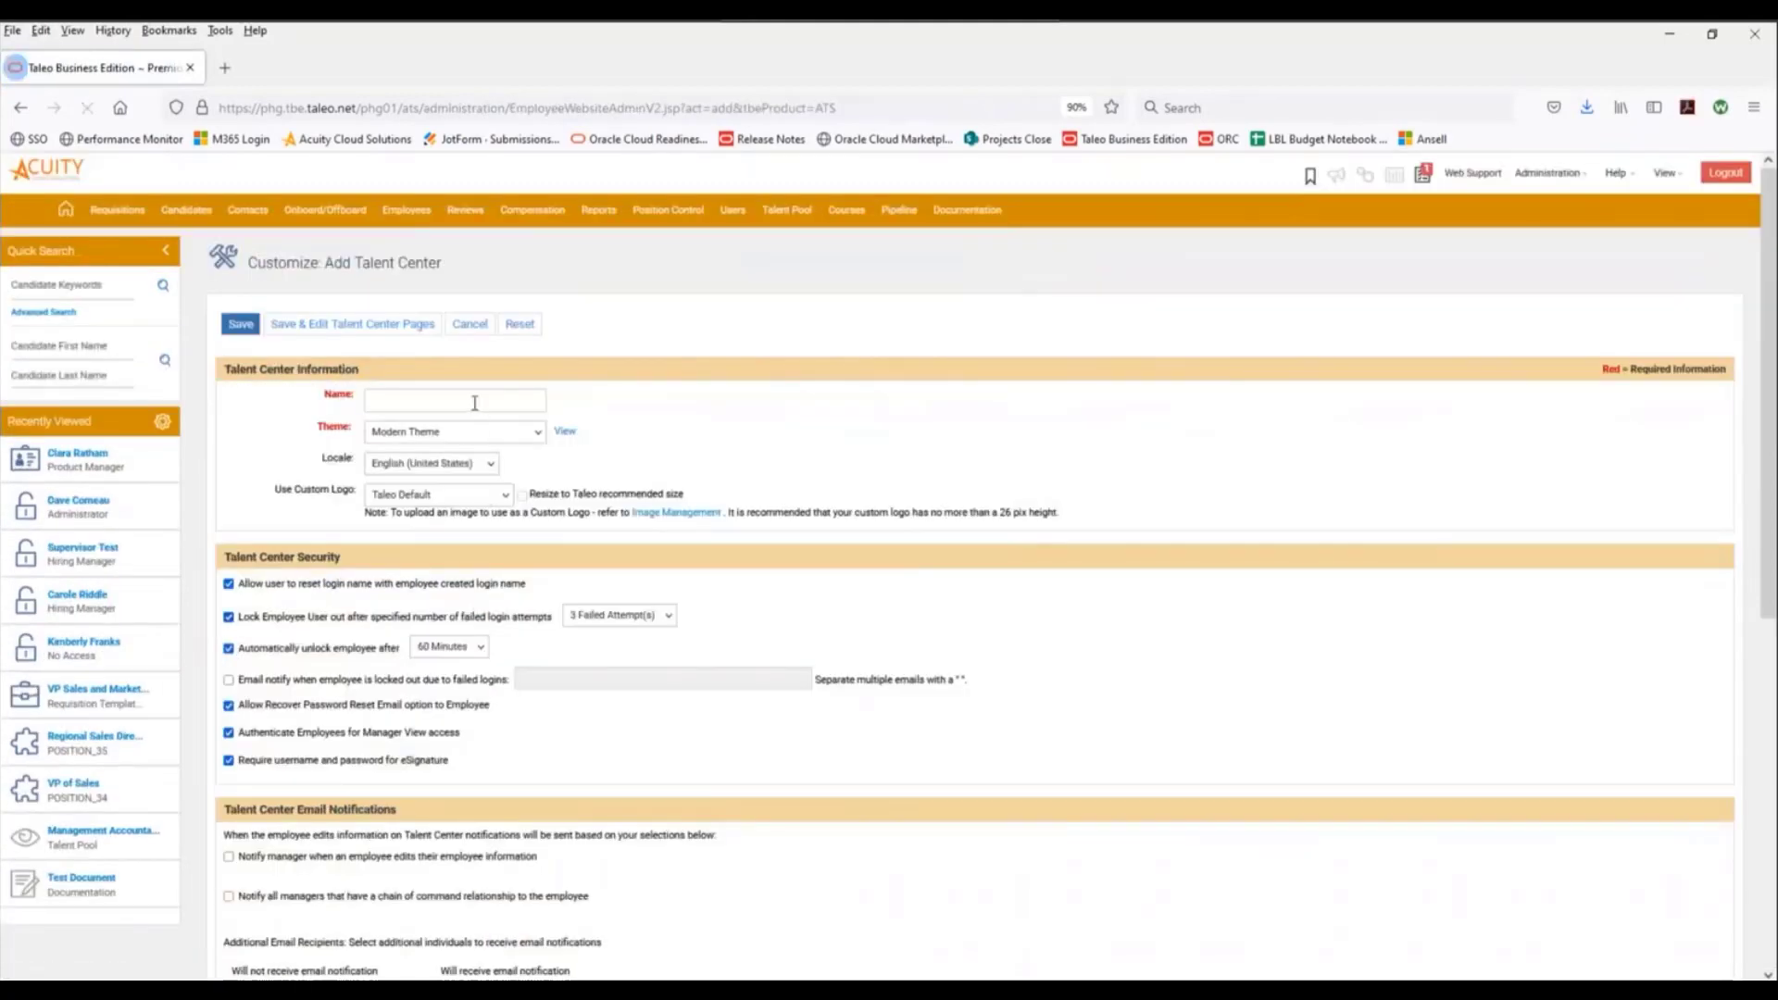
pyautogui.click(475, 401)
pyautogui.write('Demo ')
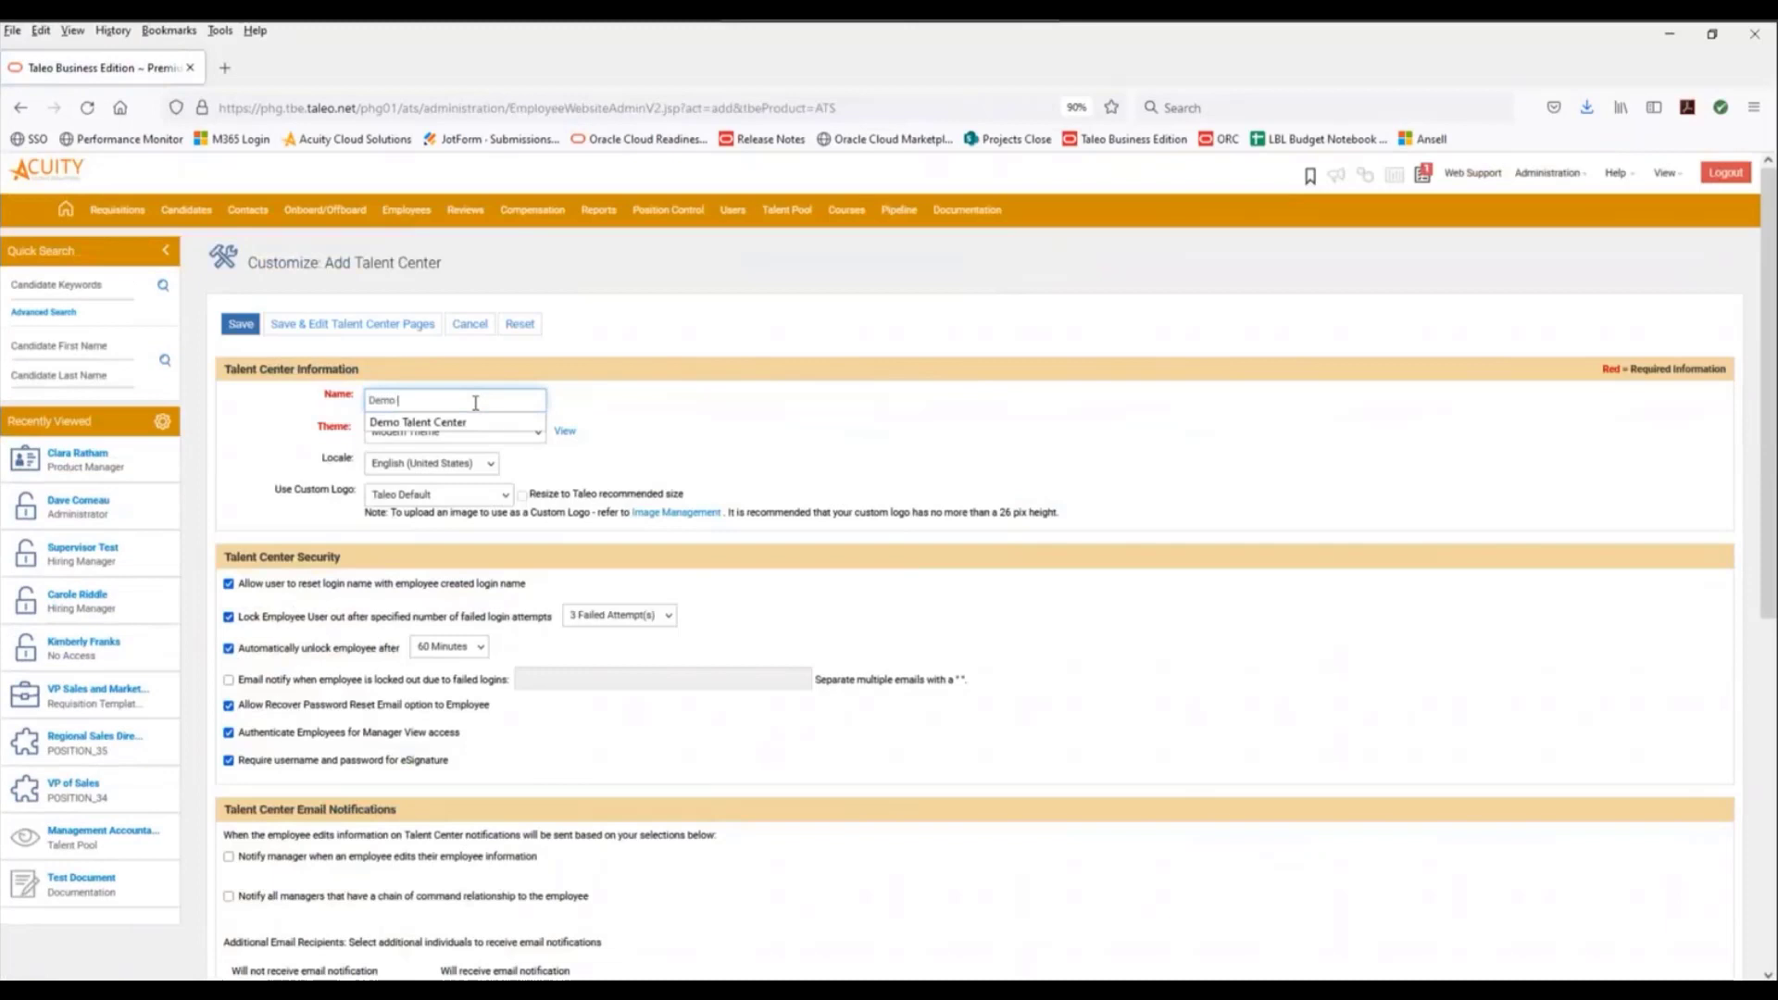
pyautogui.write('Talent Center')
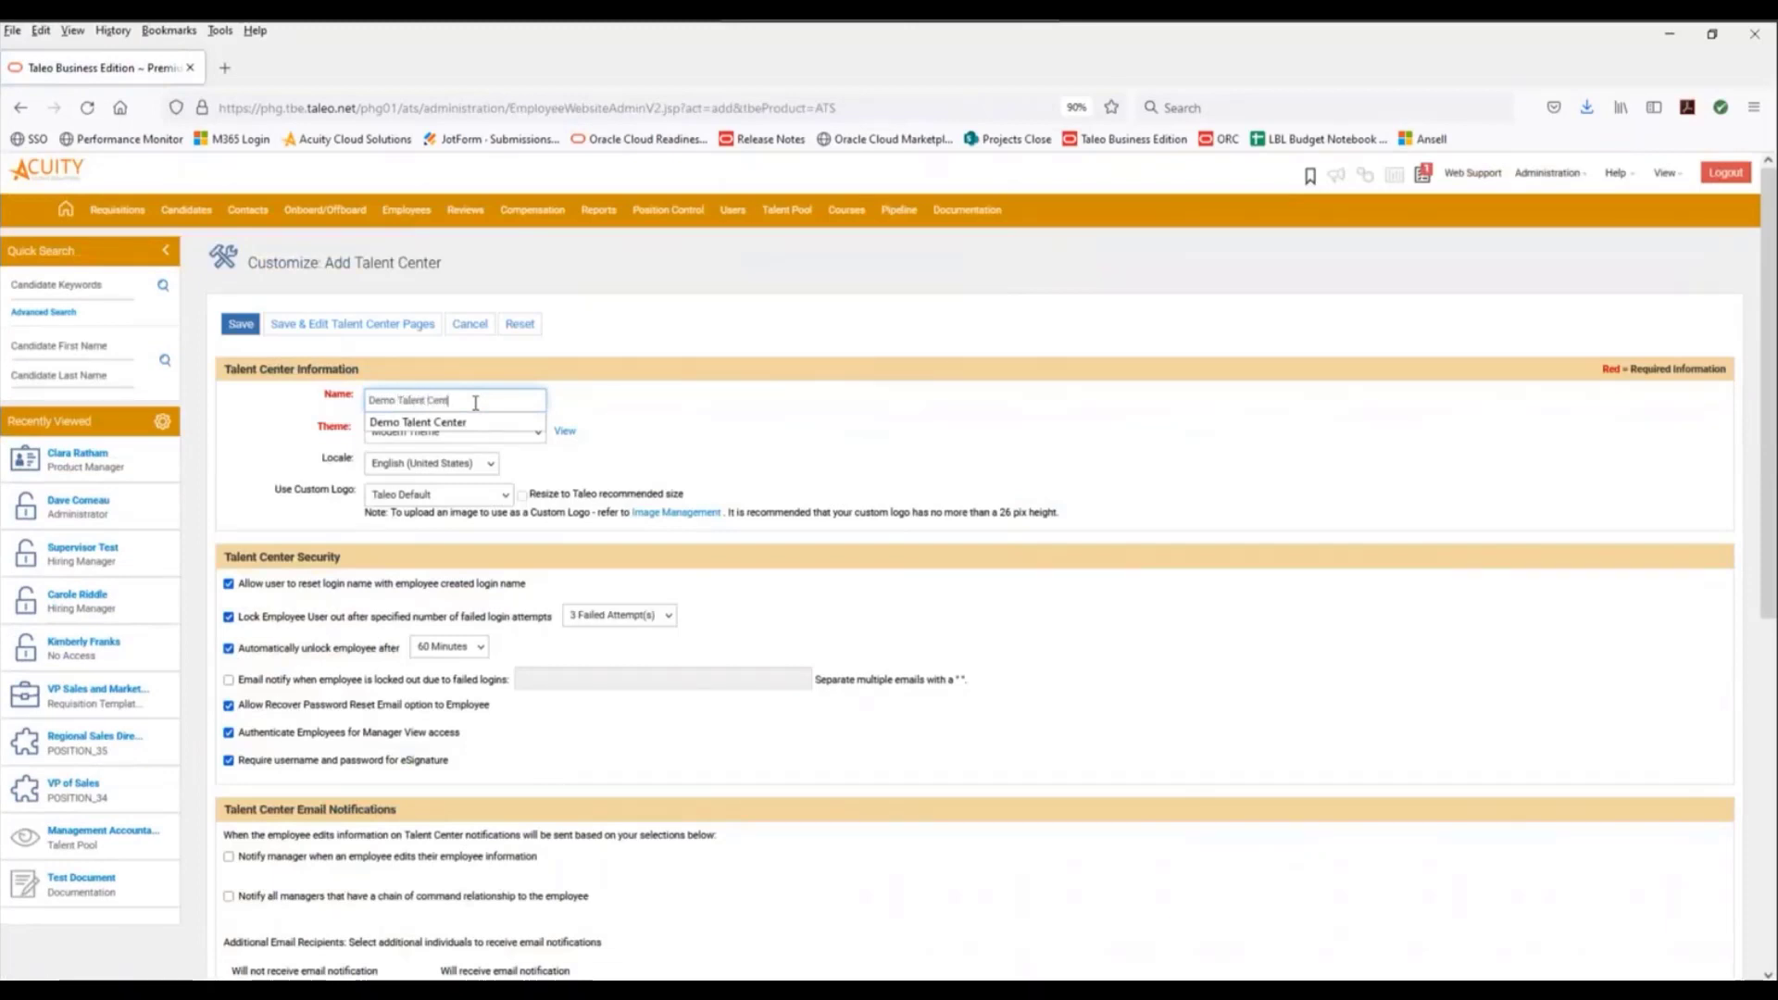
pyautogui.click(709, 424)
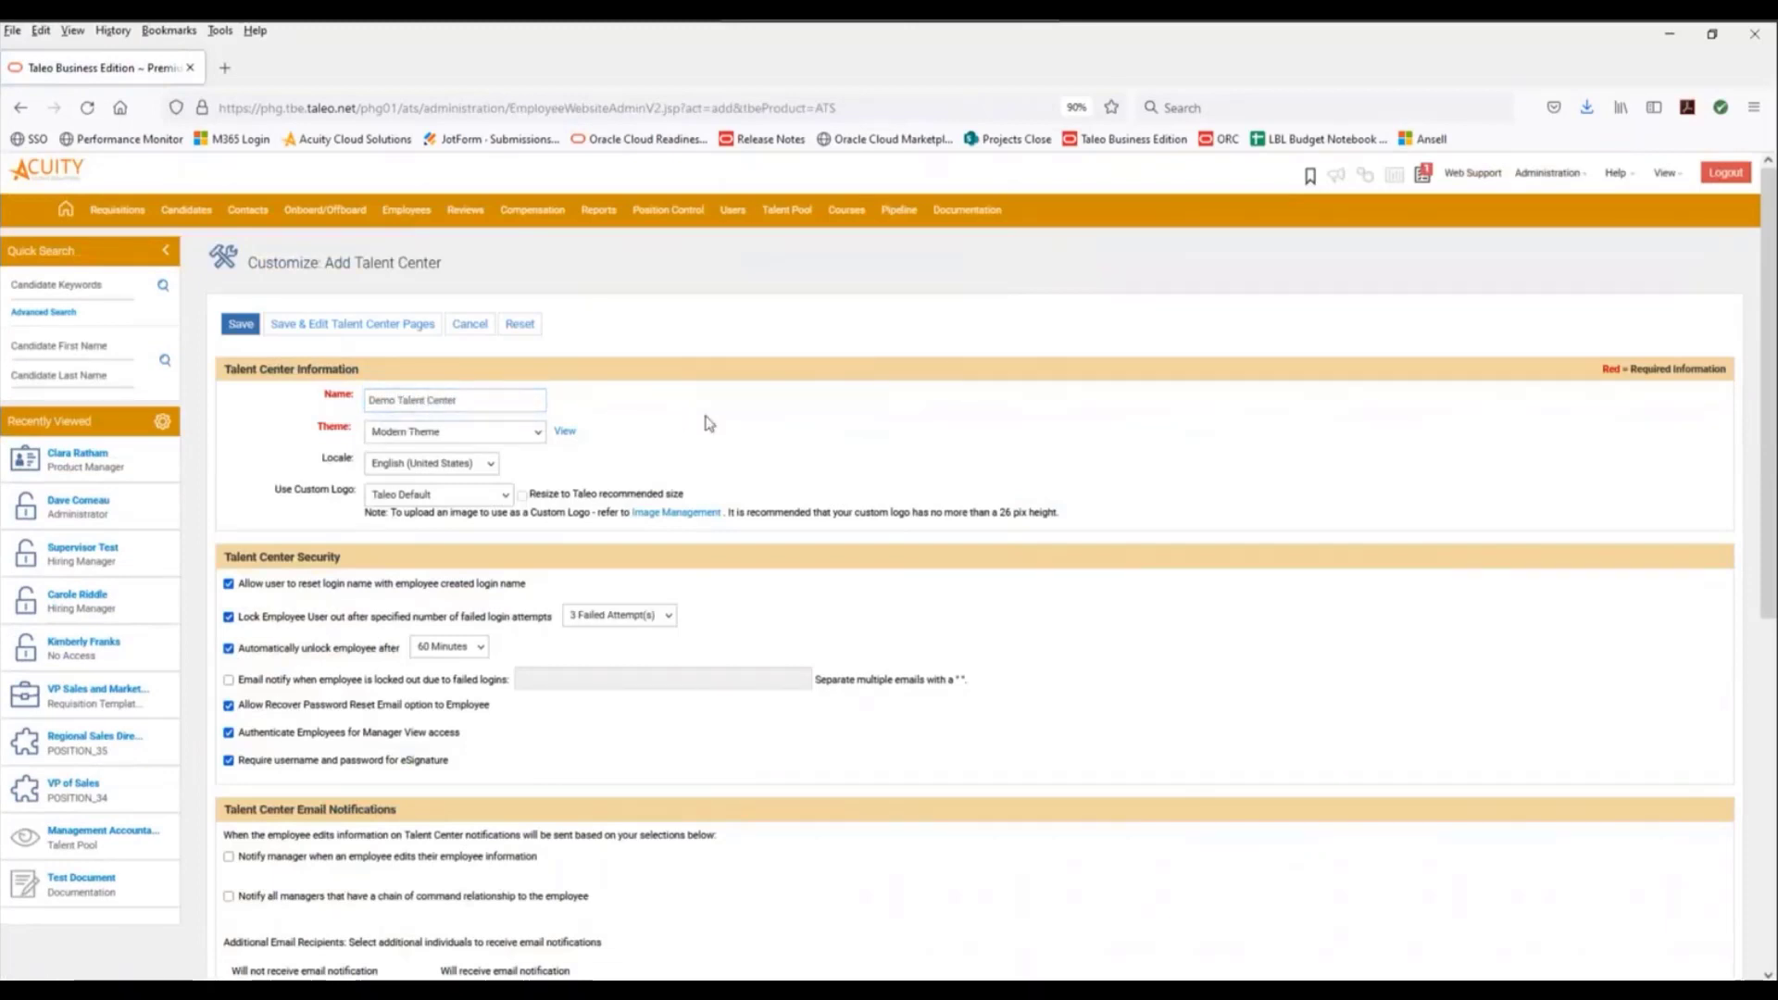
# Review the theme options, keep Modern Theme, and use the Acuity logo resized to the Taleo recommended size.
pyautogui.click(541, 444)
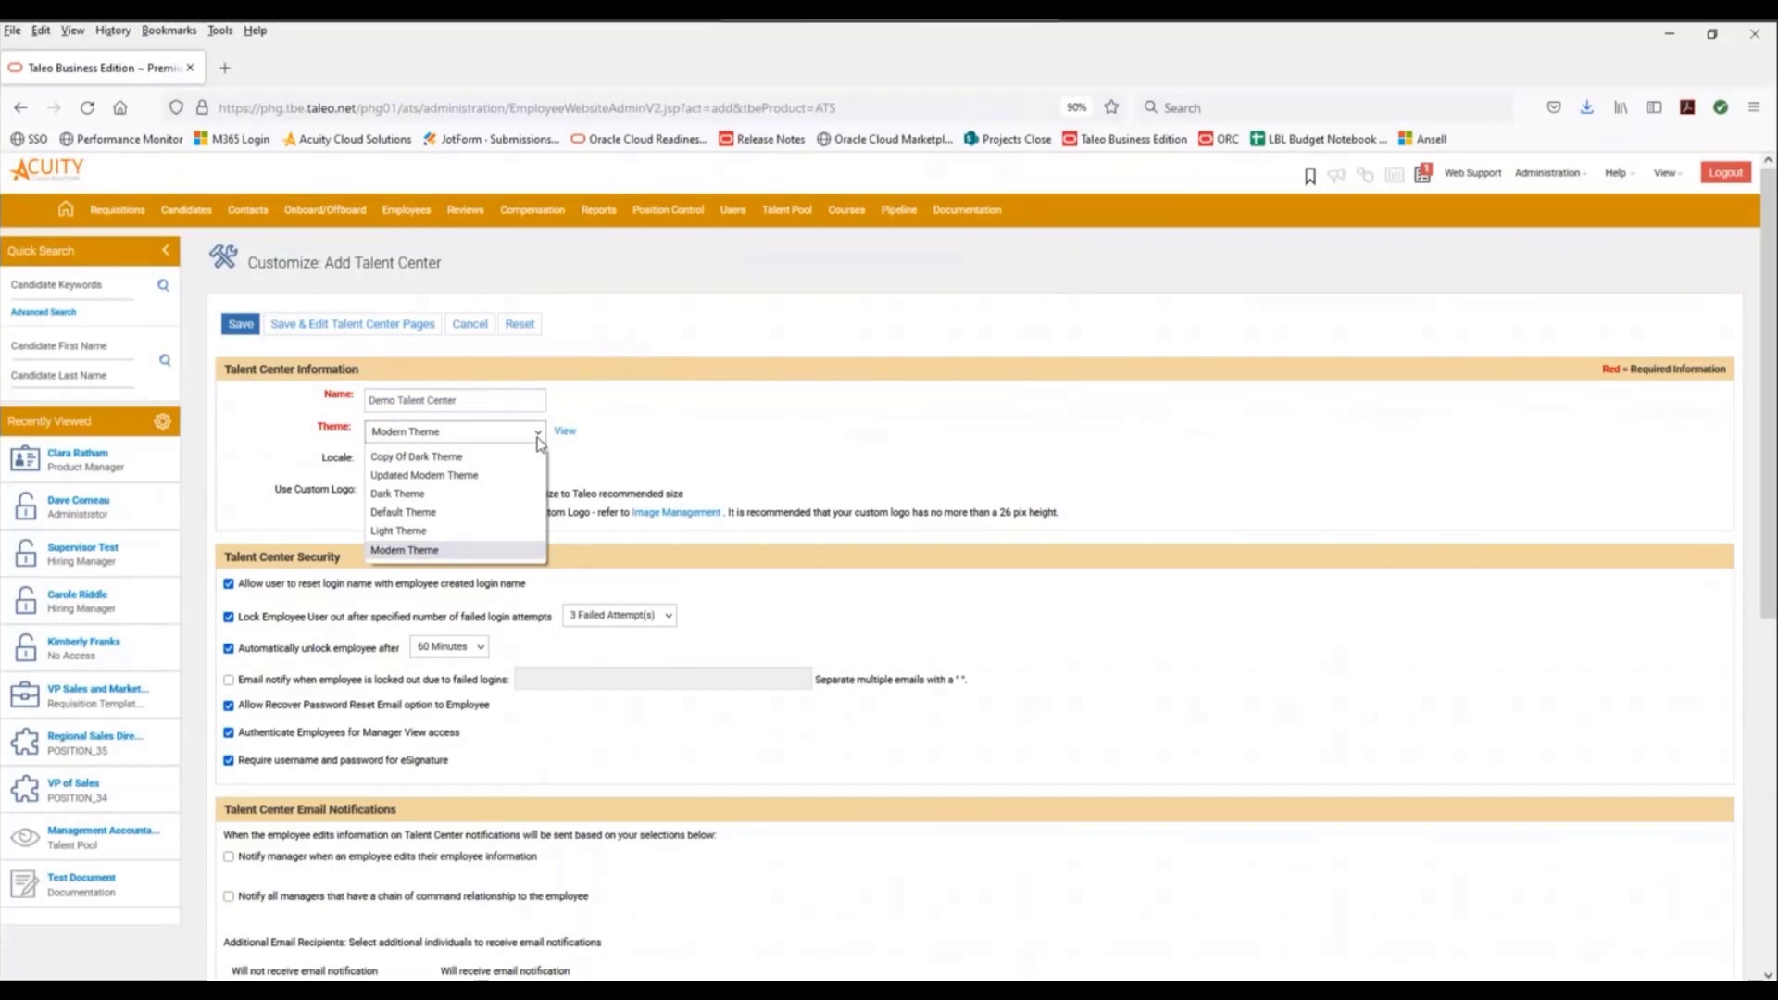
pyautogui.click(558, 488)
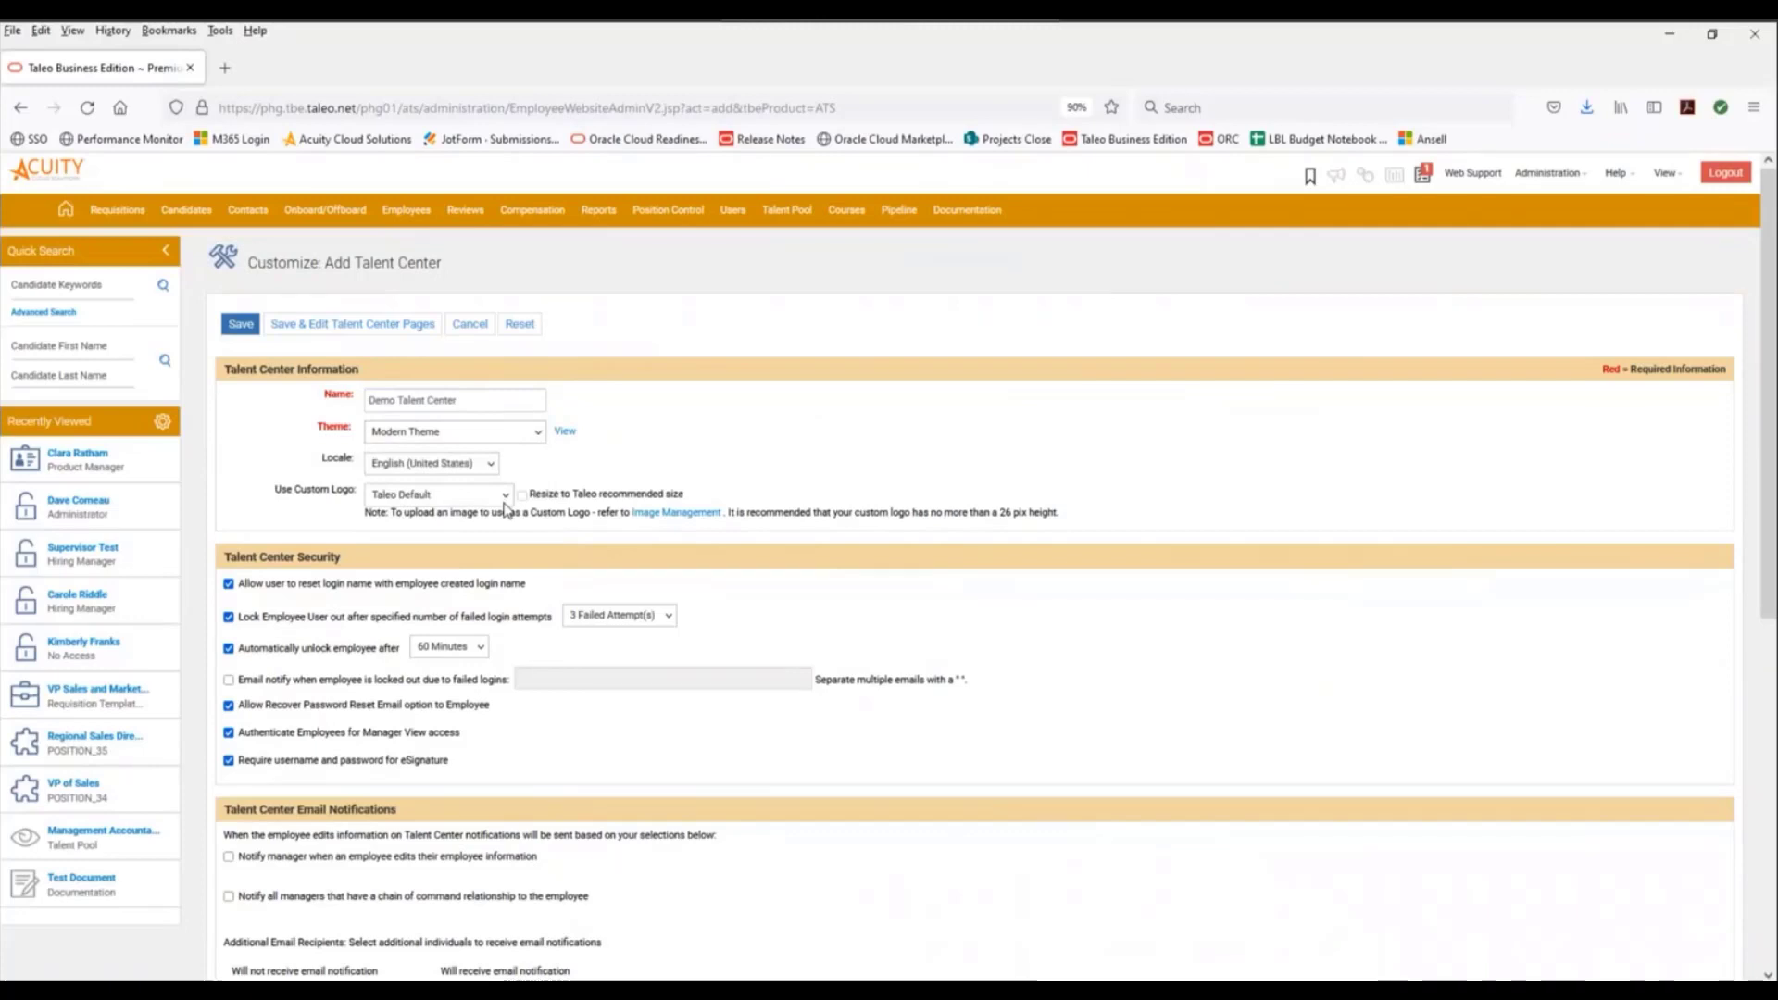
pyautogui.click(506, 499)
pyautogui.click(473, 541)
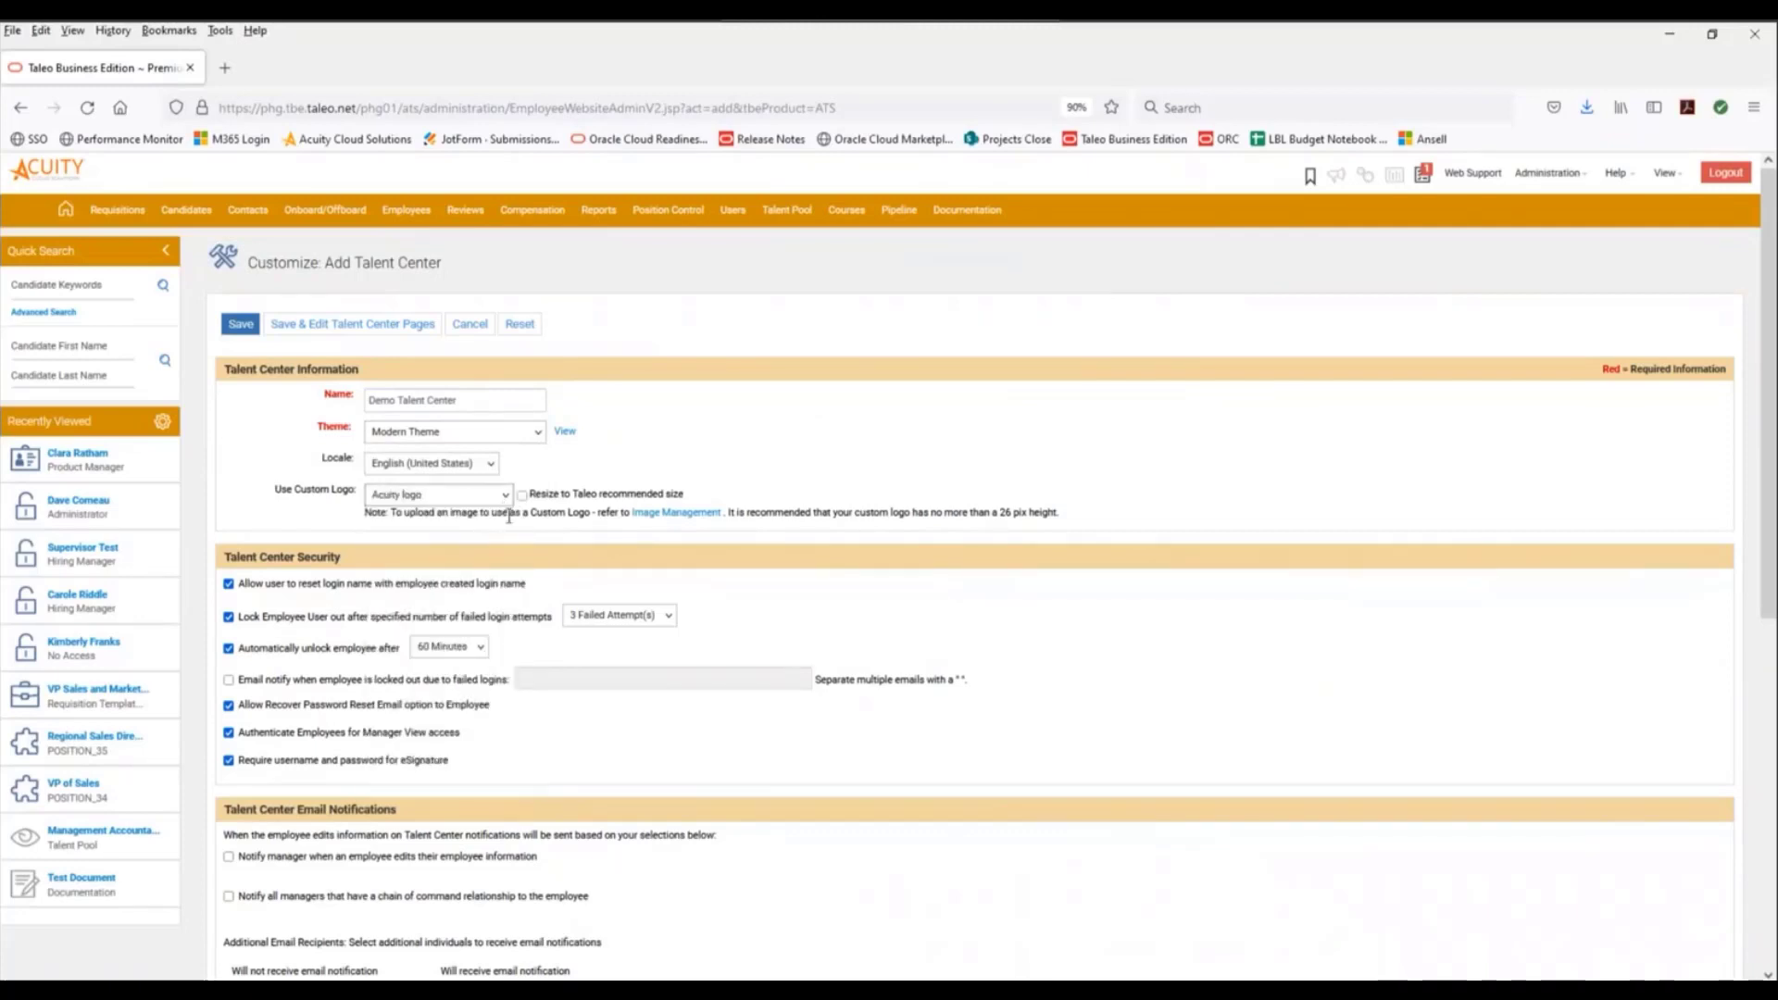
pyautogui.click(521, 497)
# Review the security, email notification and access control settings, then save the talent center and open its pages for editing.
pyautogui.scroll(-3, 569, 599)
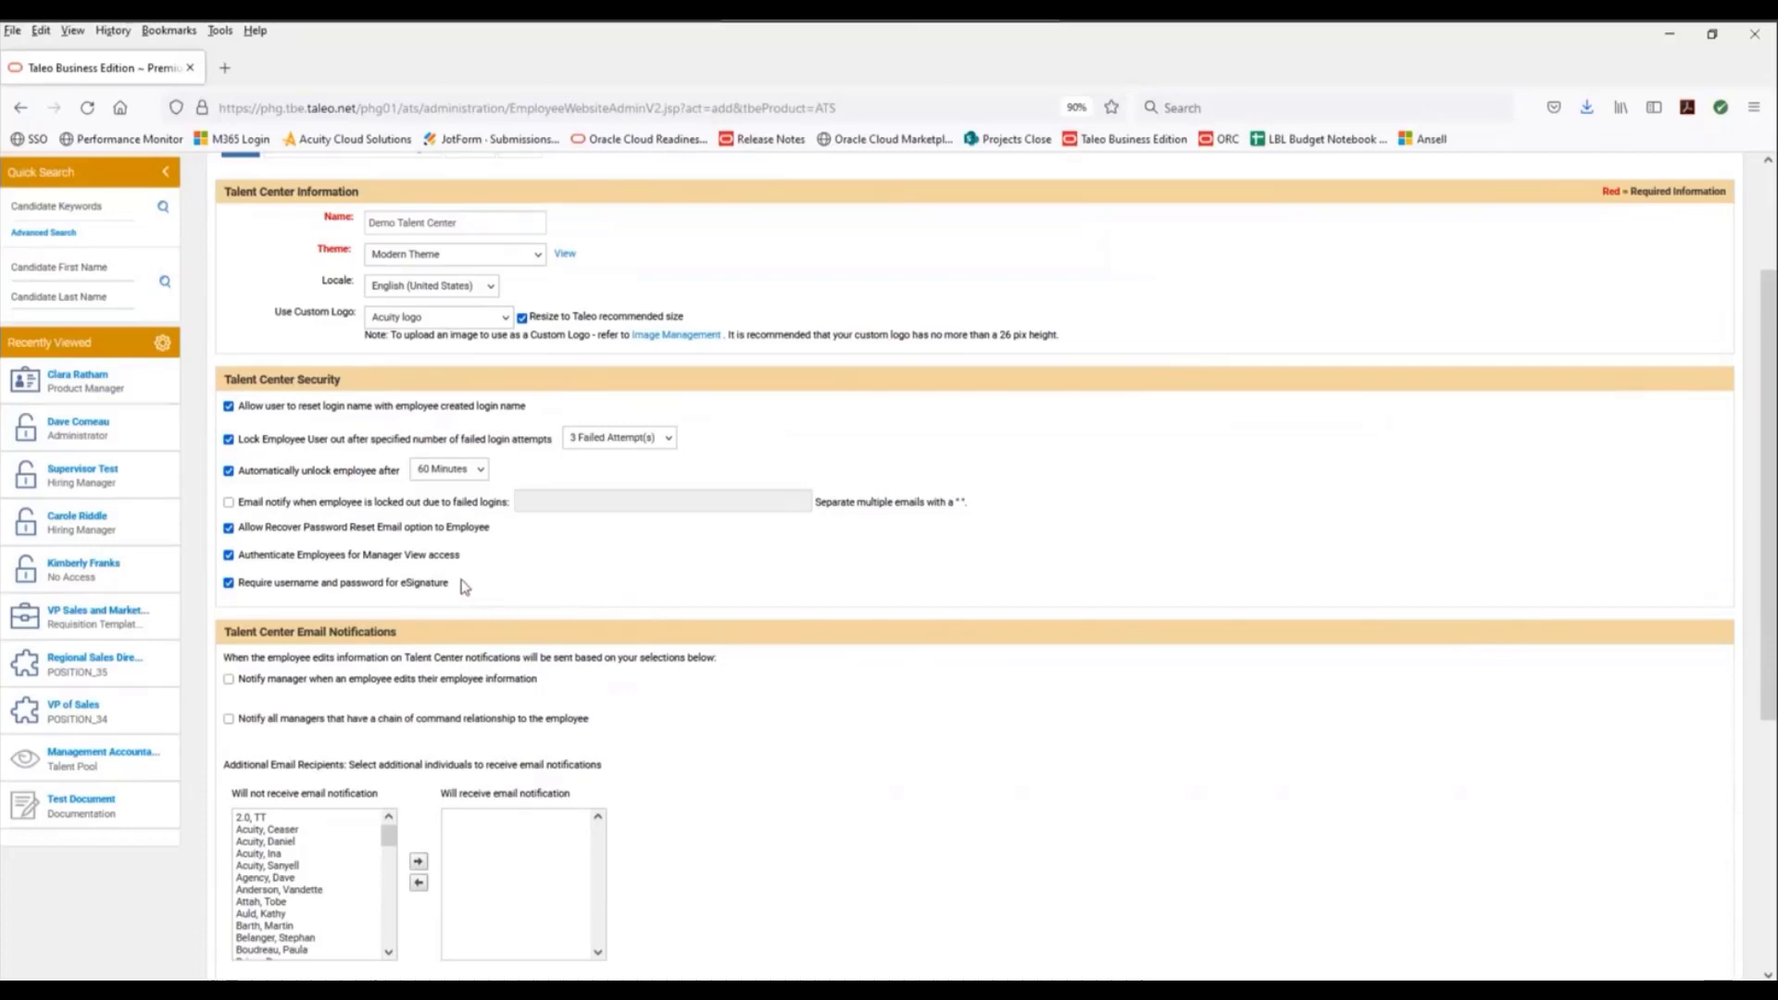
pyautogui.moveTo(465, 586); pyautogui.dragTo(418, 587)
pyautogui.scroll(-2, 715, 639)
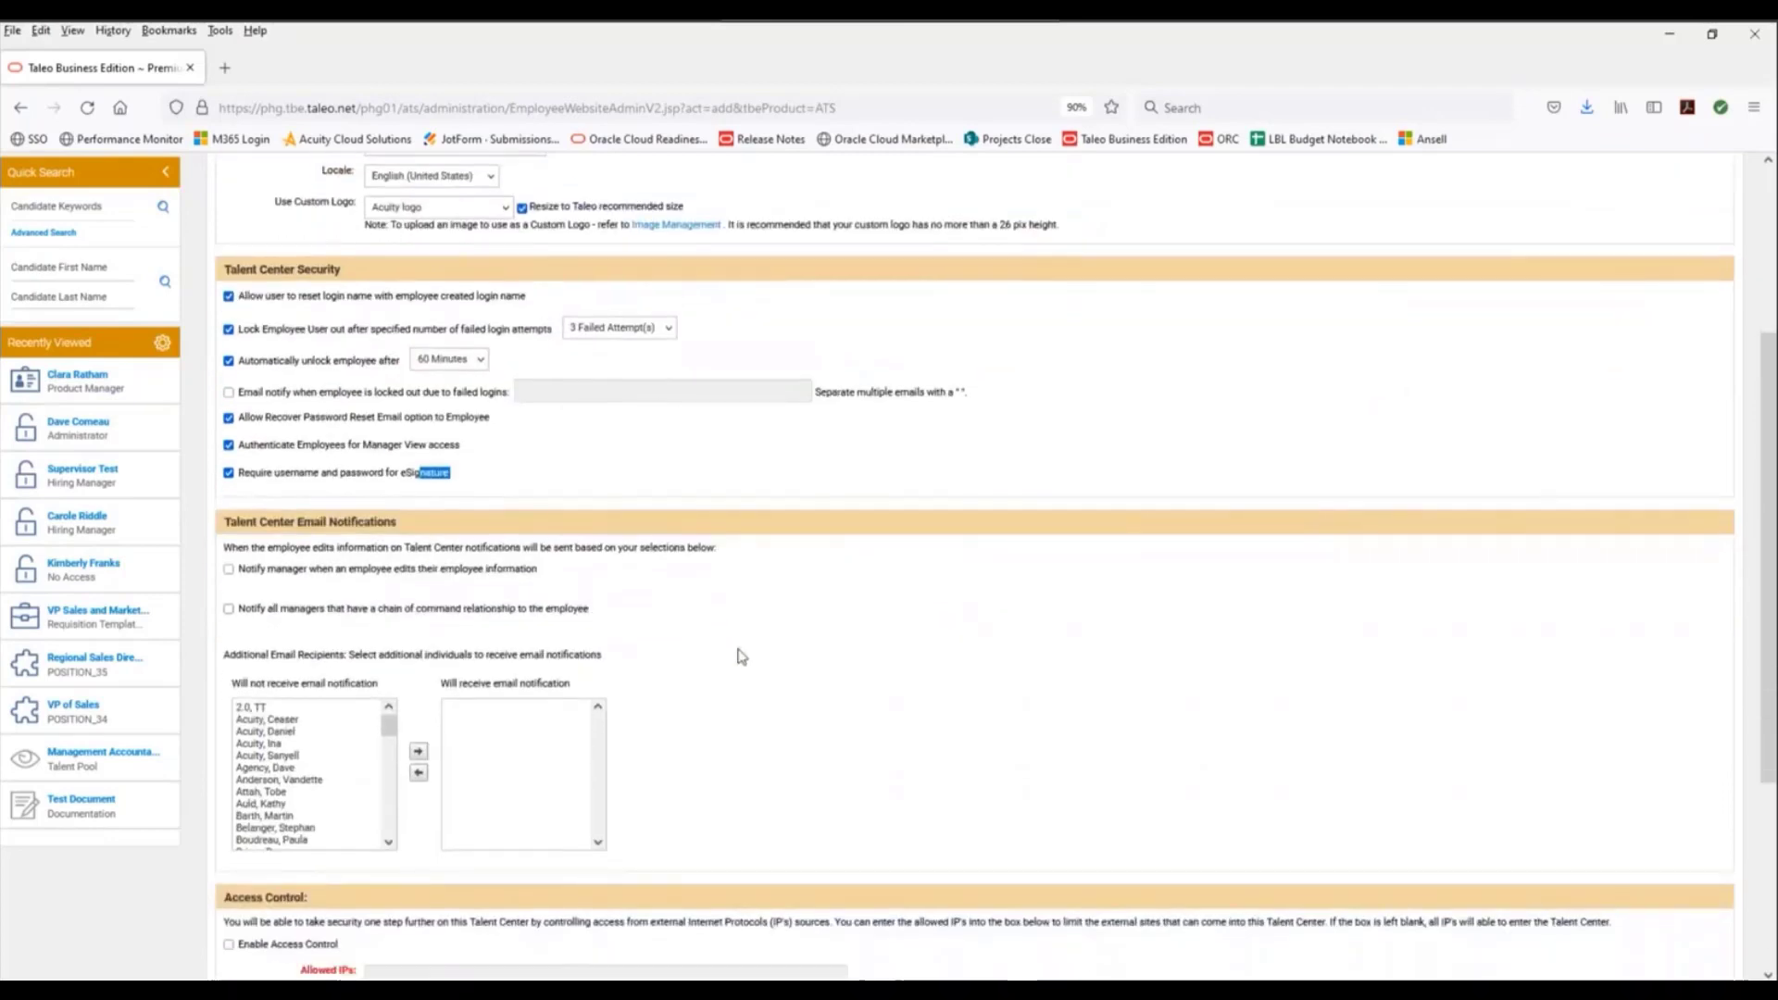
pyautogui.scroll(-3, 741, 656)
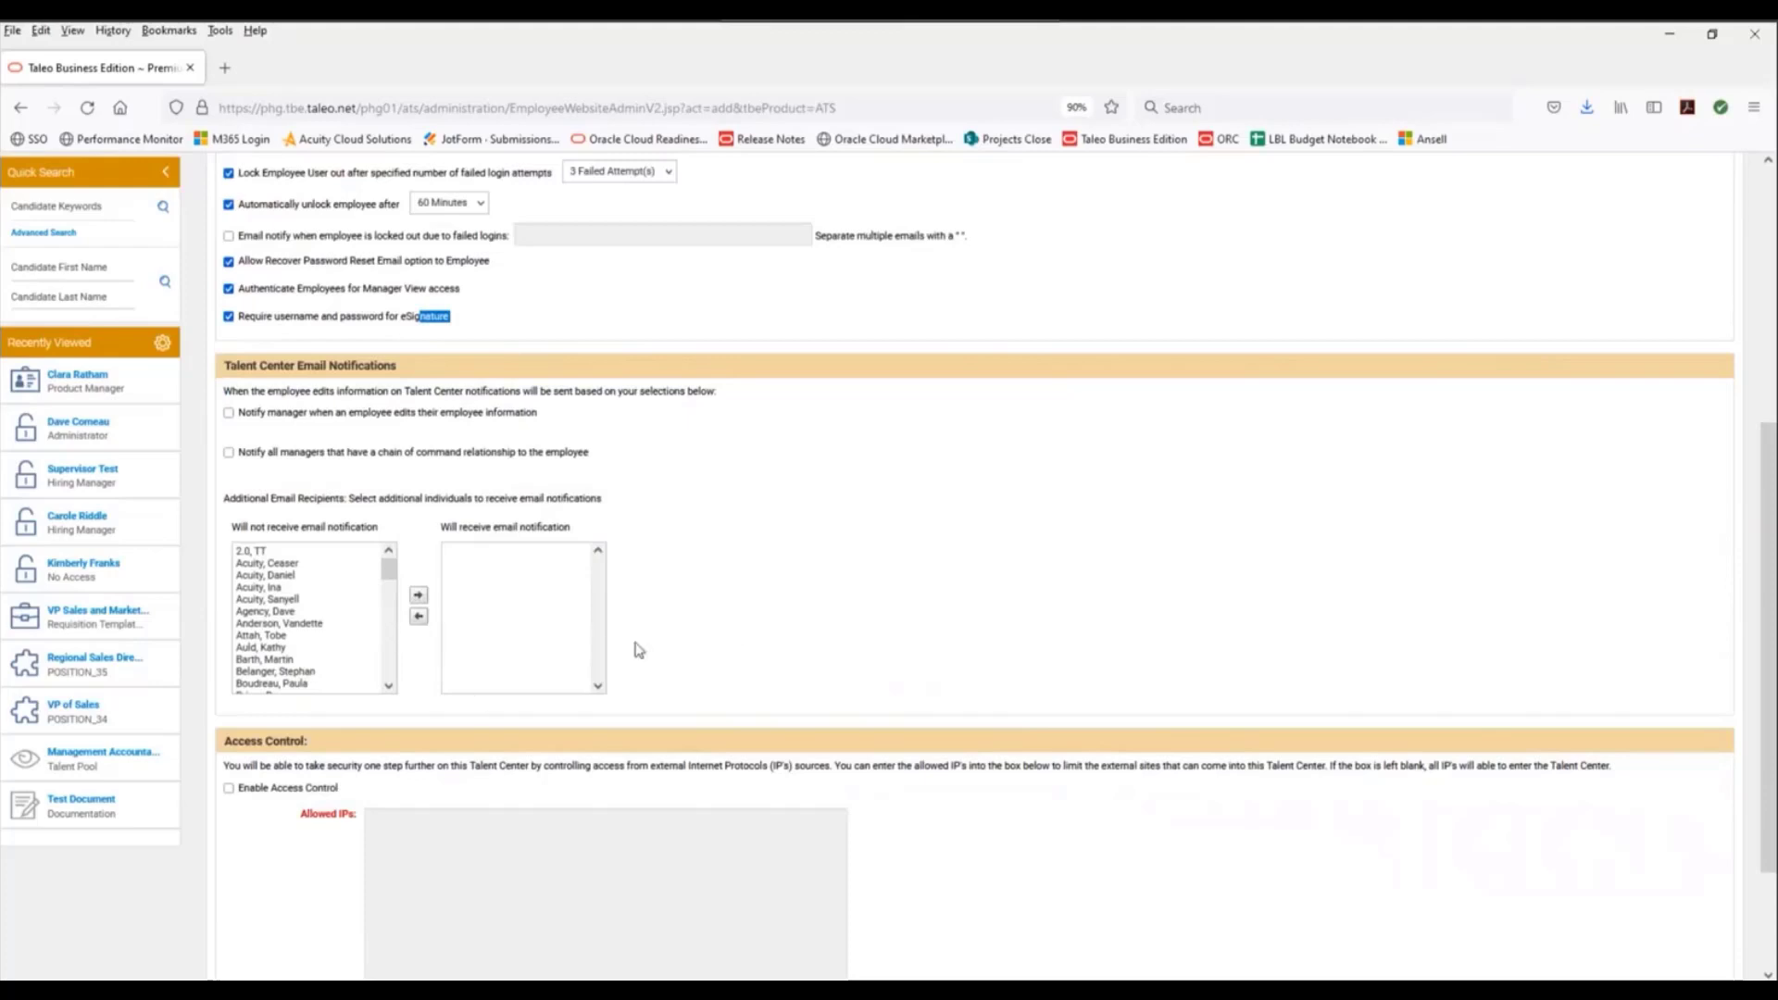
pyautogui.scroll(-2, 694, 651)
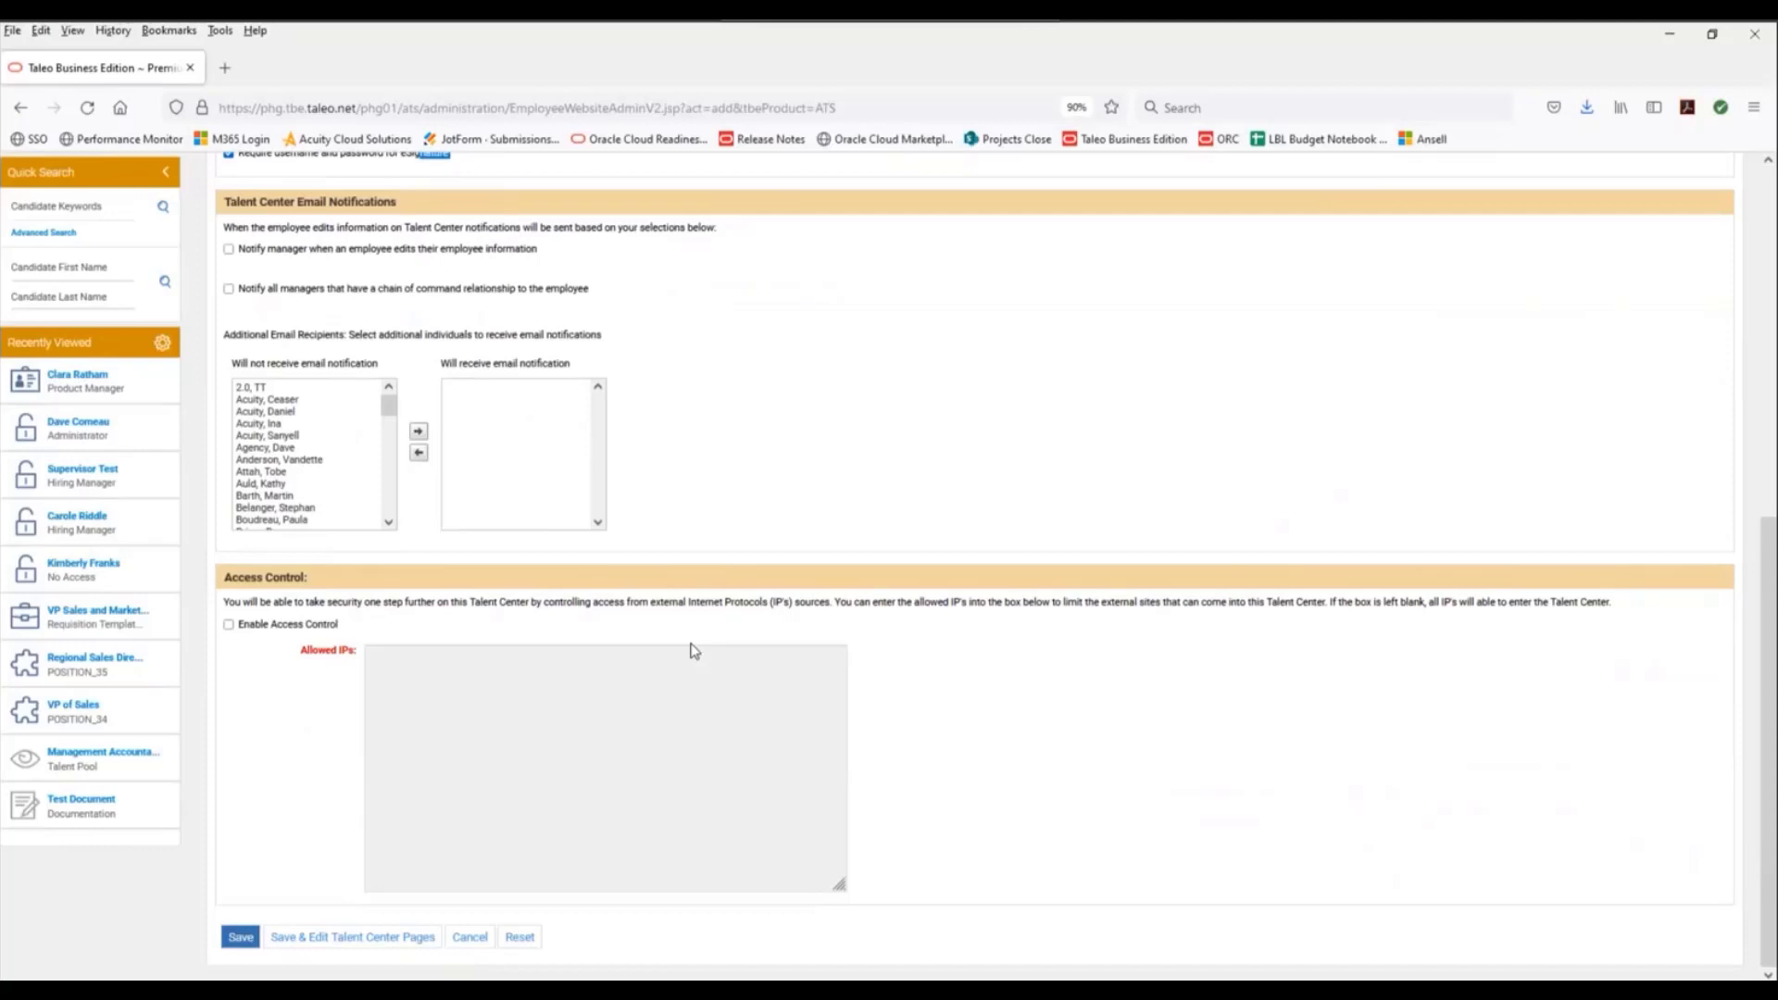
pyautogui.click(338, 947)
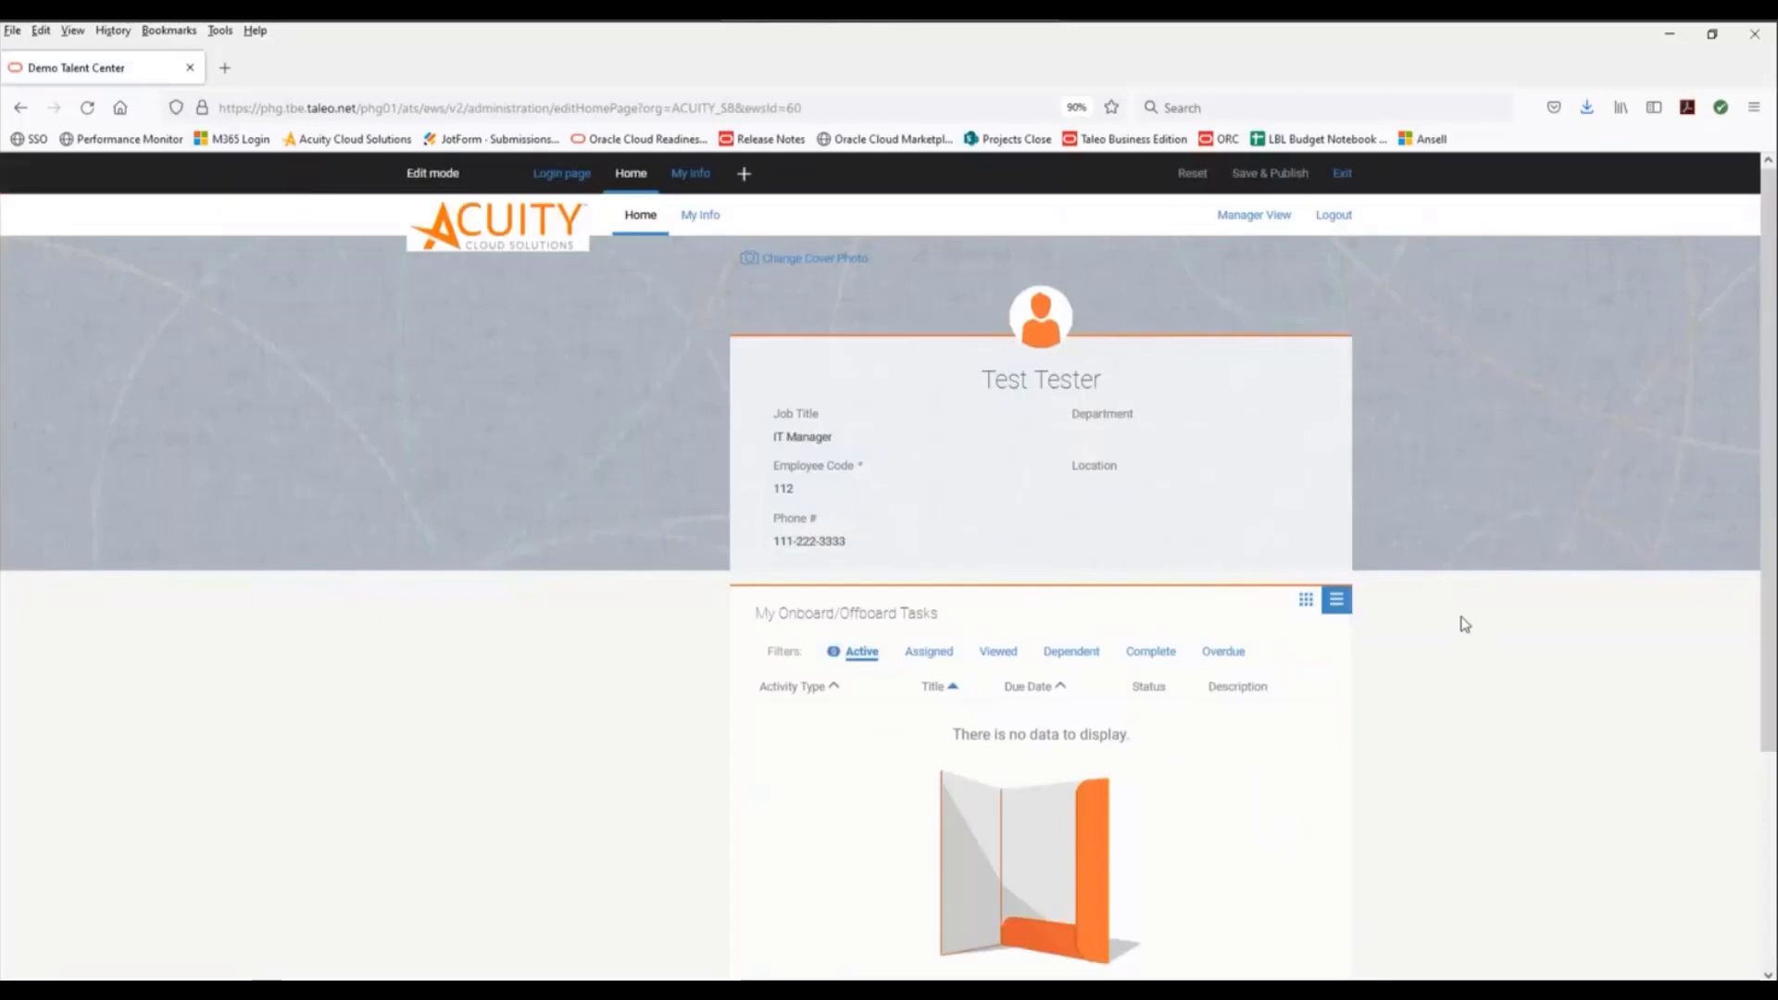
# Open the talent center's login page and review its background options, including Picture, without applying a change.
pyautogui.click(591, 175)
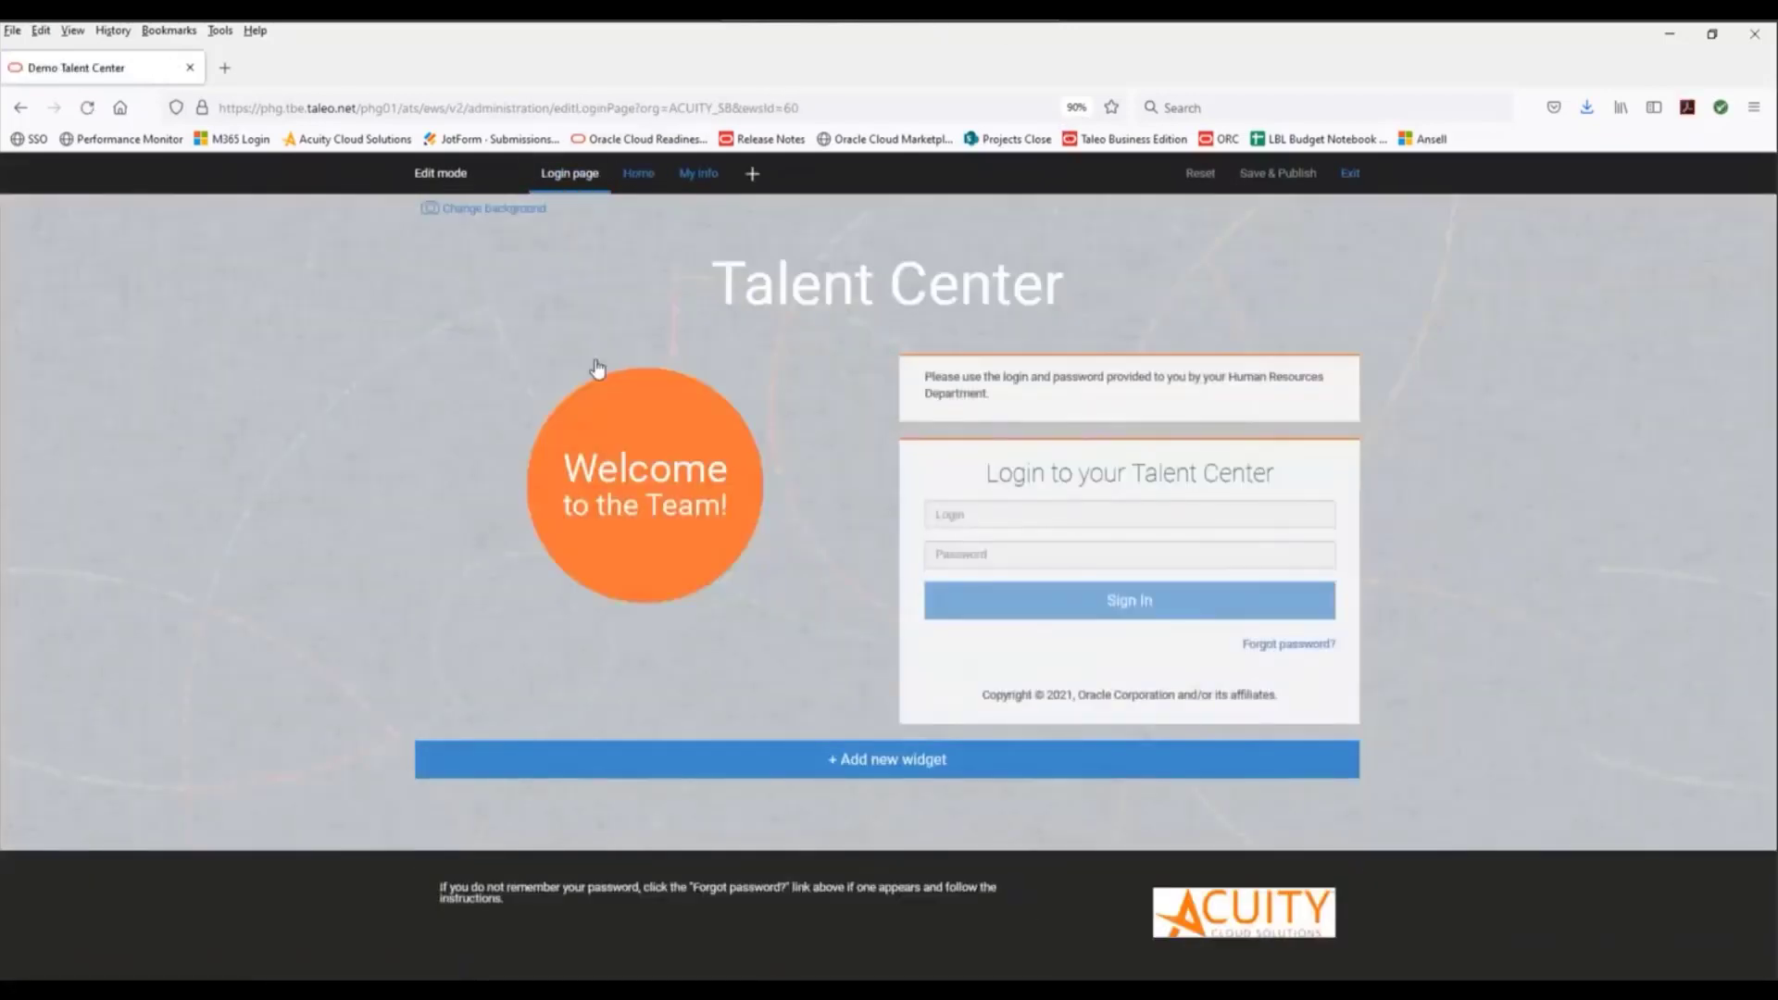
pyautogui.click(534, 209)
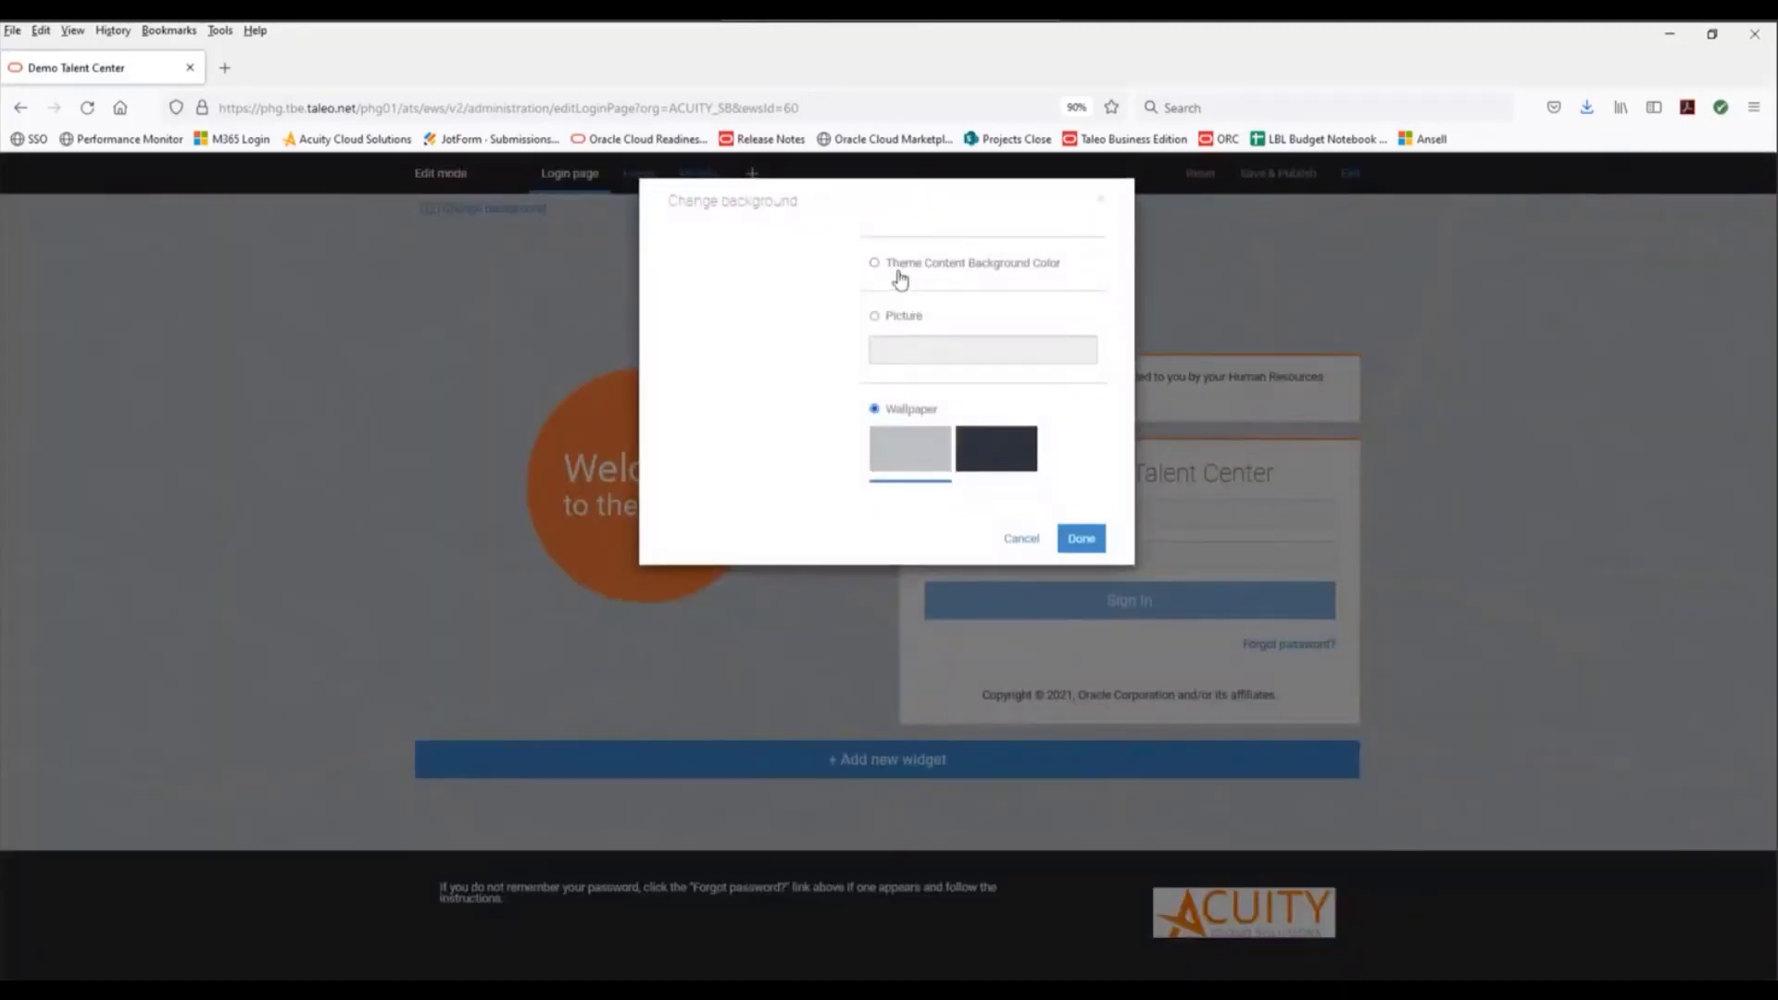
pyautogui.click(876, 316)
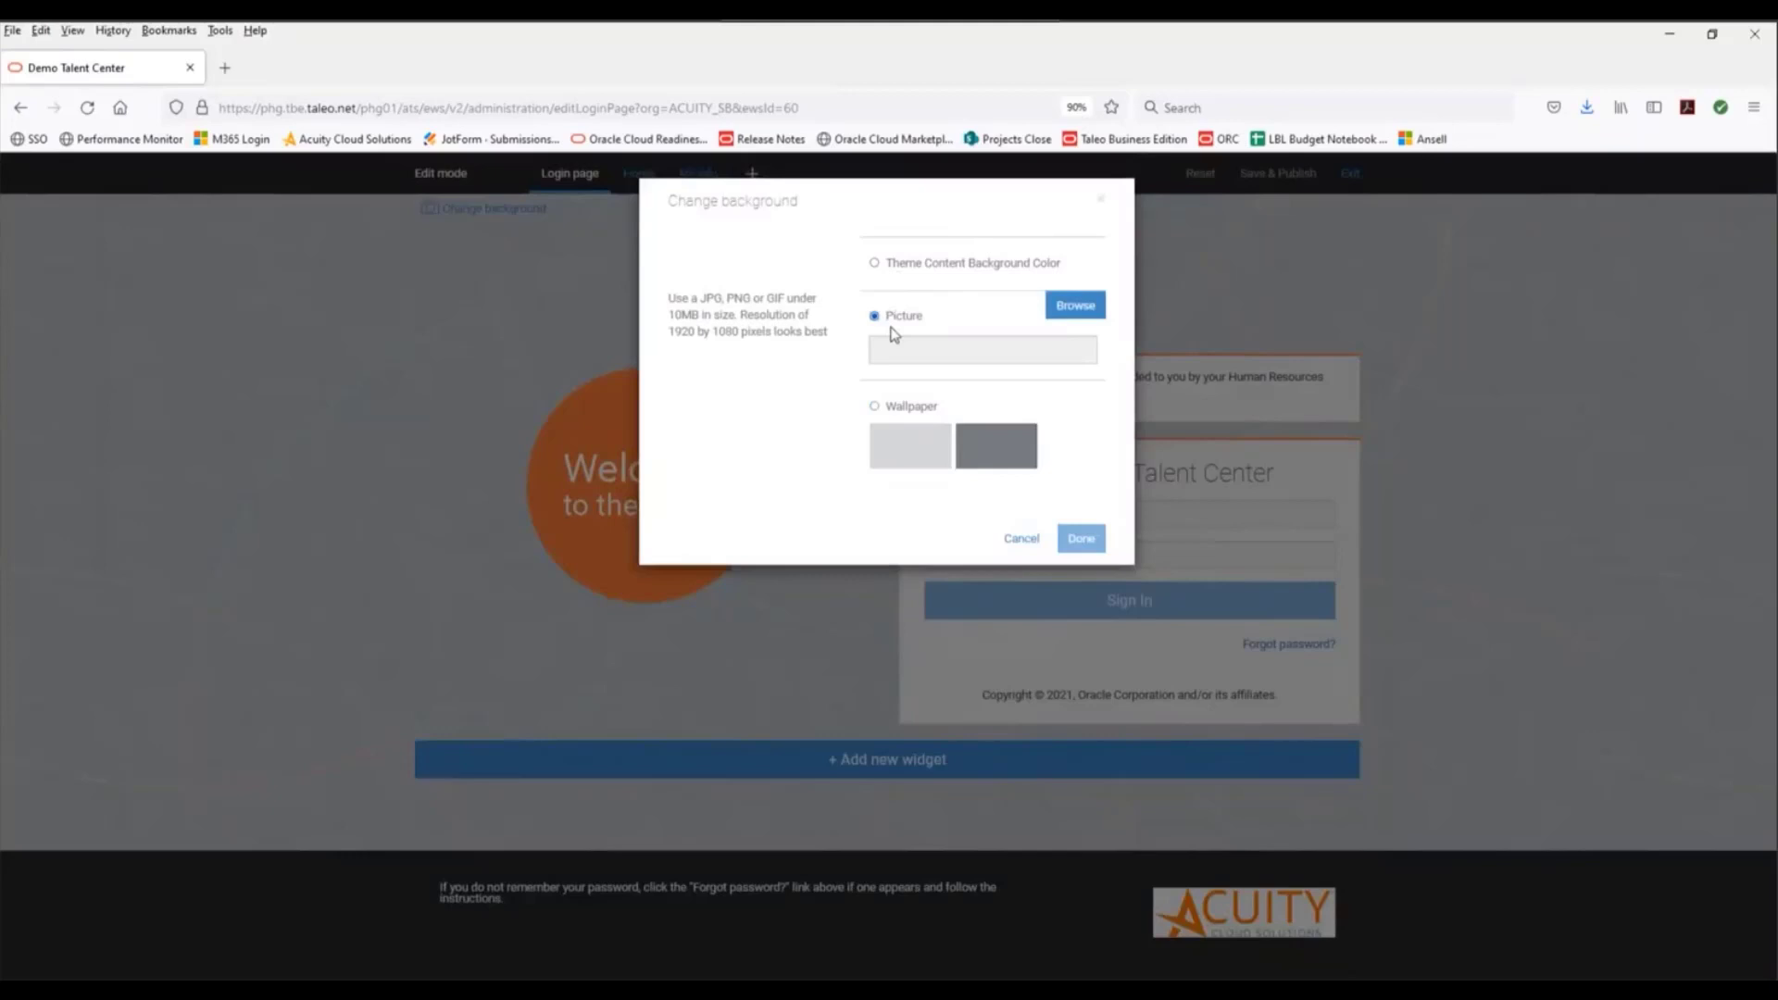
pyautogui.click(1023, 540)
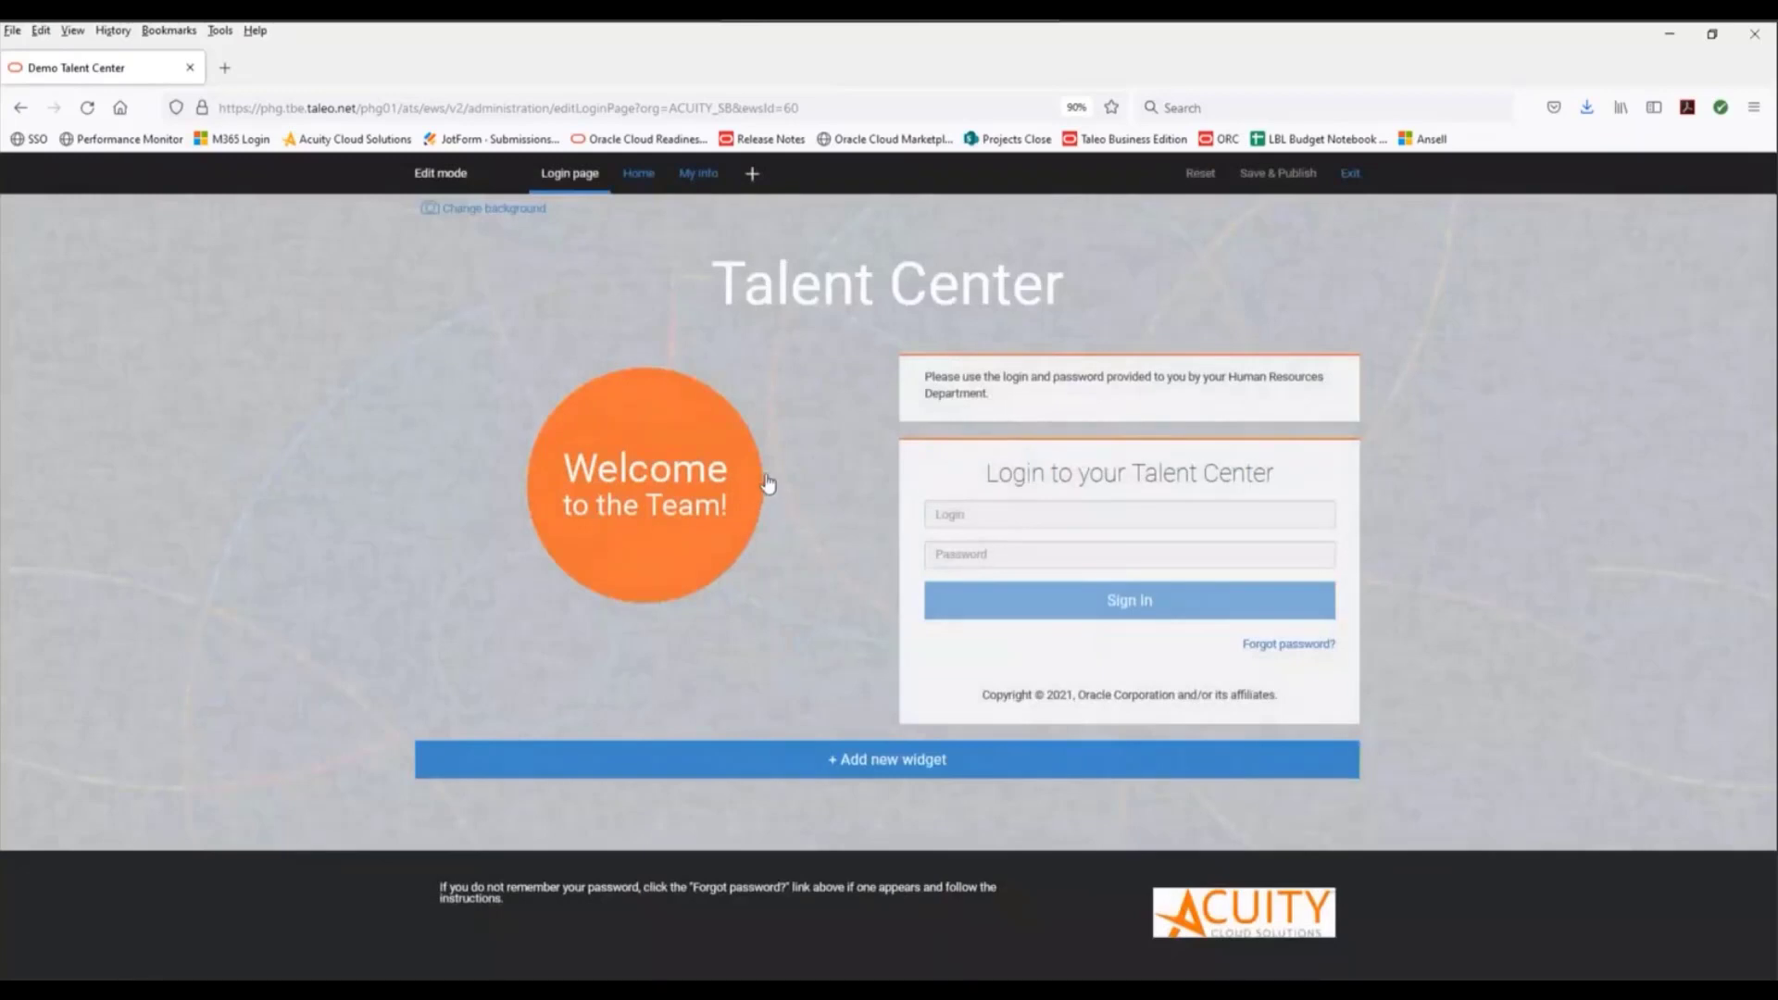
# Open the talent center's Home page and review the language and background theme options of the Employee Profile Summary widget.
pyautogui.click(640, 175)
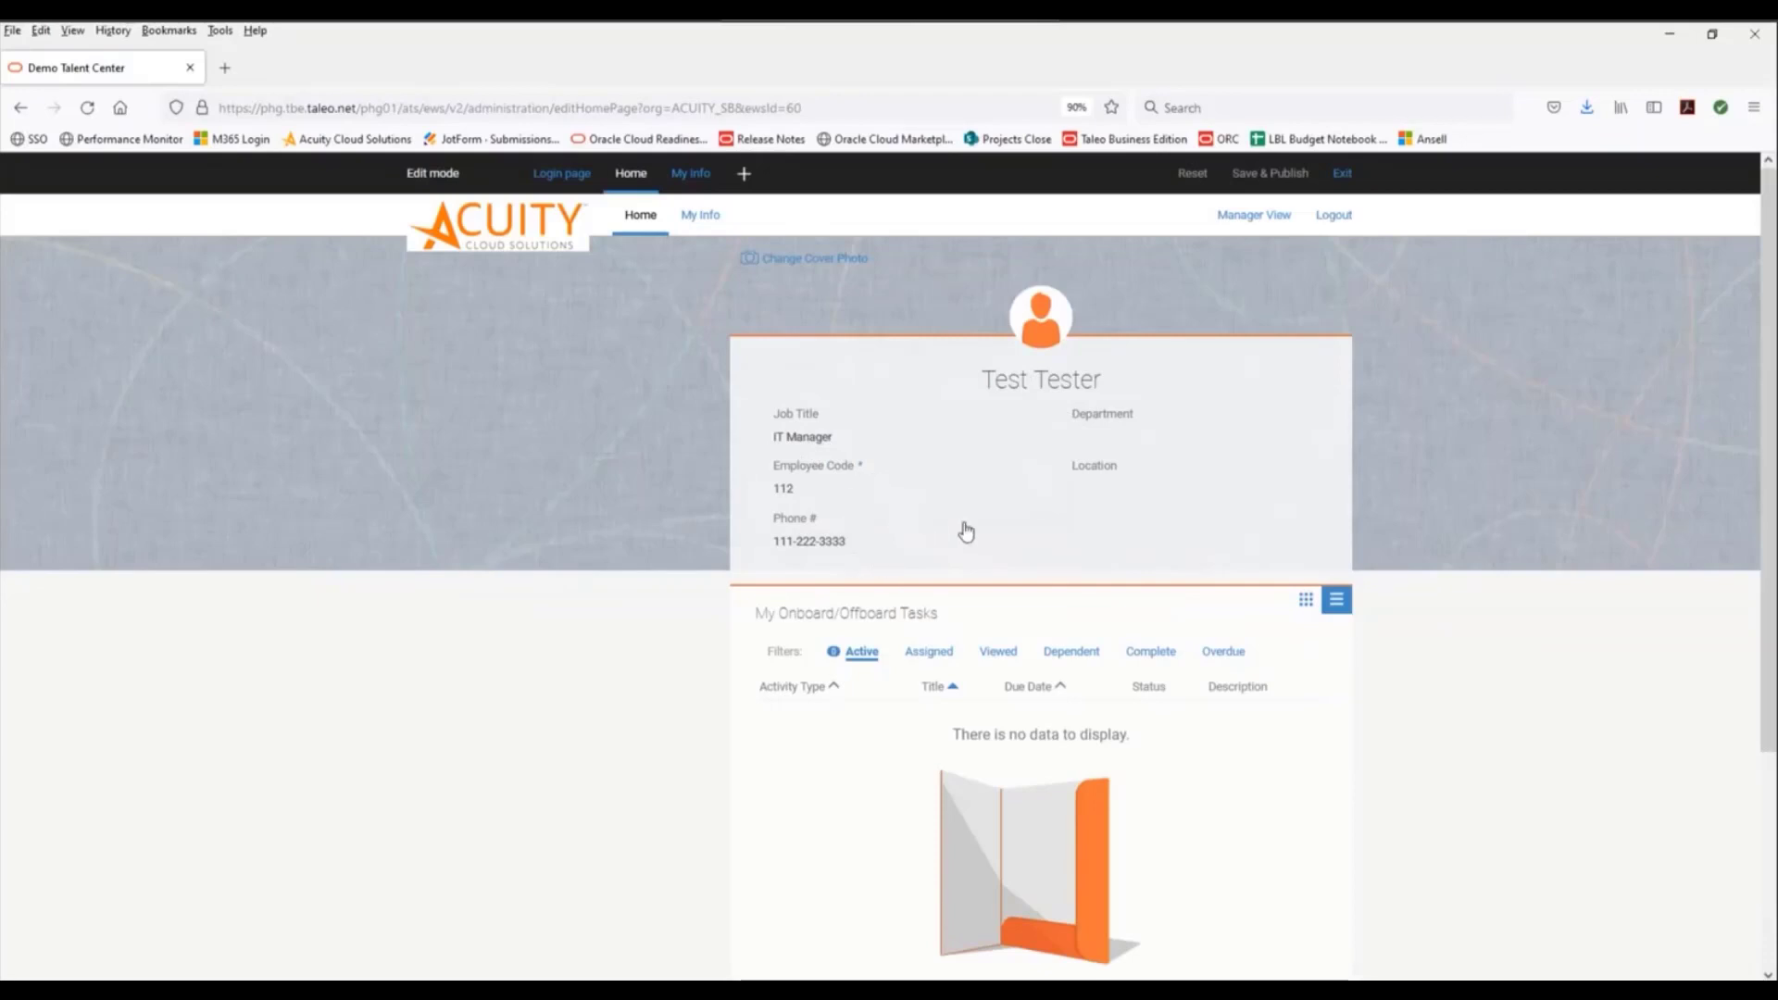
pyautogui.click(1005, 499)
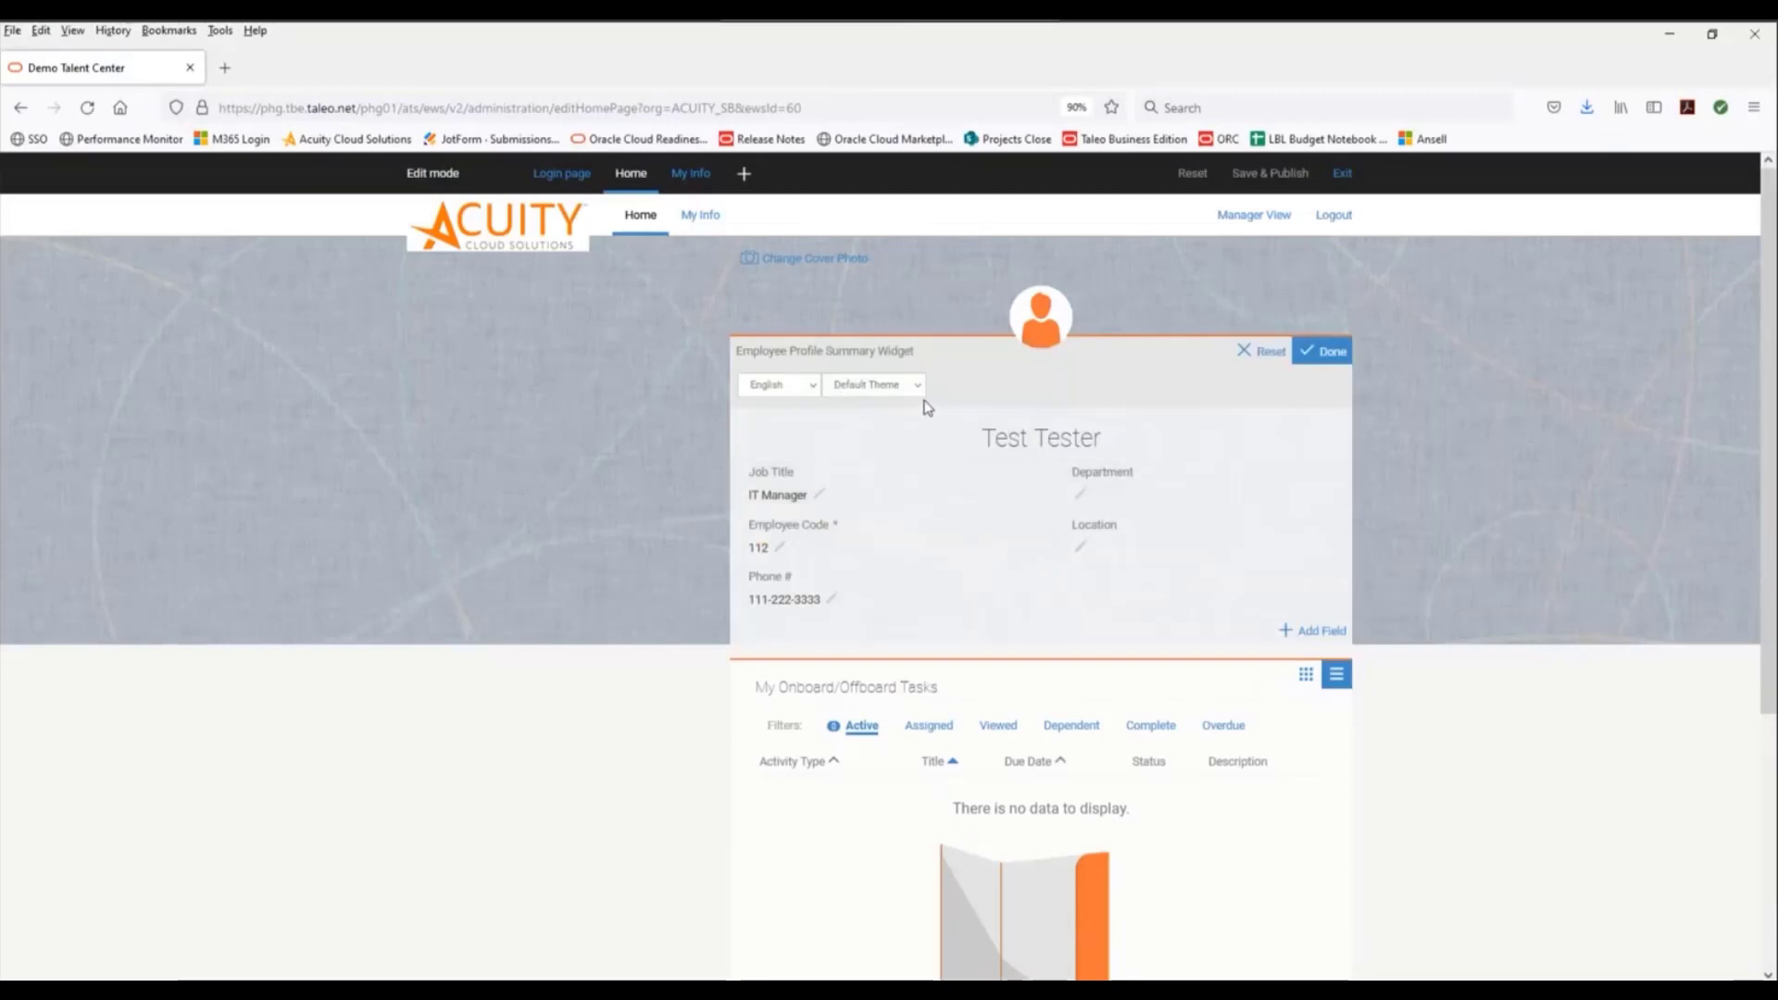
pyautogui.click(815, 394)
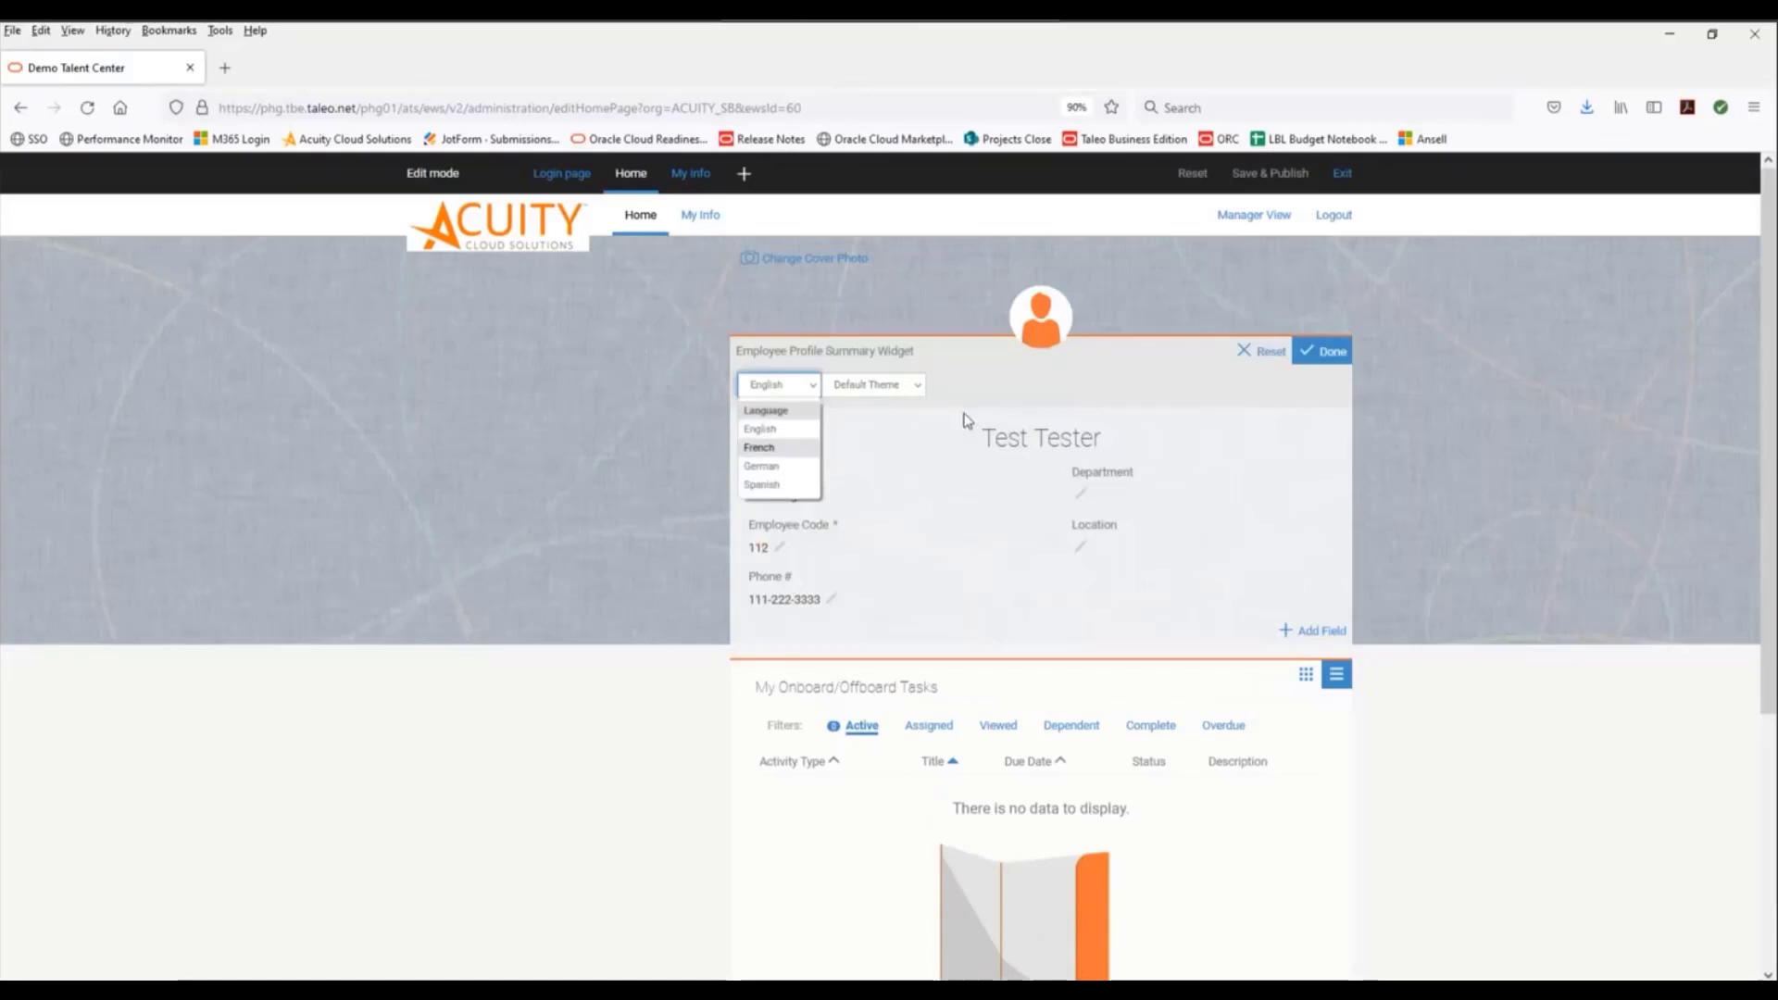
pyautogui.click(935, 418)
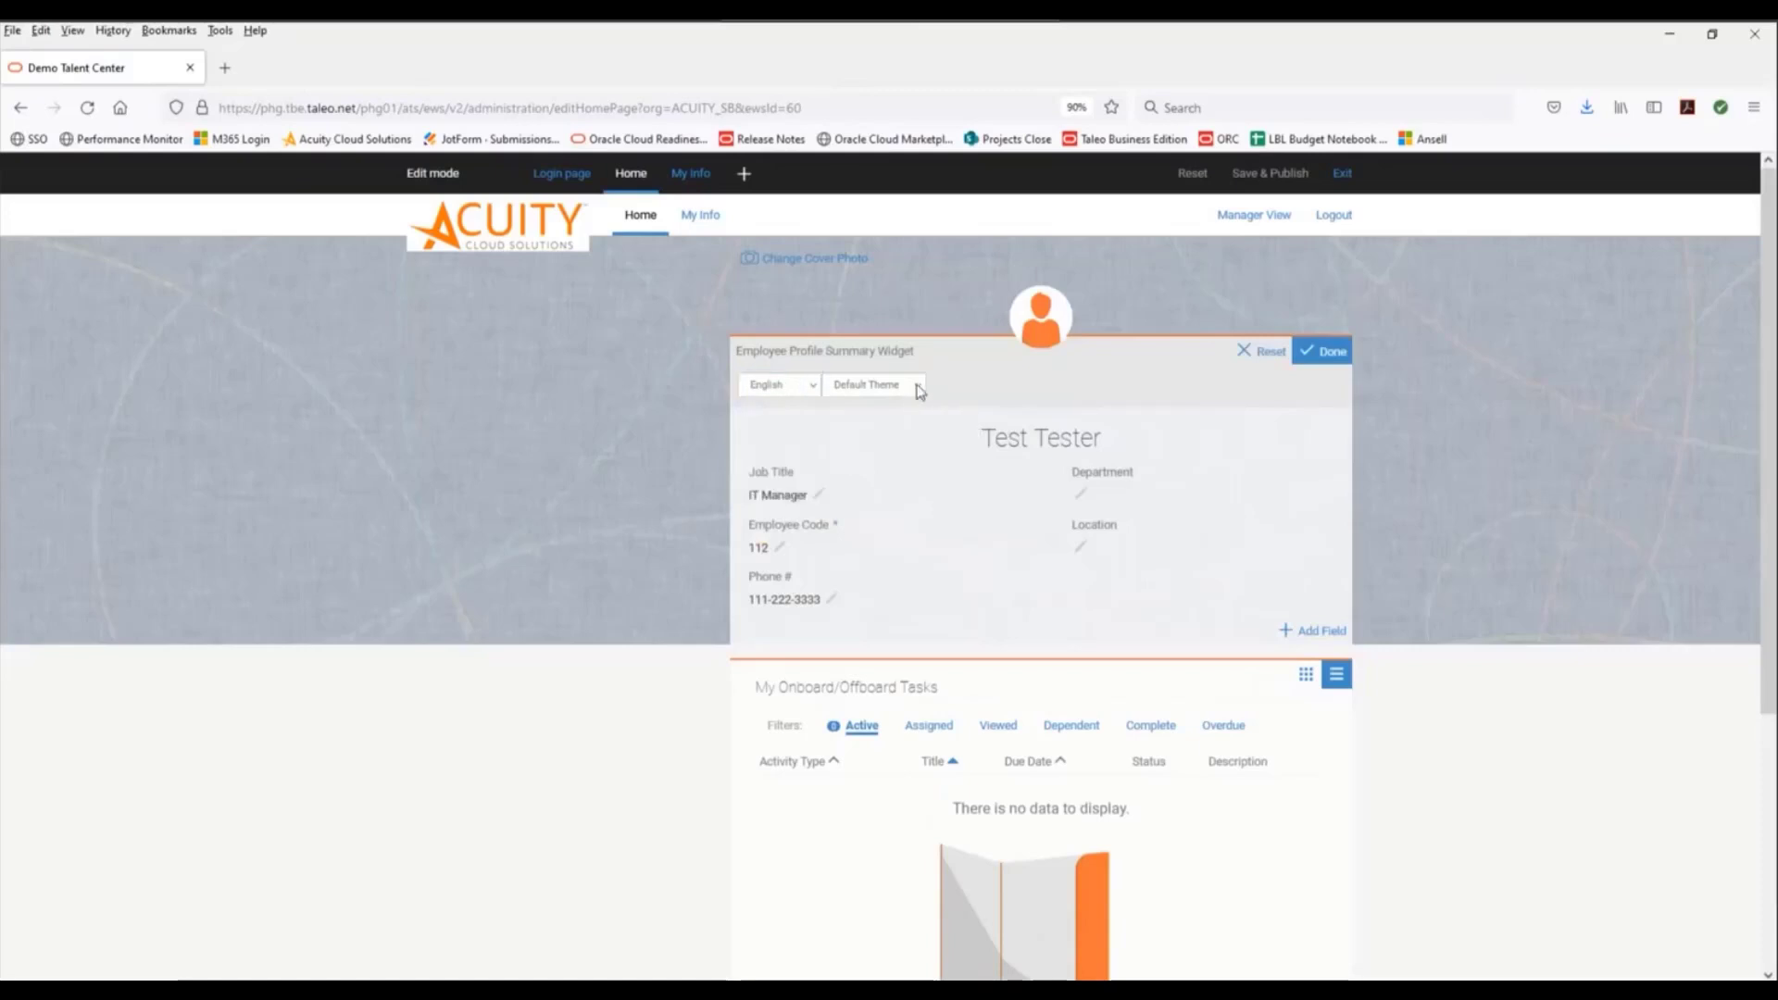
pyautogui.click(920, 386)
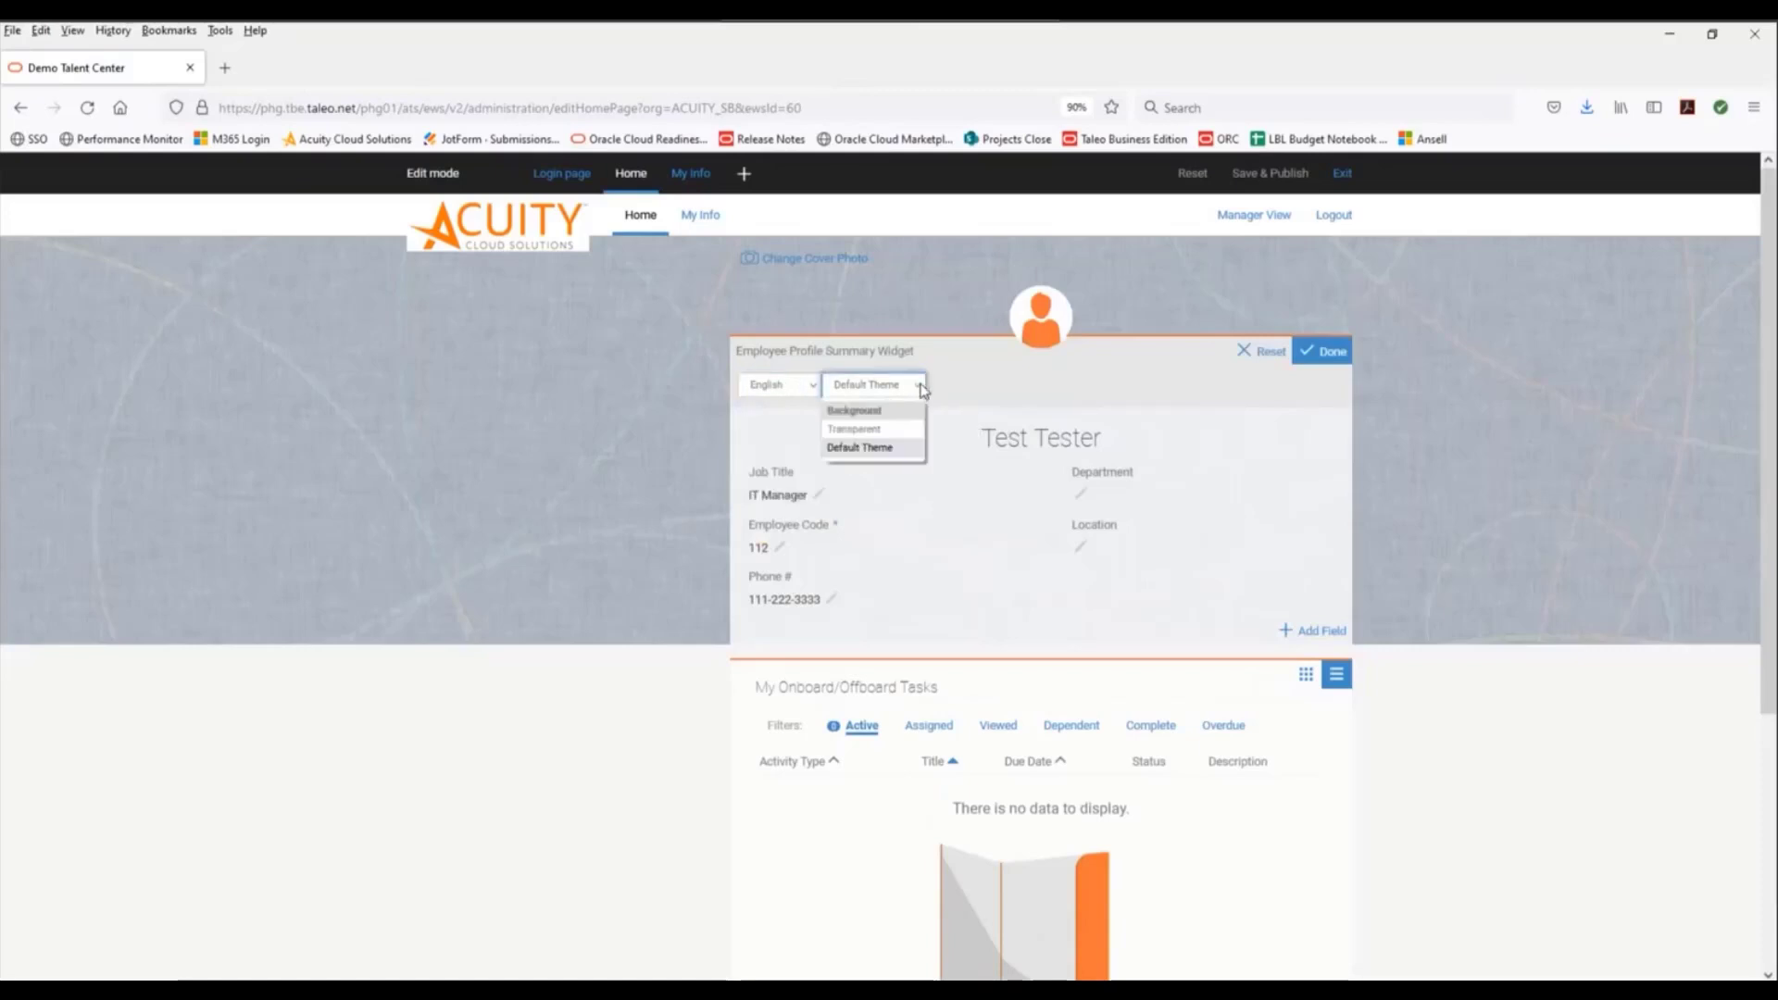
pyautogui.click(963, 410)
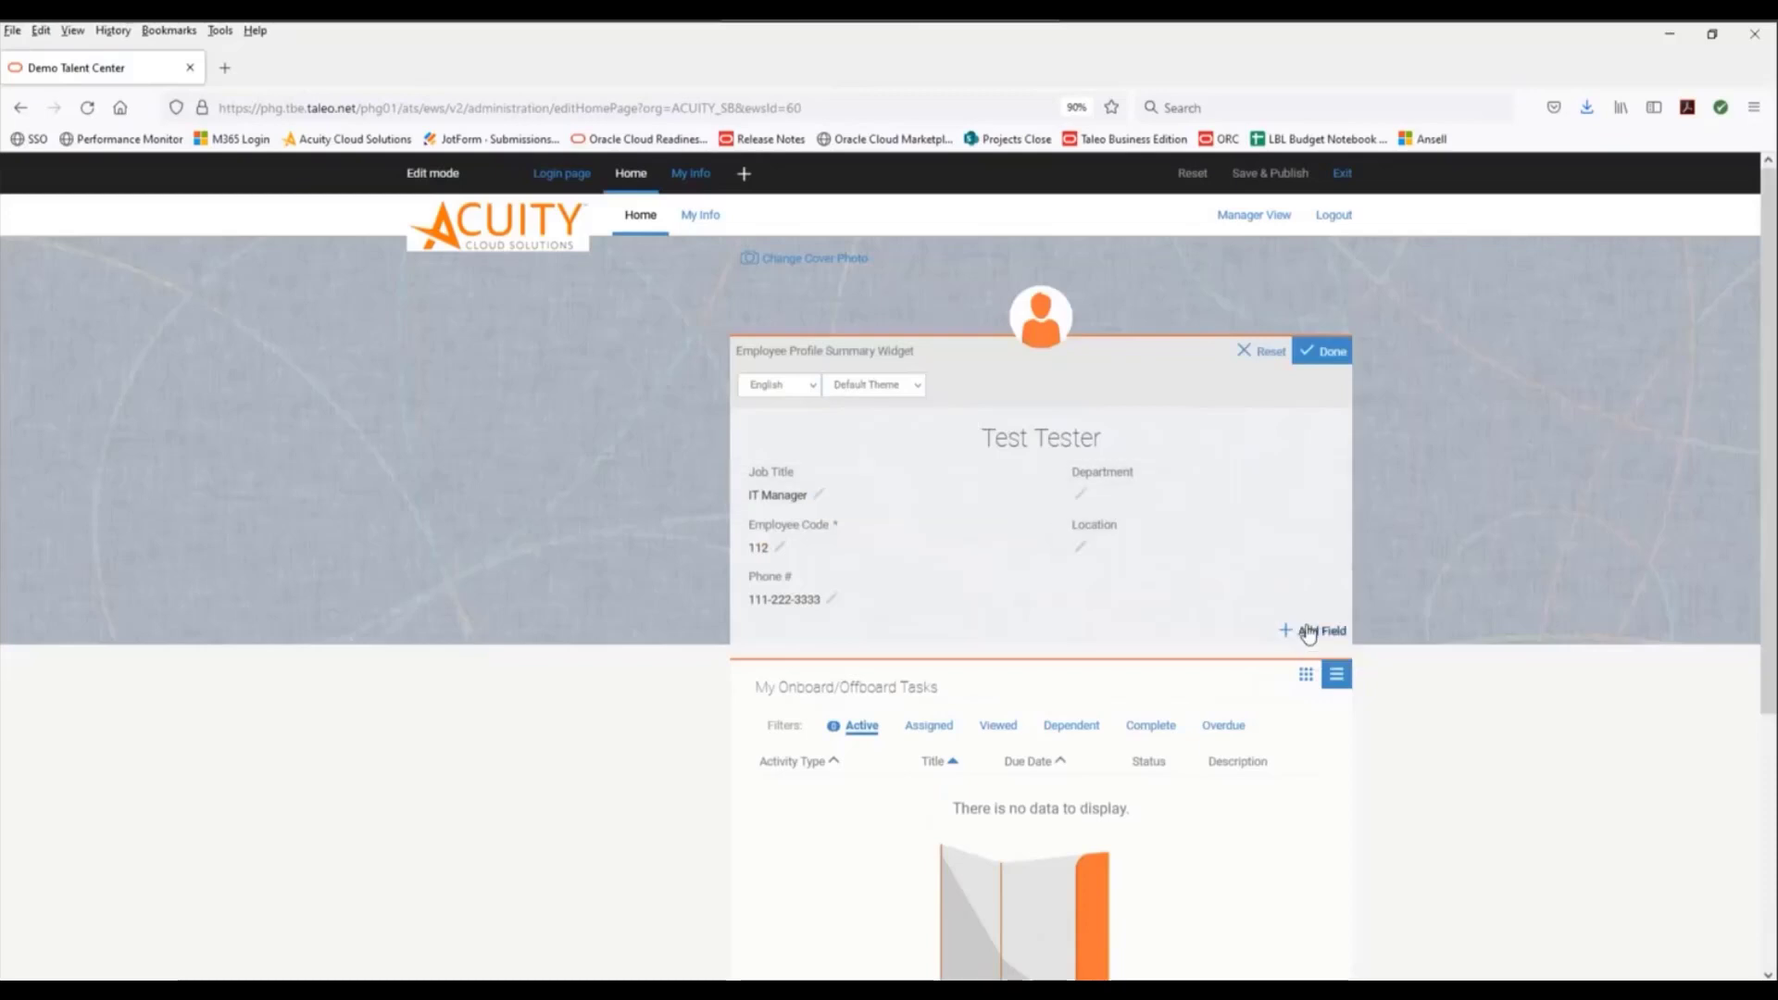
# Add the Address field to the Employee Profile Summary widget and place it between Department and Location.
pyautogui.click(1306, 631)
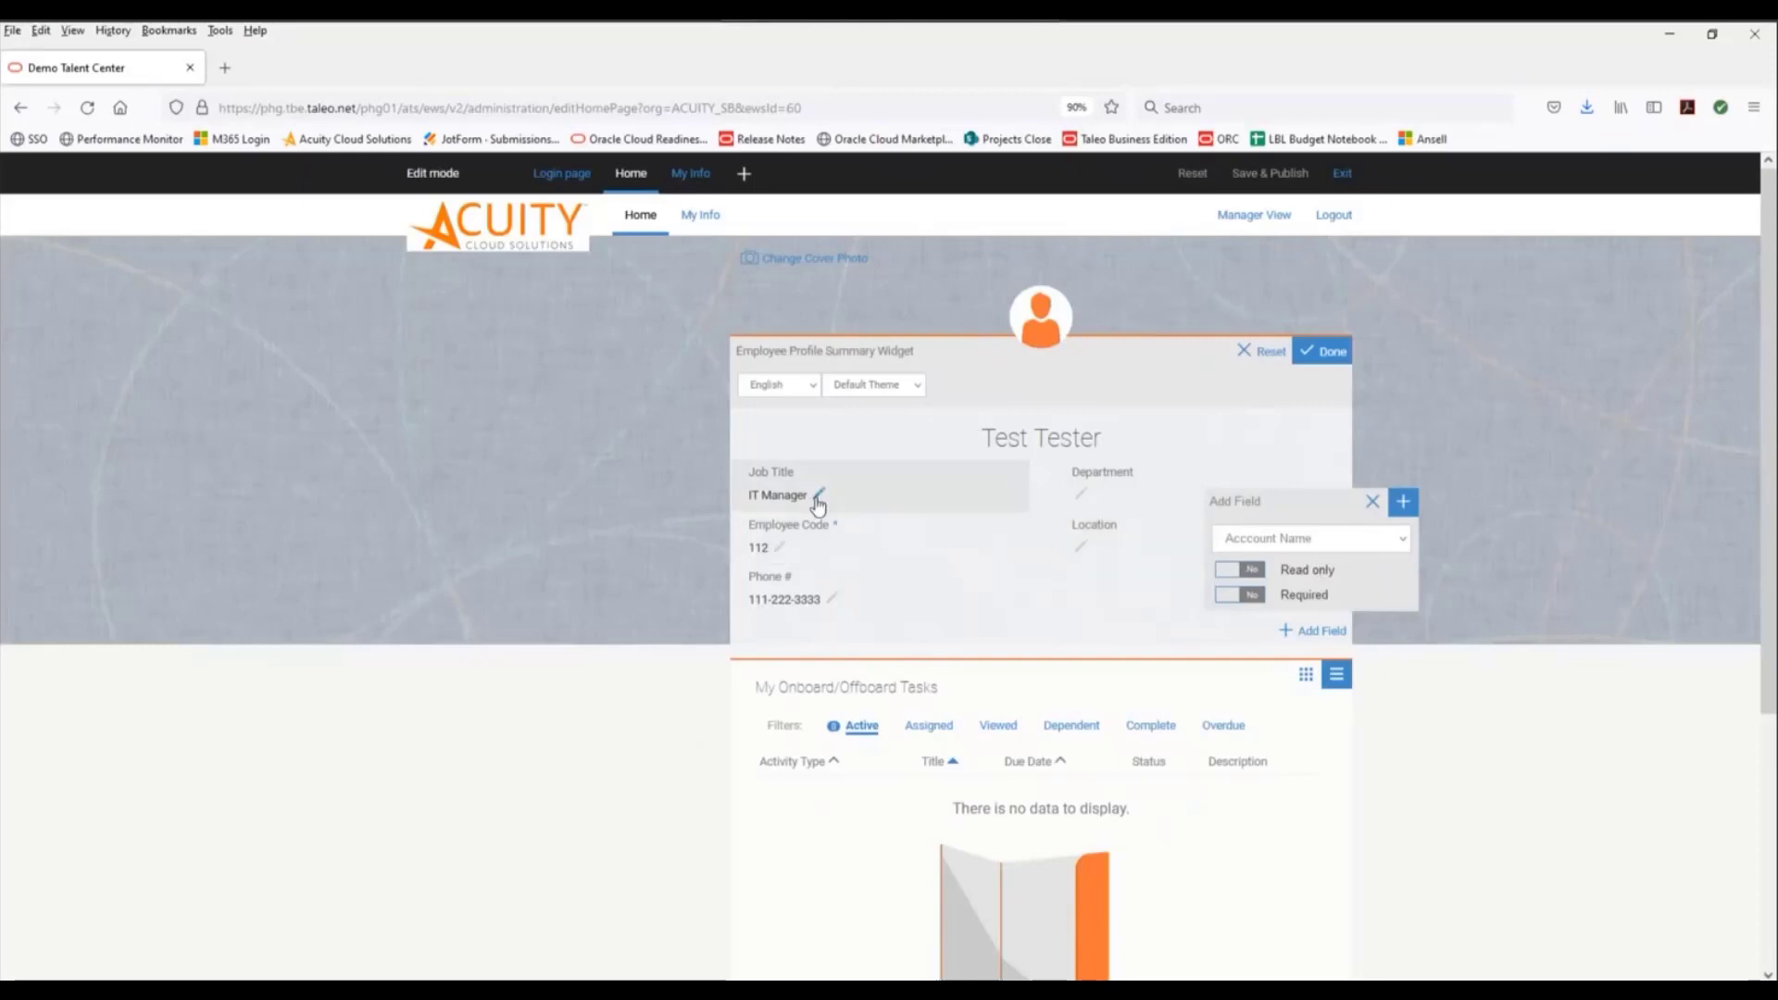
pyautogui.click(1308, 546)
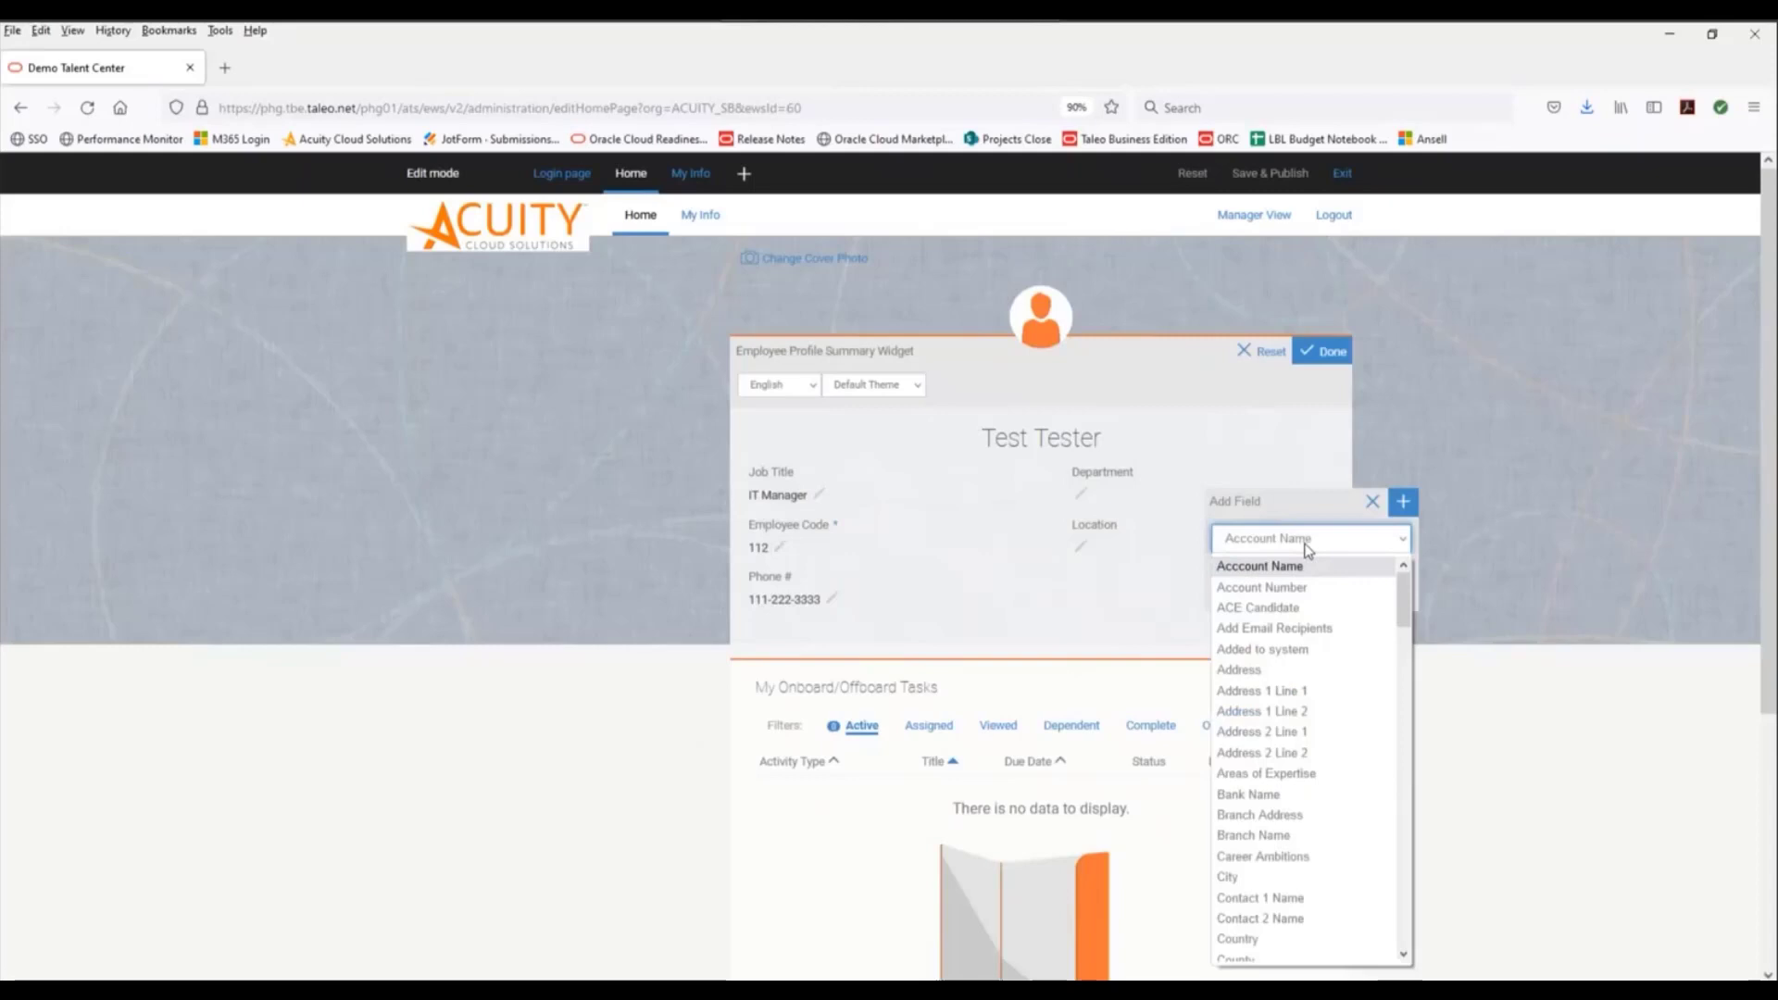
pyautogui.click(1285, 674)
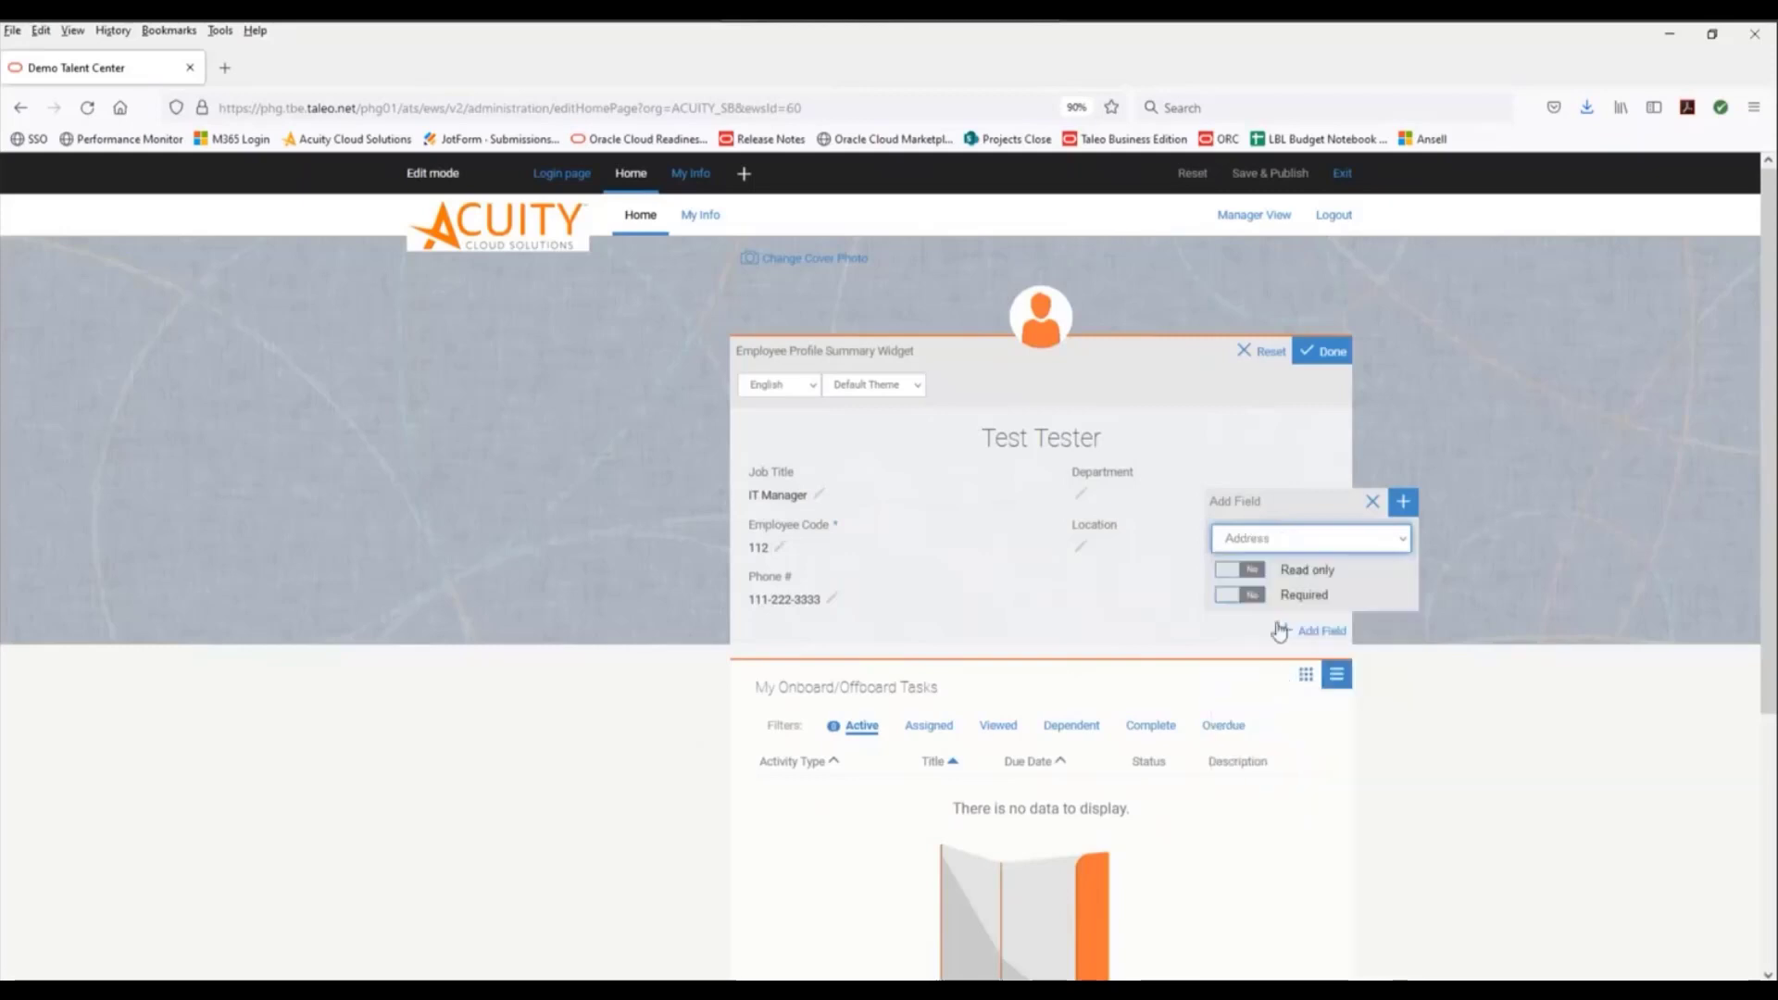
pyautogui.click(1404, 505)
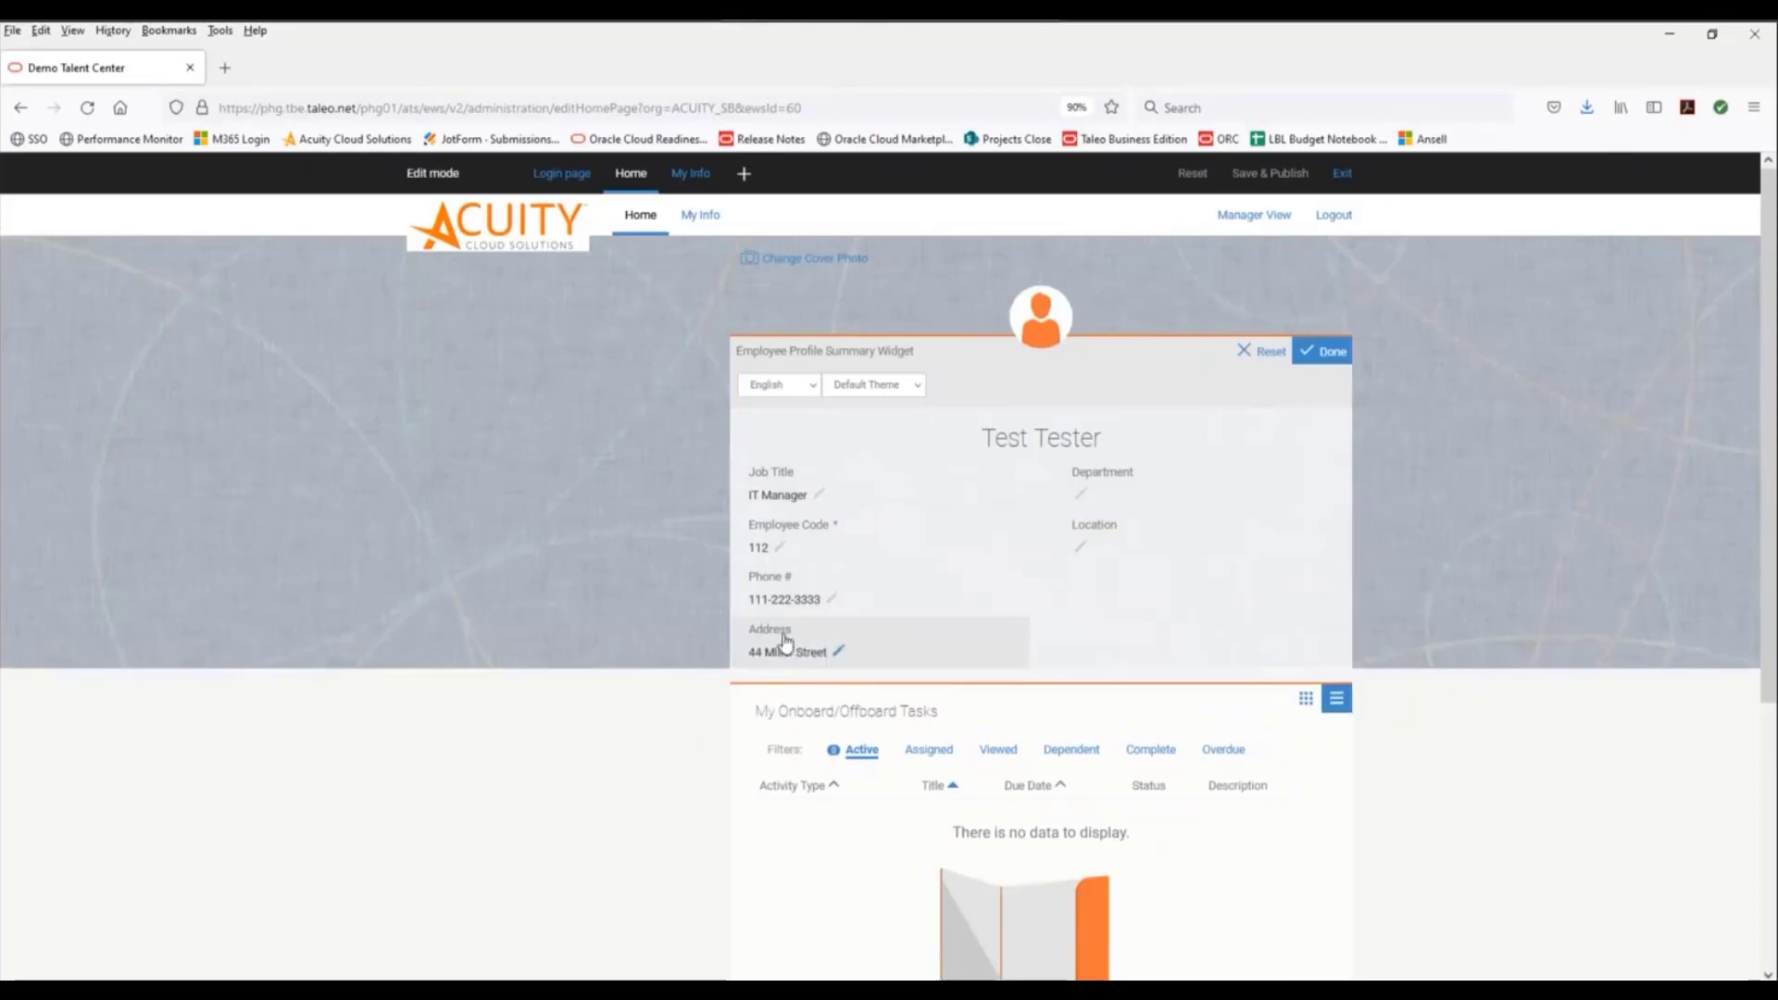
pyautogui.moveTo(786, 639); pyautogui.dragTo(1134, 511)
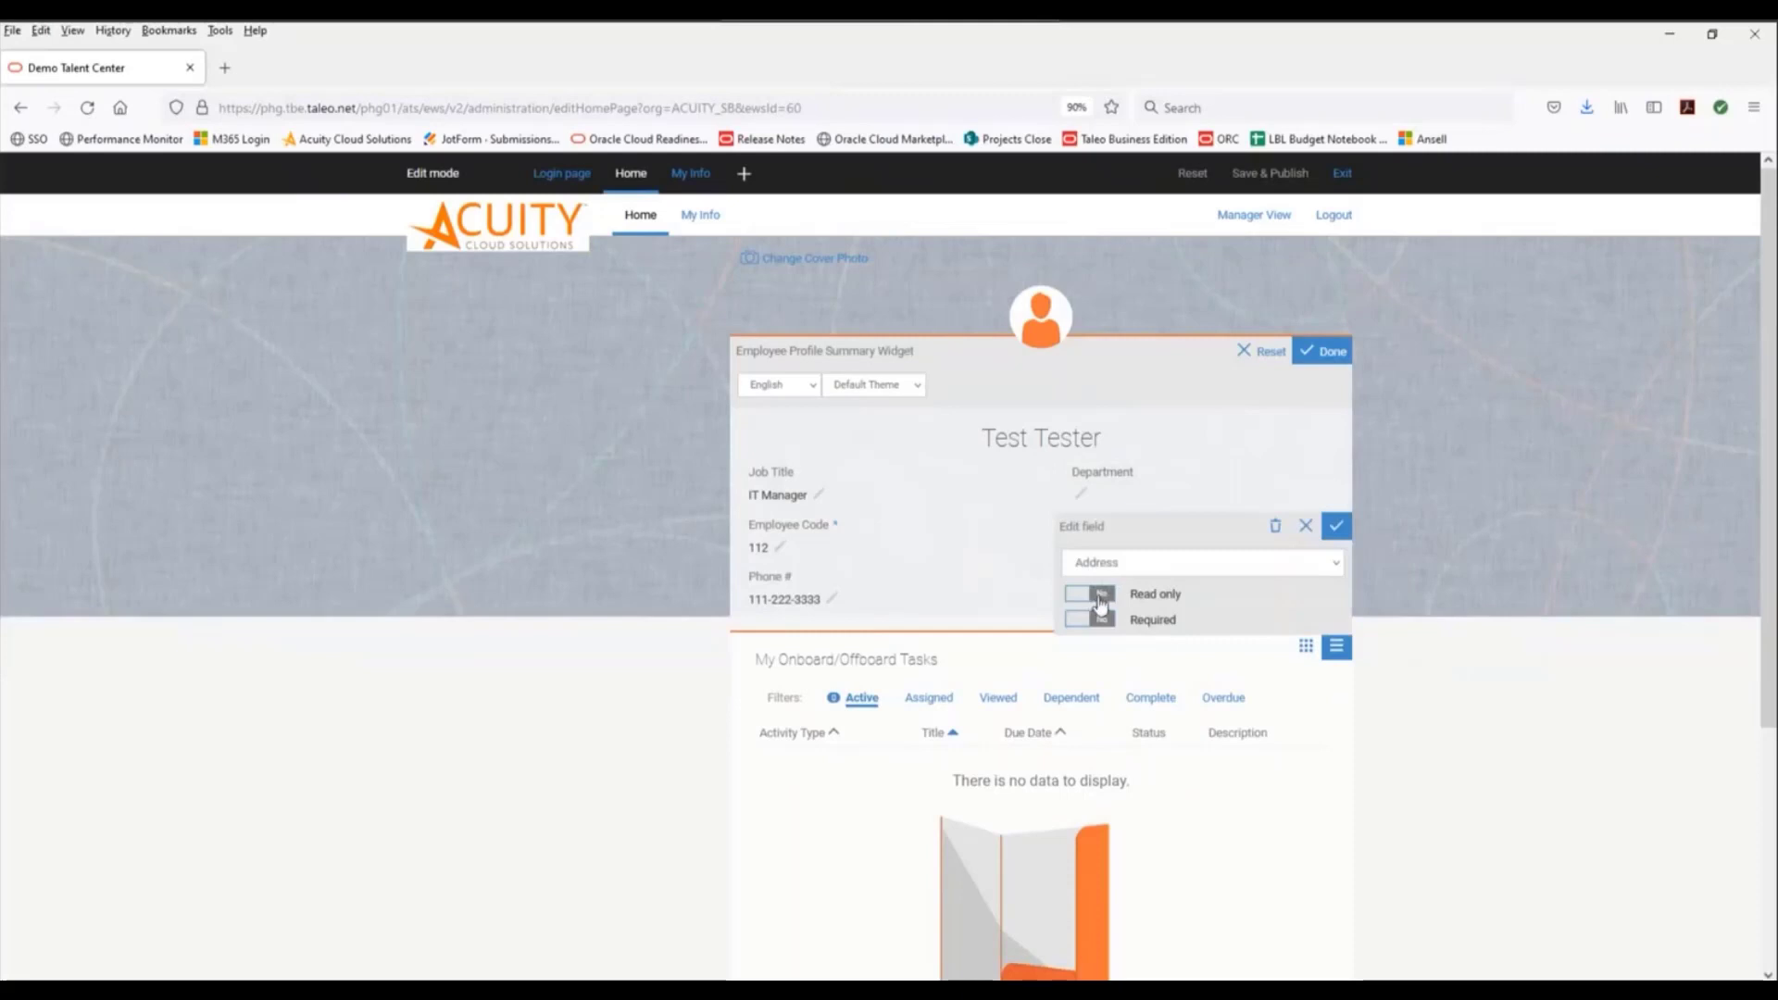
# Try out the Read only and Required settings on the Address field, leaving both set to No.
pyautogui.click(1099, 598)
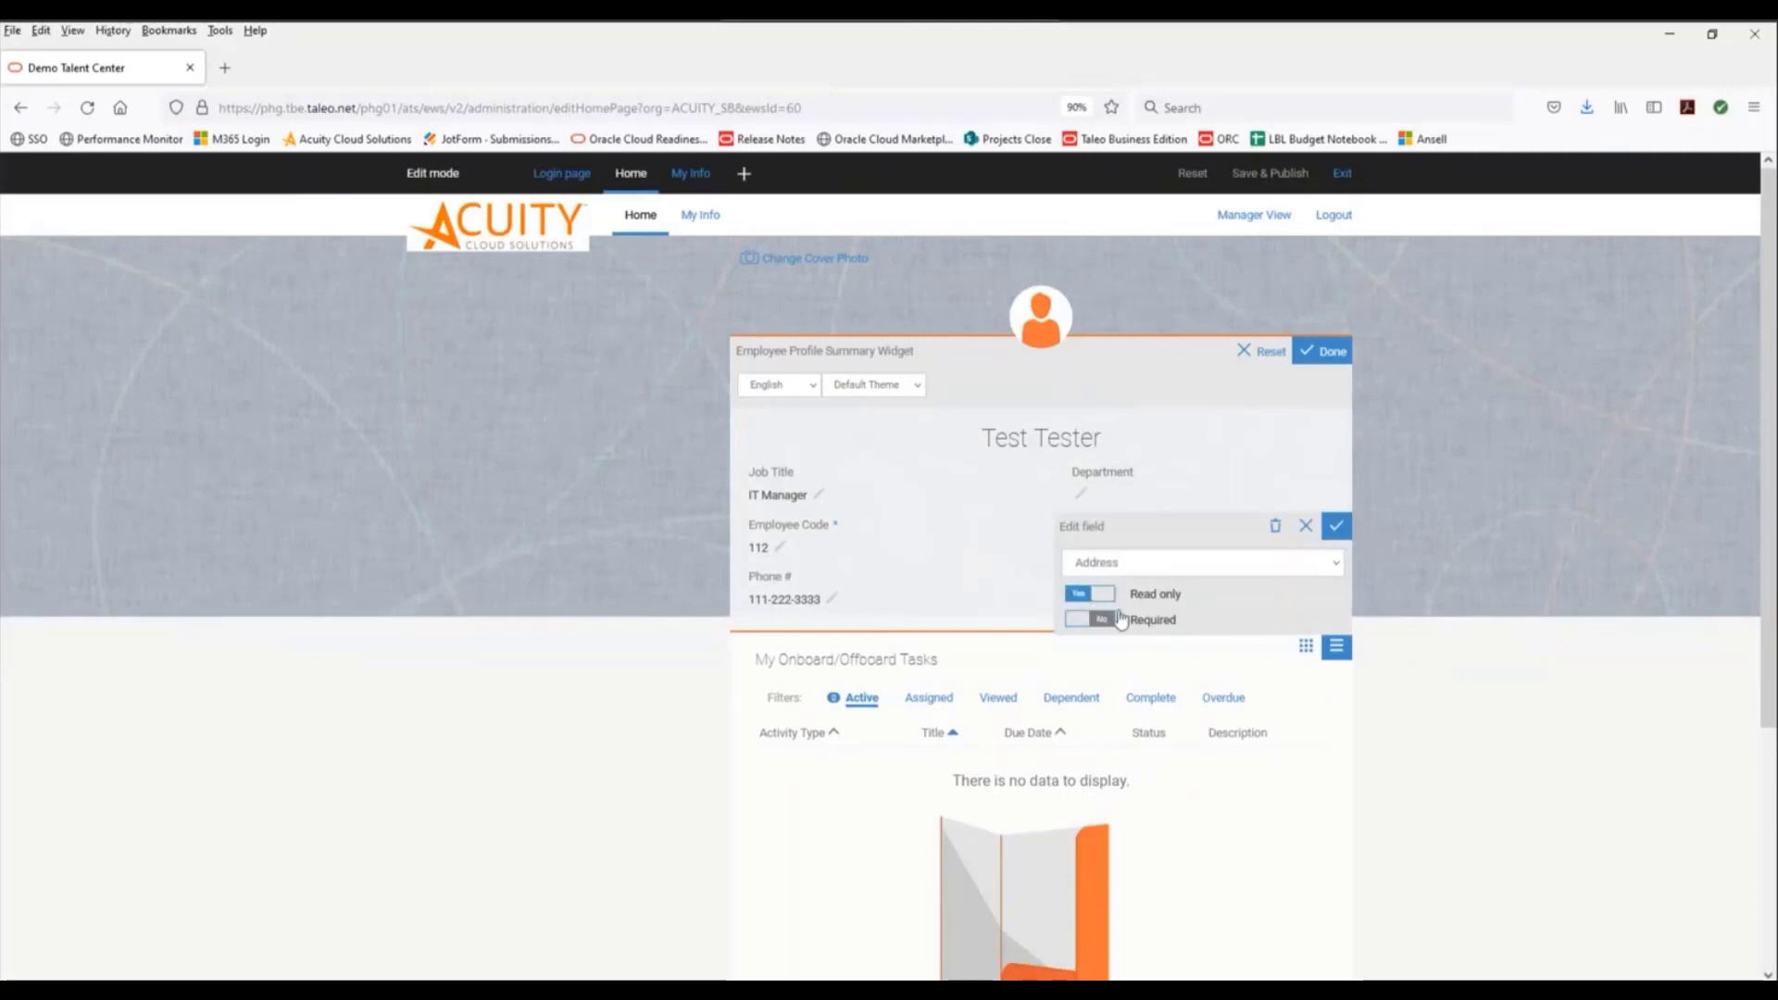
pyautogui.click(1337, 528)
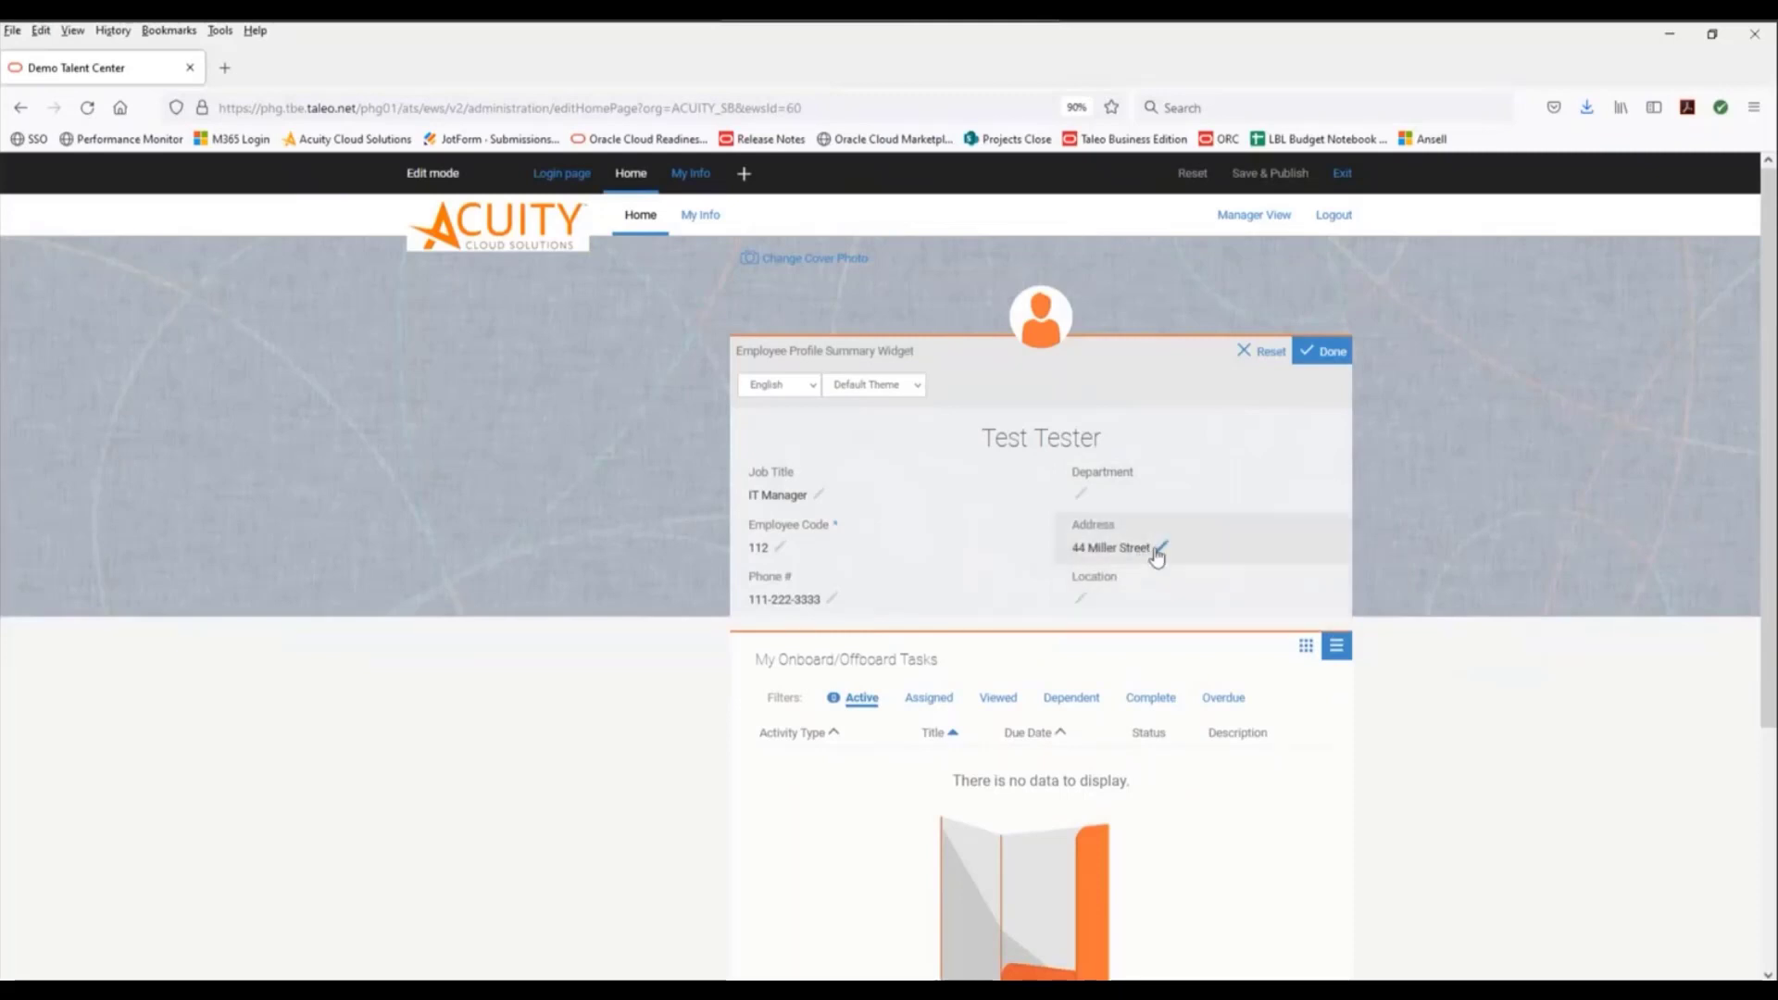
pyautogui.click(1158, 550)
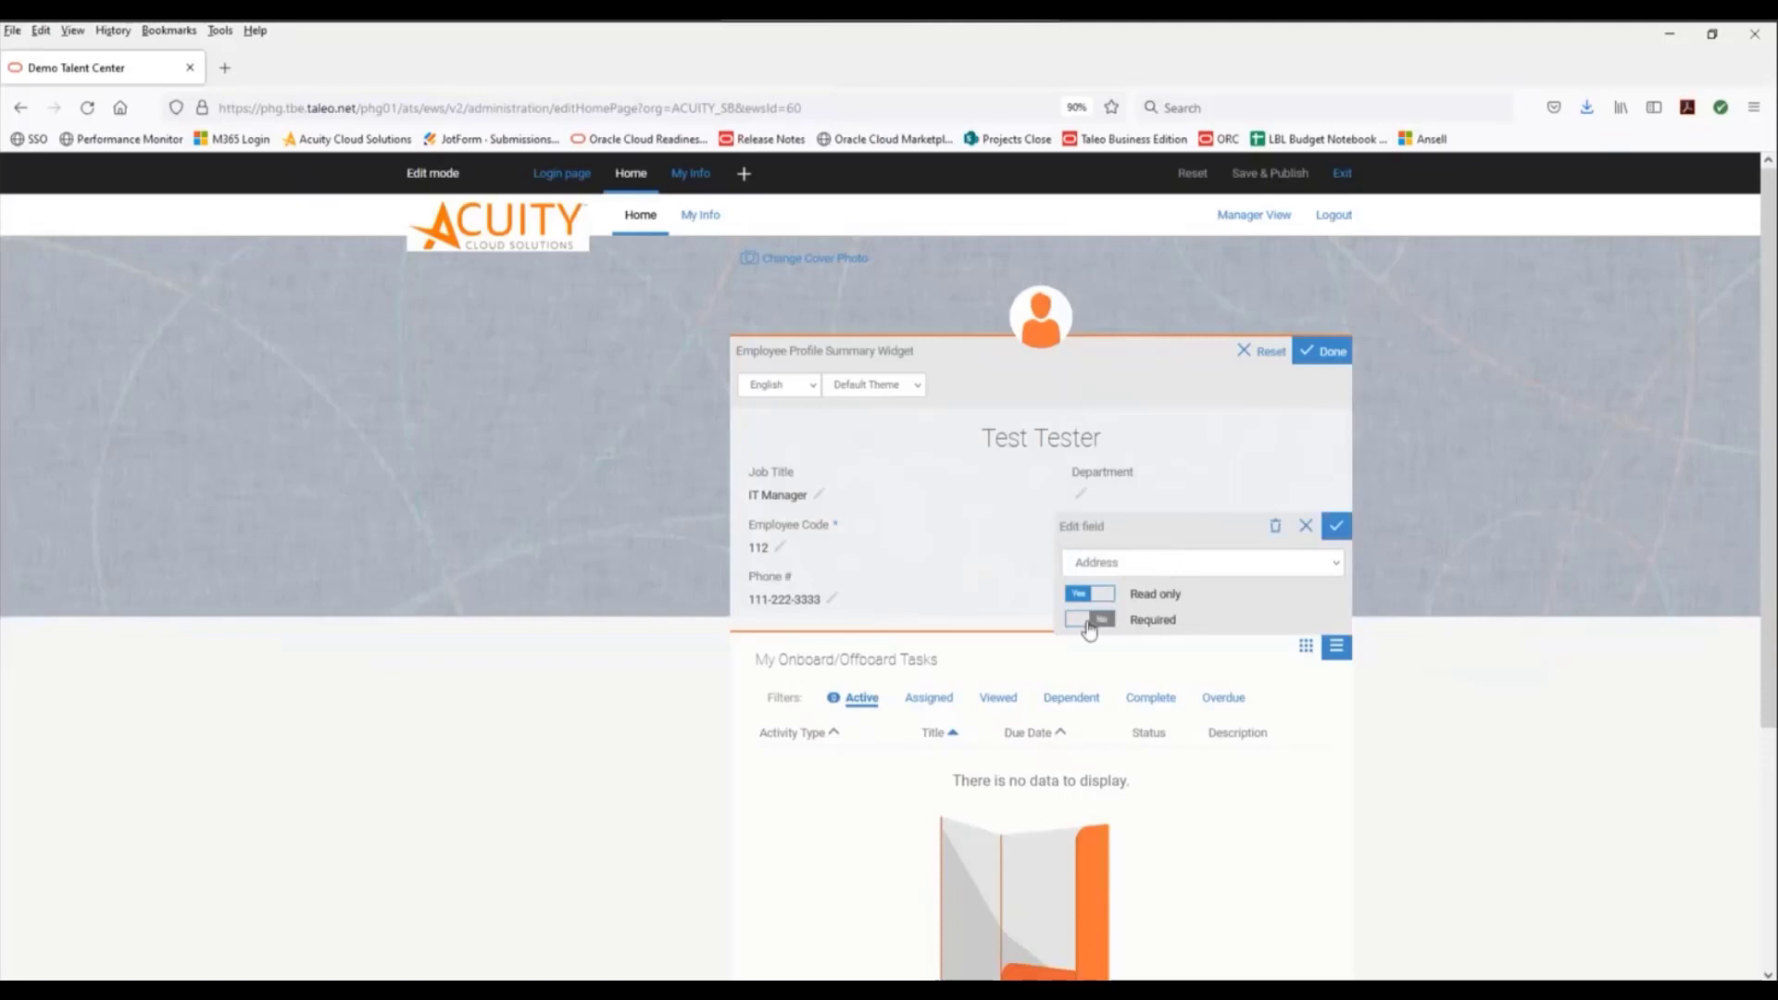
pyautogui.click(1090, 620)
pyautogui.click(1096, 595)
pyautogui.click(1337, 526)
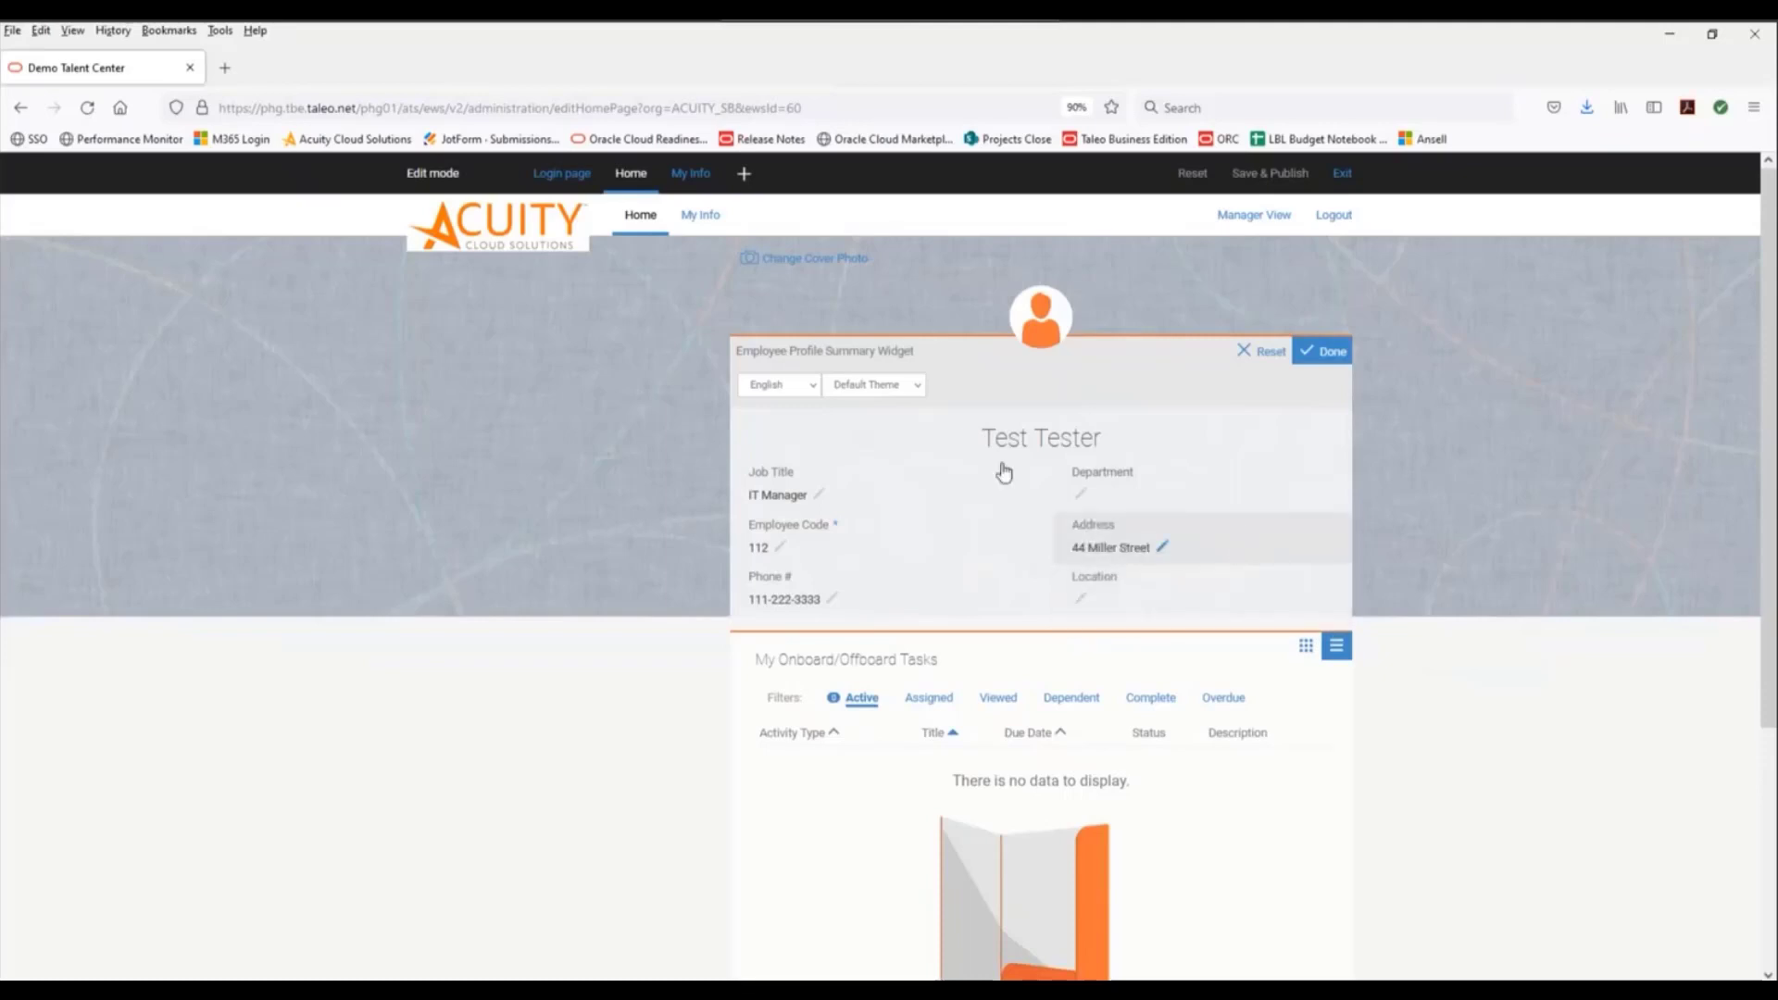
# Make the Address field read-only and finish editing the Employee Profile Summary widget.
pyautogui.scroll(-4, 992, 554)
pyautogui.scroll(4, 973, 465)
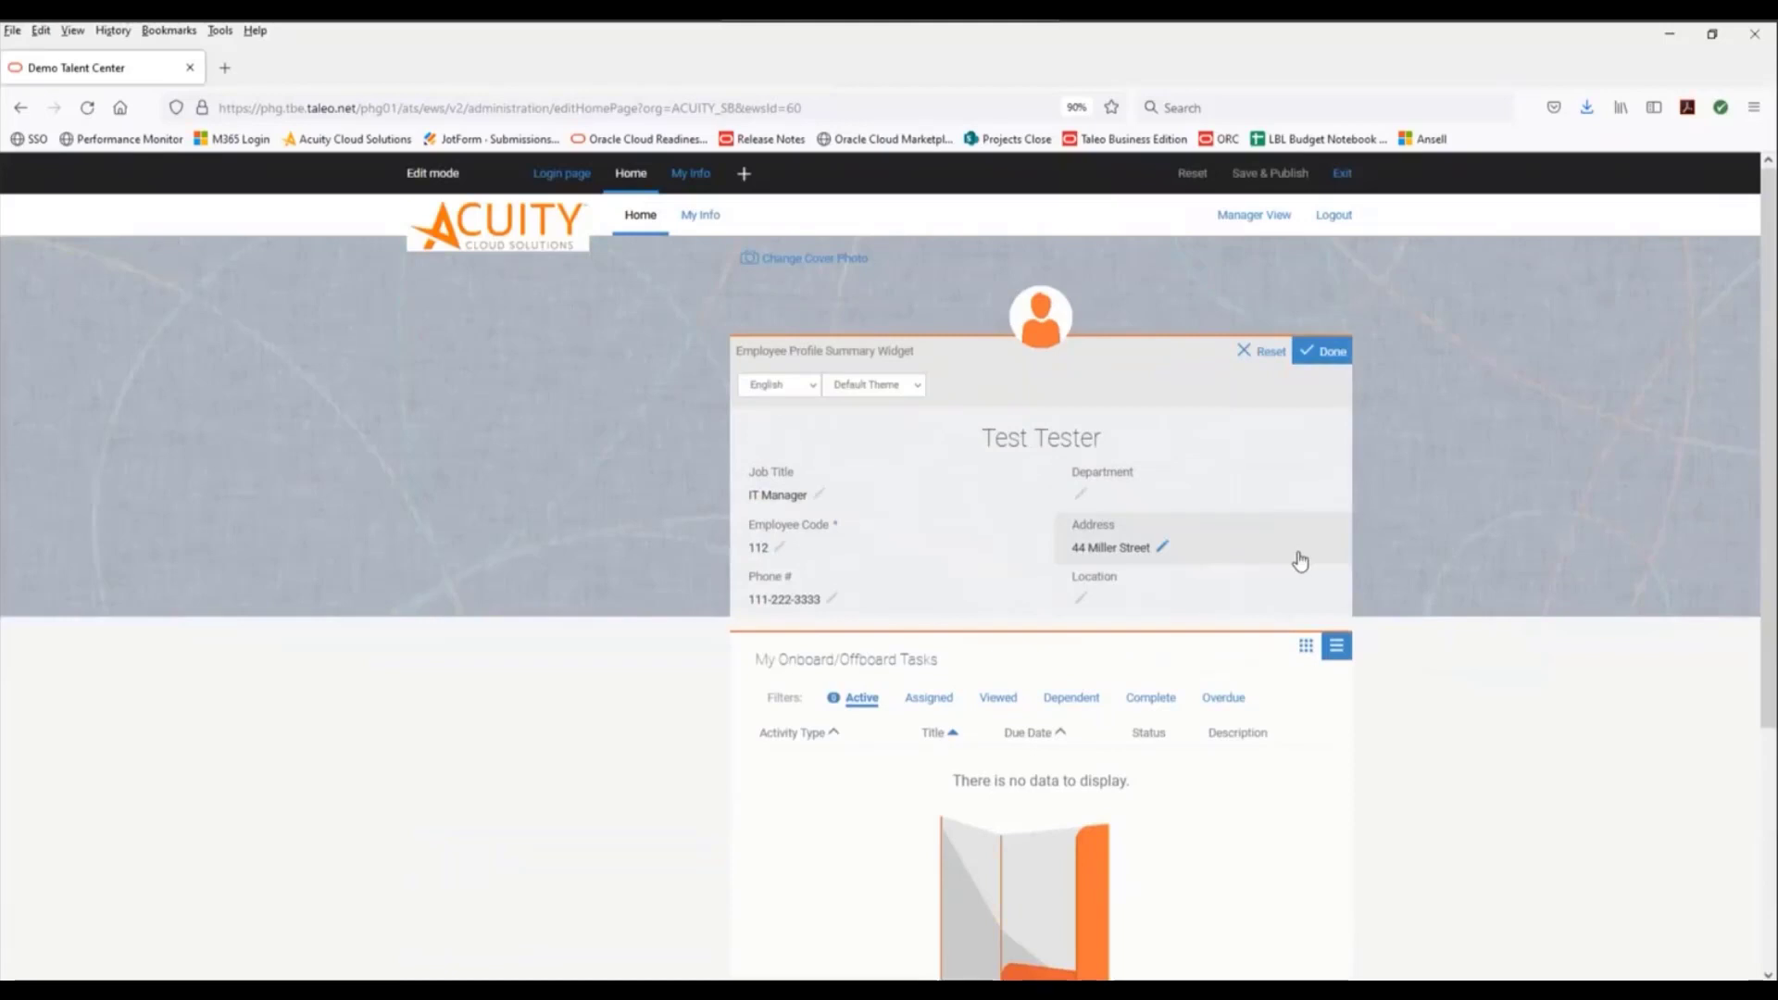
pyautogui.click(1236, 556)
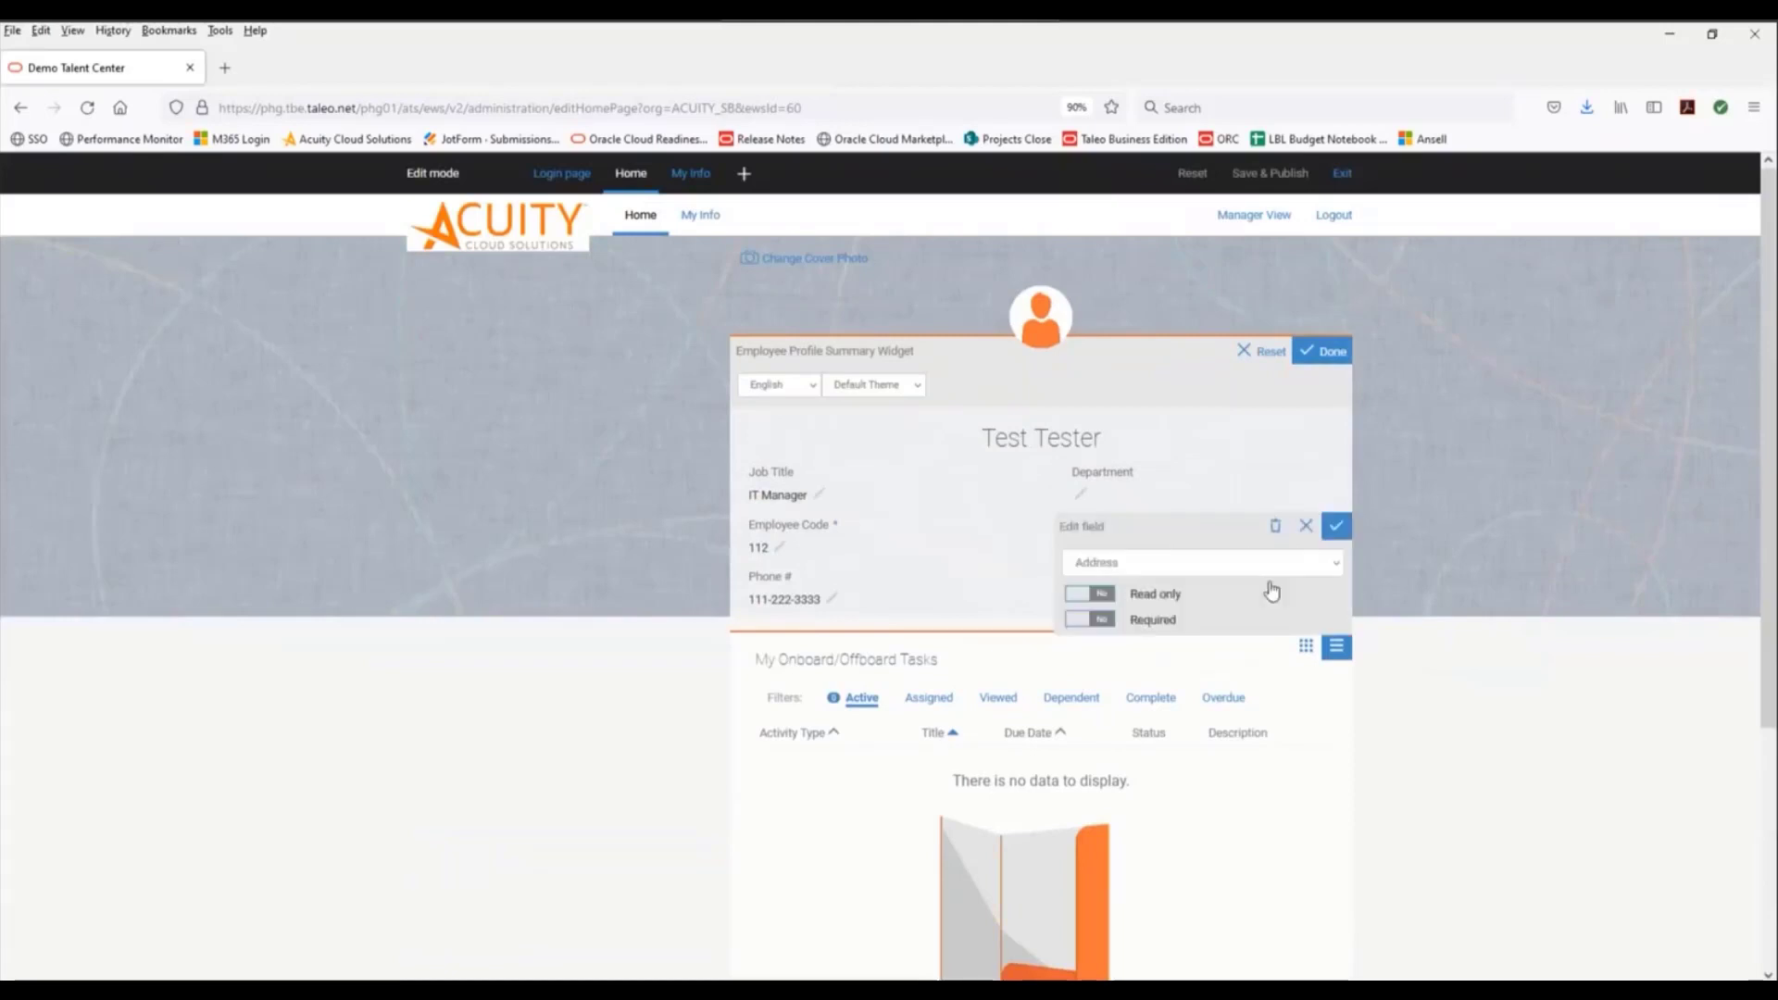
pyautogui.click(1106, 594)
pyautogui.click(1337, 526)
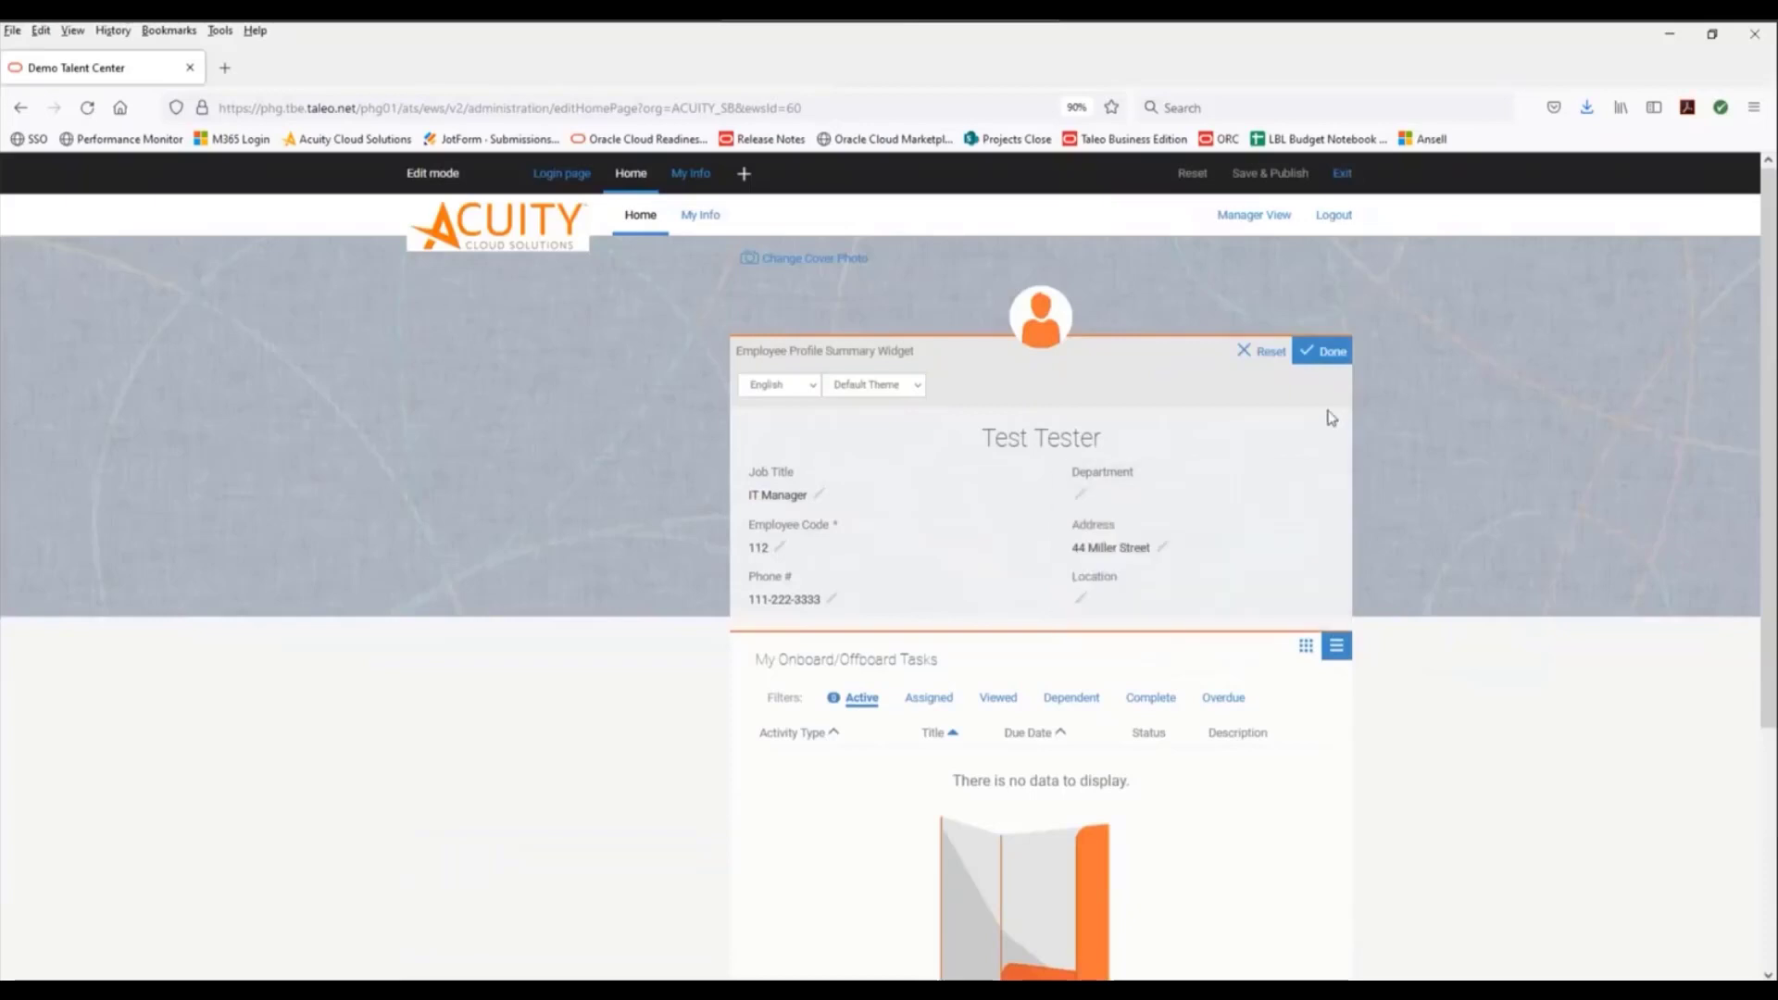
pyautogui.click(1323, 352)
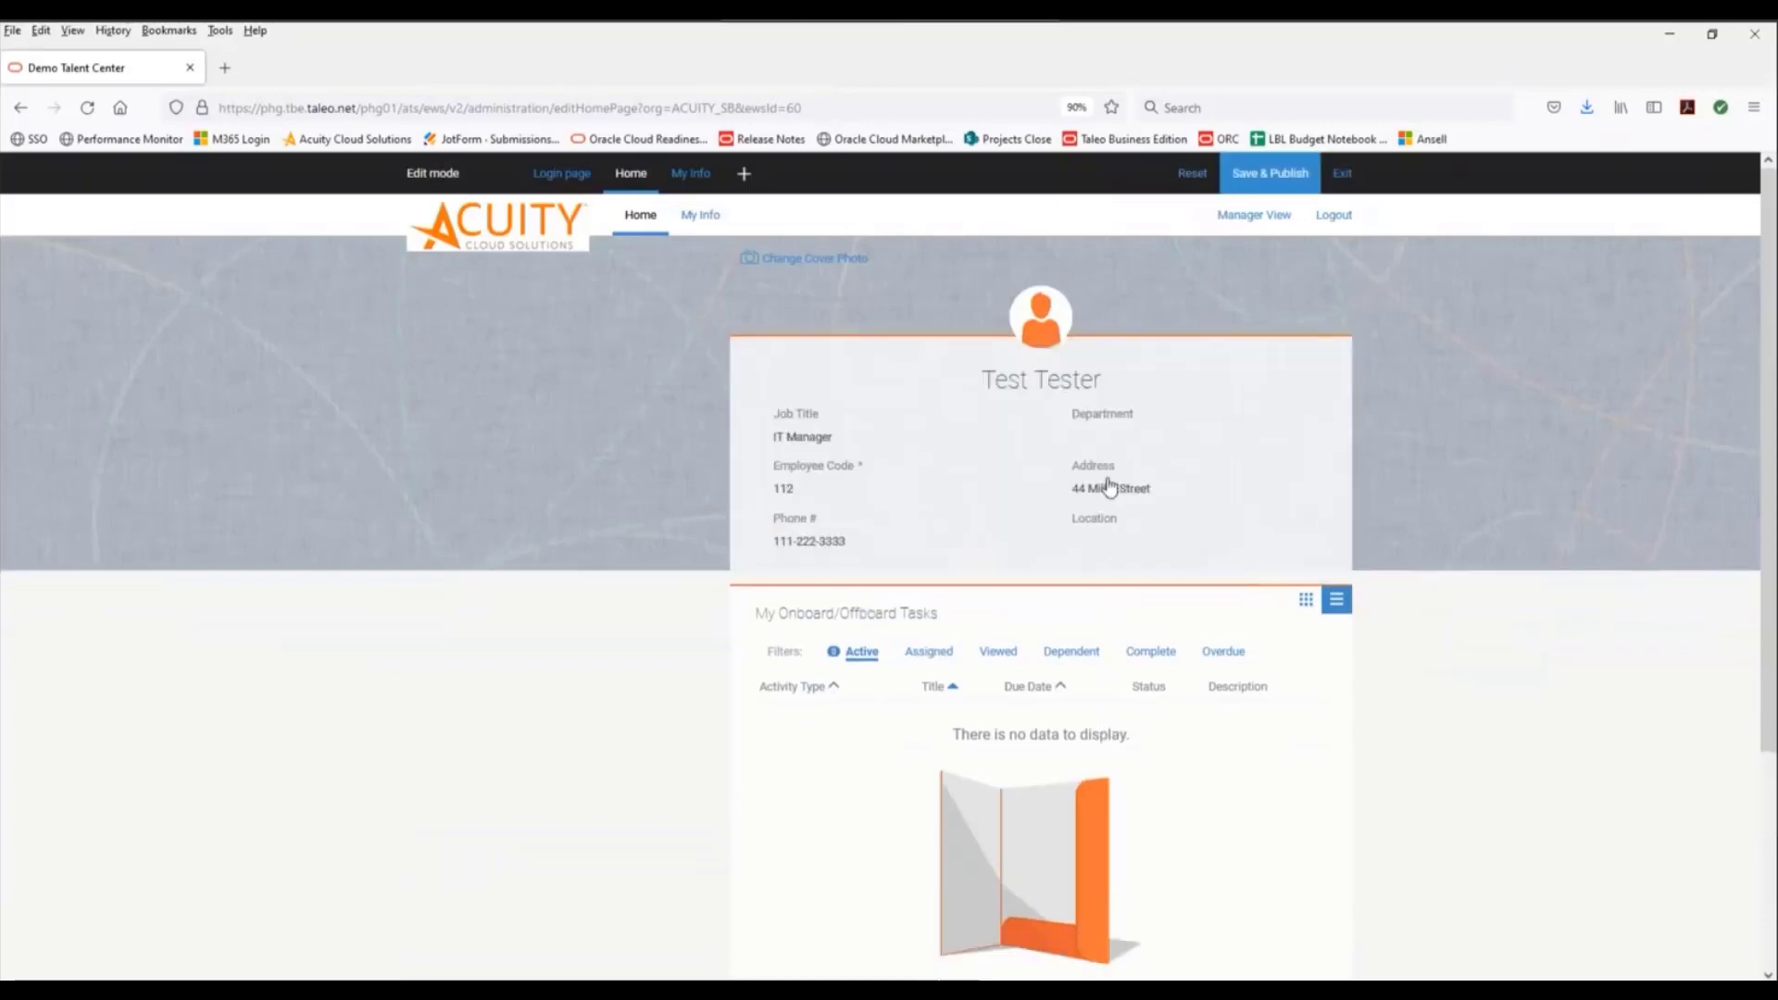
pyautogui.click(829, 450)
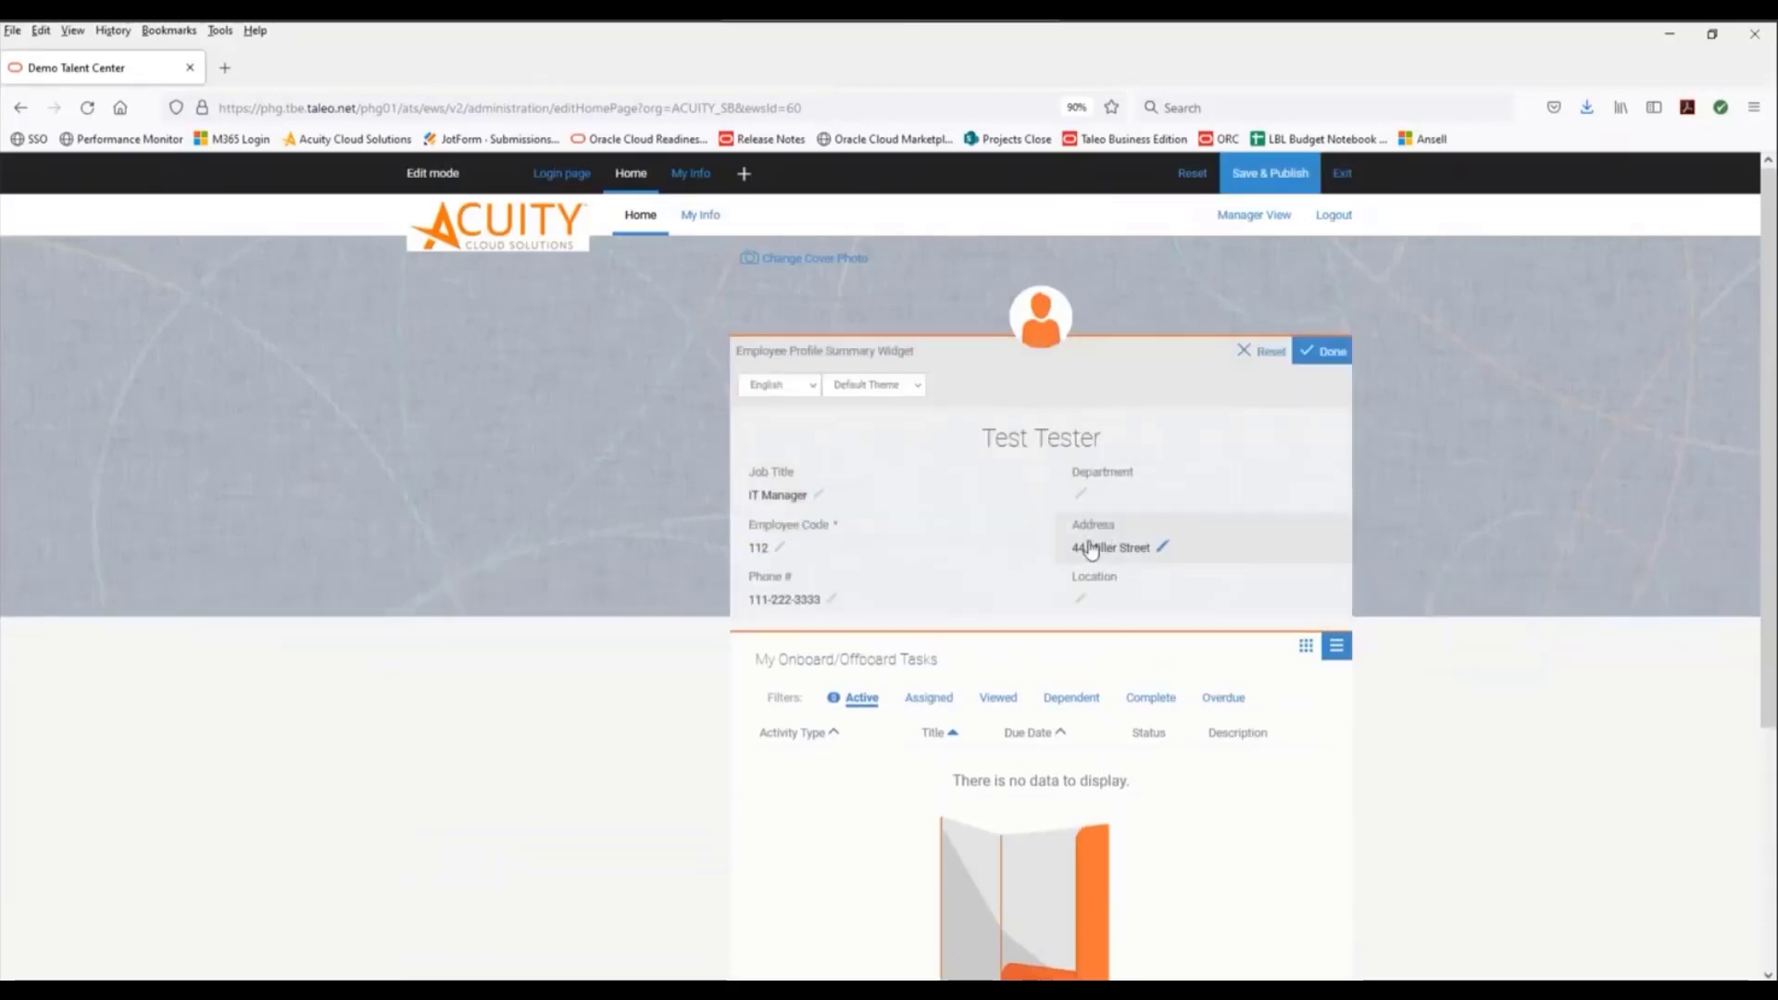
pyautogui.click(1323, 352)
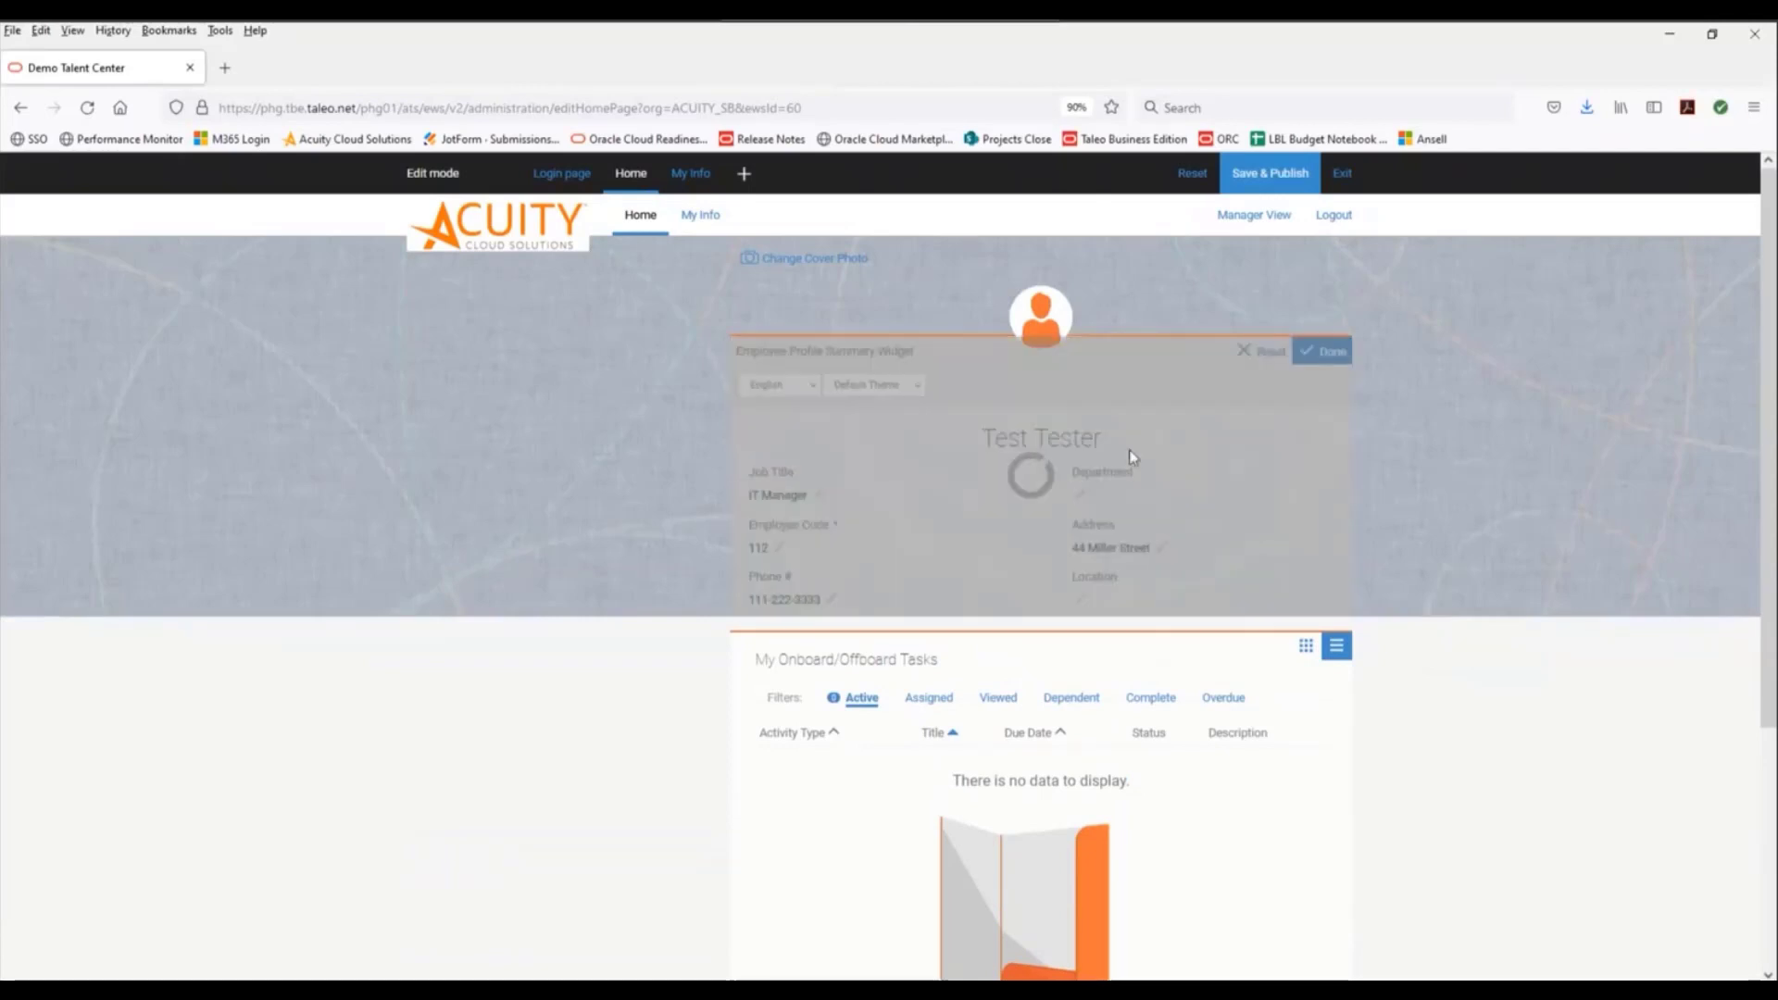
# Open the My Onboard/Offboard Tasks widget for editing and examine its editable title without changing it.
pyautogui.scroll(-3, 1236, 656)
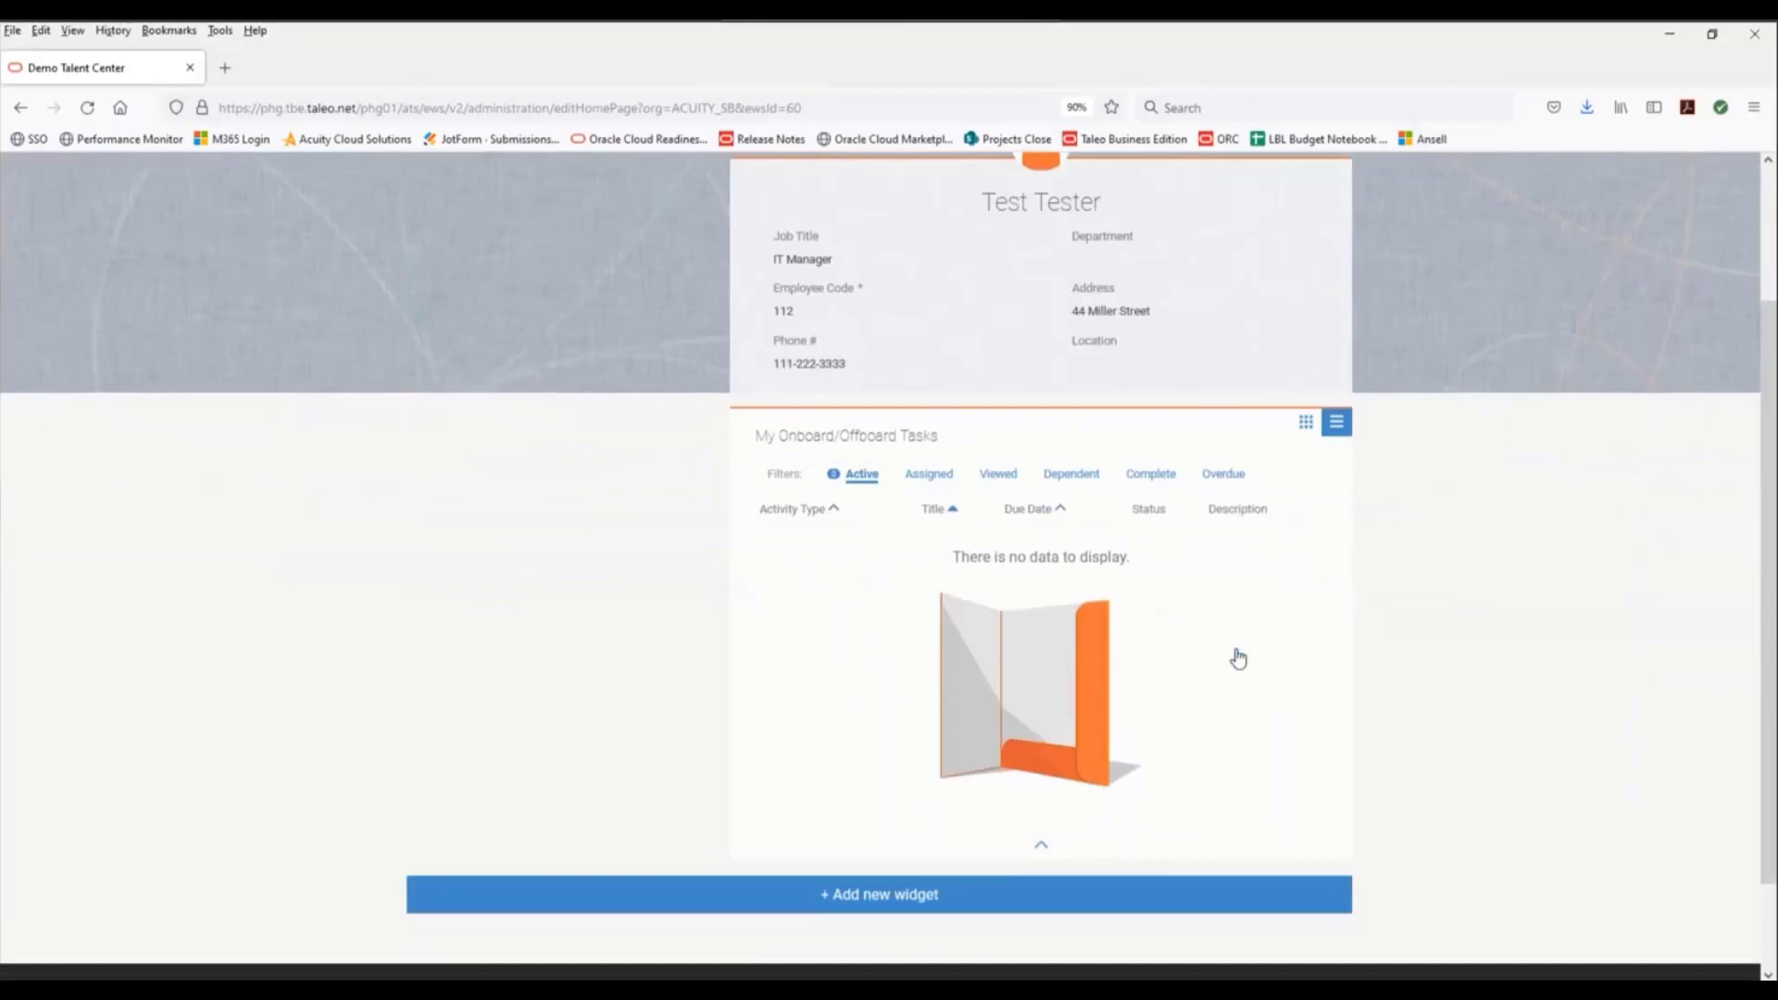
pyautogui.click(1243, 603)
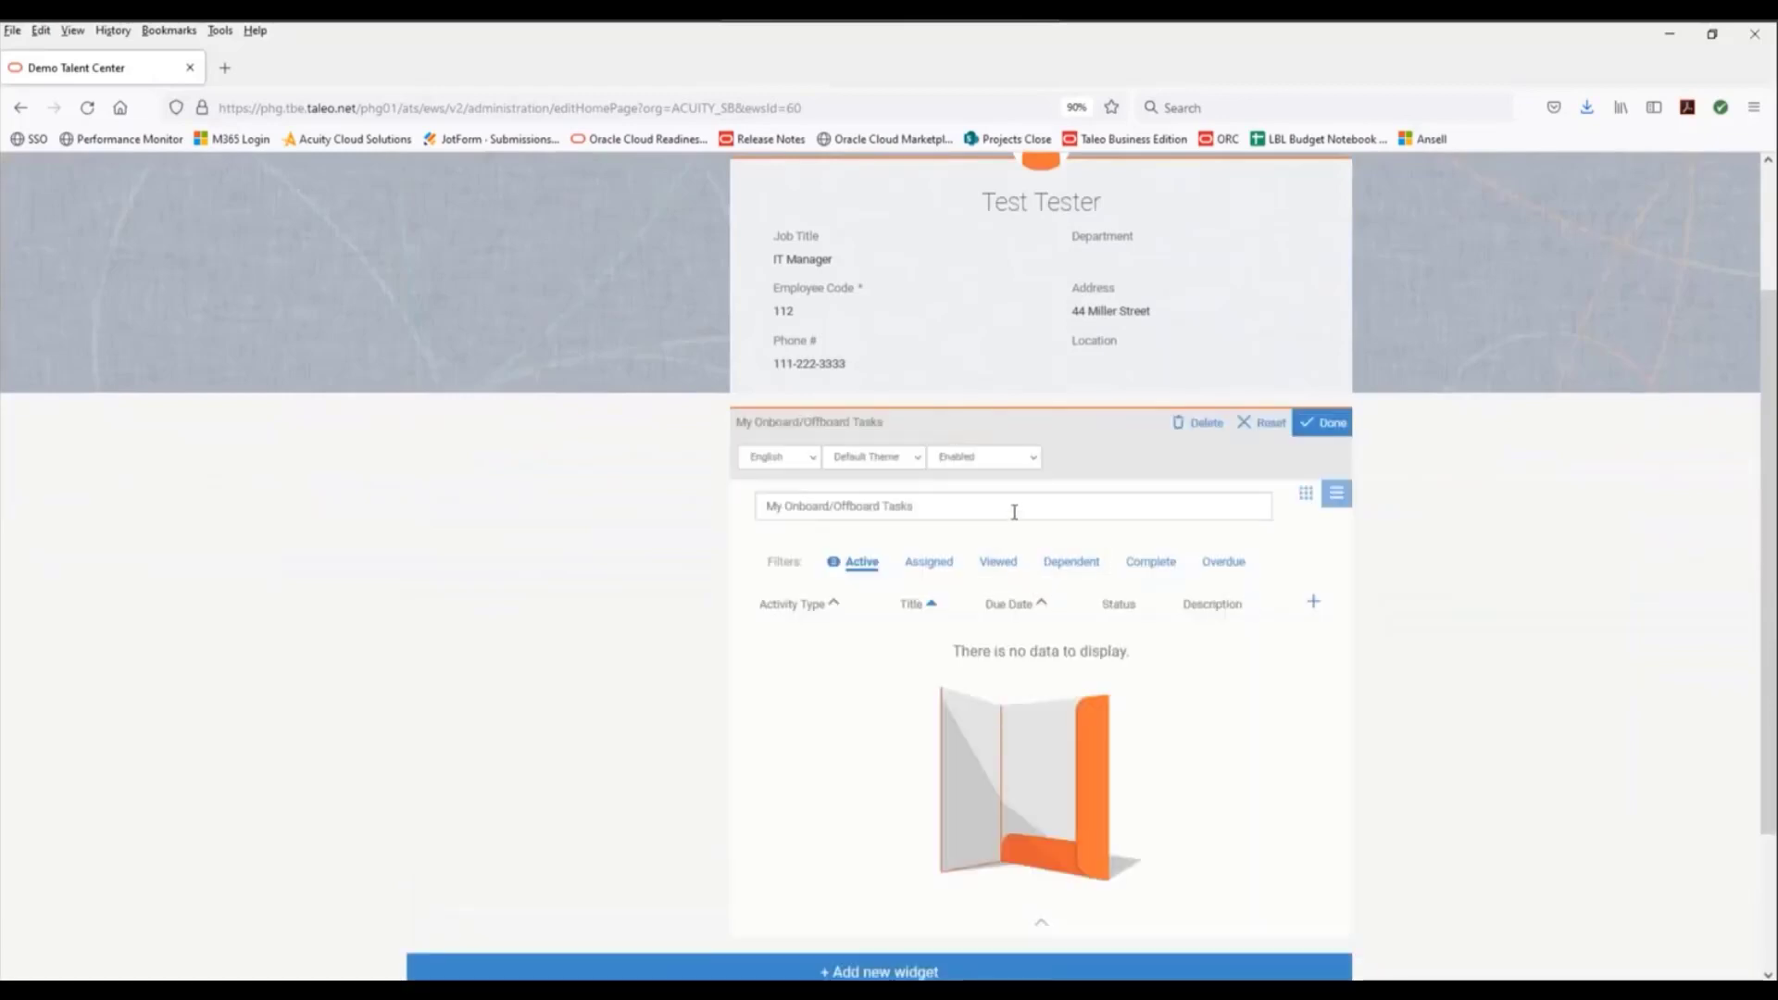
pyautogui.moveTo(951, 508); pyautogui.dragTo(805, 506)
pyautogui.moveTo(673, 489); pyautogui.dragTo(669, 491)
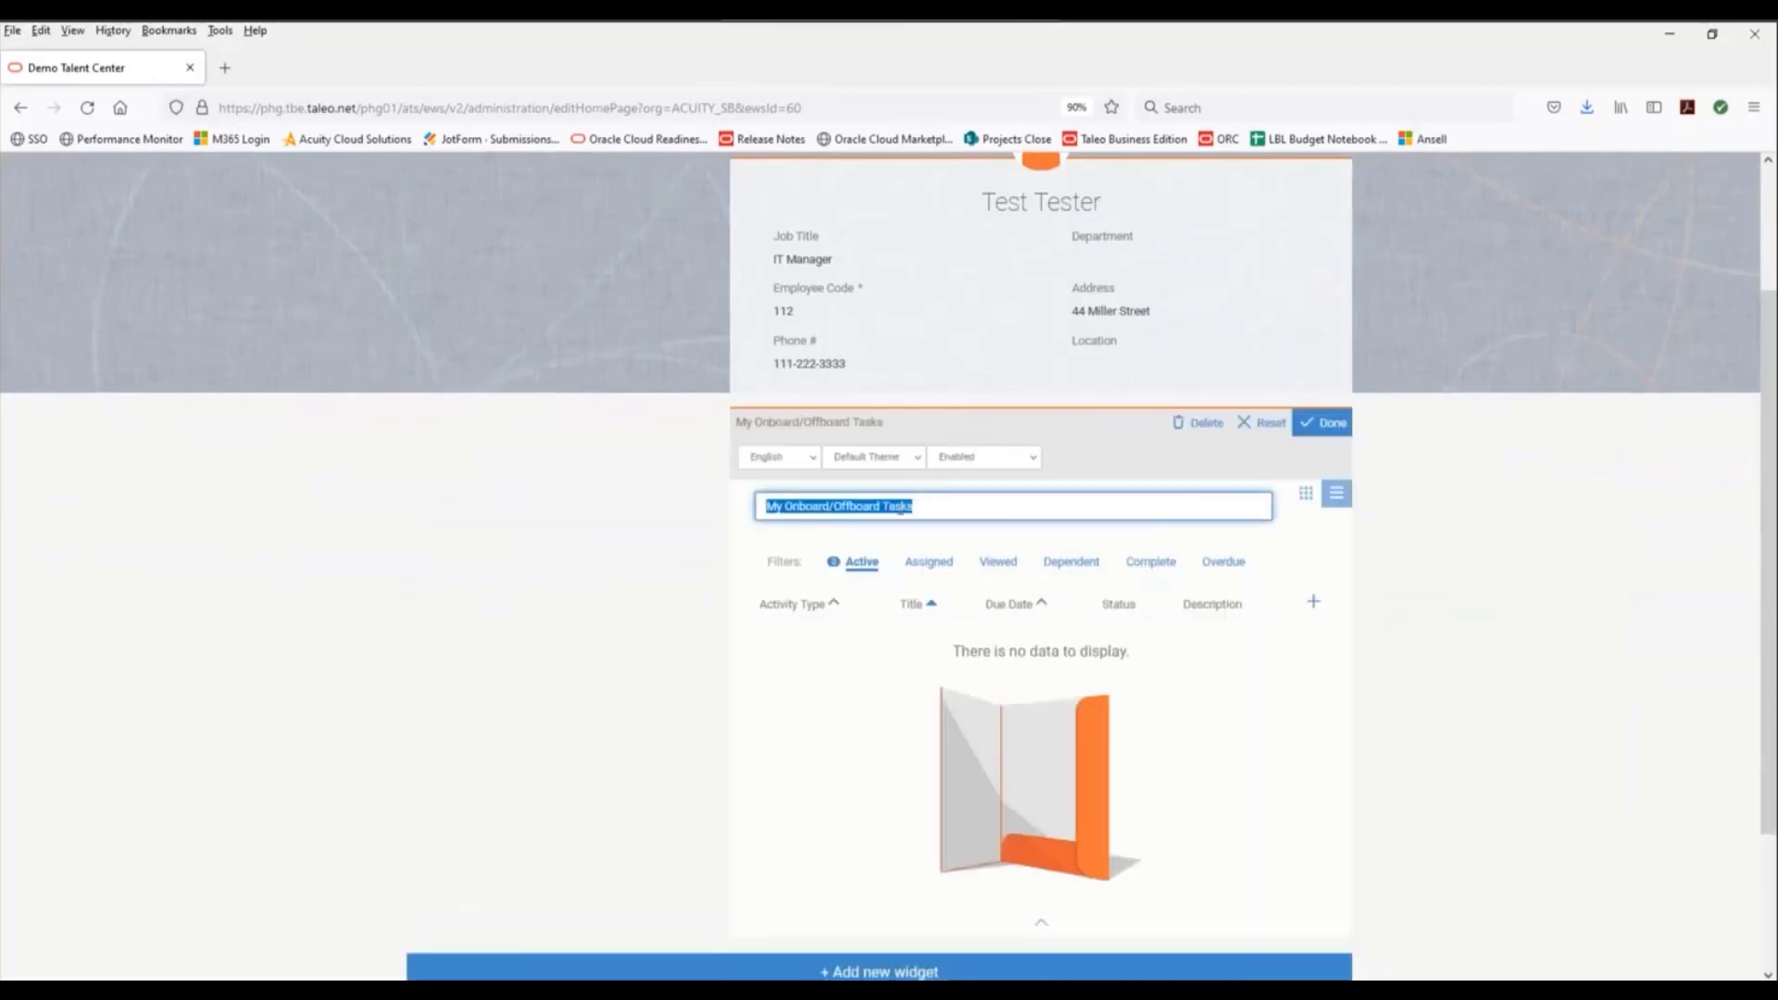
pyautogui.click(780, 506)
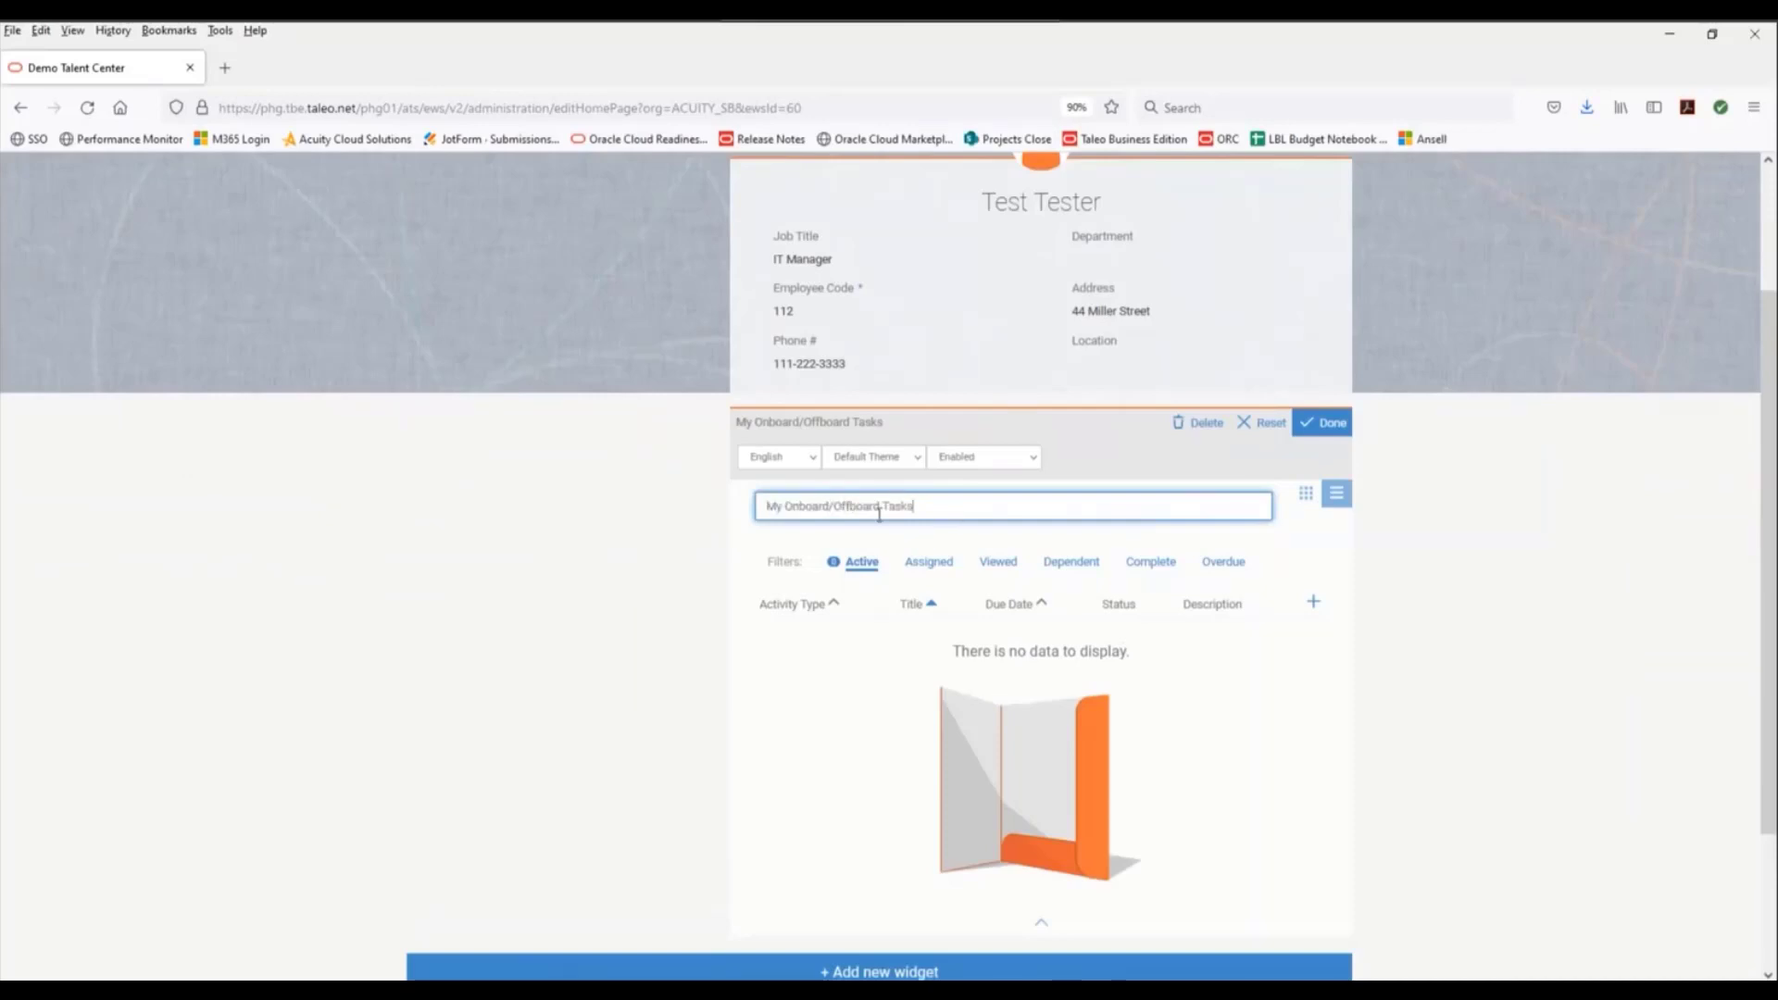
pyautogui.moveTo(926, 507); pyautogui.dragTo(731, 511)
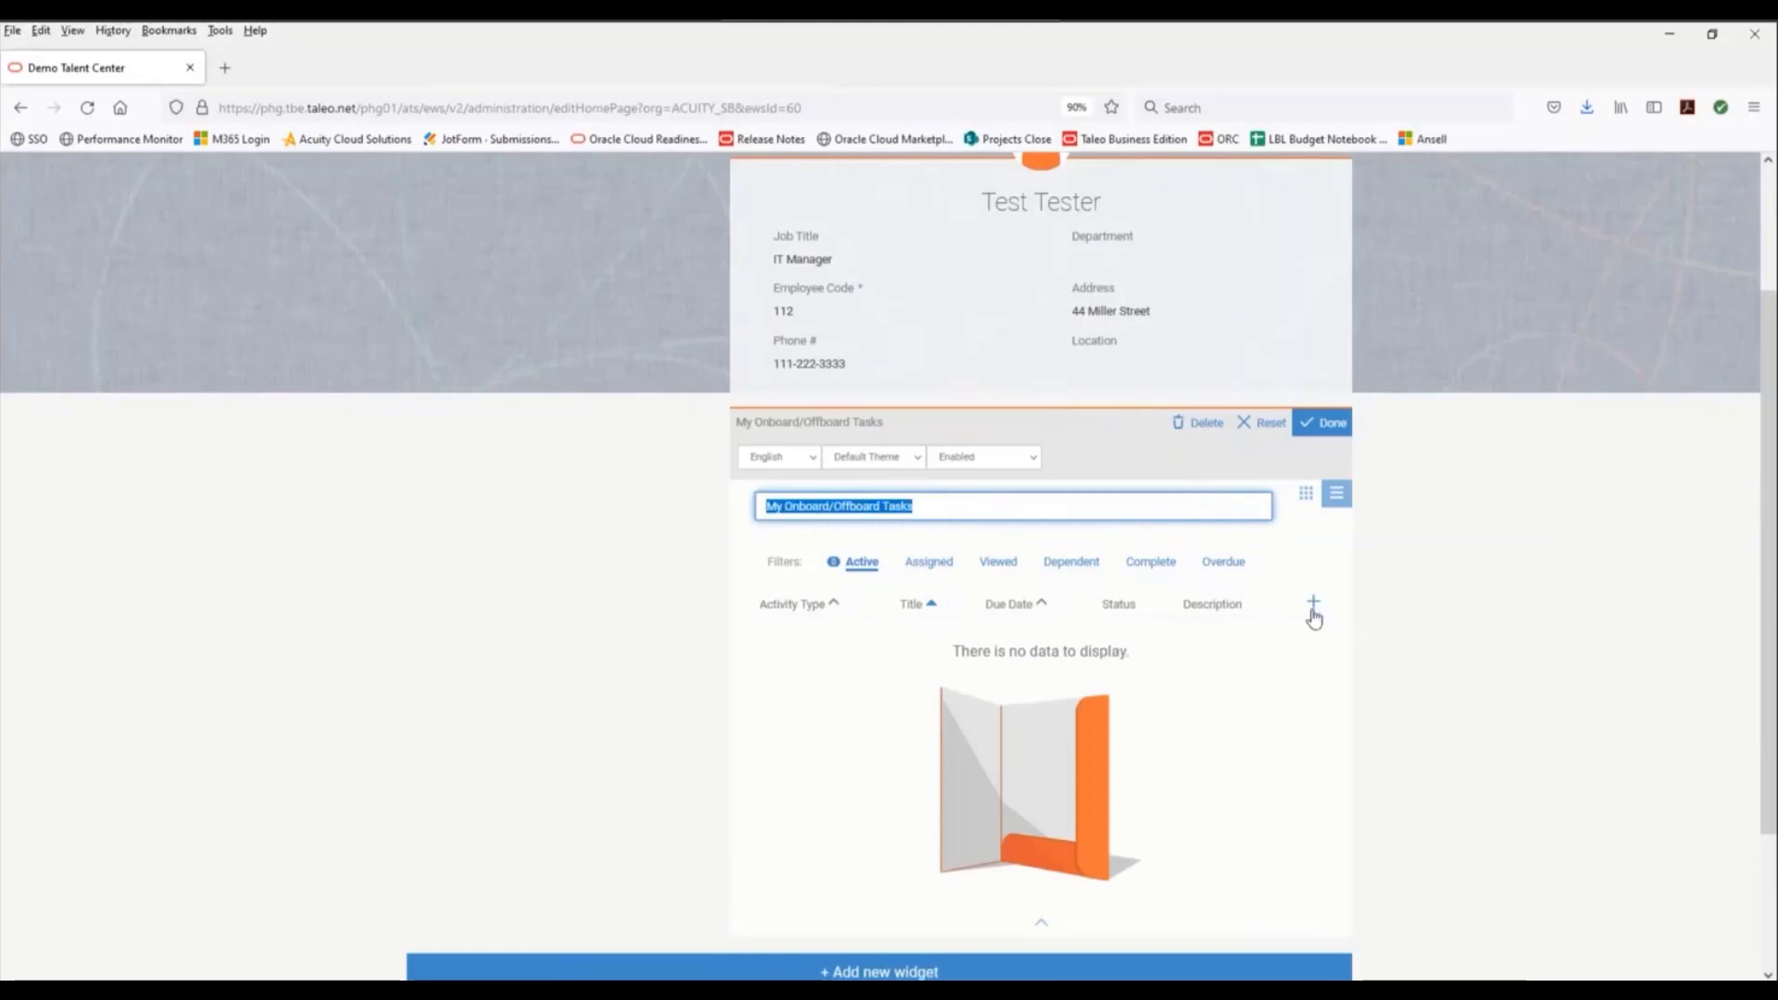
# Add a Progress column to the My Onboard/Offboard Tasks widget, finish editing it, and check its grid view.
pyautogui.click(1314, 604)
pyautogui.click(1267, 710)
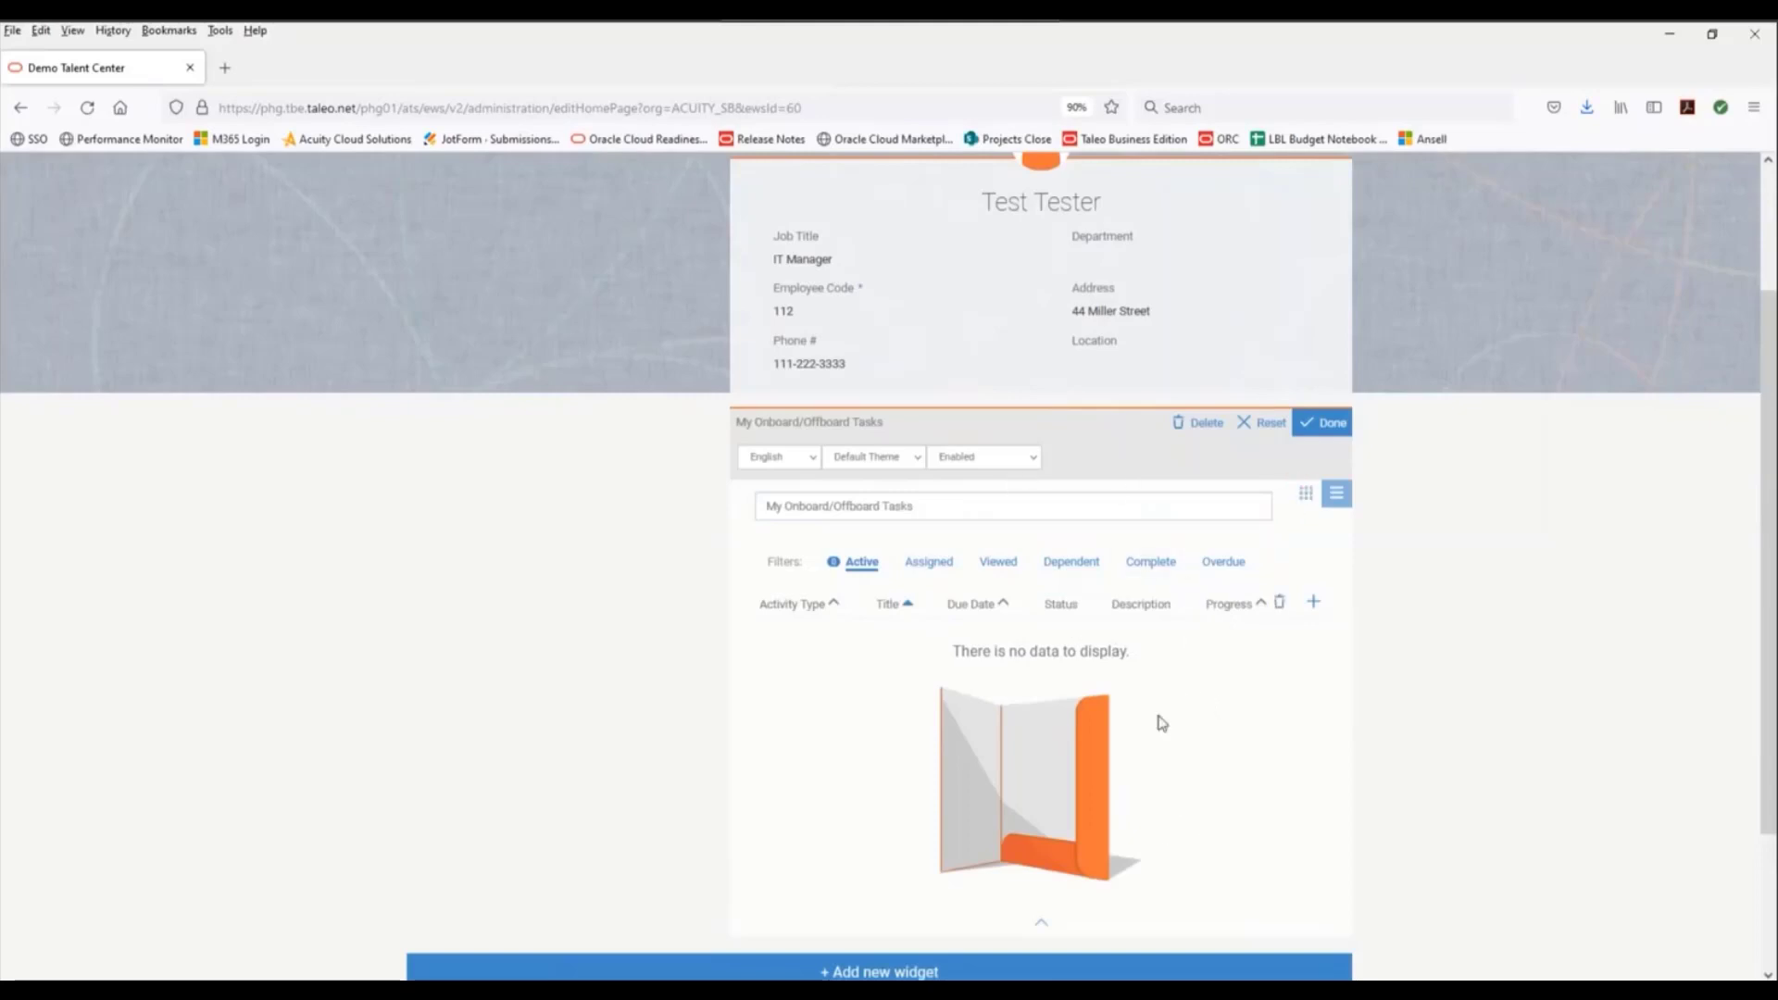
pyautogui.click(1323, 428)
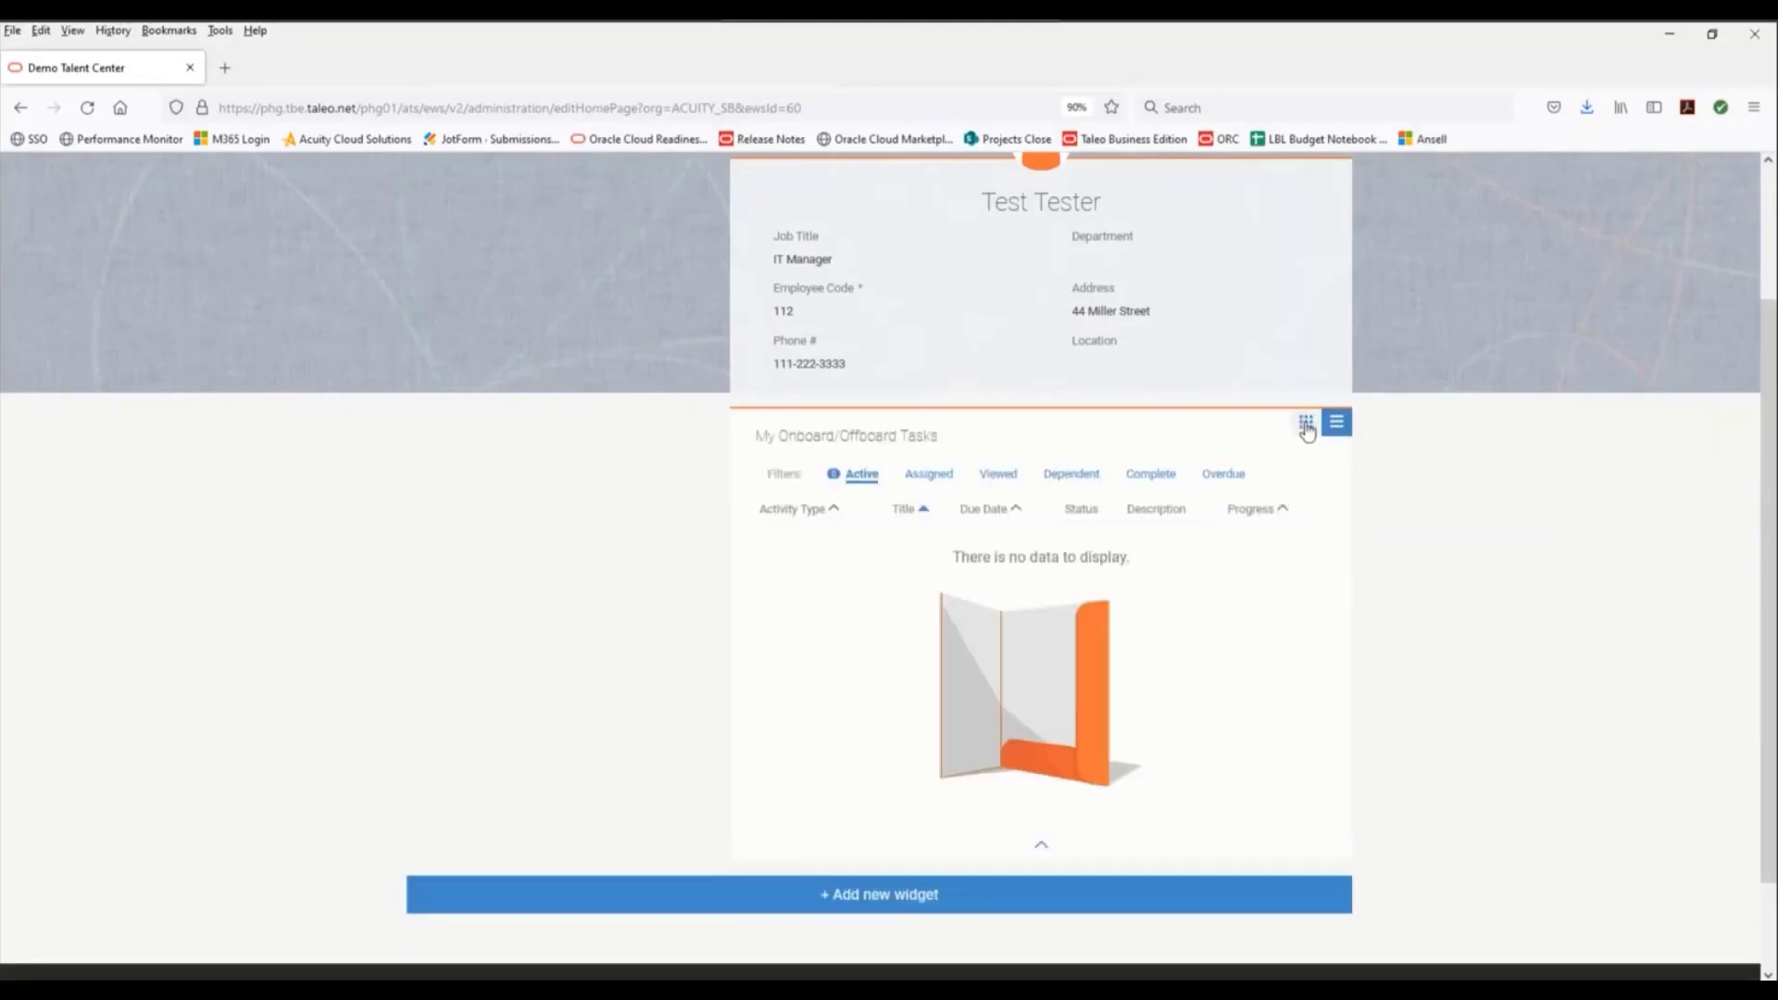
pyautogui.click(1306, 425)
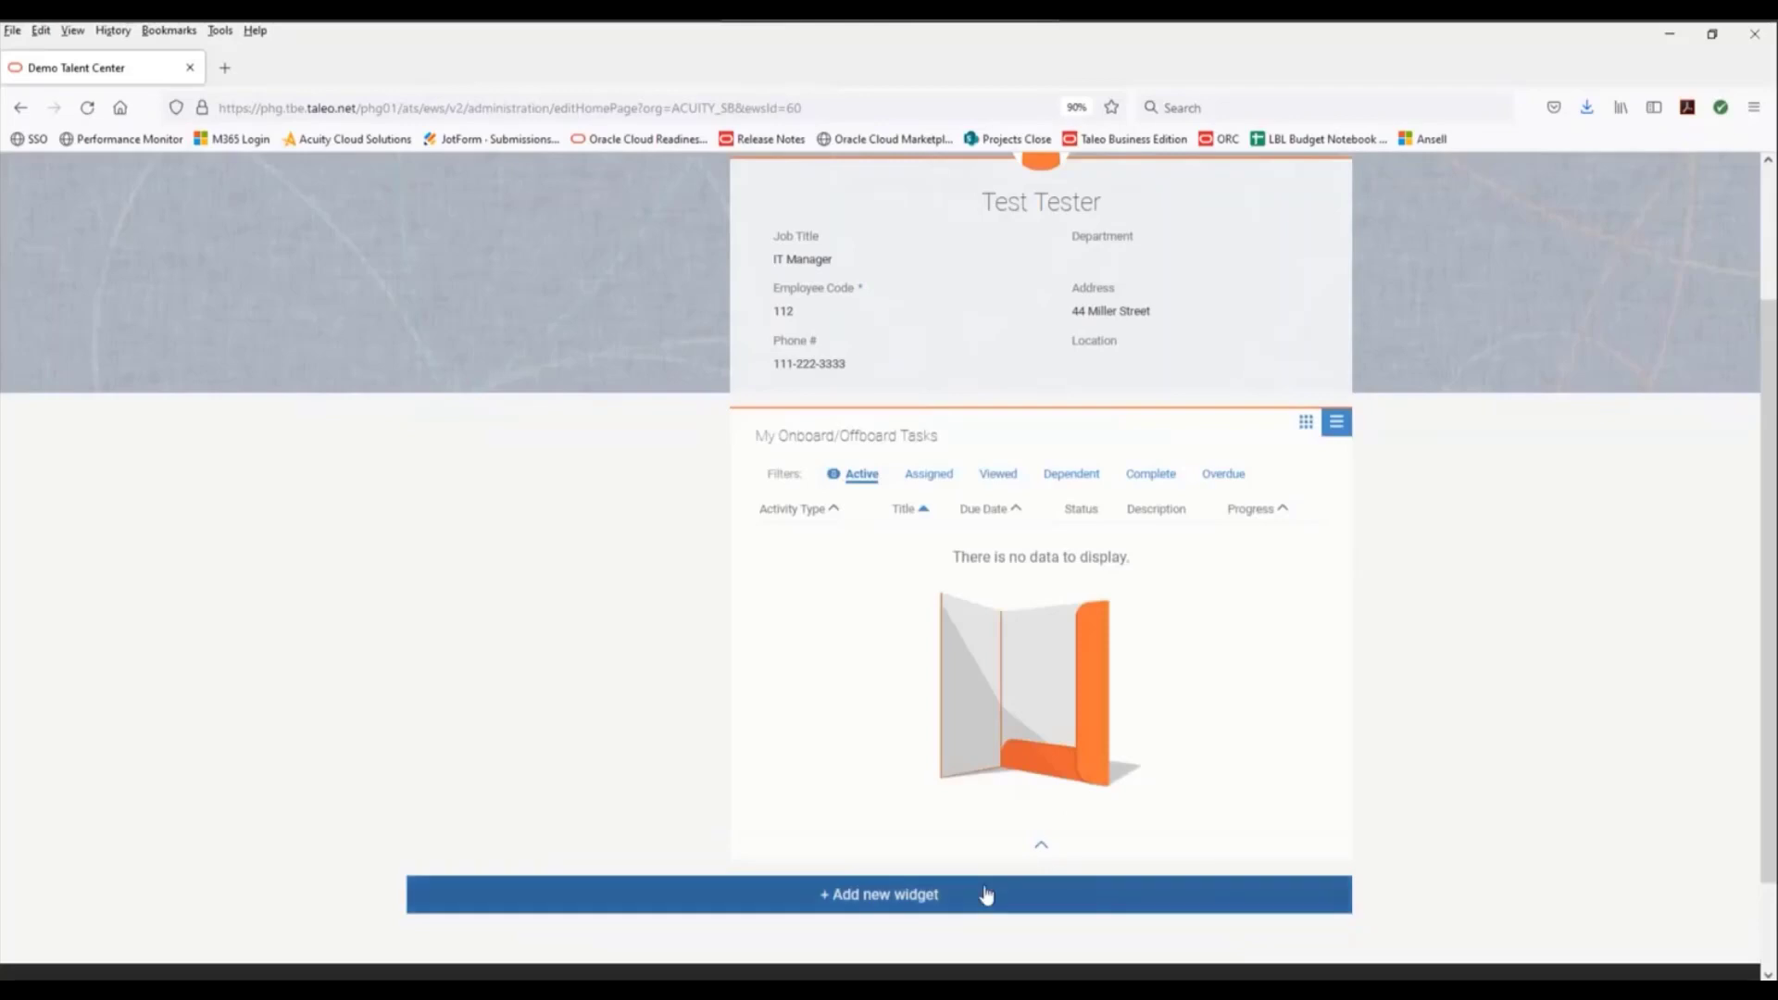
# Add the Attachments widget to the Home page and place it to the left of My Onboard/Offboard Tasks.
pyautogui.click(898, 895)
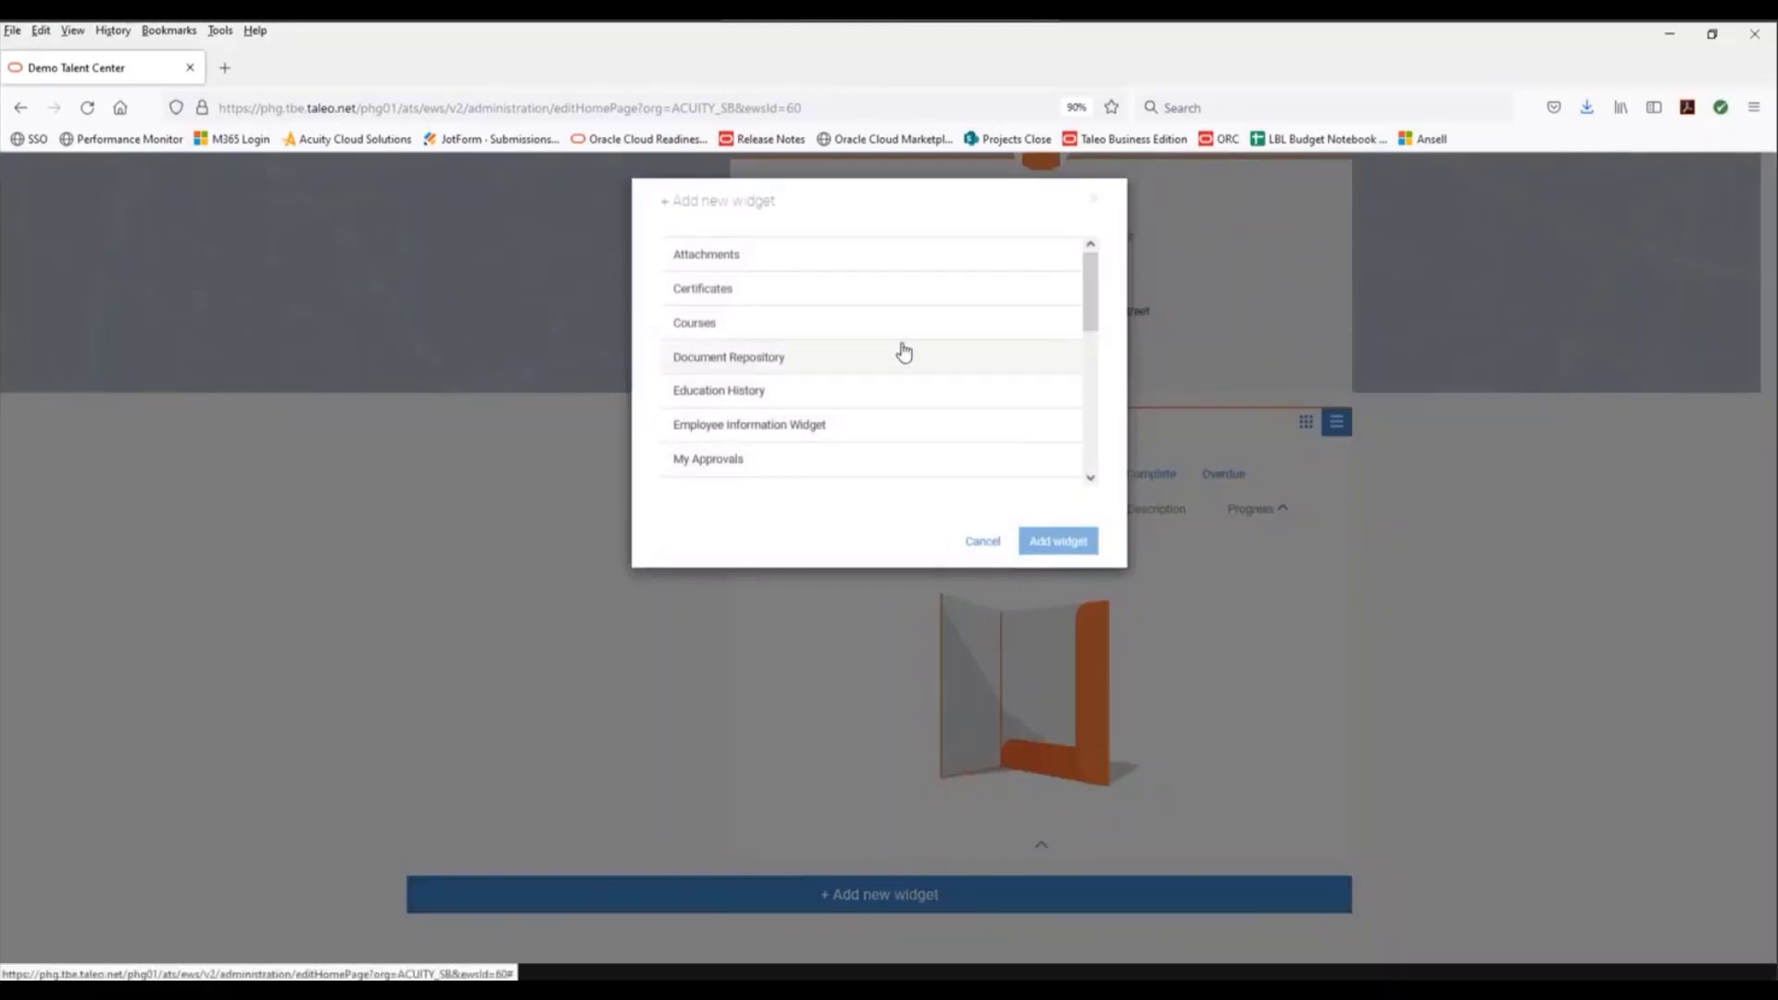
pyautogui.click(778, 266)
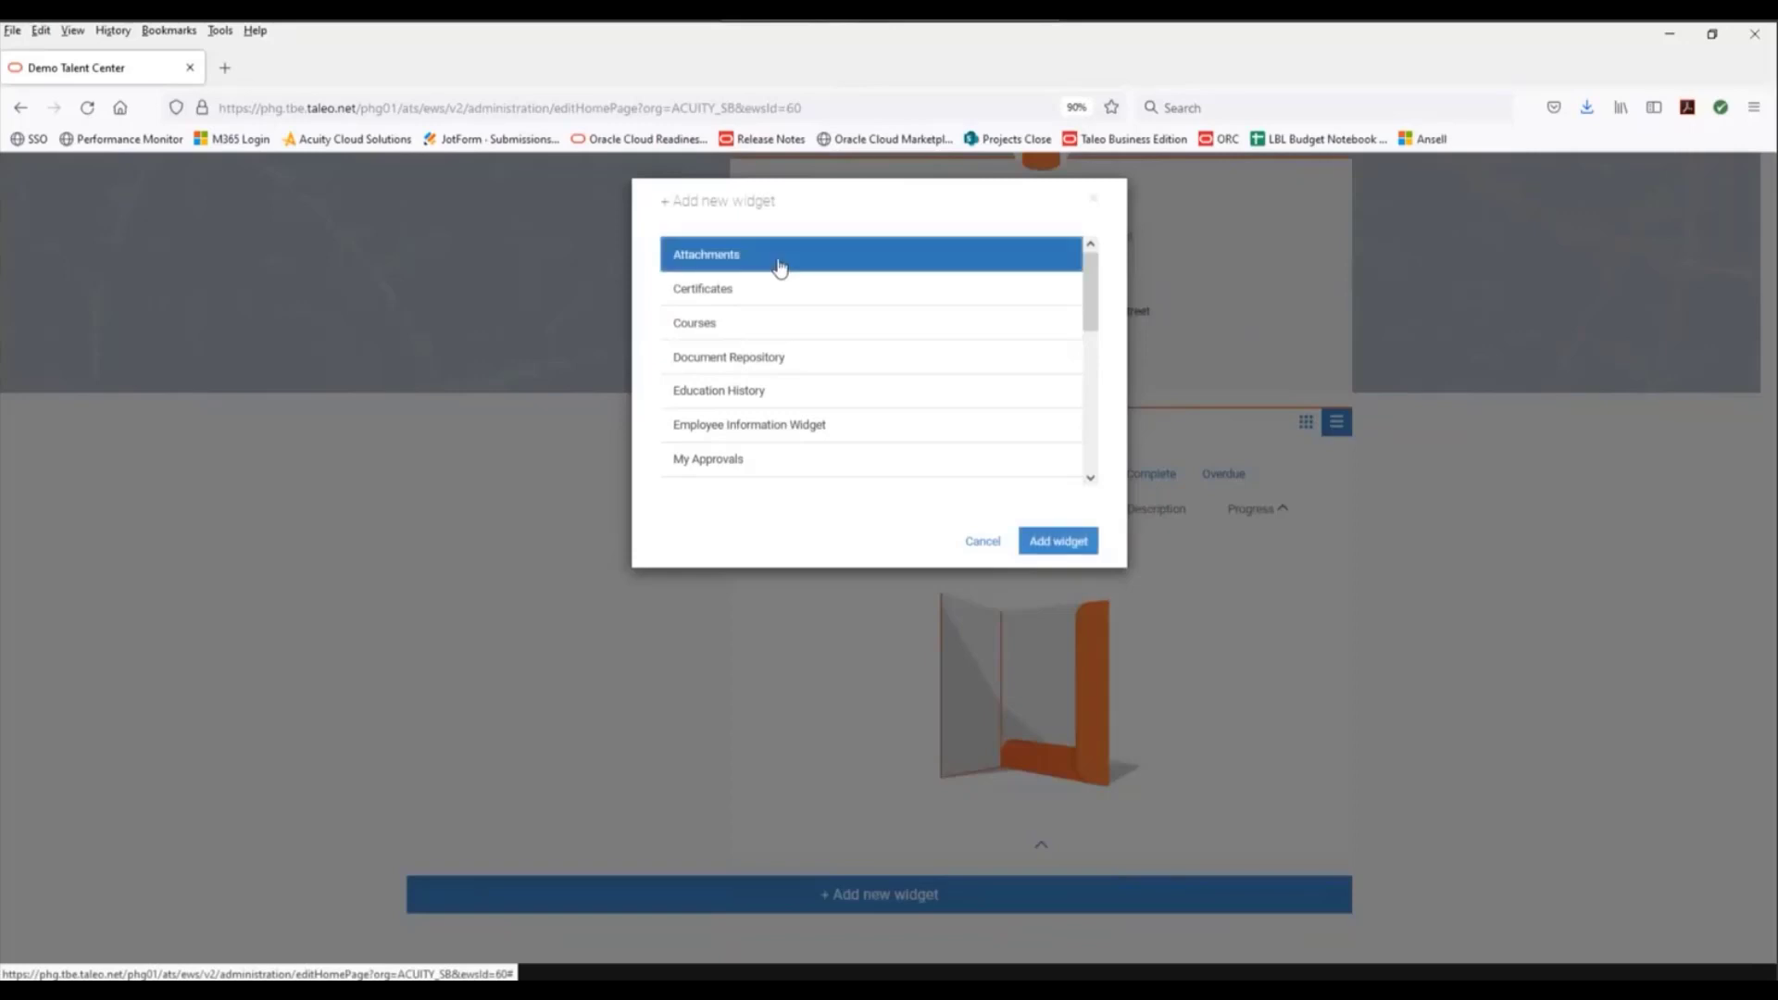
pyautogui.click(1042, 539)
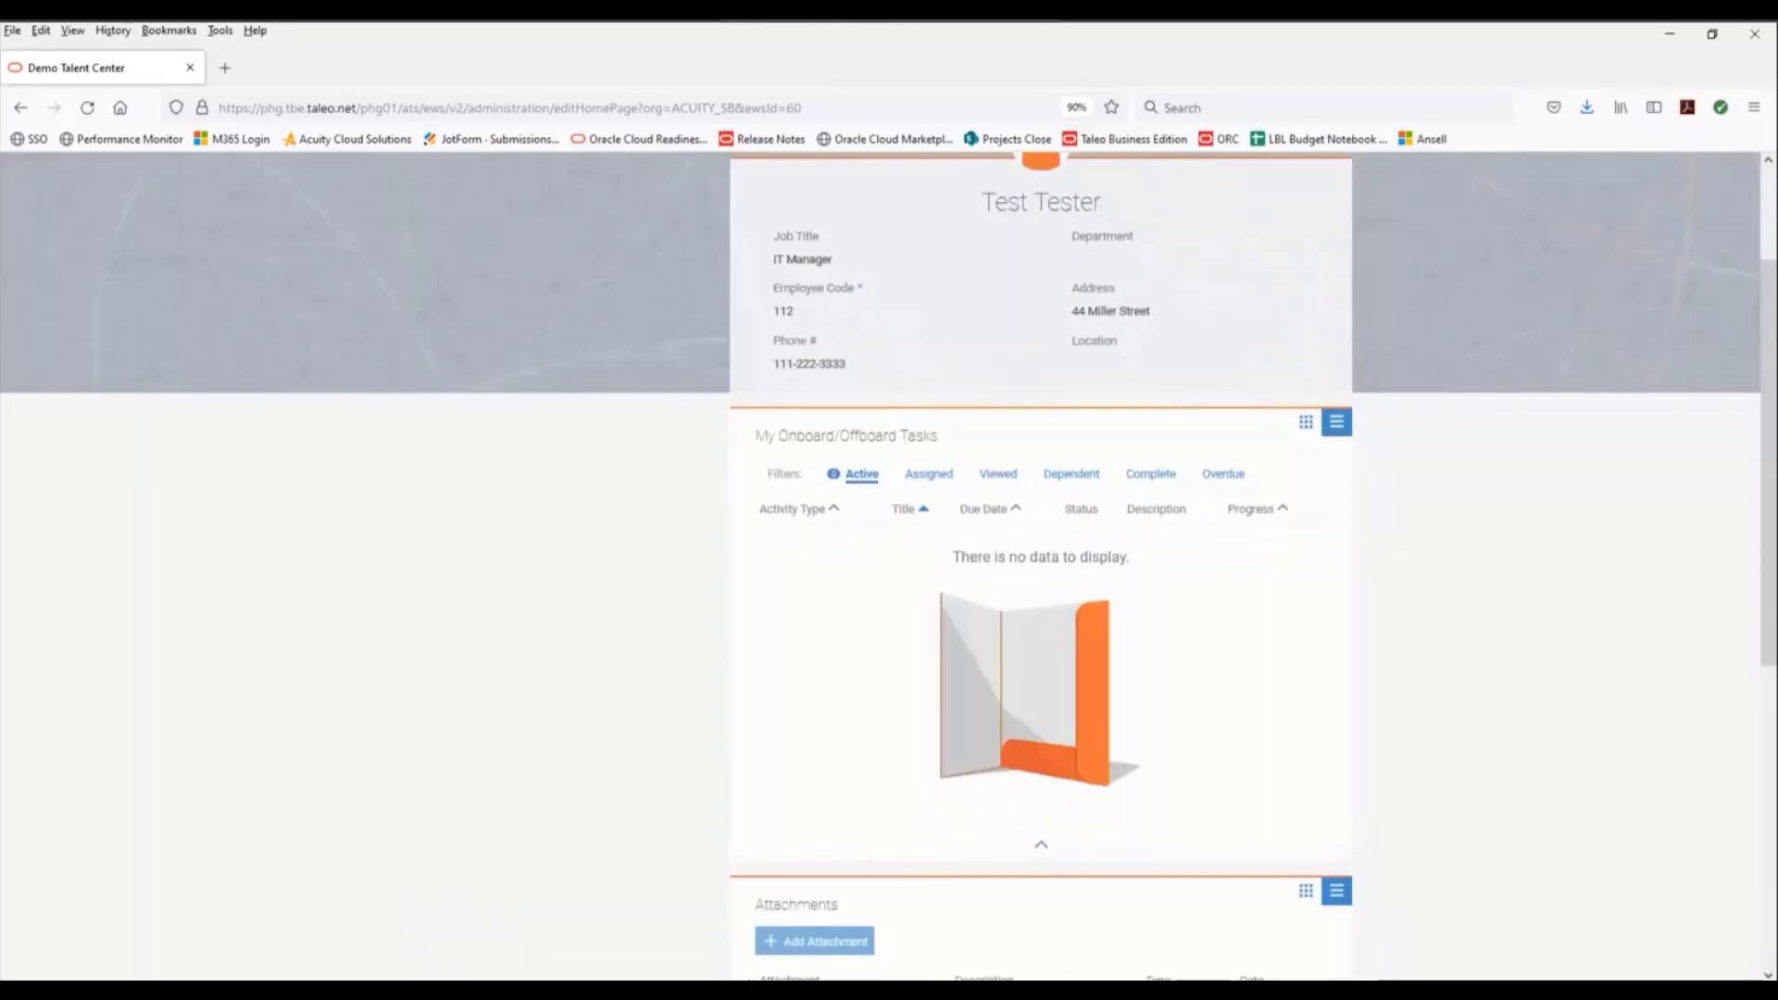
pyautogui.moveTo(993, 937); pyautogui.dragTo(399, 459)
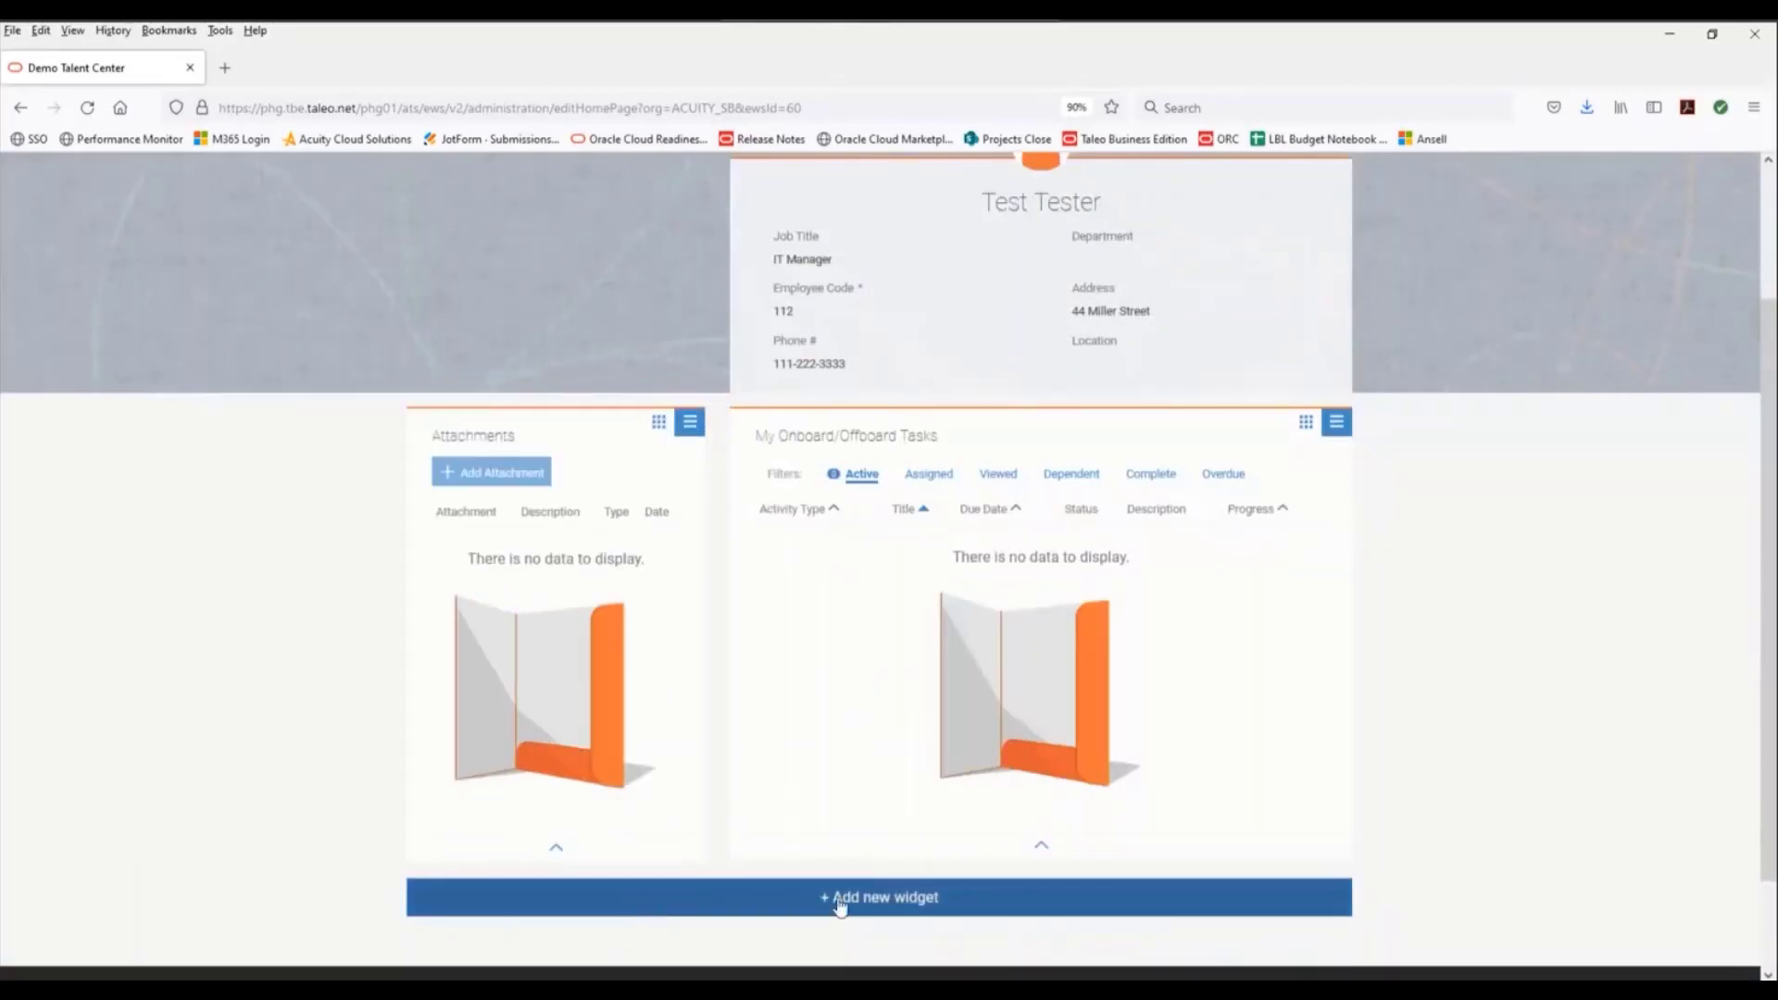
# Add the Document Repository widget to the Home page and place it above the Attachments widget.
pyautogui.click(976, 906)
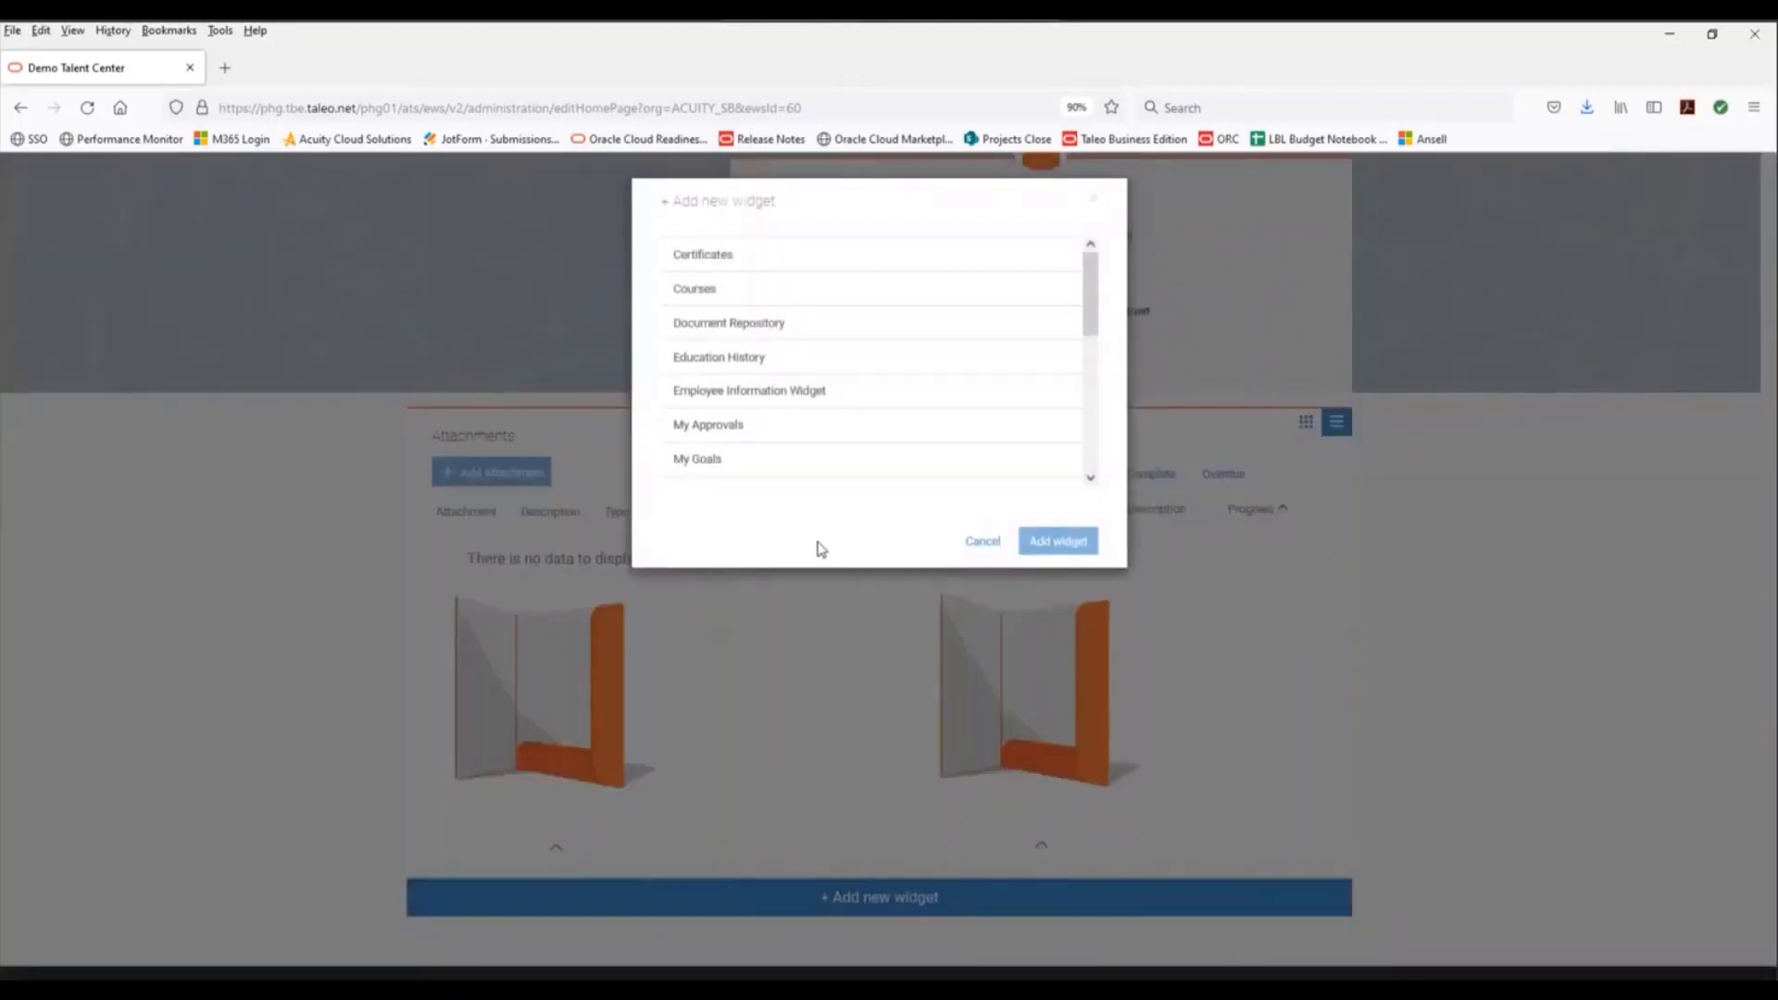
pyautogui.click(775, 326)
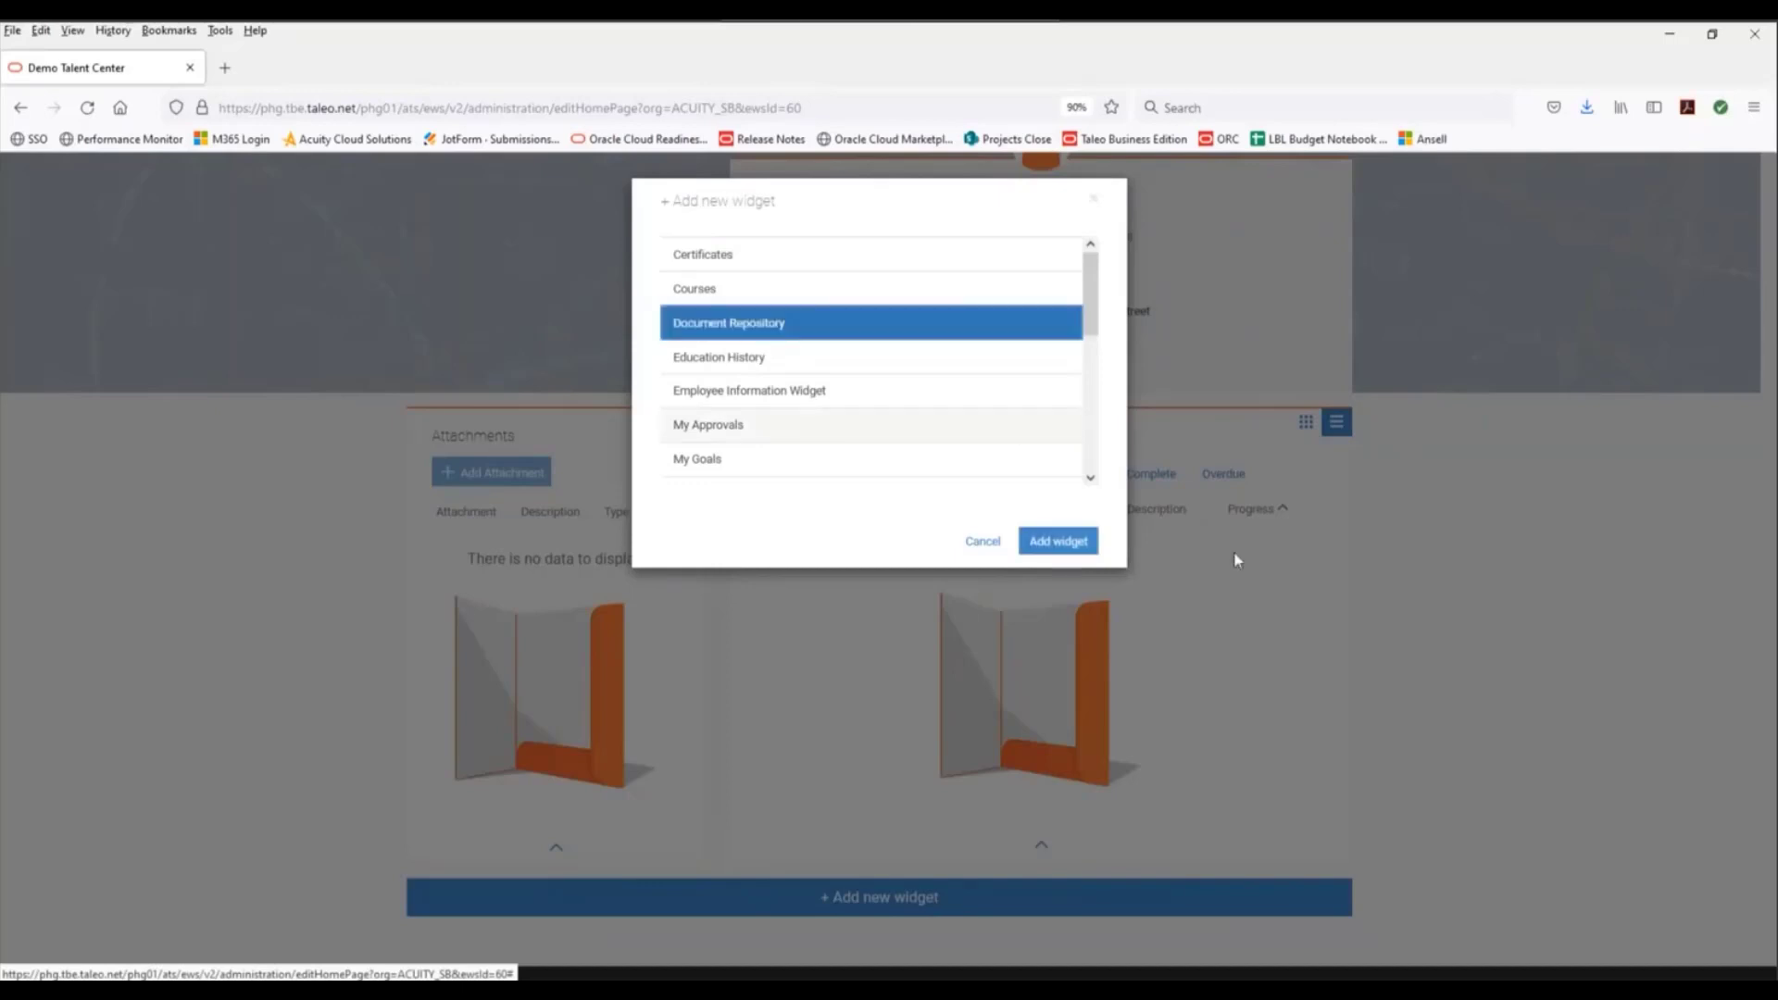
pyautogui.click(1058, 541)
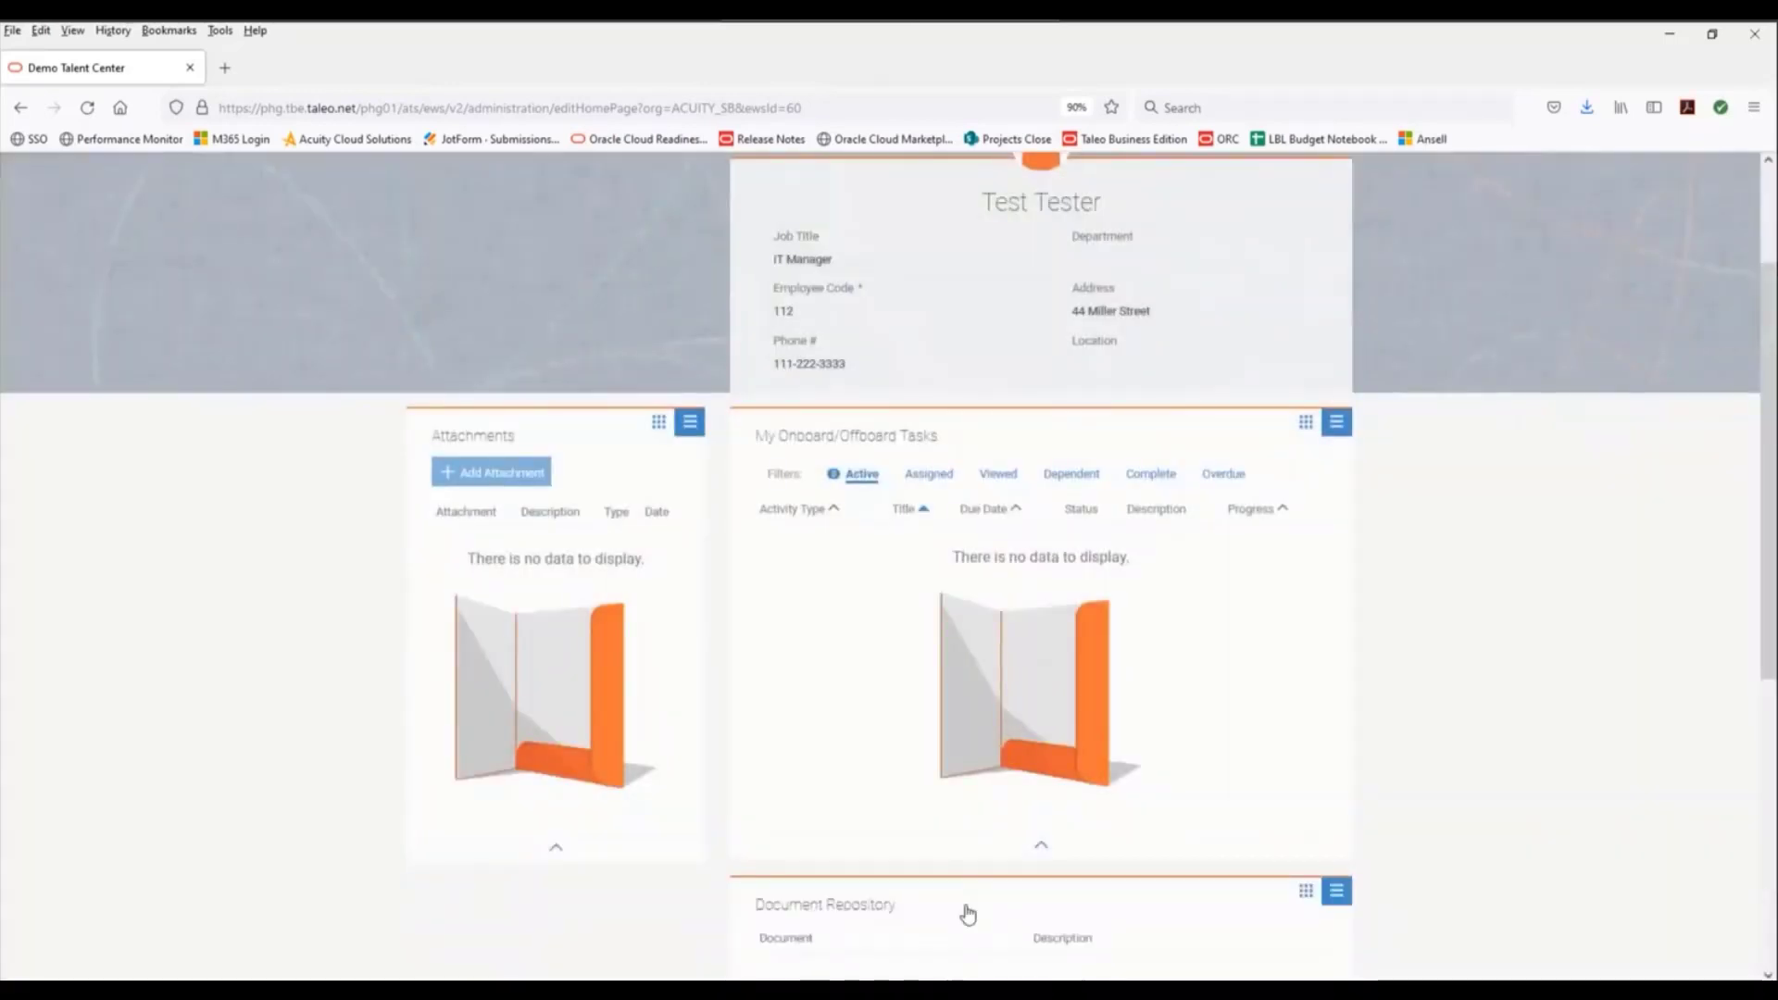
pyautogui.moveTo(964, 913); pyautogui.dragTo(499, 580)
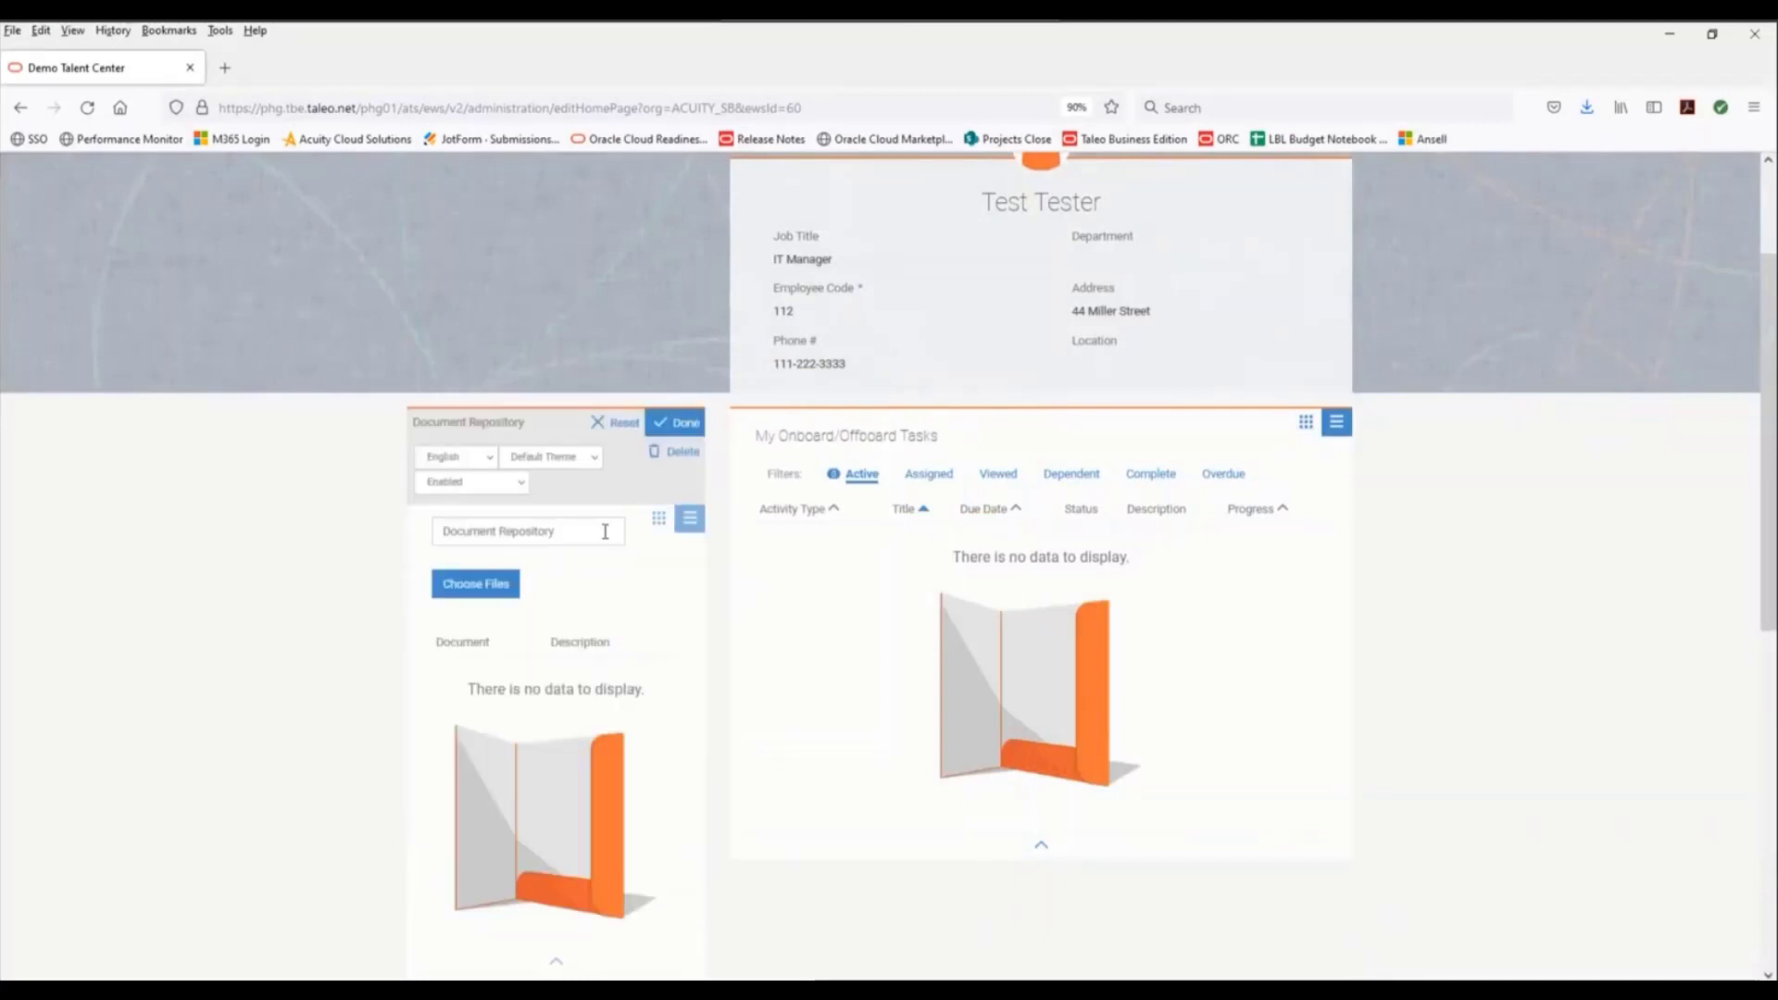
# Make the Employee Handbook file available in the Document Repository widget and finish editing the widget.
pyautogui.moveTo(575, 526); pyautogui.dragTo(421, 519)
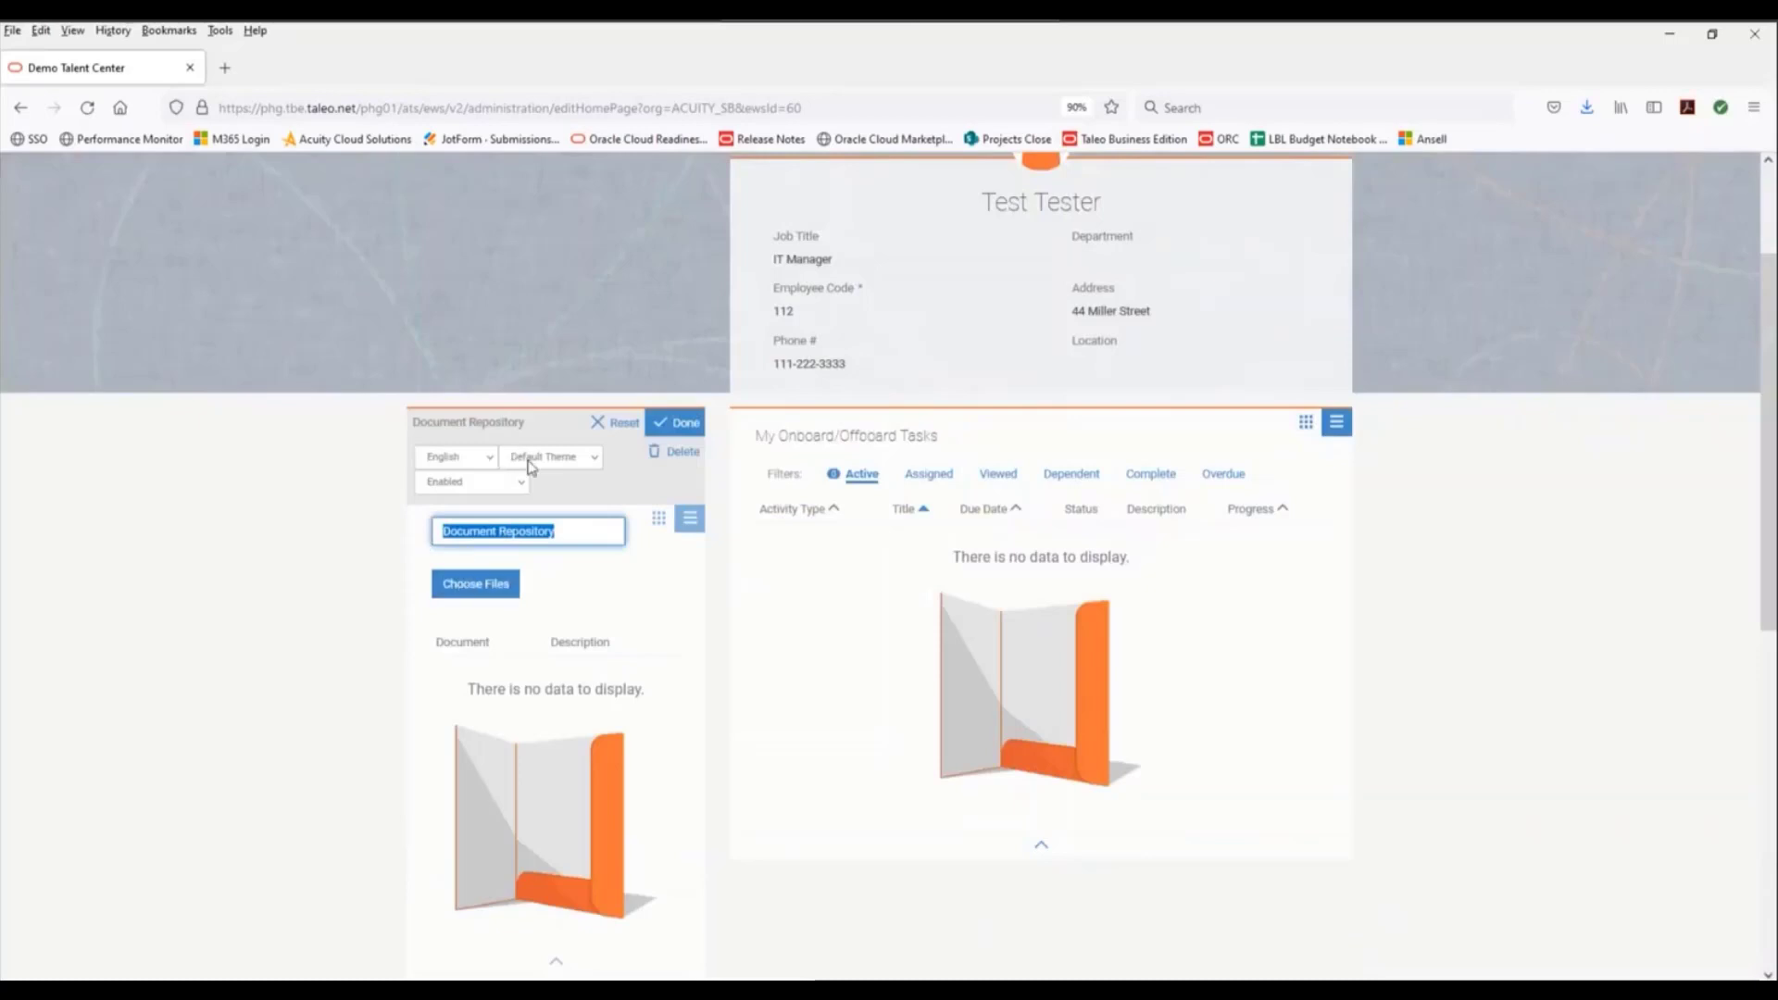
pyautogui.click(494, 593)
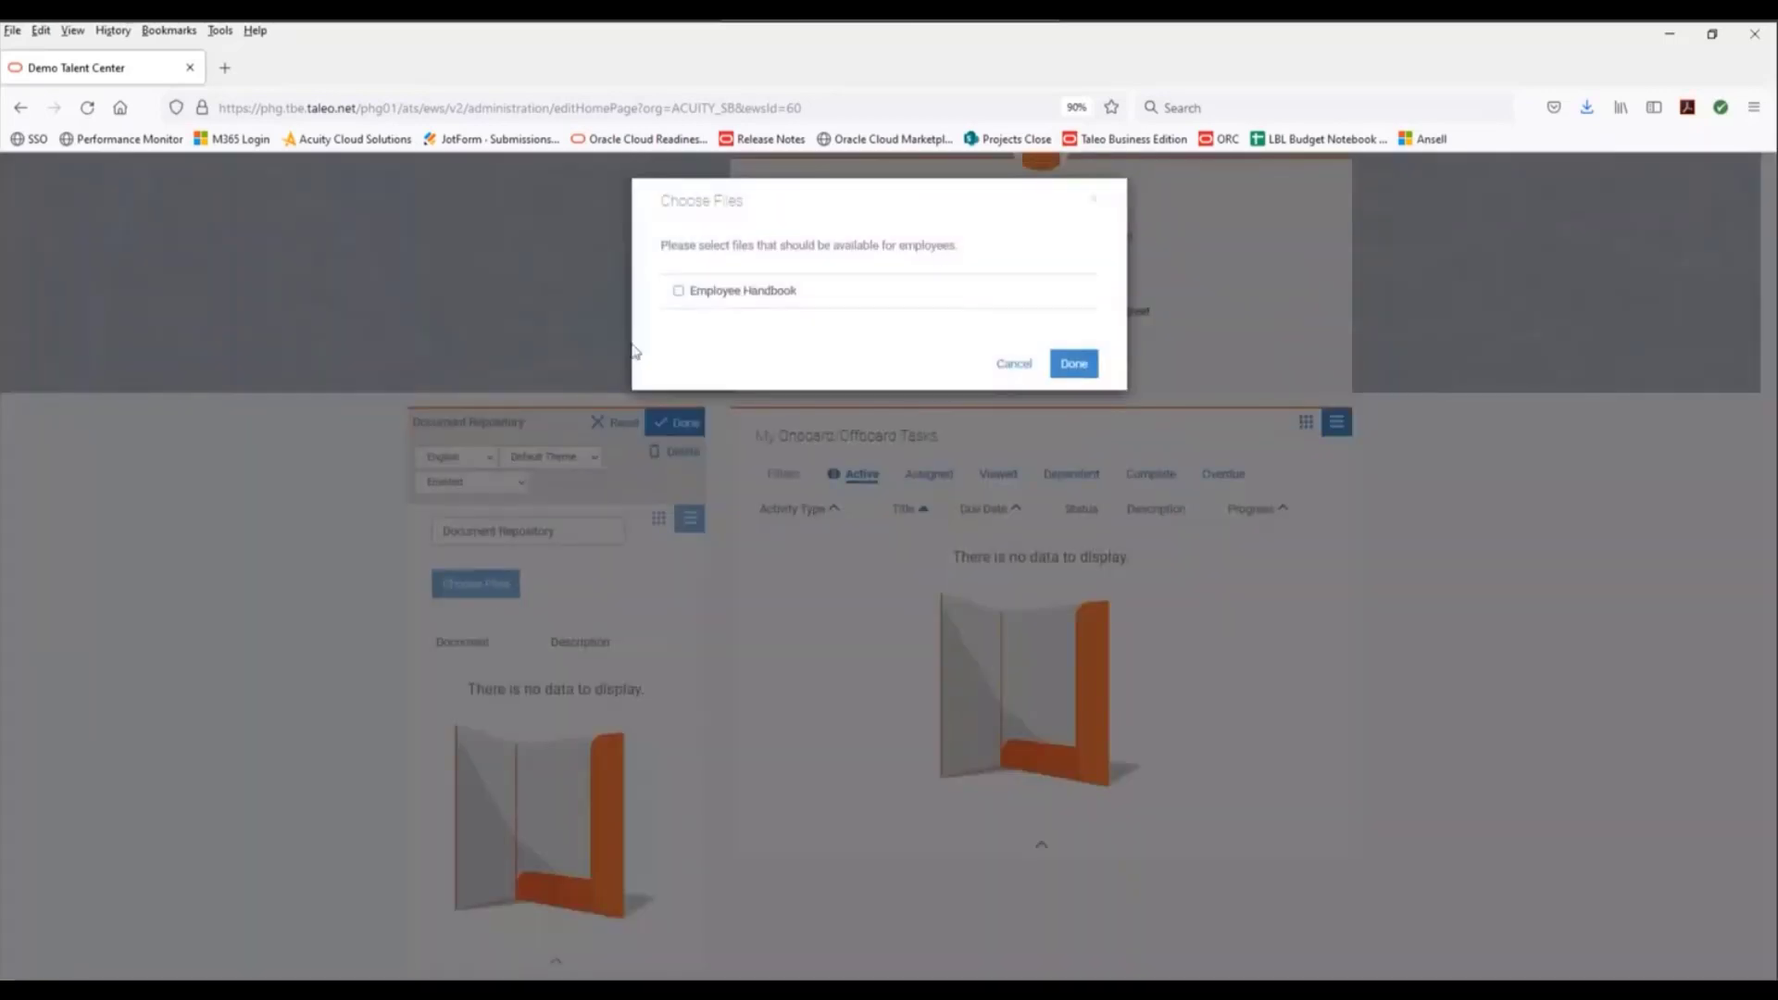
pyautogui.click(679, 292)
pyautogui.click(1073, 363)
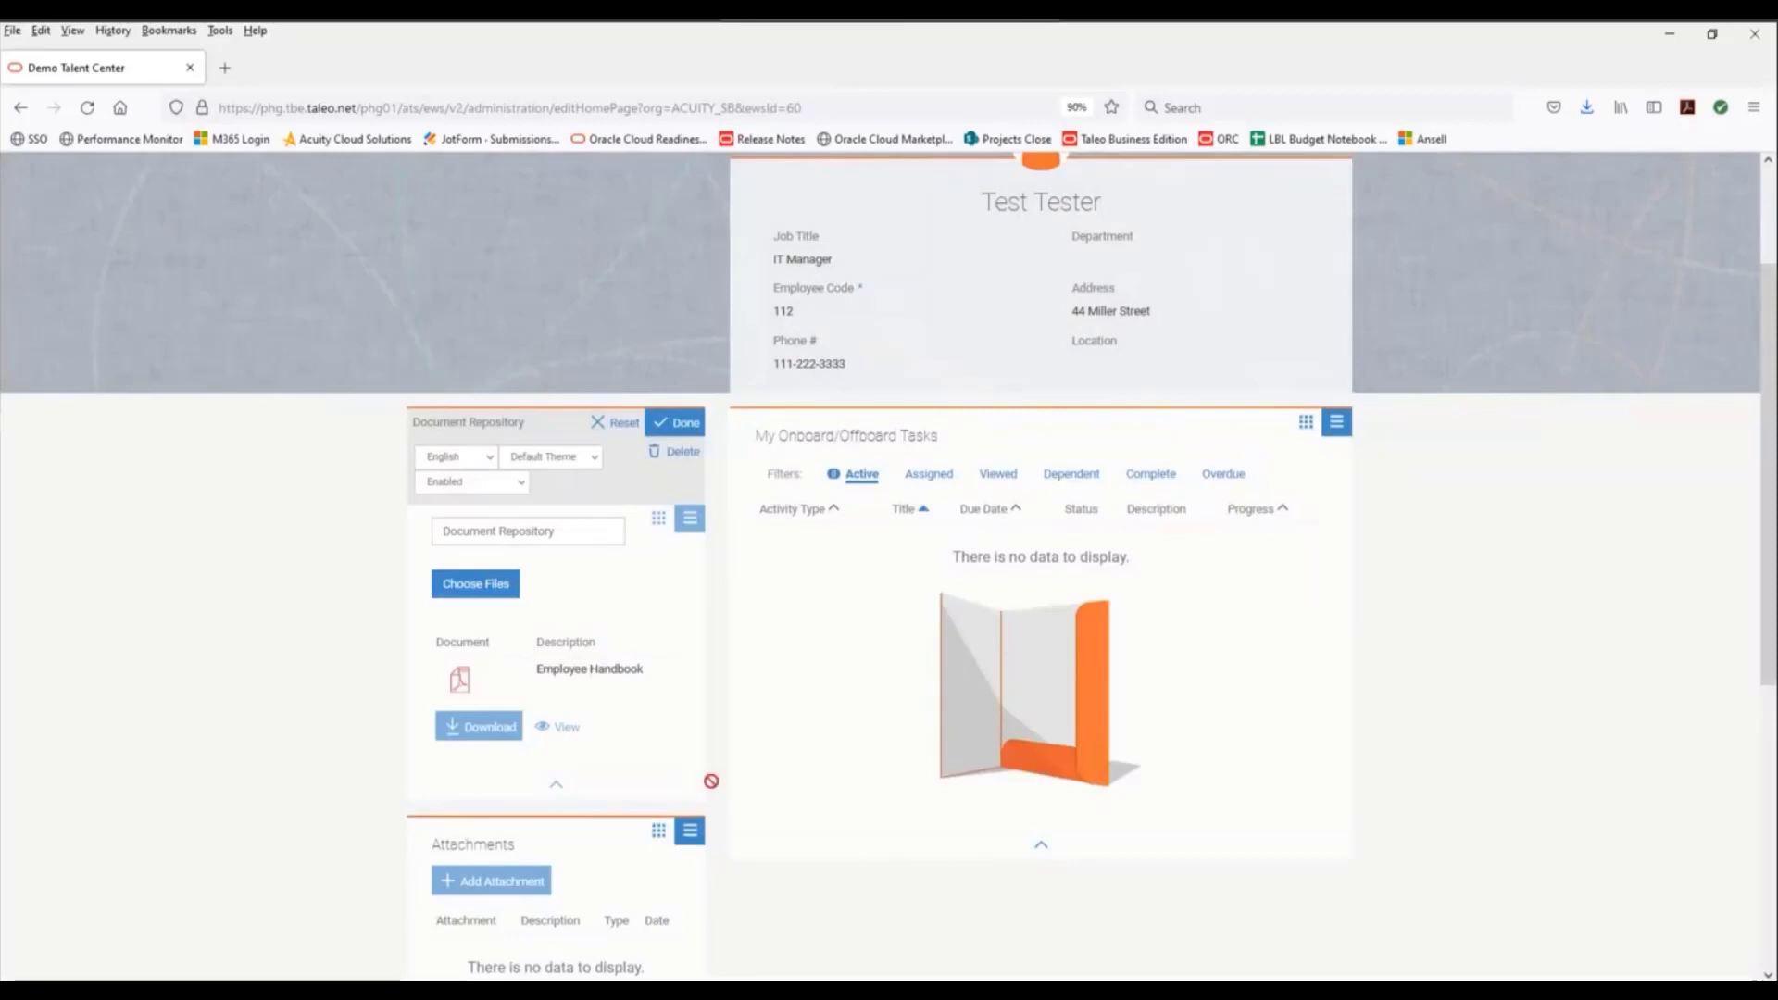
pyautogui.click(679, 423)
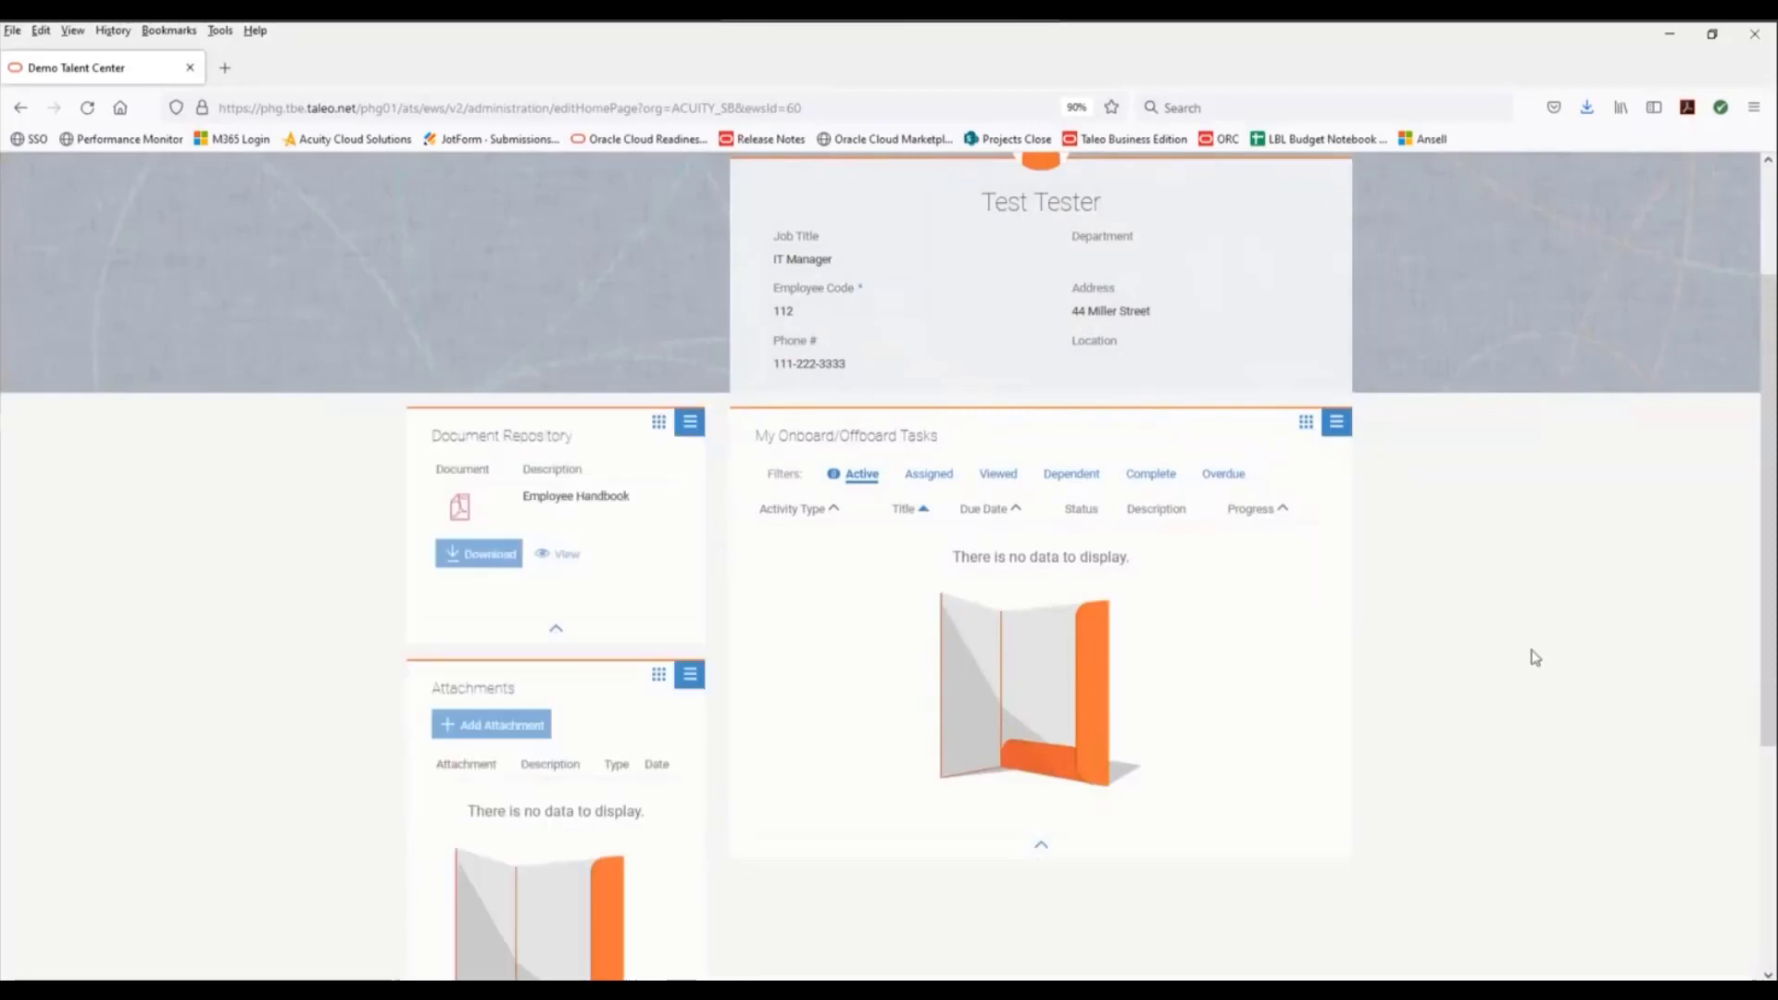
# Add the Courses widget to the Home page.
pyautogui.scroll(-4, 1520, 655)
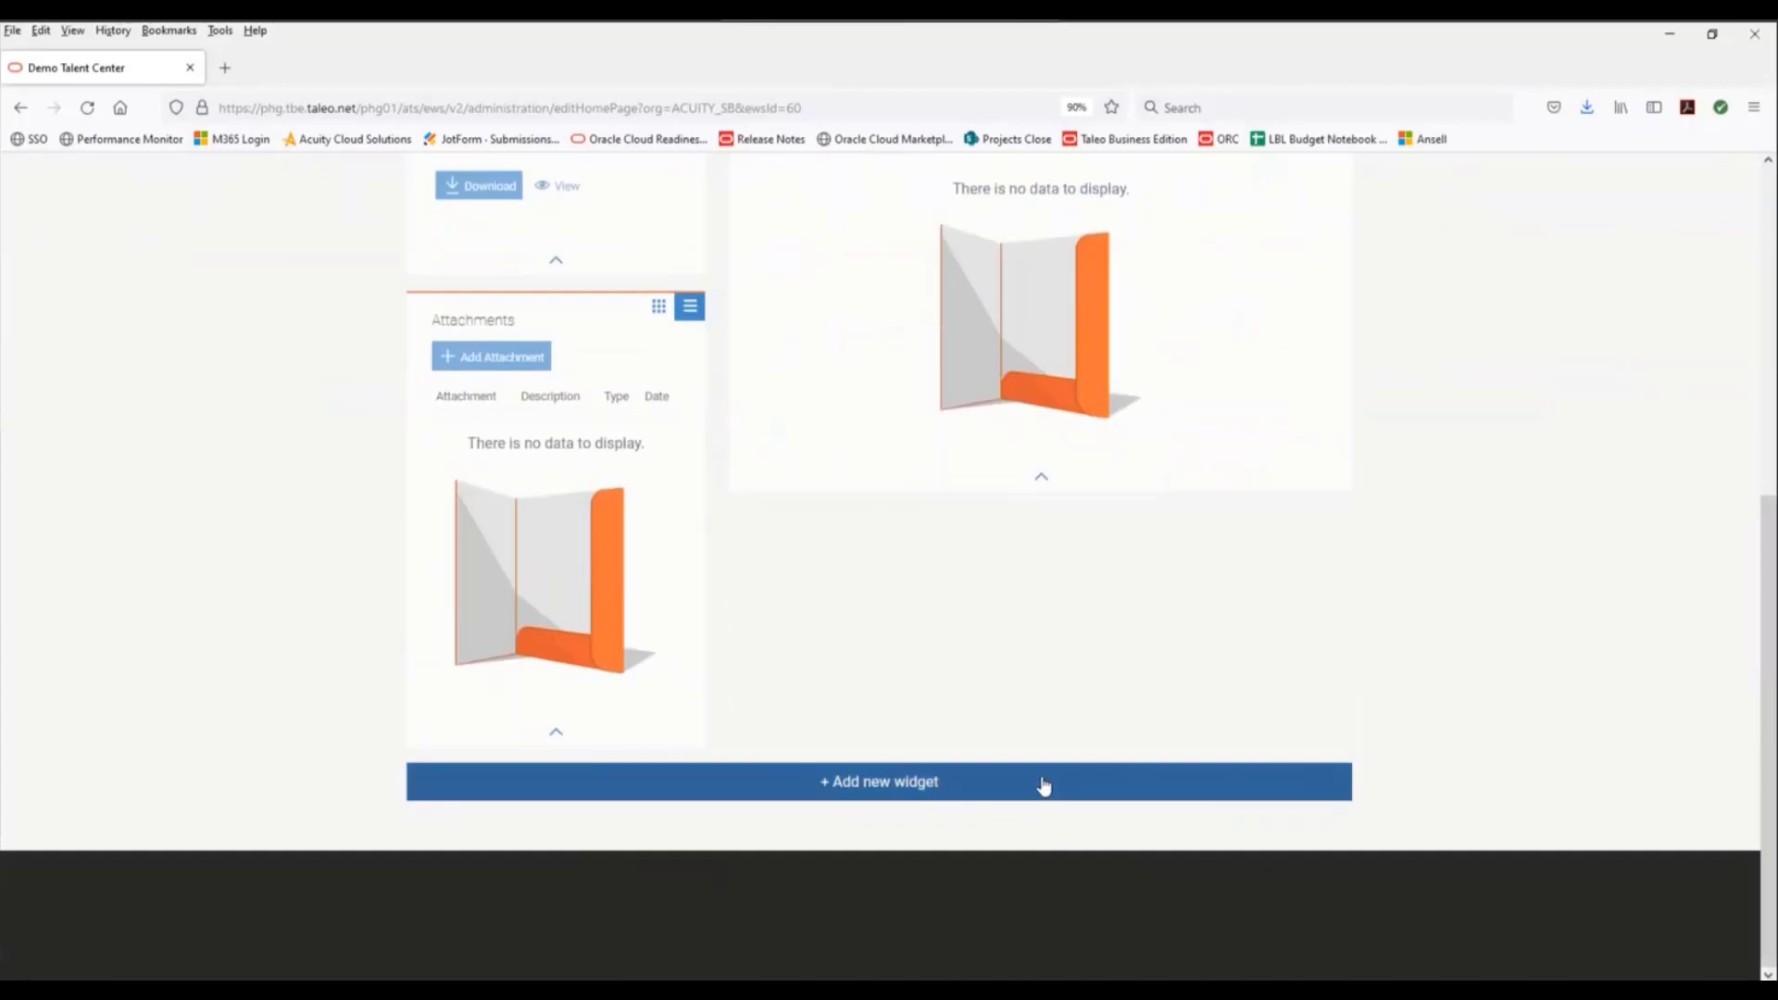
pyautogui.click(1048, 787)
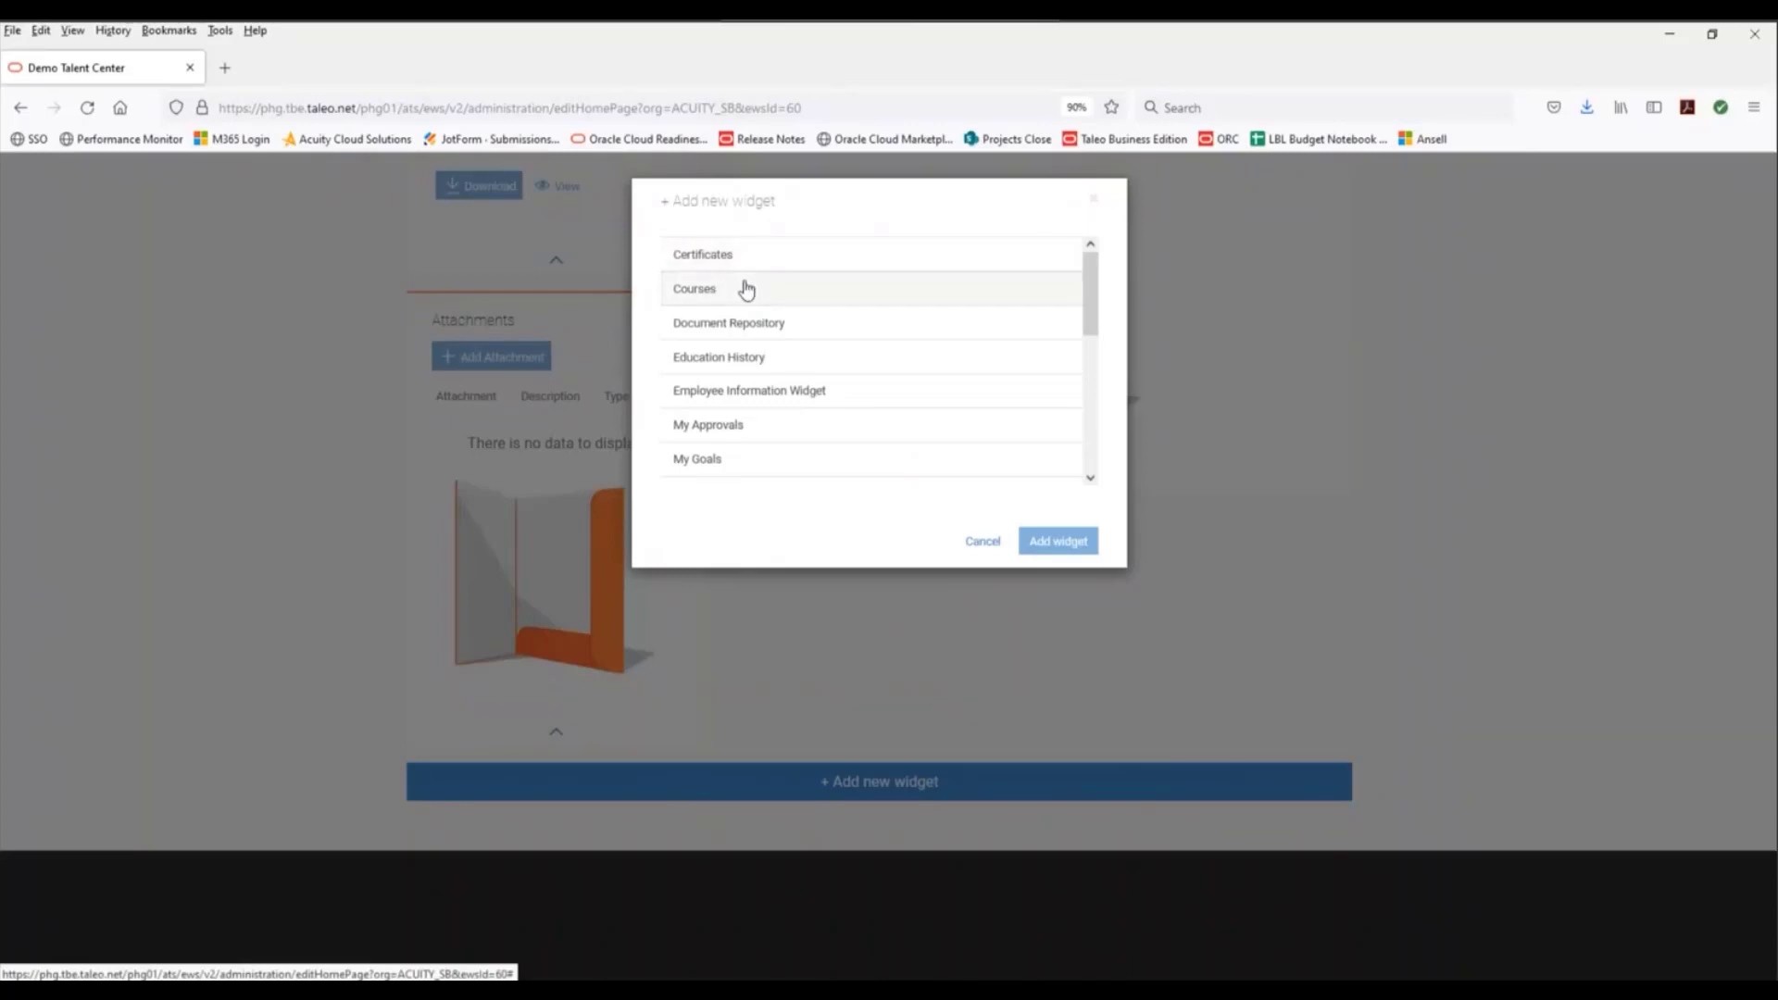
pyautogui.click(743, 289)
pyautogui.click(1086, 554)
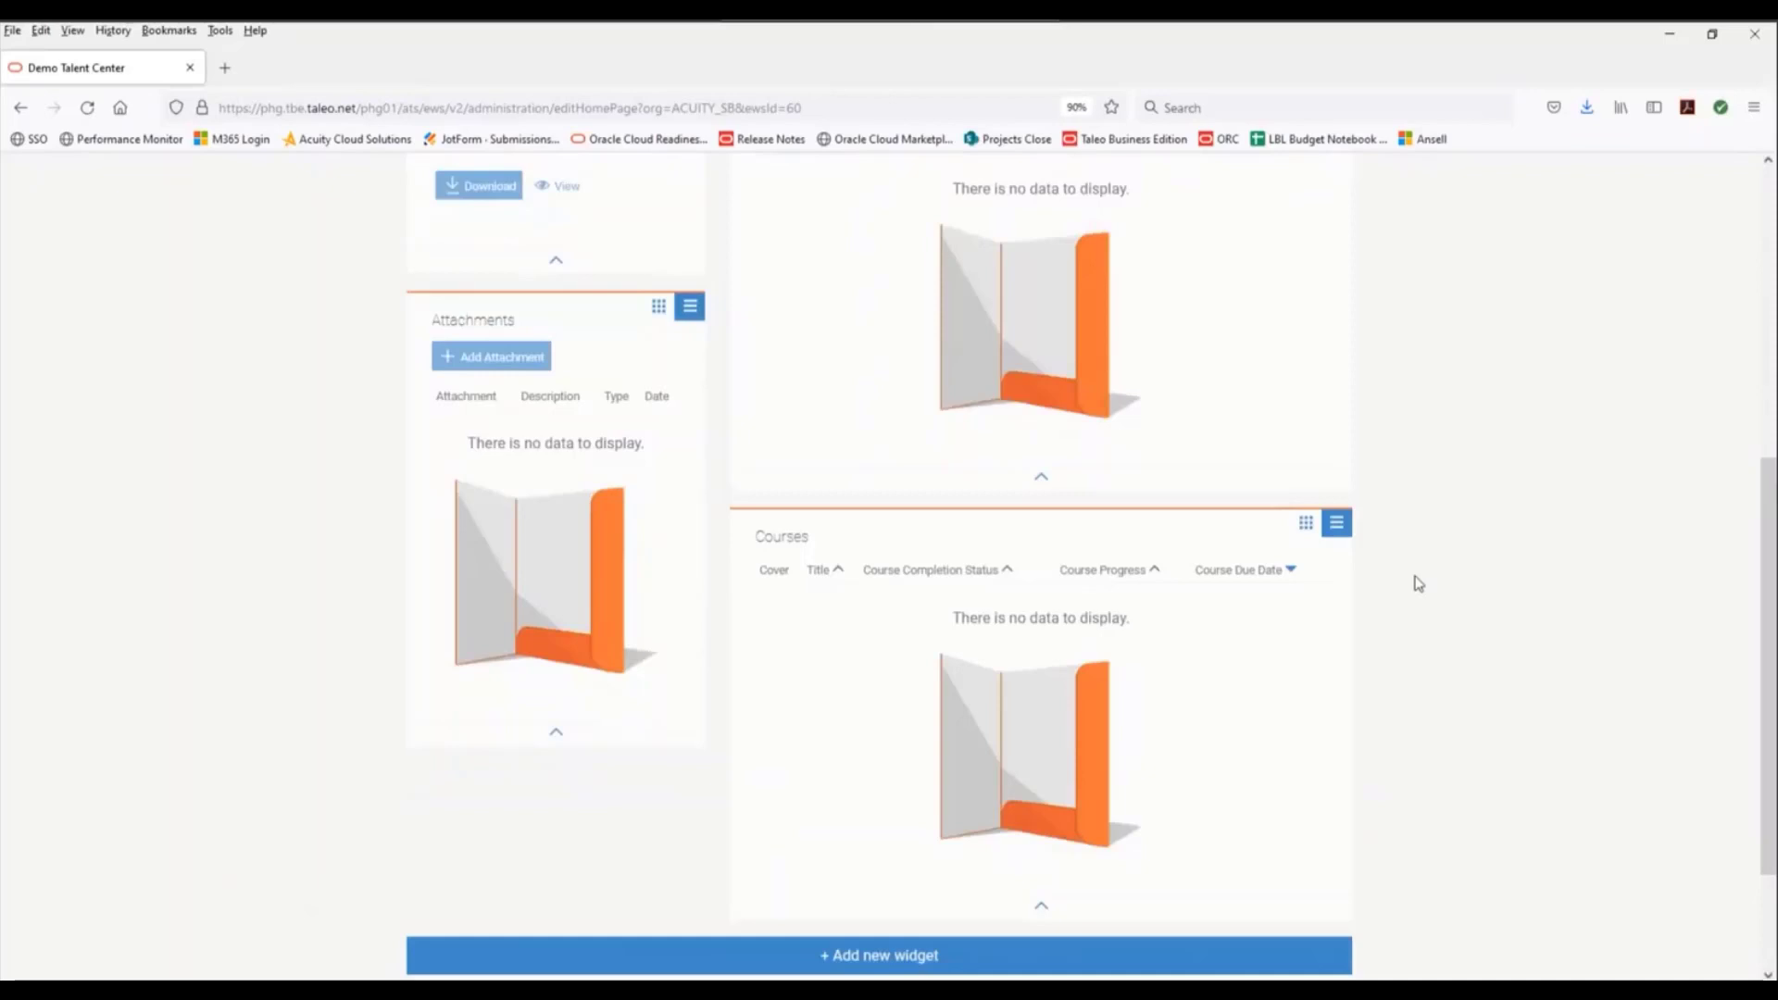
# Switch to the My Info page and examine the field-adding options of the Employee Information widget without adding a field.
pyautogui.scroll(6, 1408, 569)
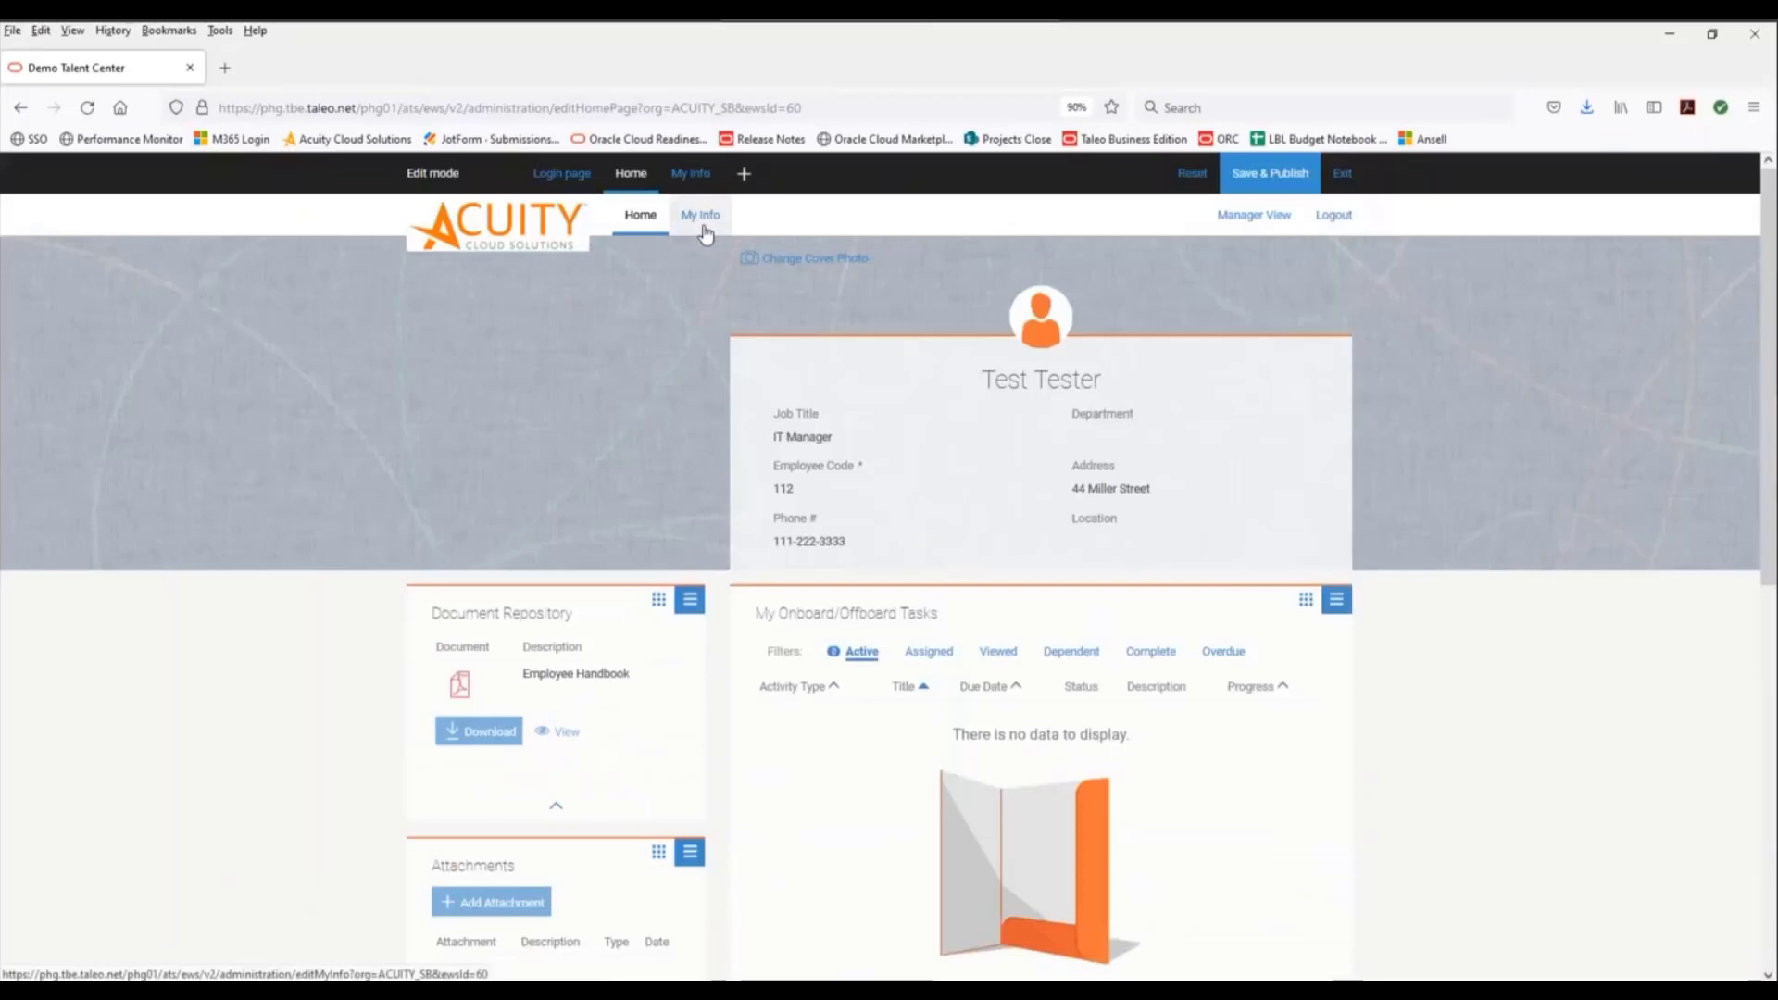
pyautogui.click(704, 223)
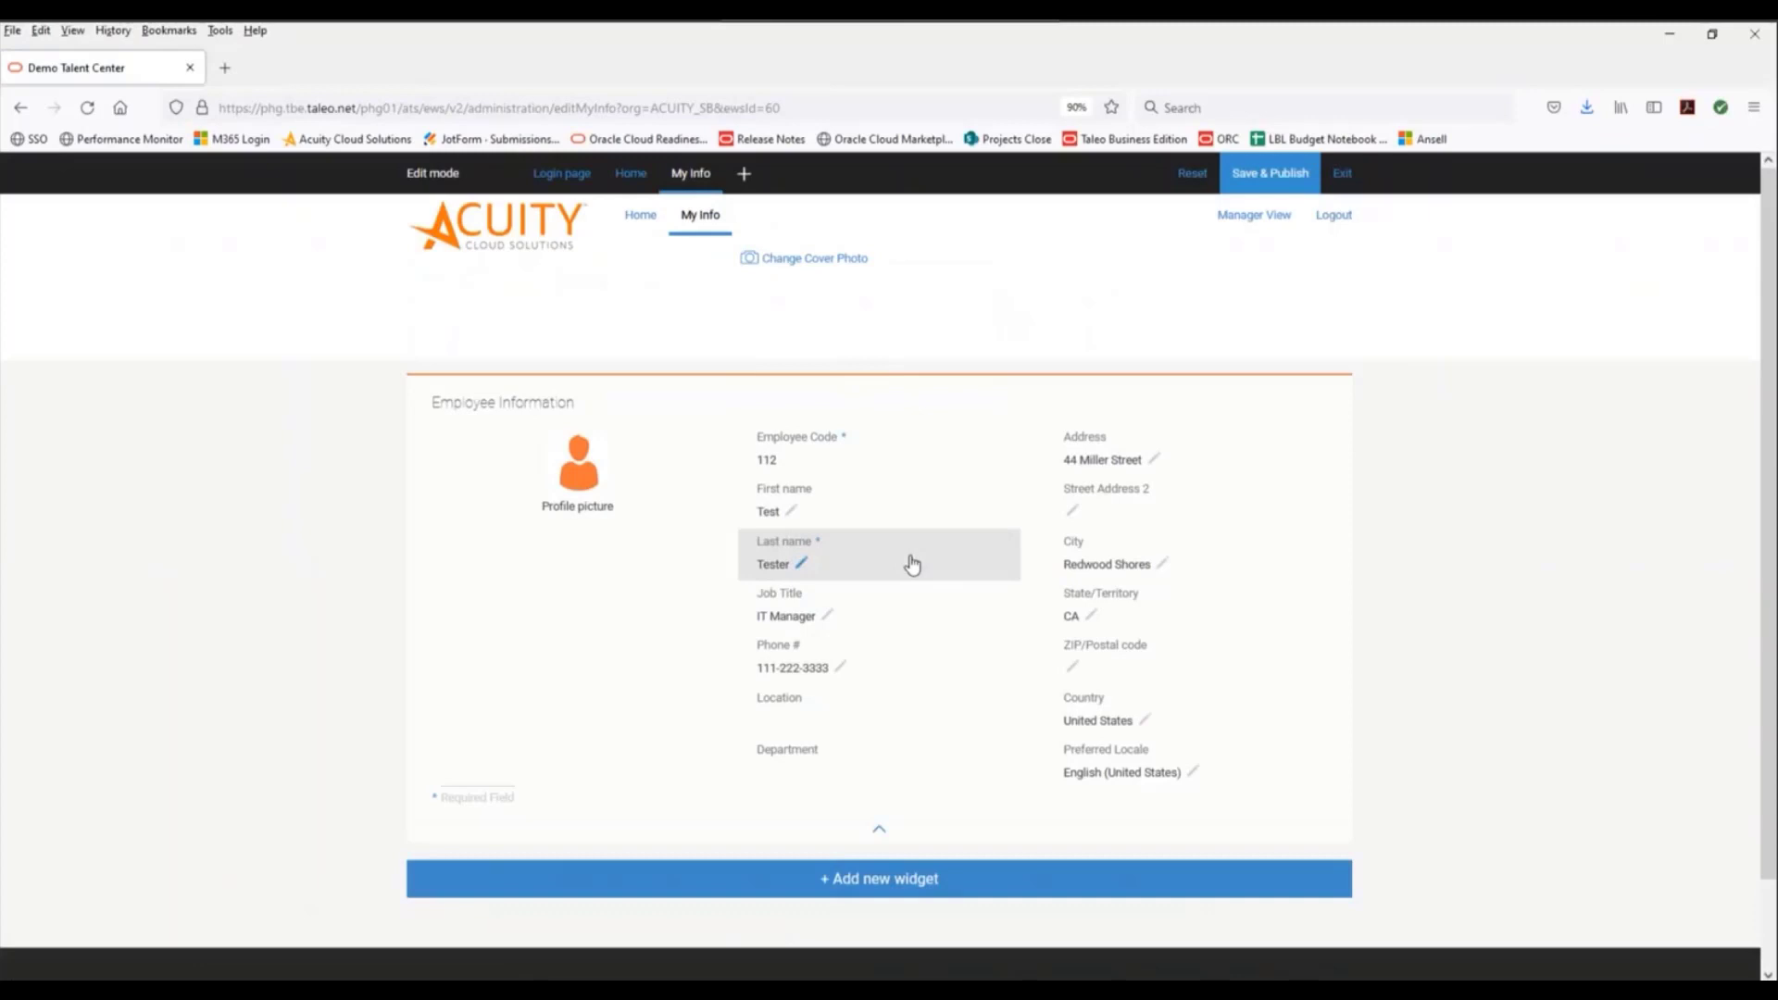
pyautogui.click(708, 591)
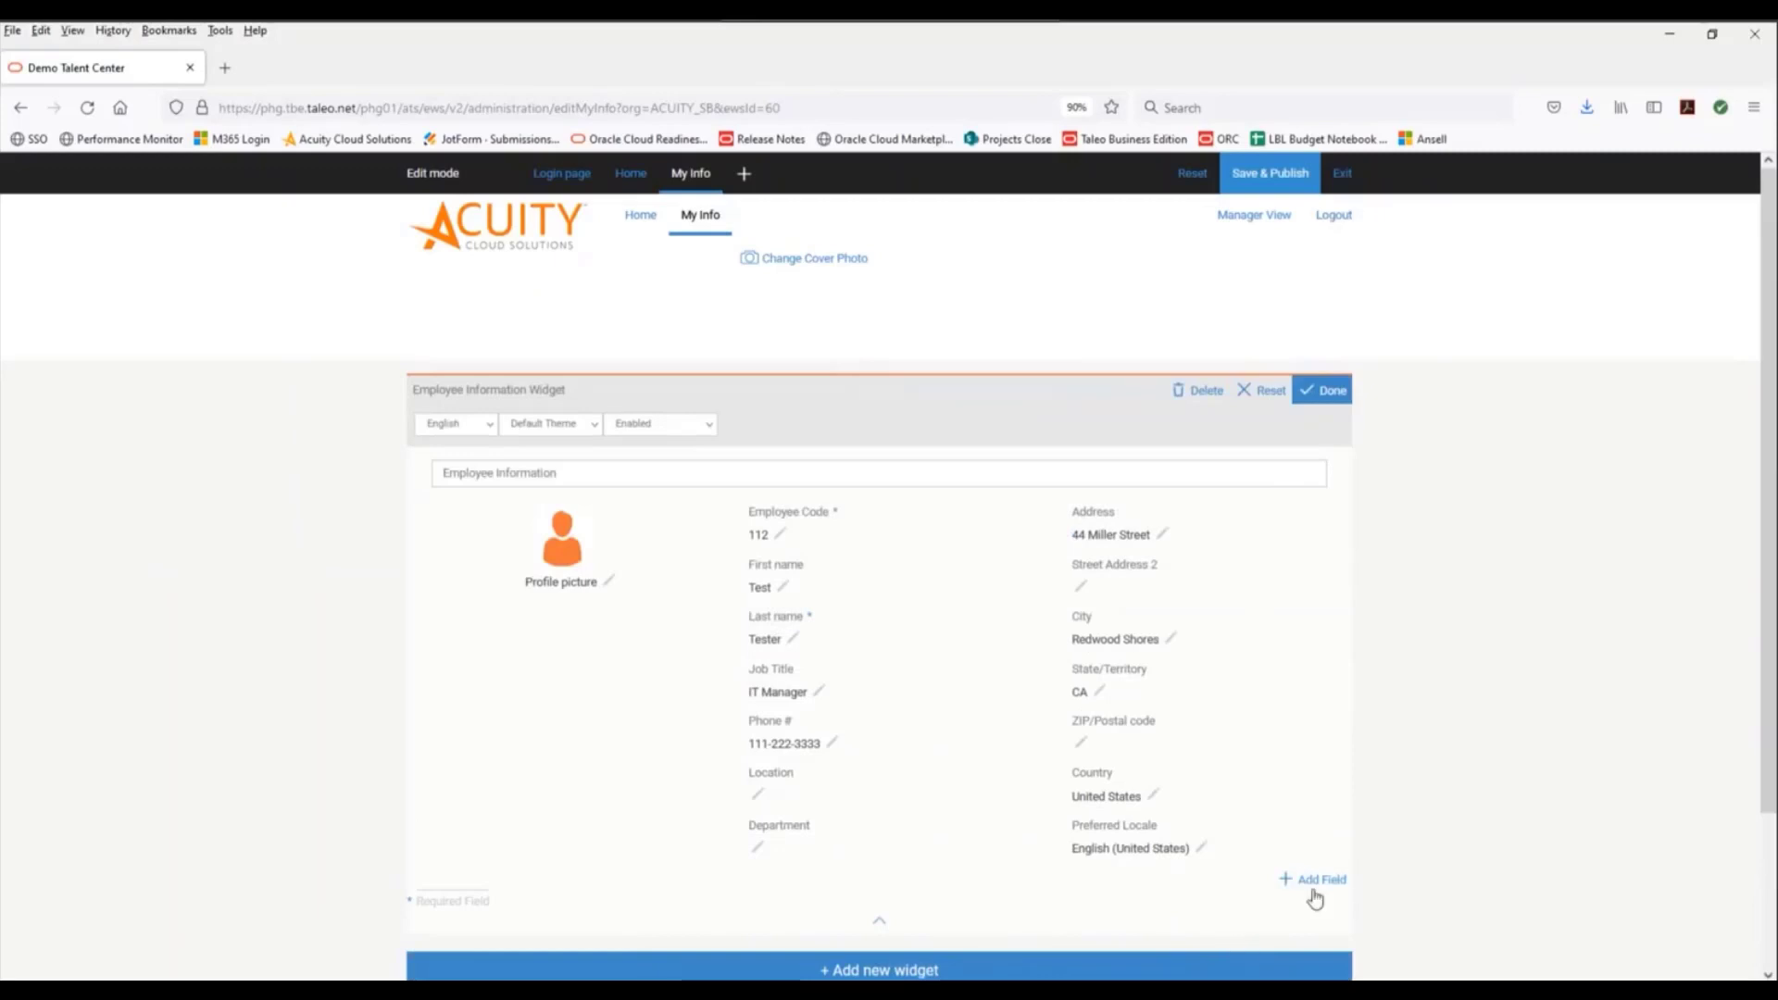
pyautogui.click(1316, 885)
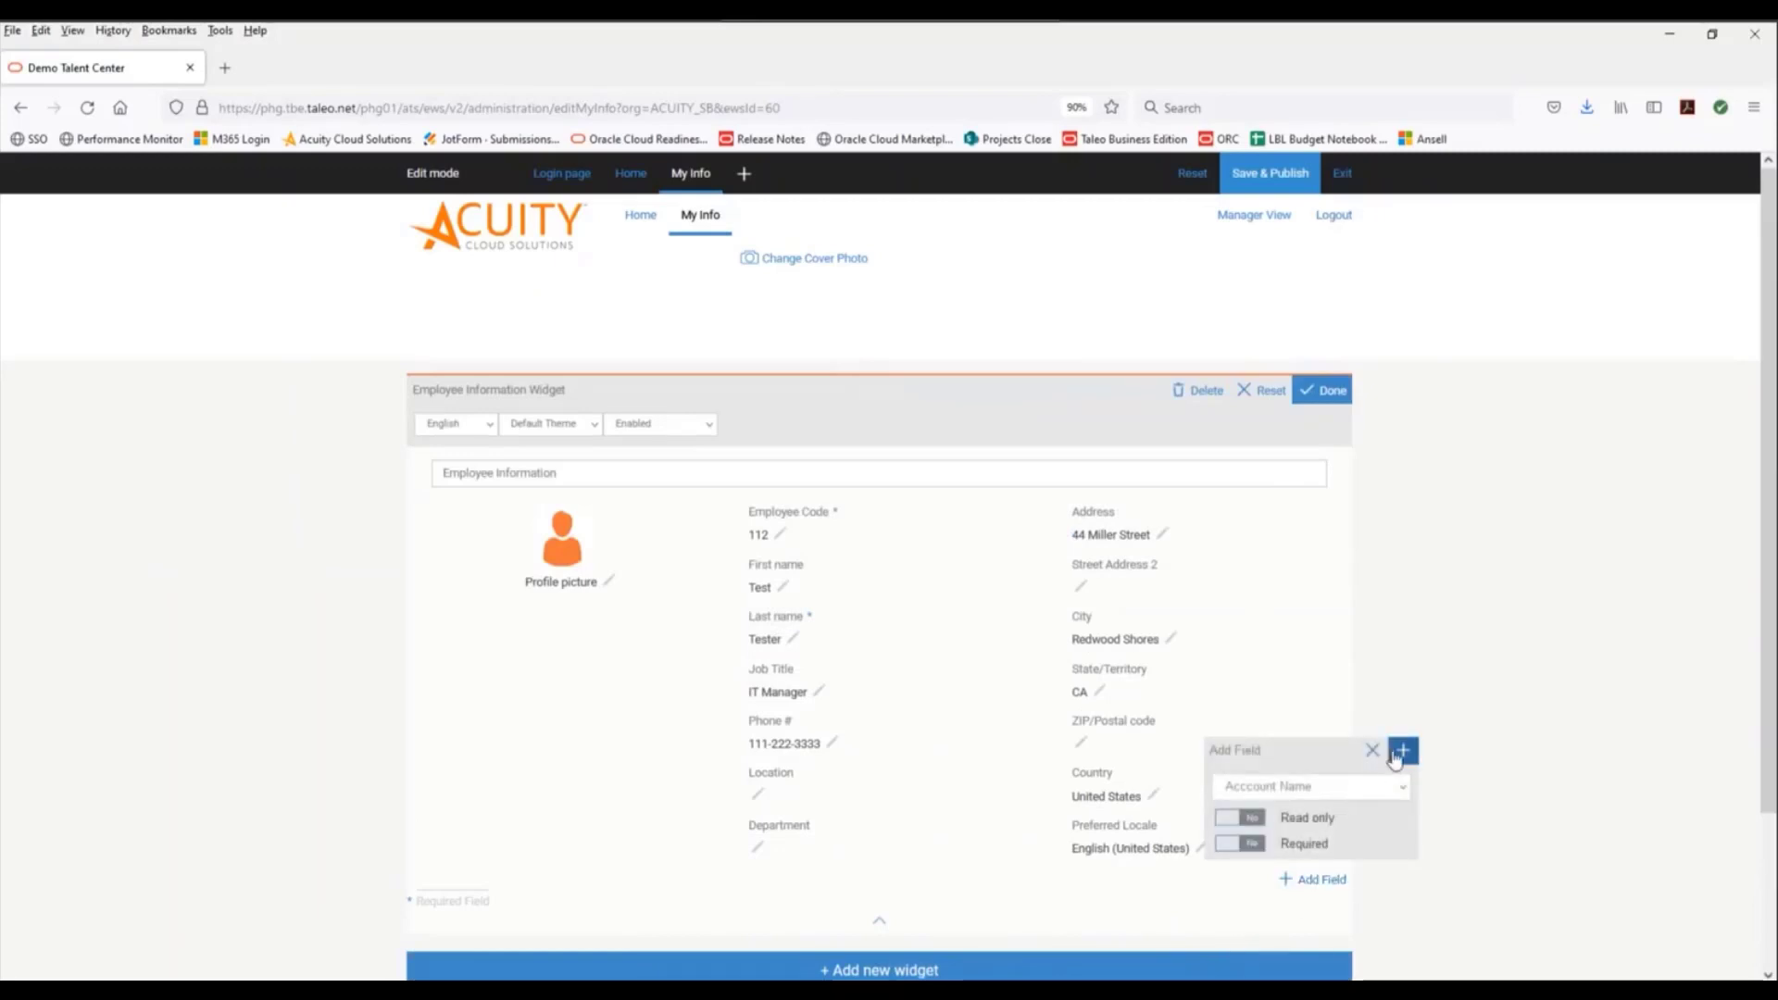
pyautogui.click(1228, 695)
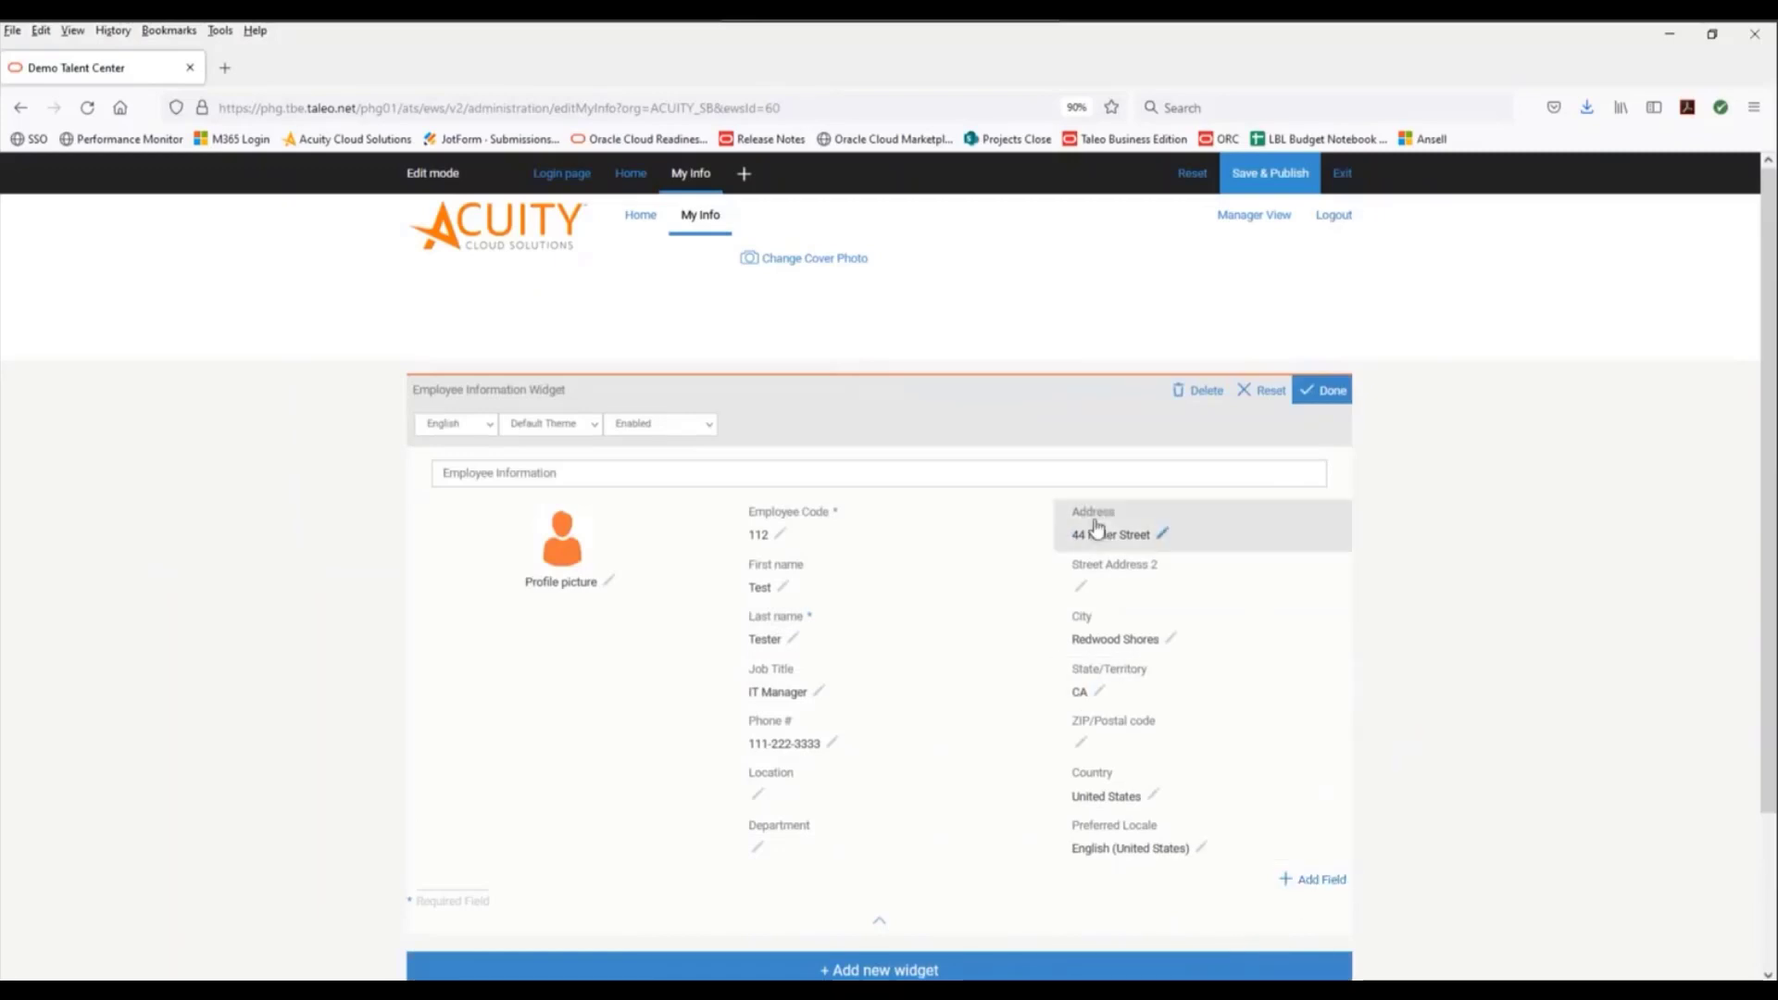
pyautogui.click(1322, 390)
# Add the My Requisitions widget to the My Info page.
pyautogui.scroll(-2, 980, 747)
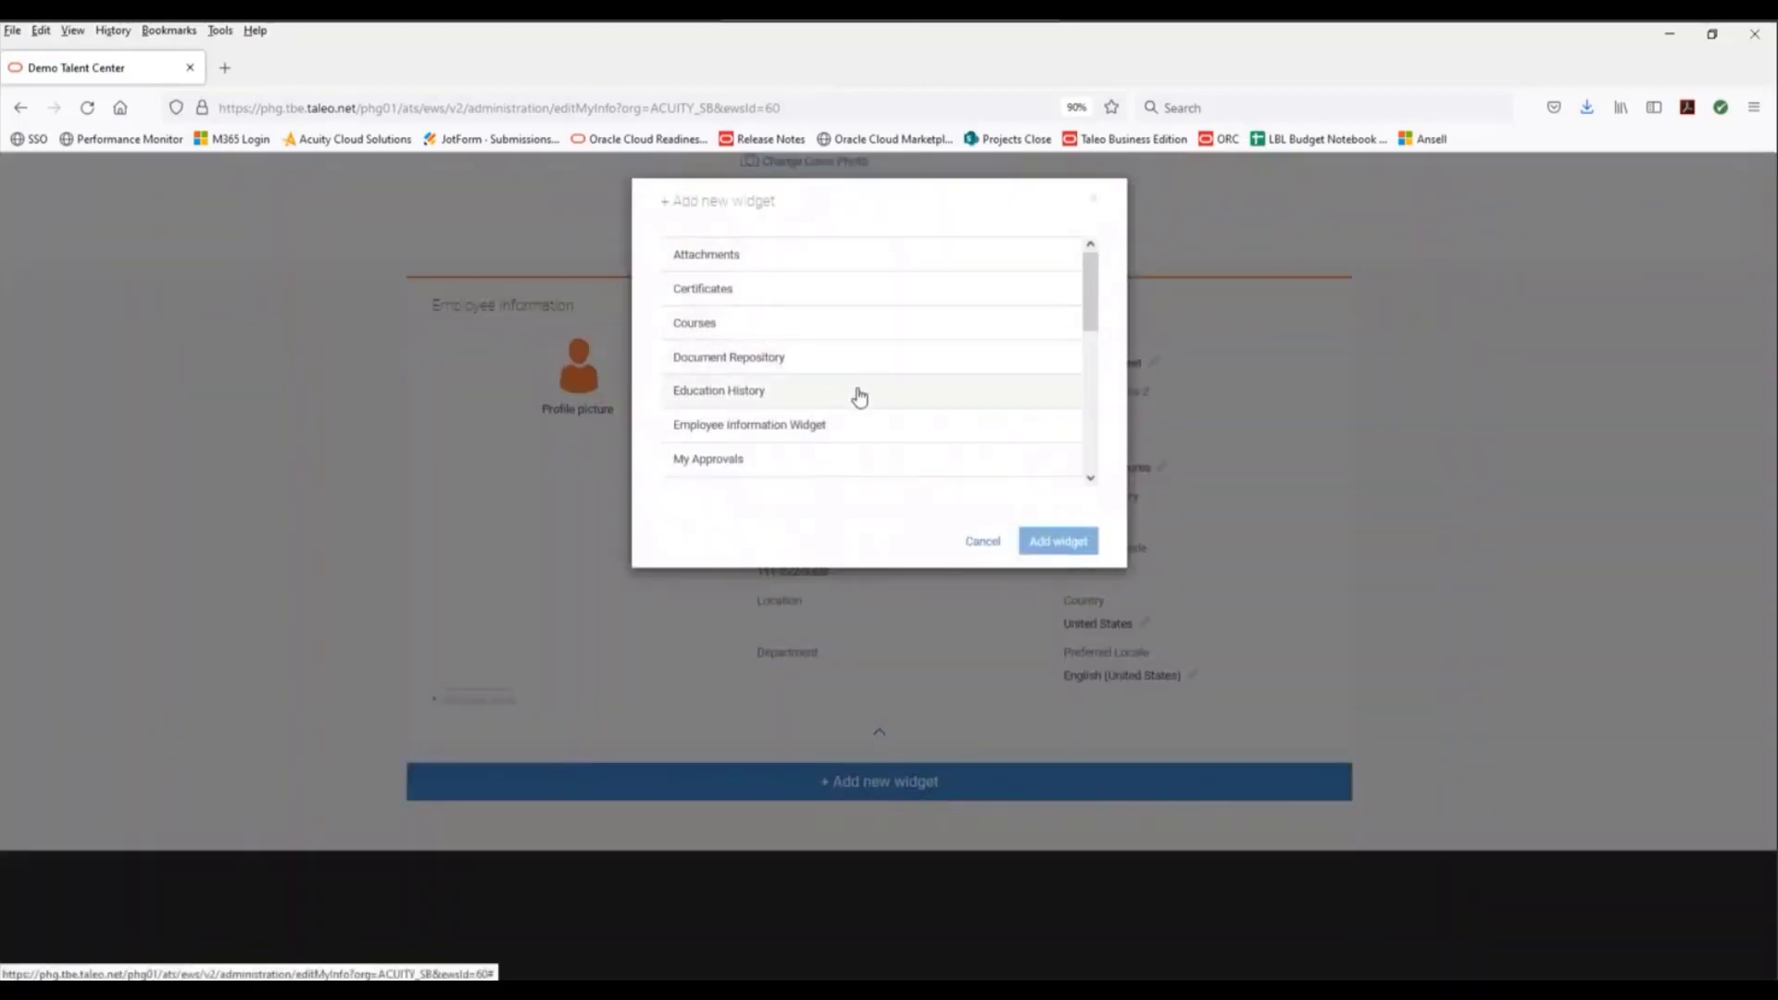
pyautogui.scroll(-1, 834, 407)
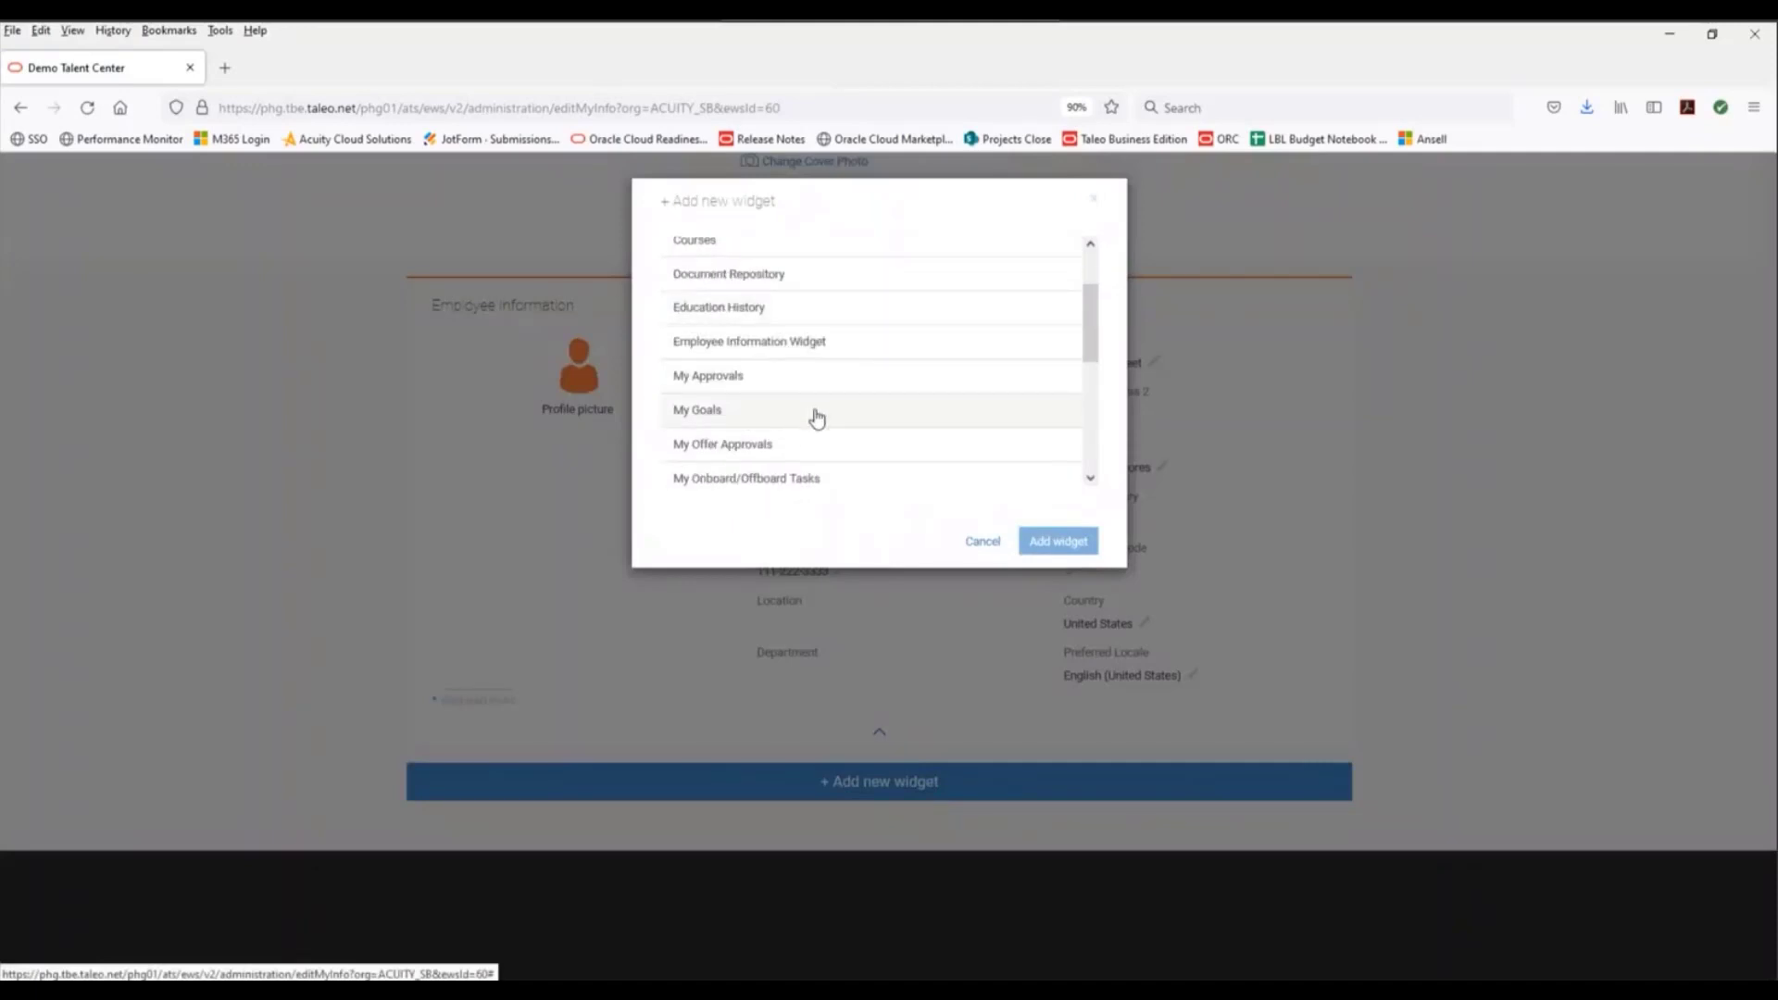
pyautogui.scroll(-1, 815, 417)
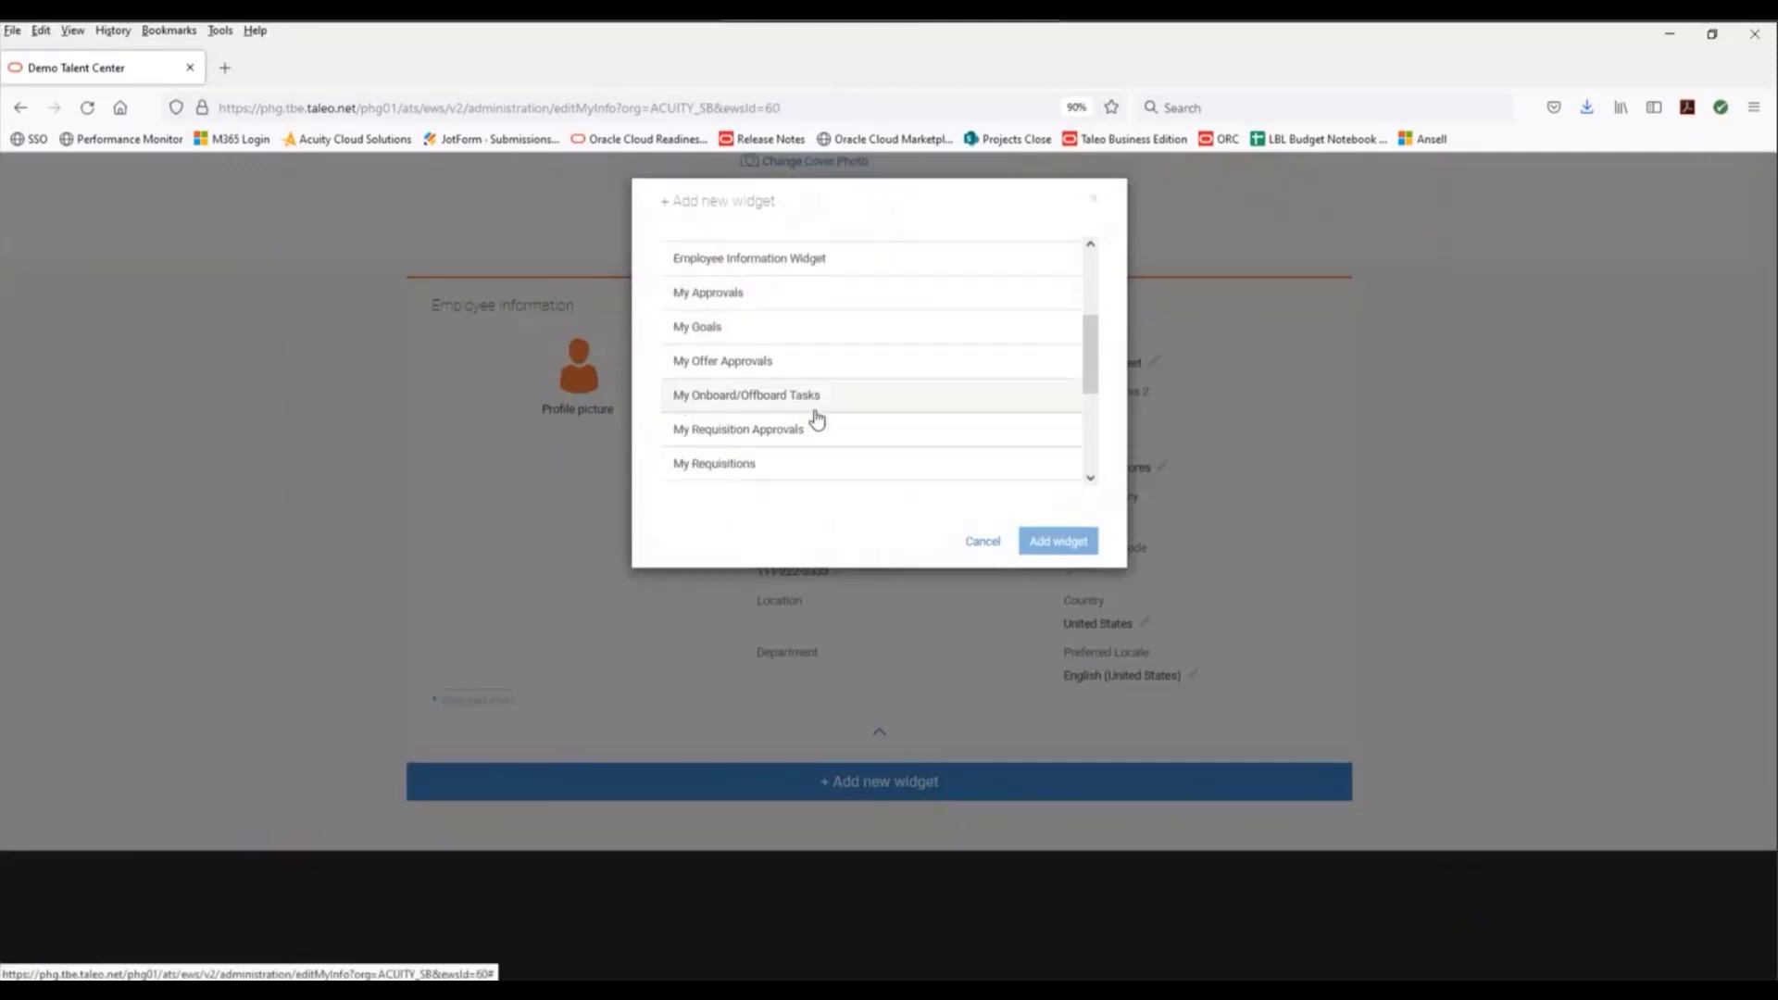
pyautogui.click(783, 473)
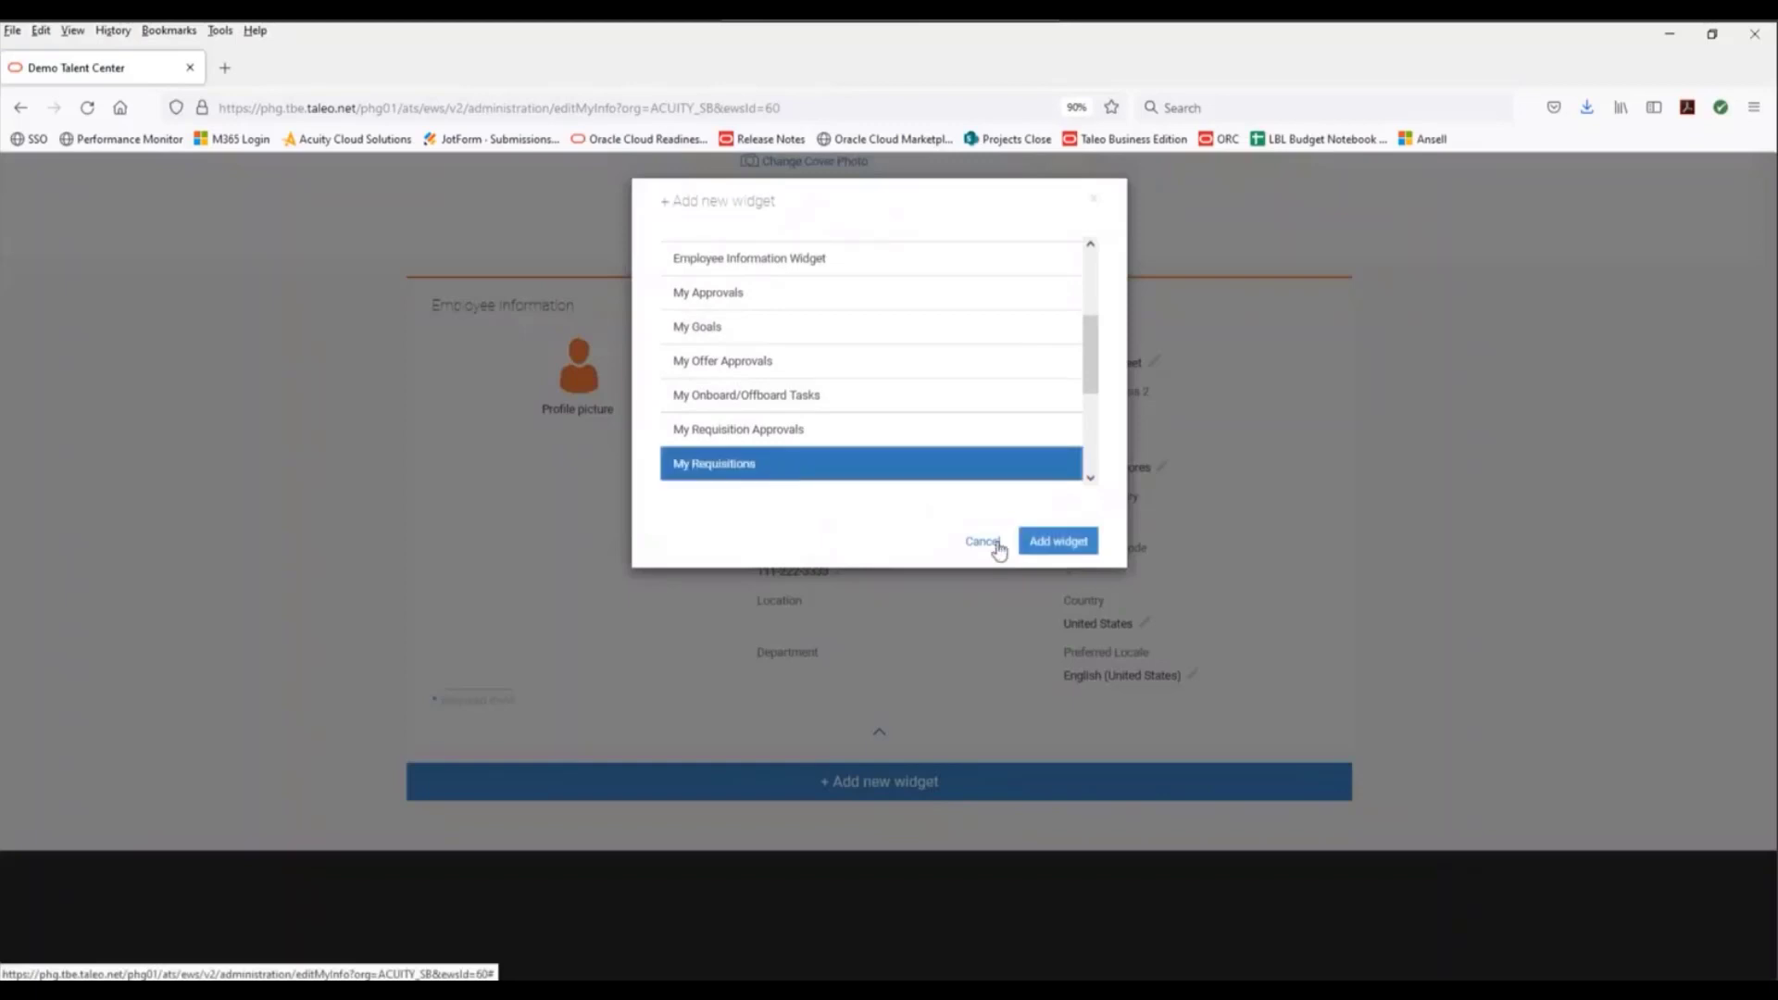
pyautogui.click(1072, 549)
# Examine the My Requisitions list and the extra columns available for it, leaving the widget's columns as they are.
pyautogui.scroll(-3, 1093, 741)
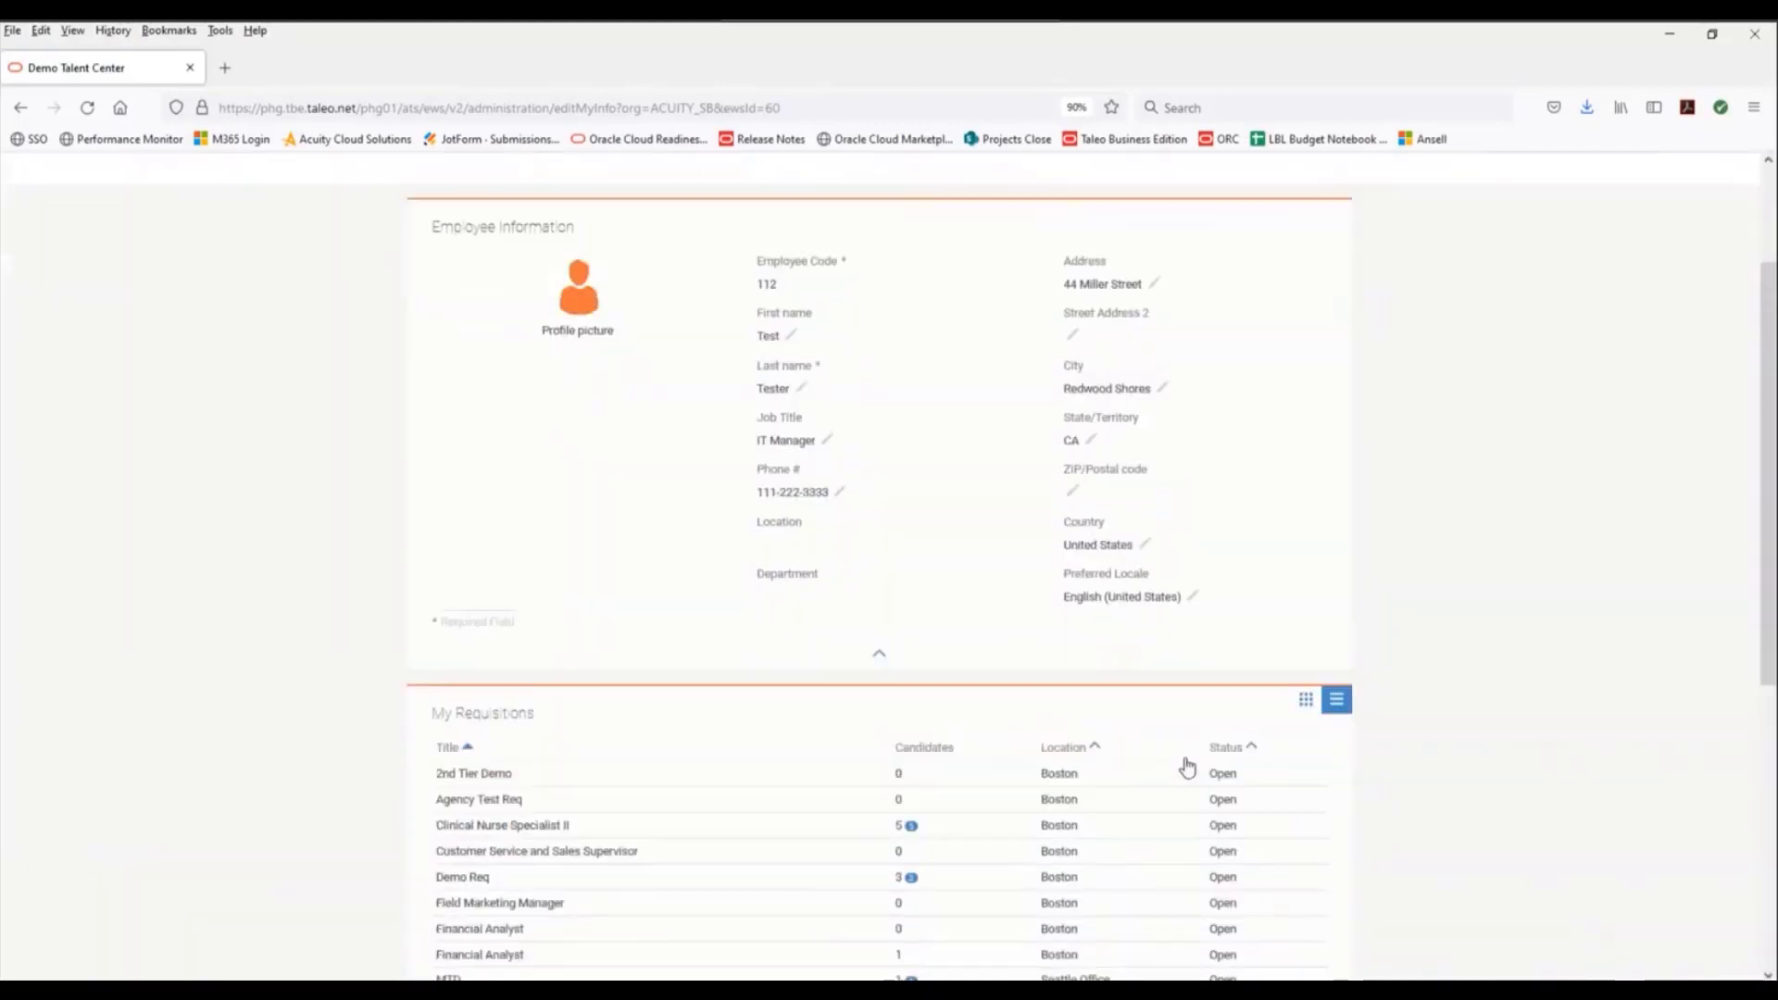
pyautogui.scroll(-1, 973, 681)
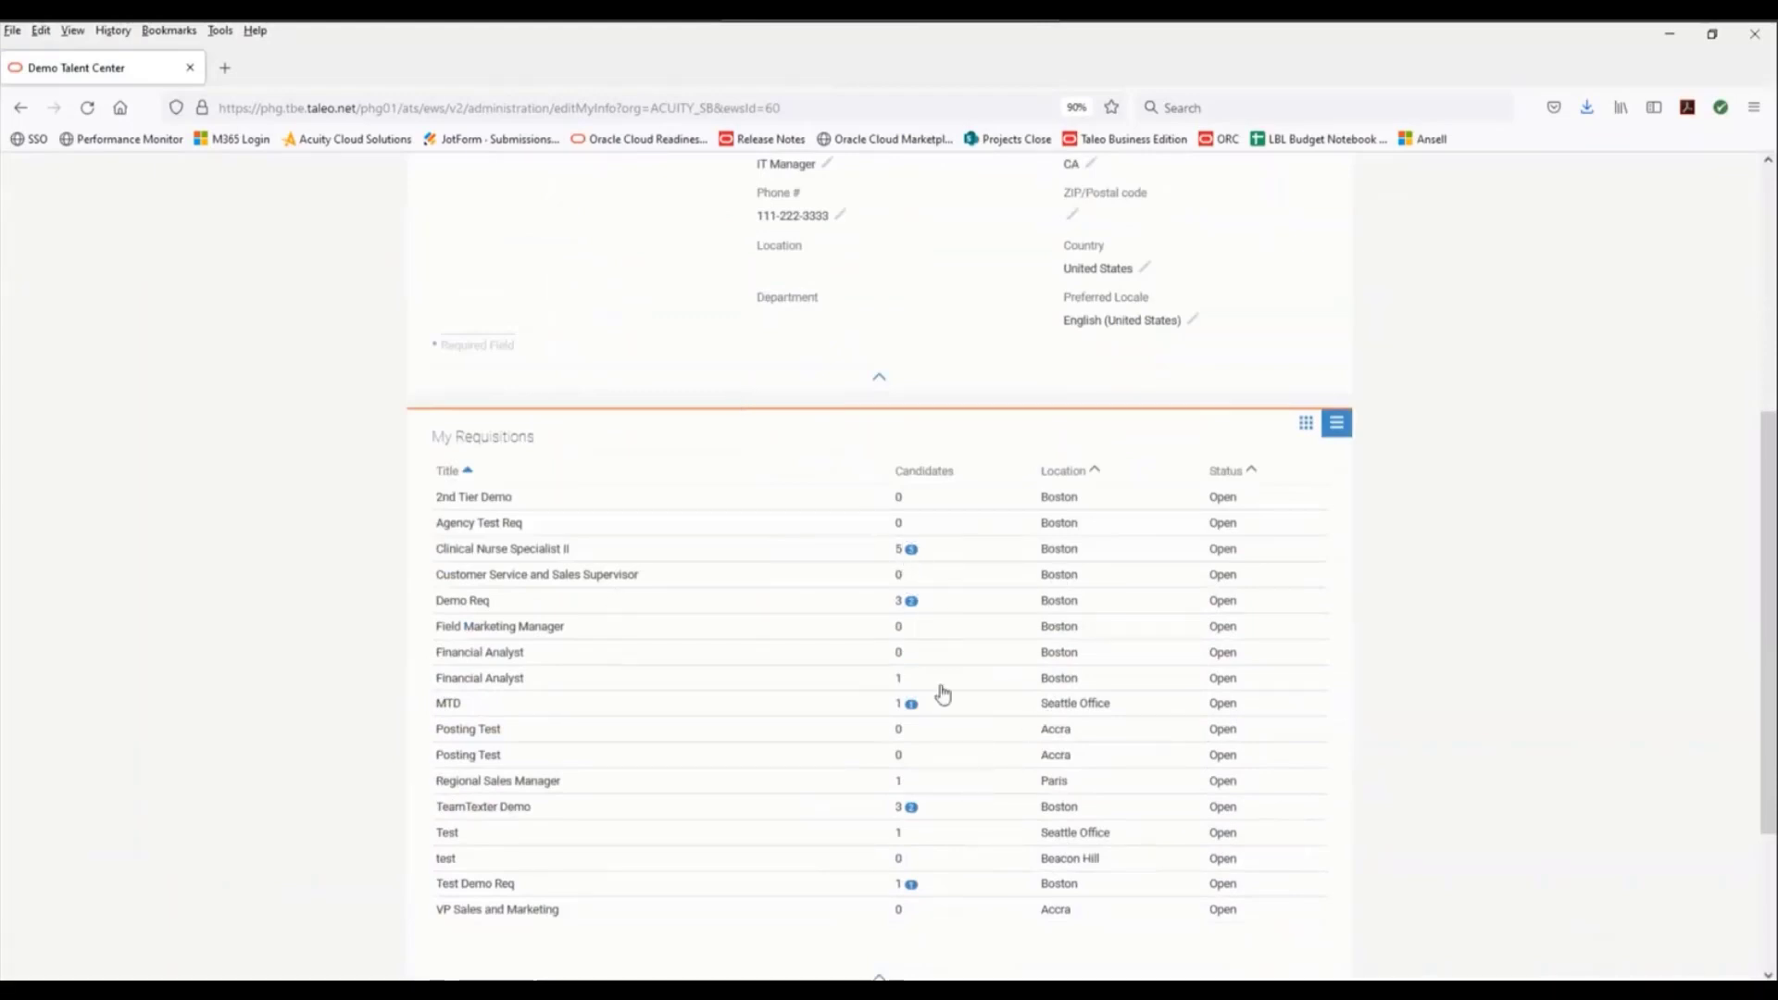
pyautogui.moveTo(943, 693)
pyautogui.scroll(-3, 1291, 643)
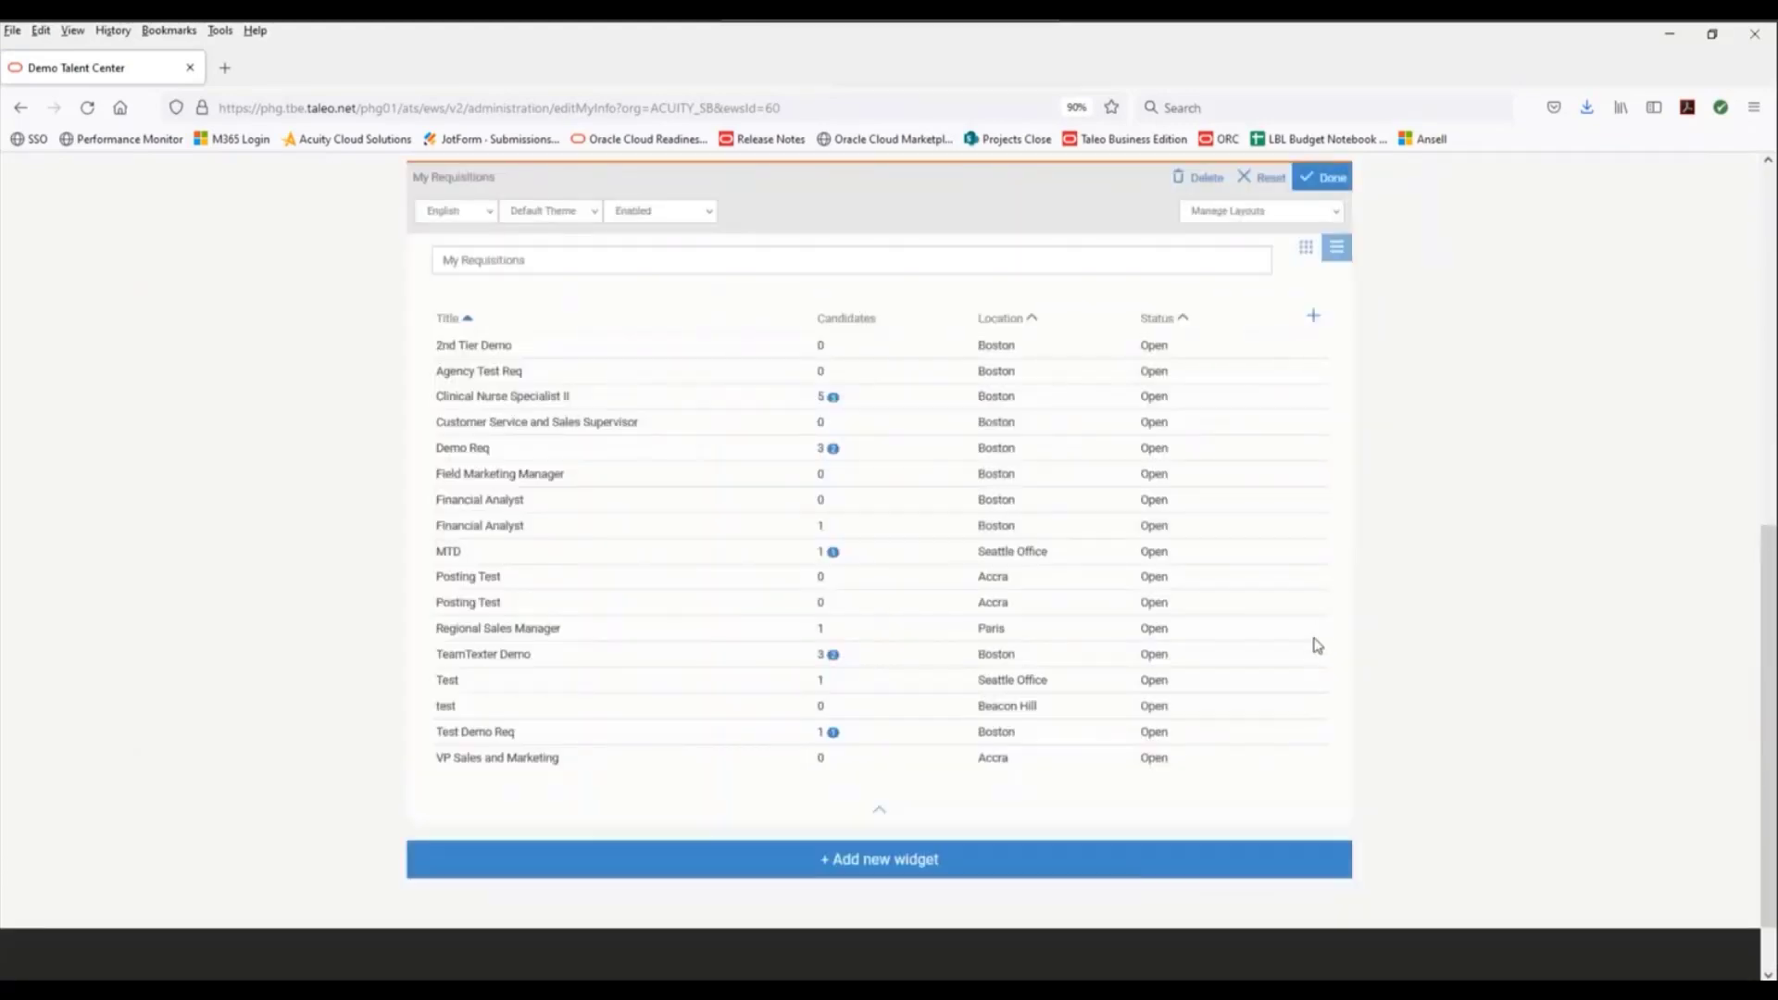
pyautogui.scroll(2, 1306, 555)
pyautogui.click(1314, 497)
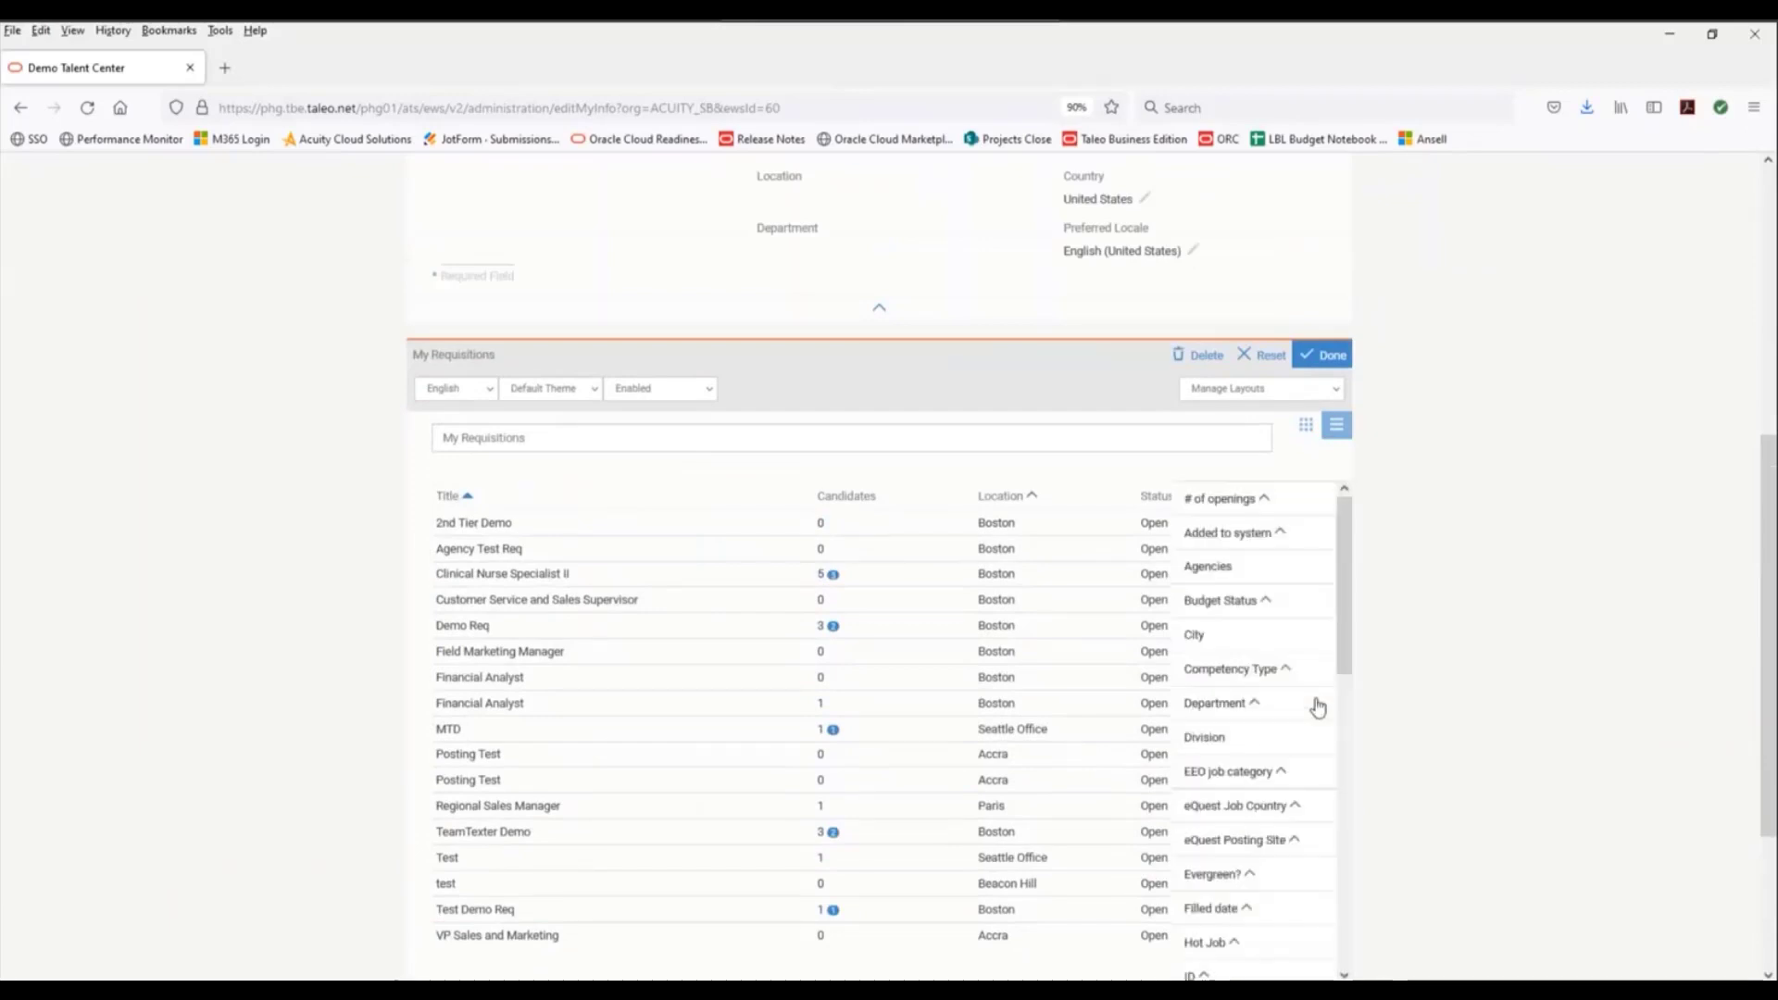
pyautogui.moveTo(1349, 553); pyautogui.dragTo(1349, 860)
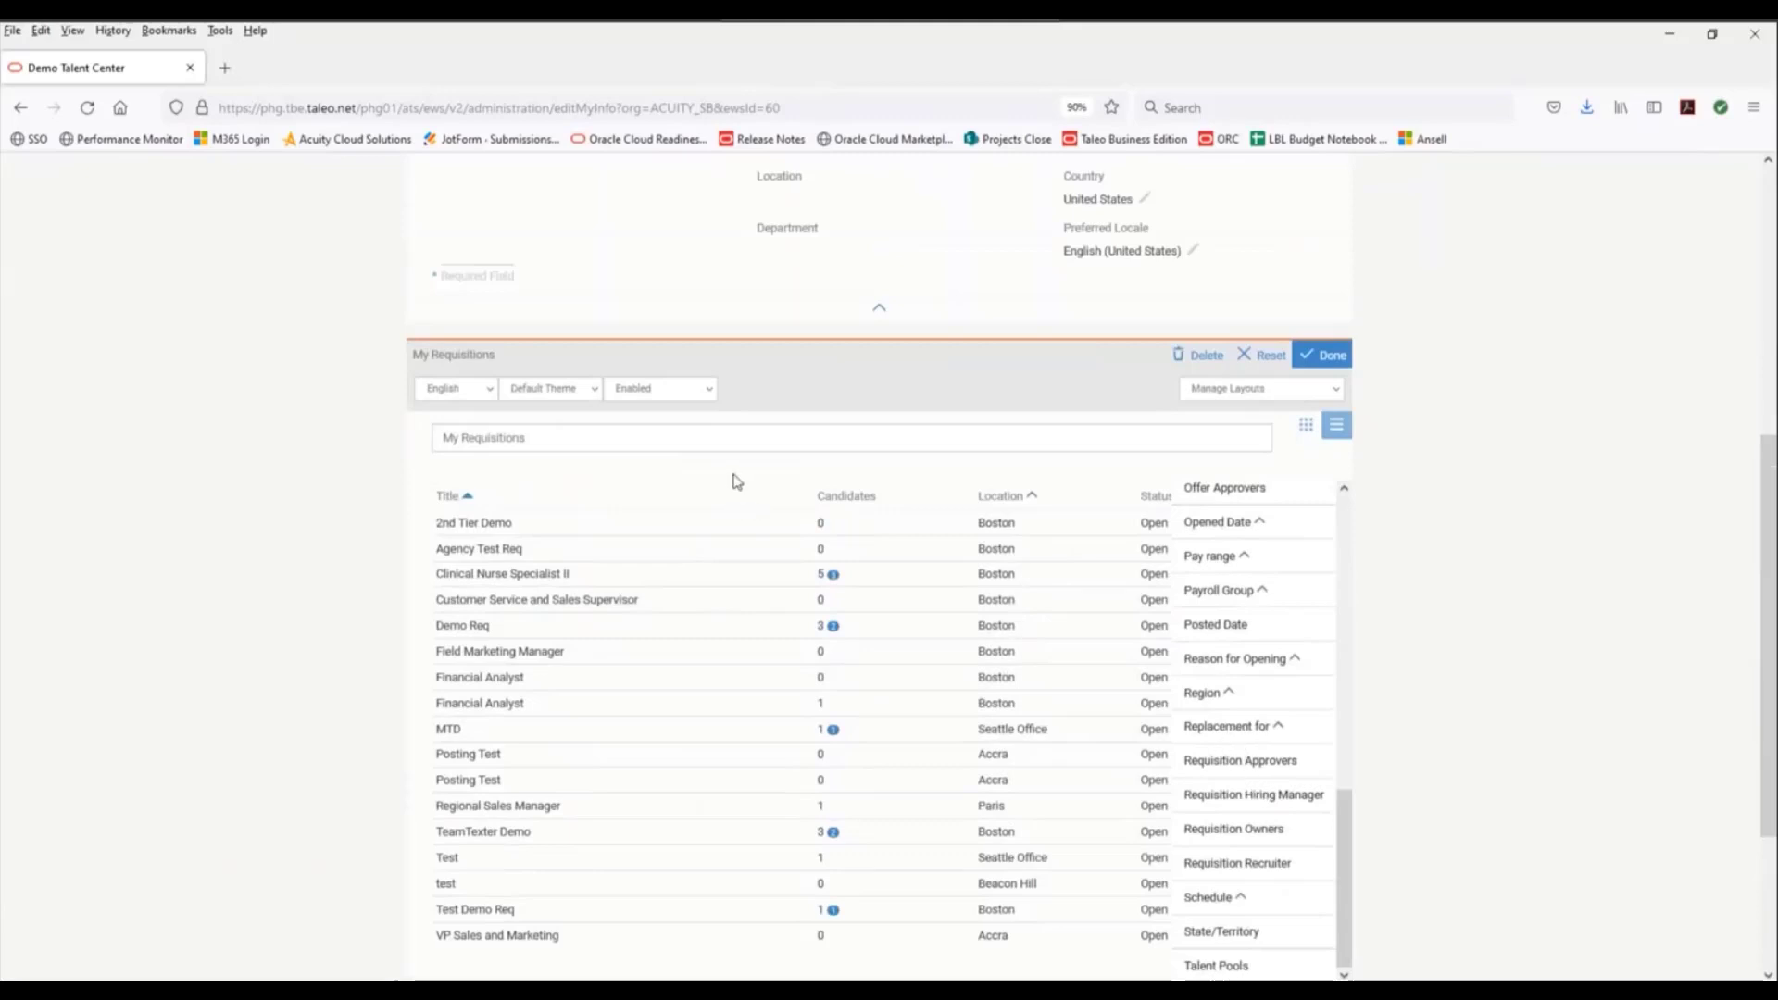
pyautogui.click(1109, 683)
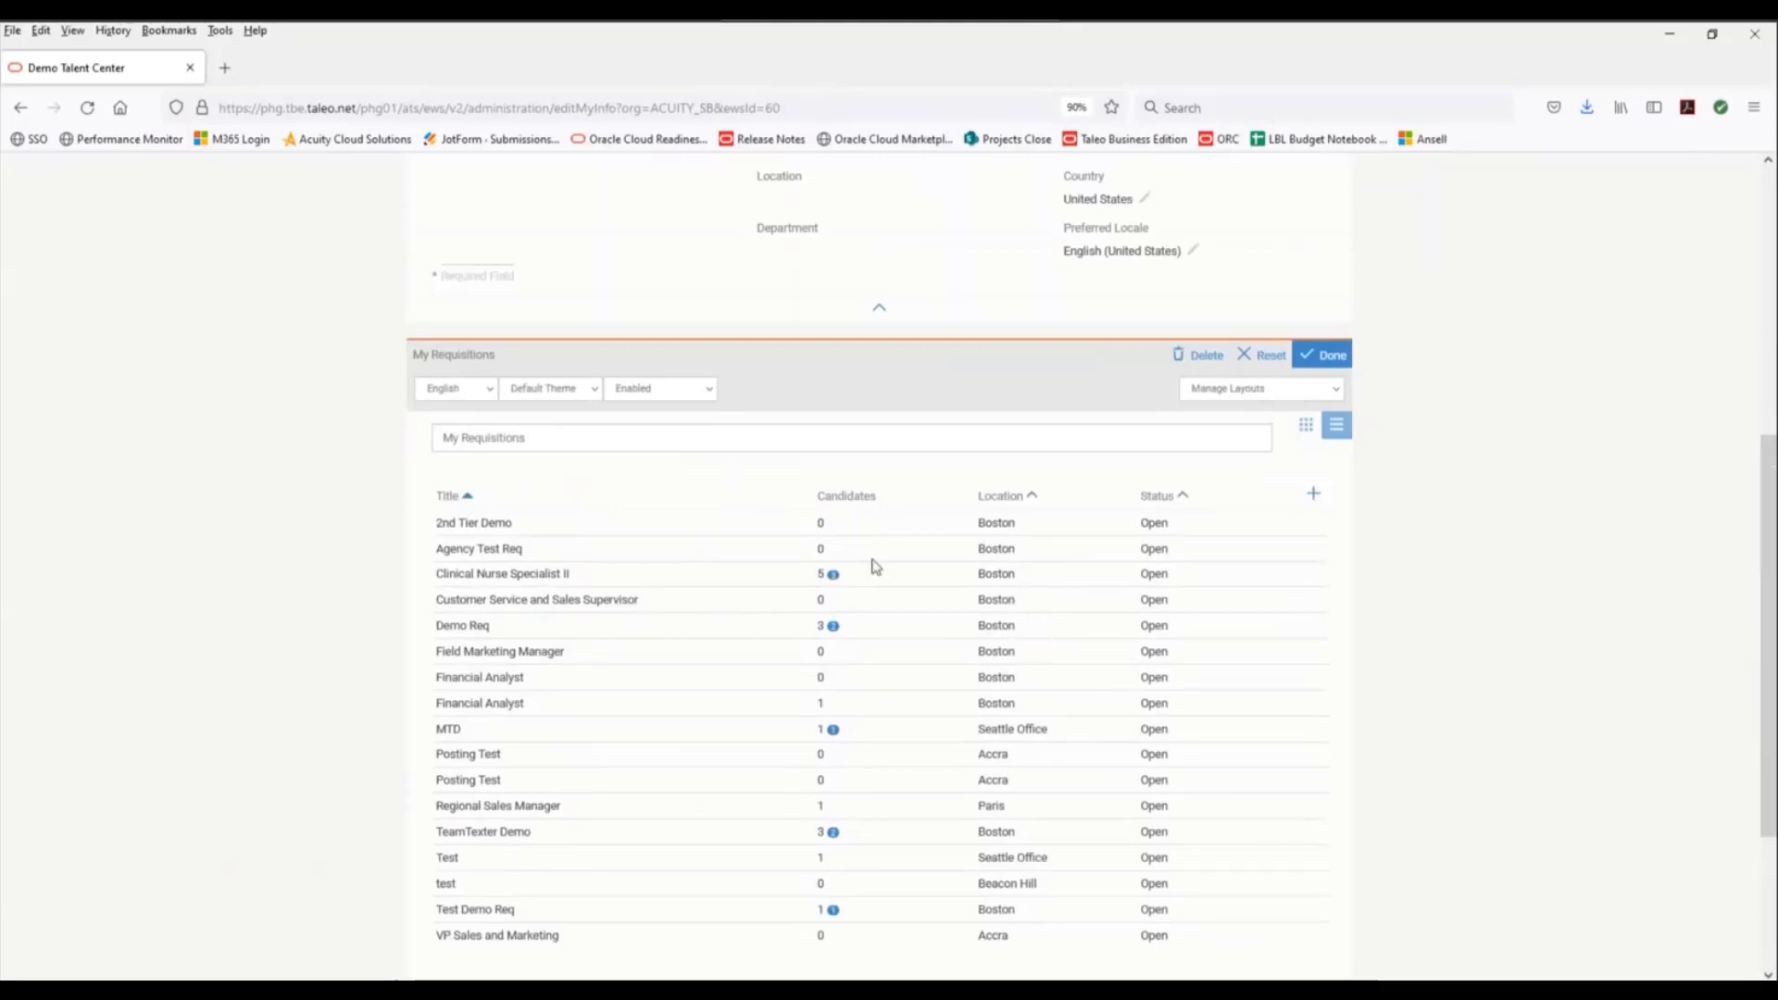
pyautogui.click(1322, 356)
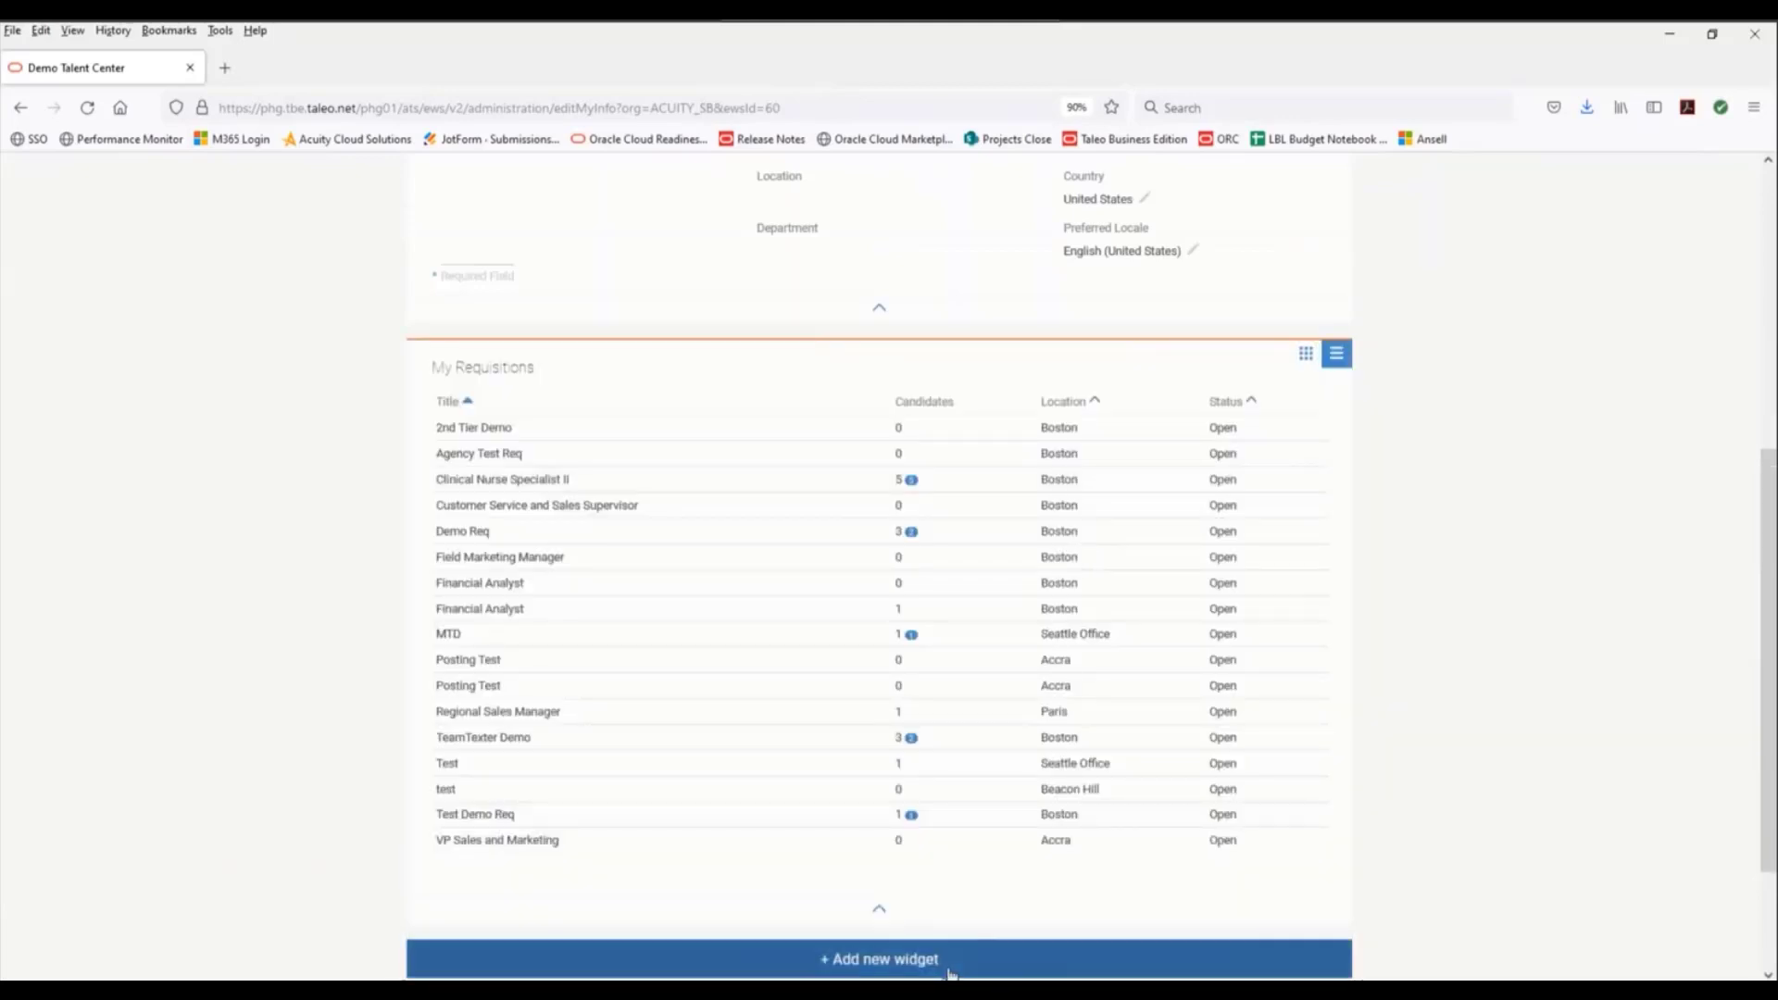
# Add the My Approvals widget to the My Info page below My Requisitions.
pyautogui.click(950, 972)
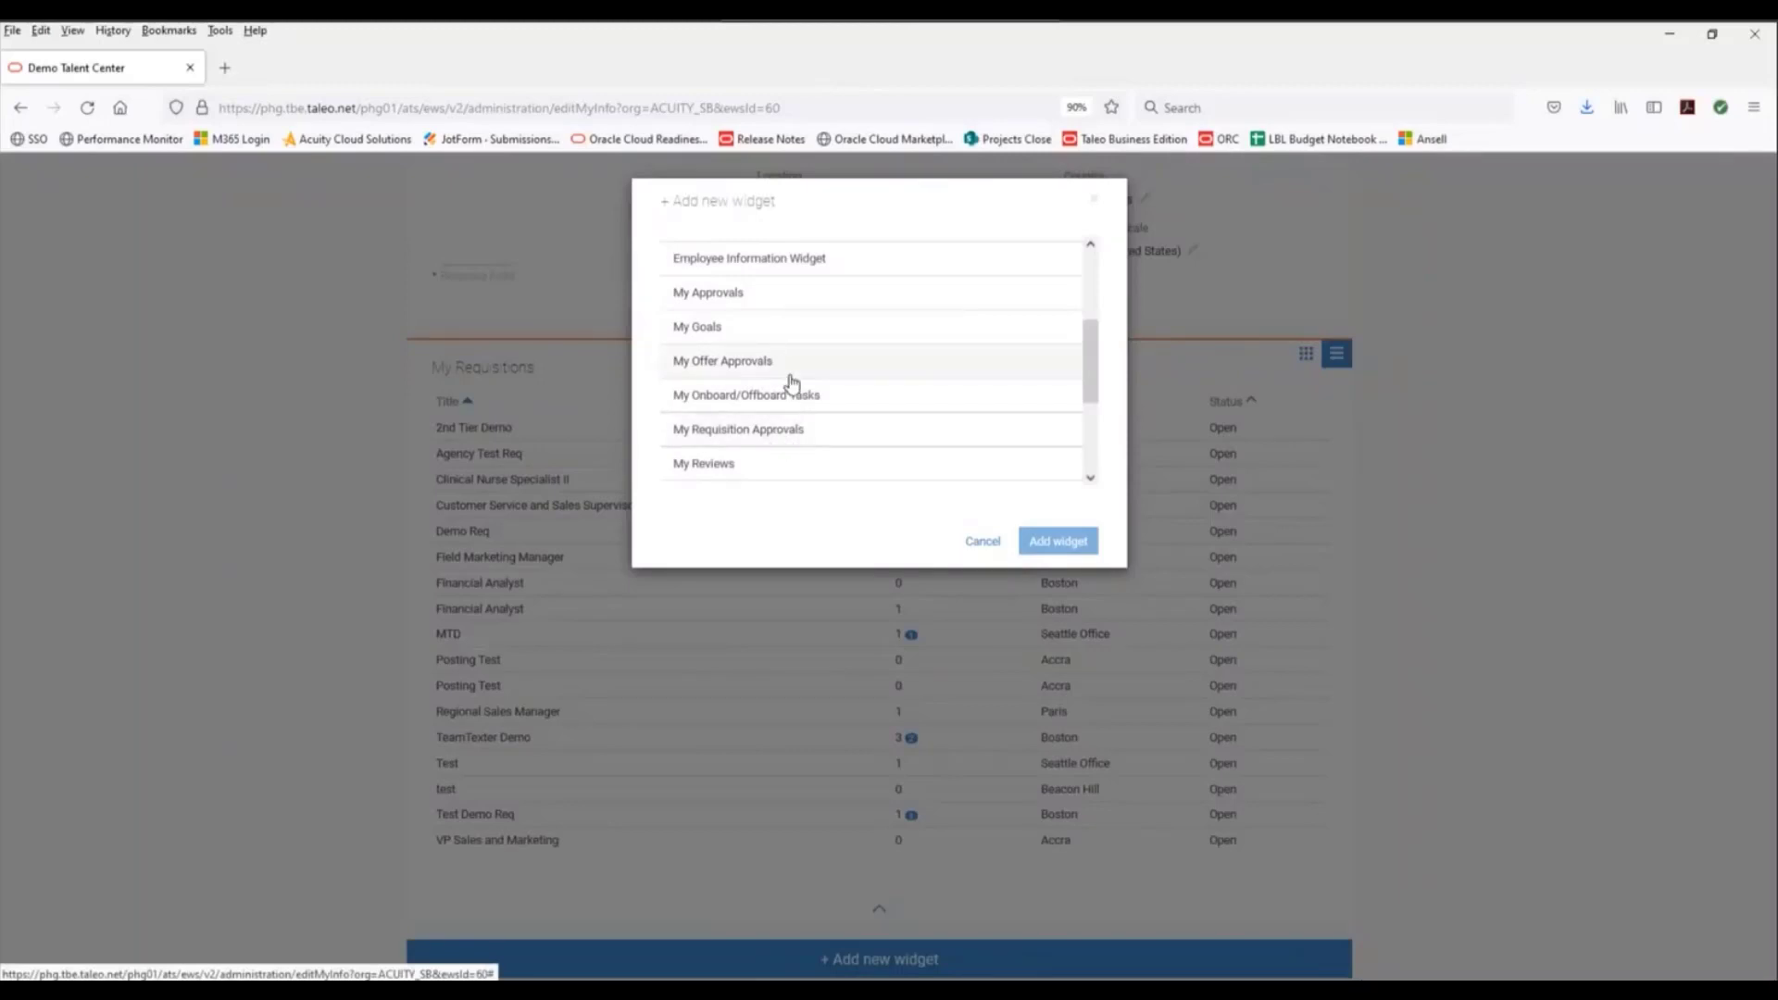
pyautogui.click(774, 292)
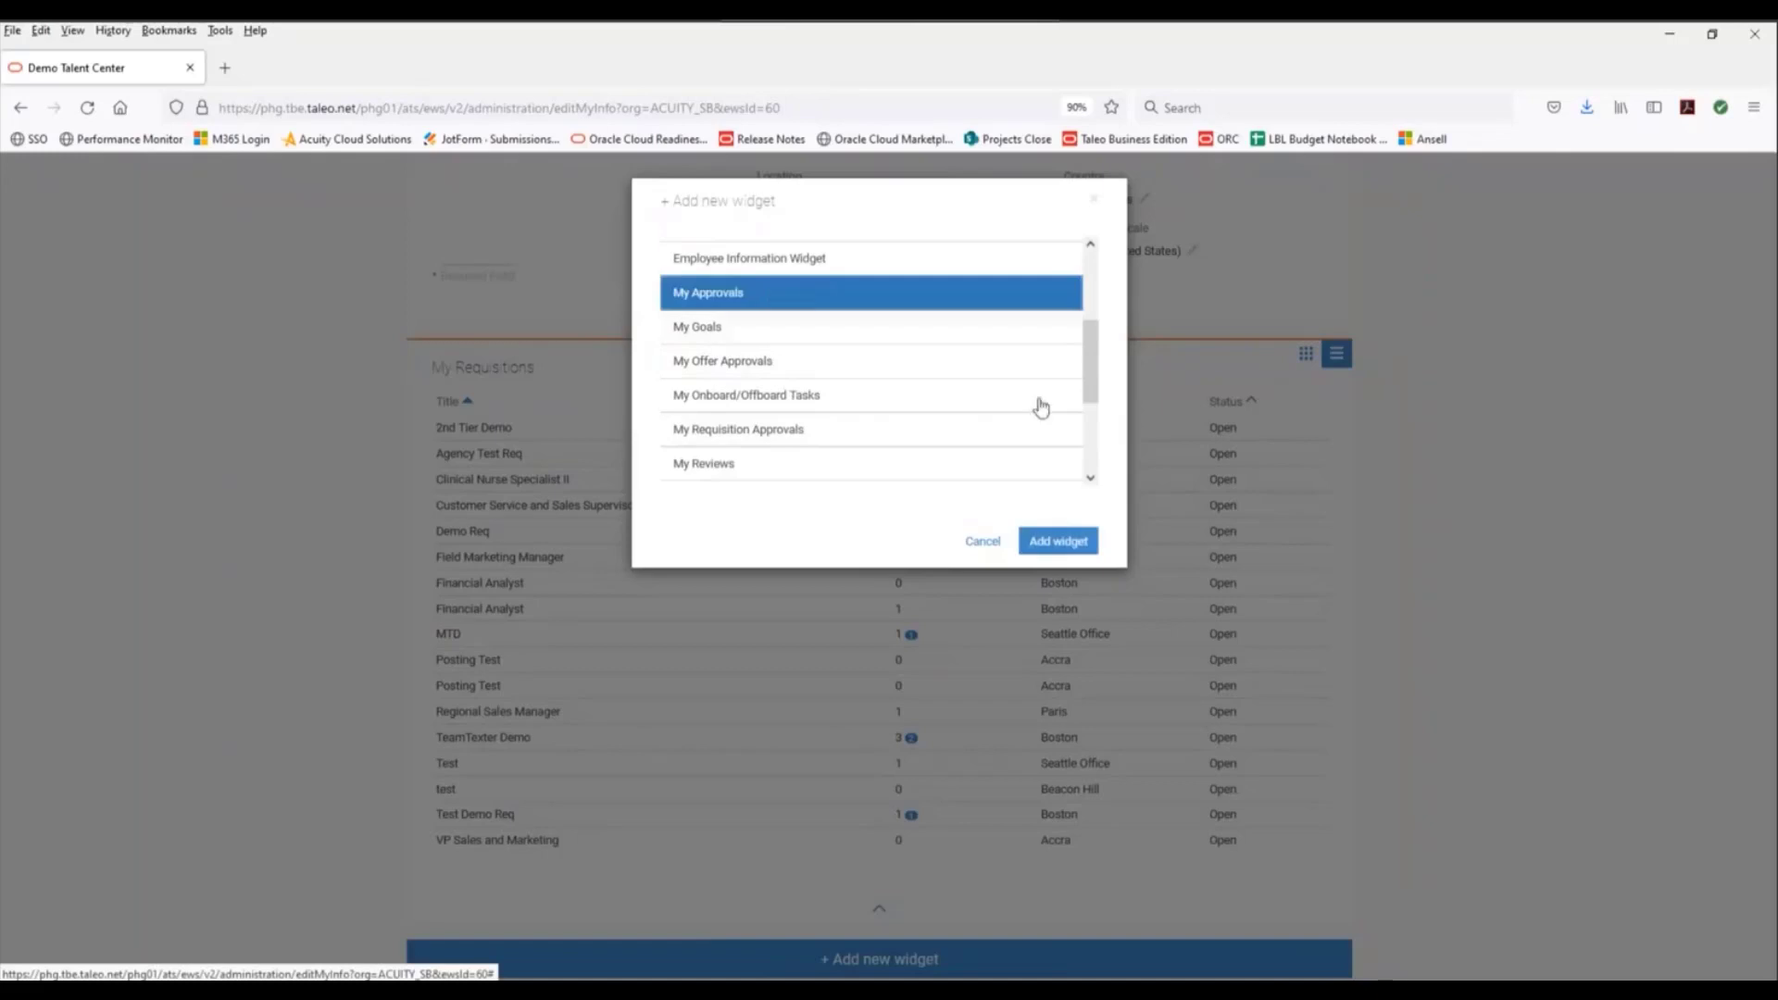
pyautogui.click(1059, 541)
pyautogui.scroll(-5, 1297, 676)
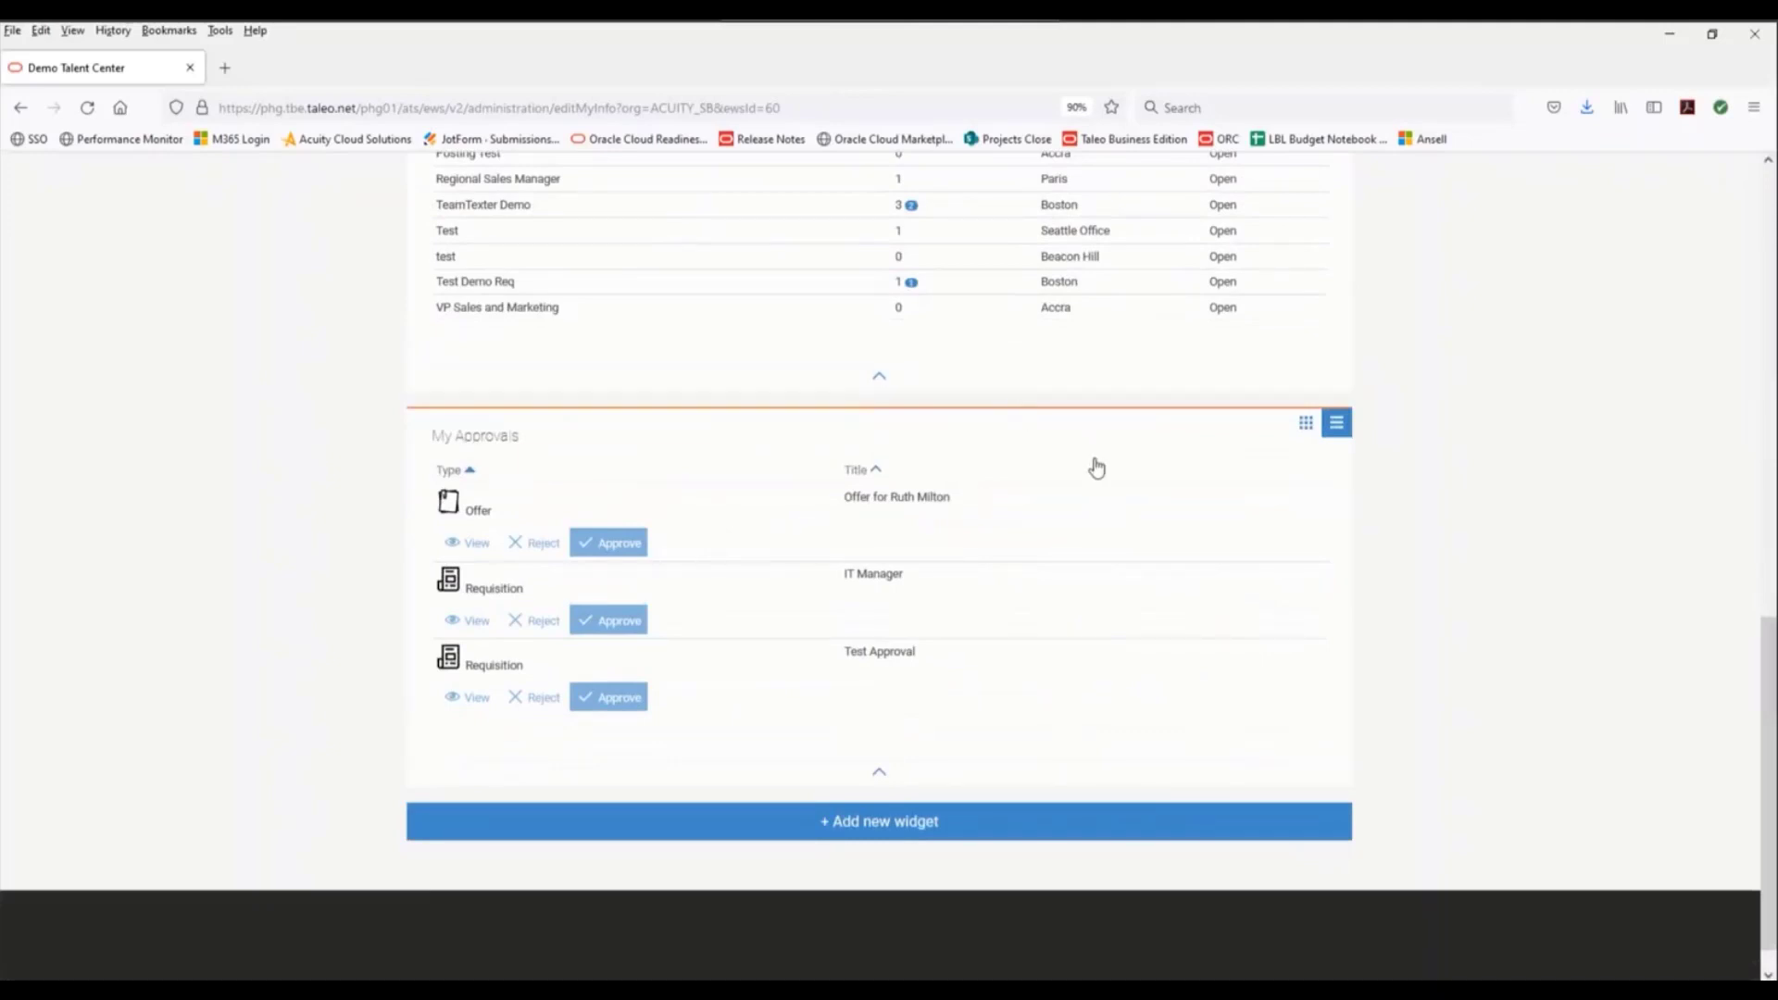
# Review the remaining widgets available for the My Info page without adding one, and return to the page's beginning.
pyautogui.click(969, 817)
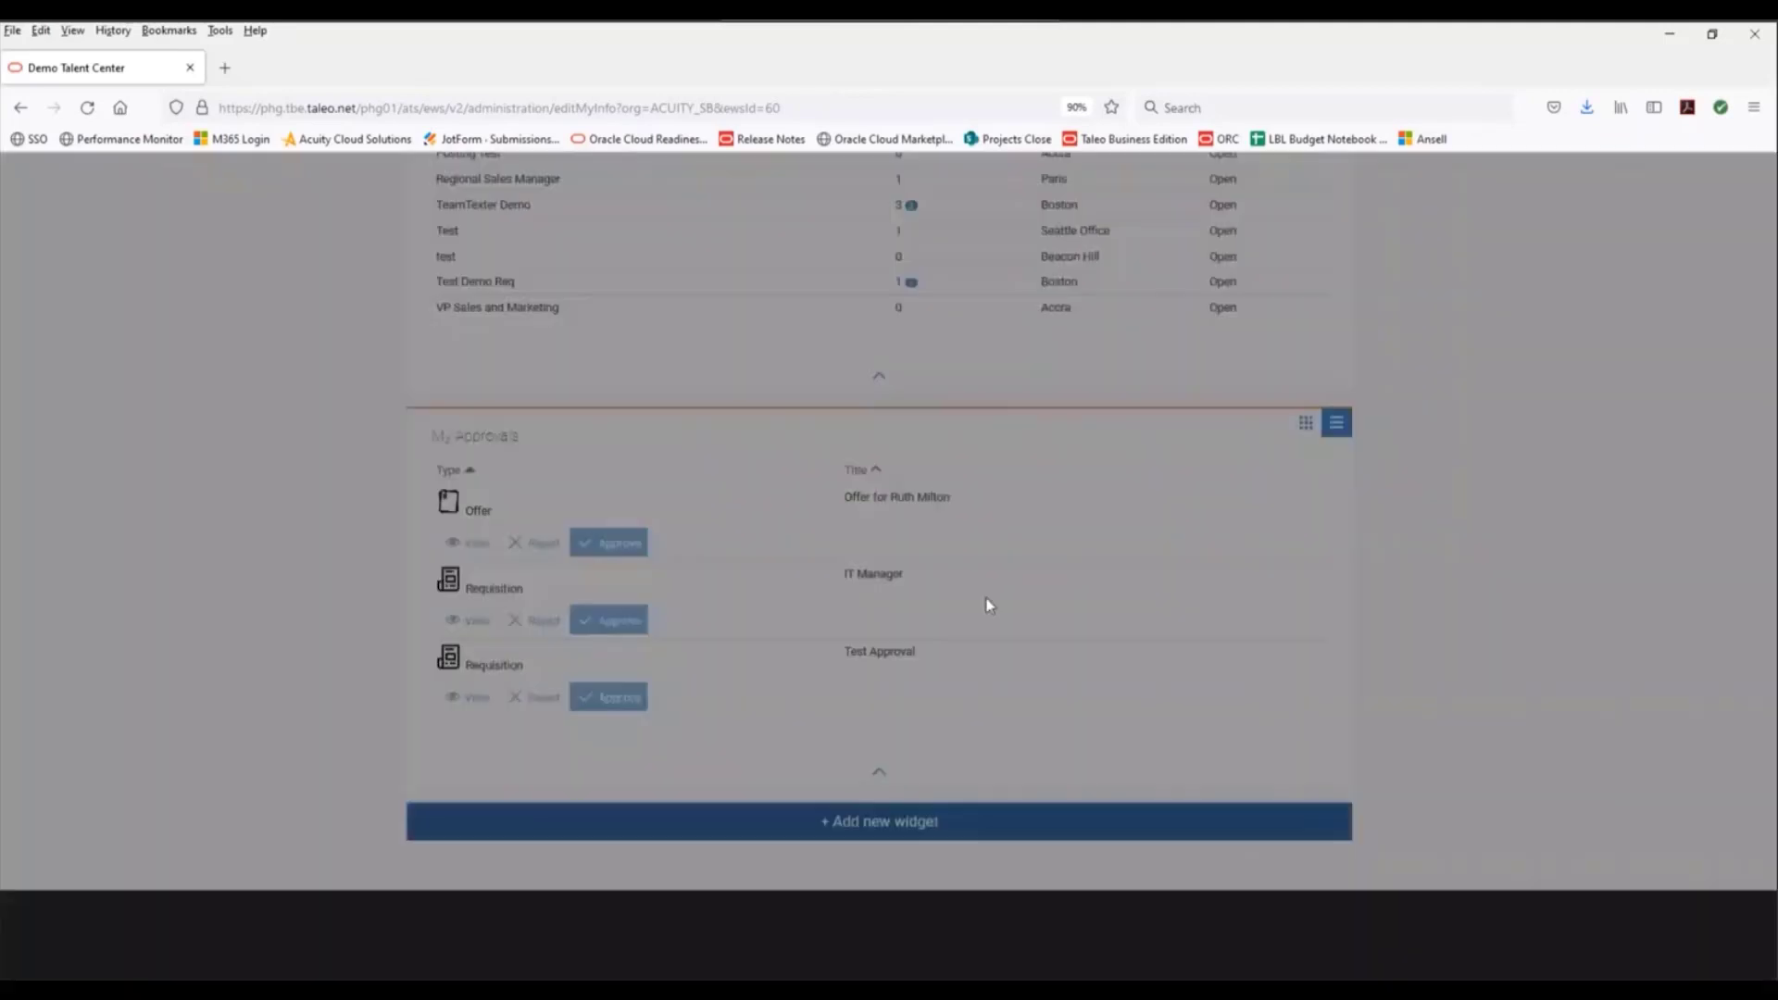
pyautogui.scroll(5, 850, 337)
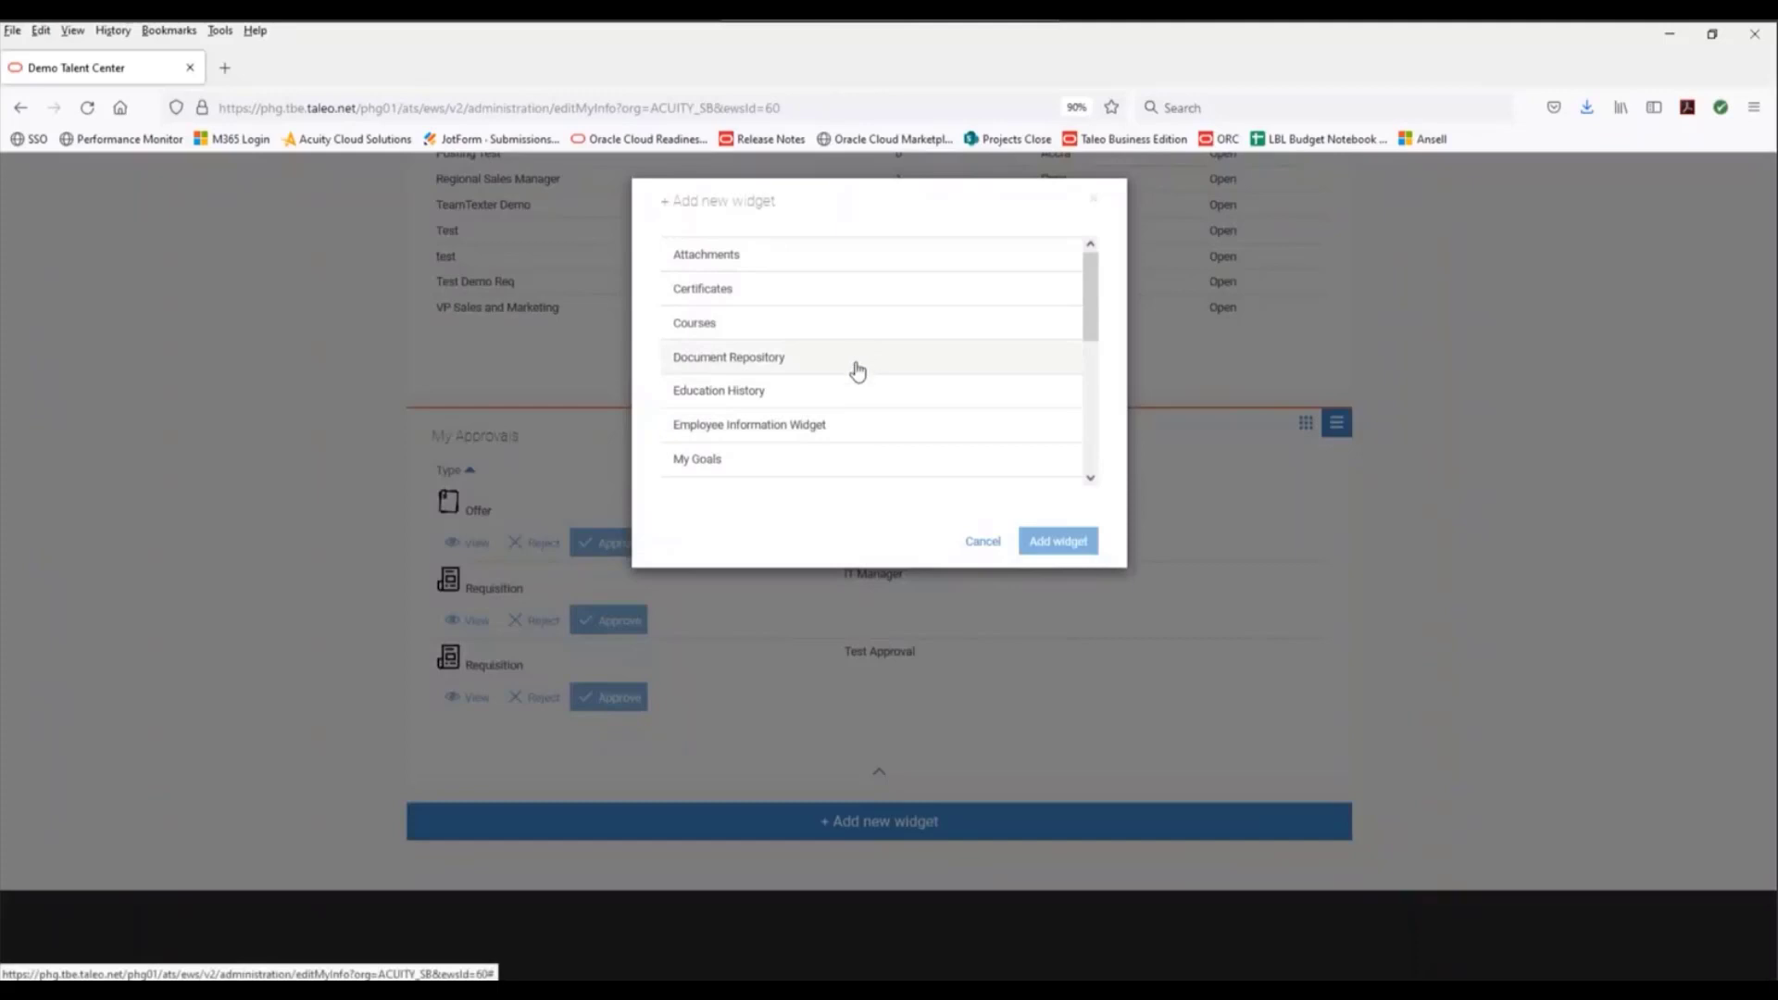
pyautogui.scroll(-2, 845, 400)
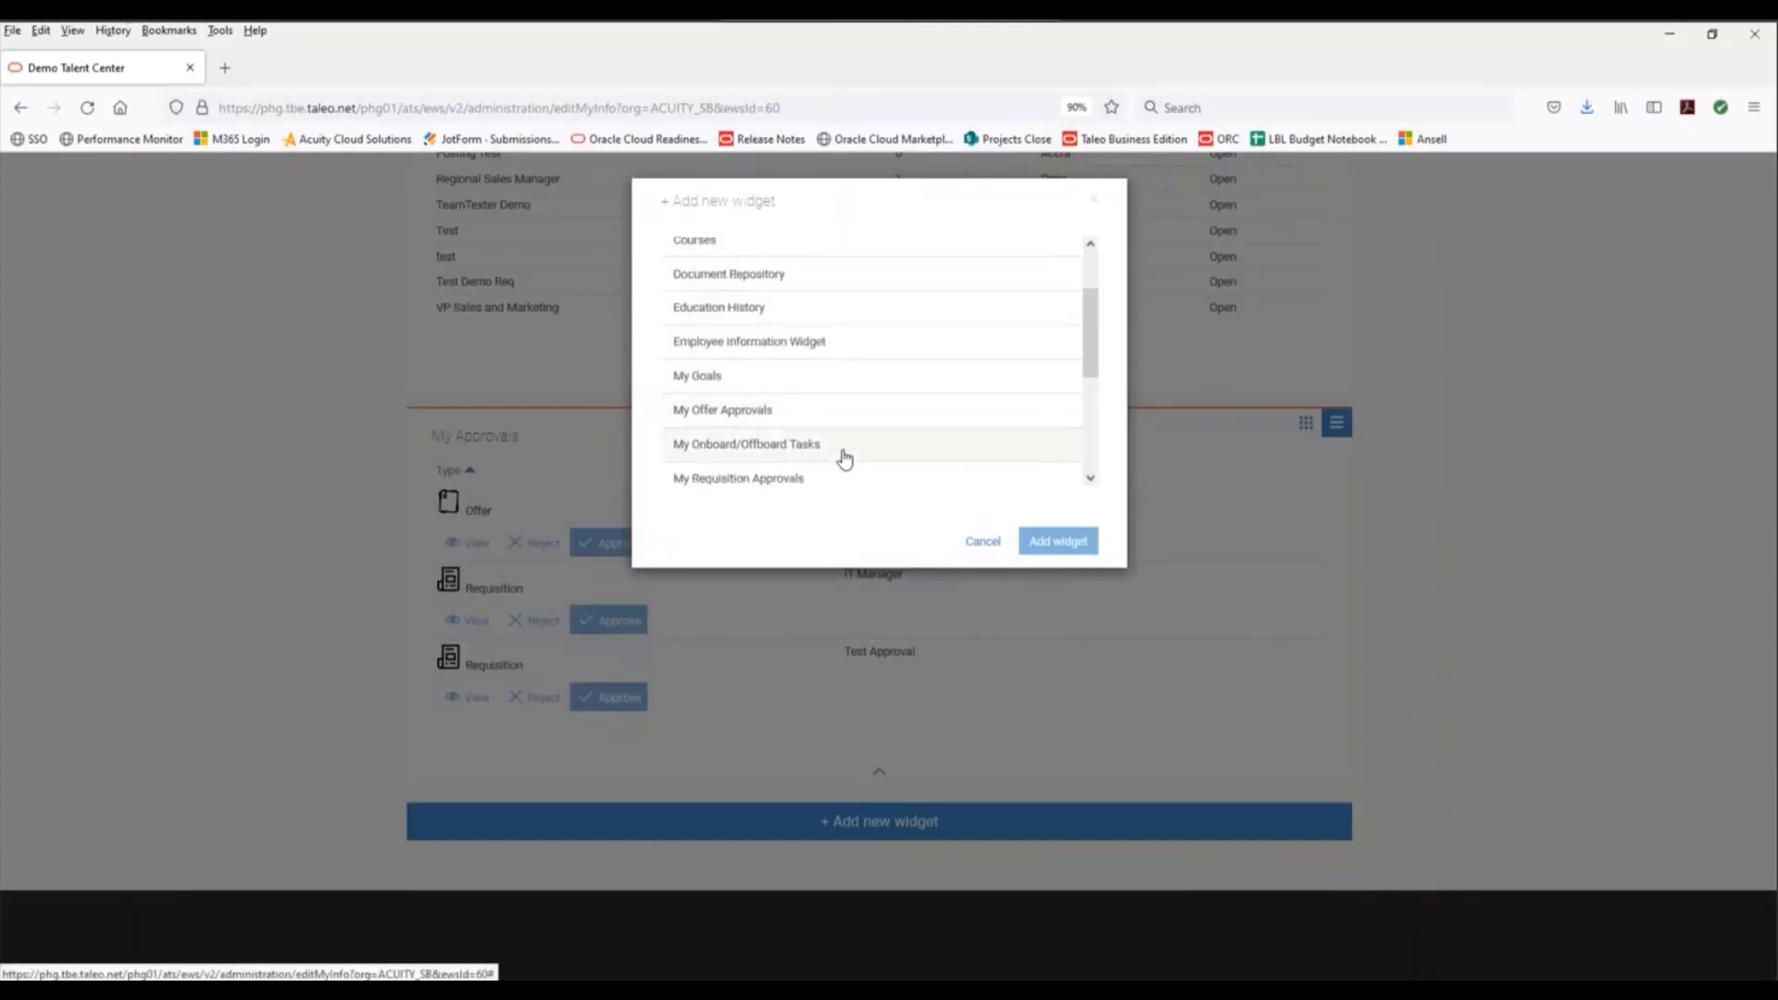
pyautogui.scroll(-2, 846, 394)
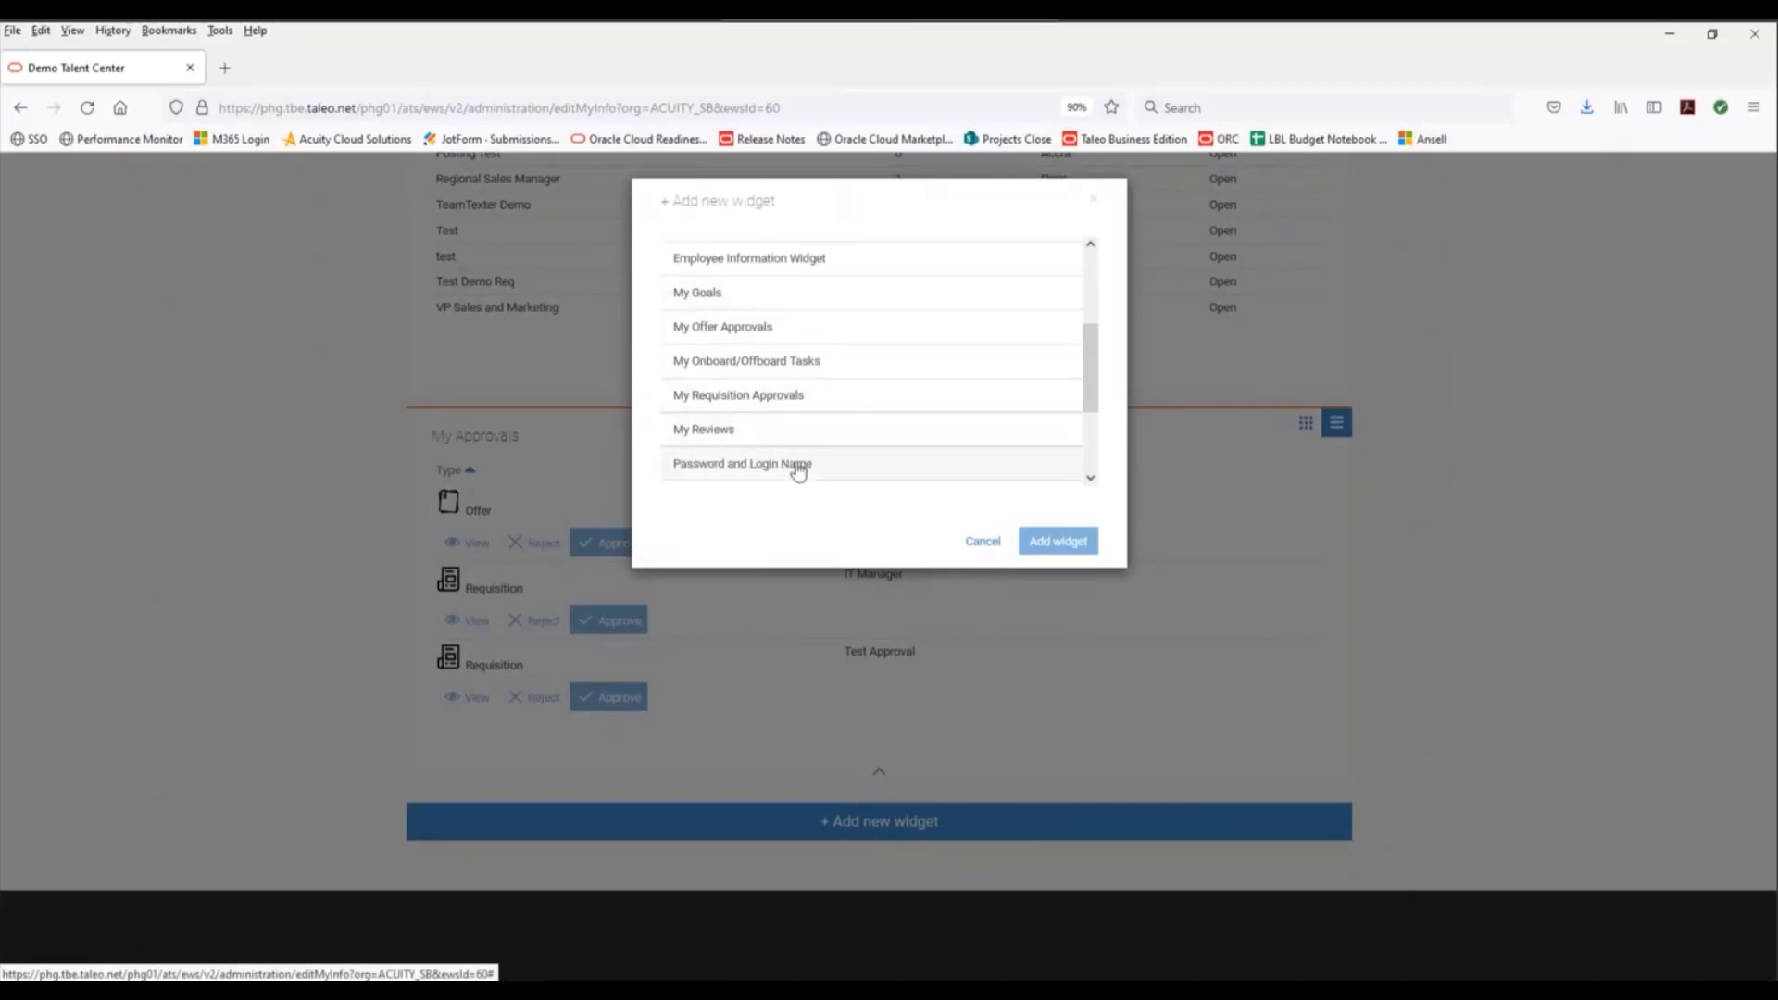
pyautogui.click(984, 542)
pyautogui.scroll(12, 1548, 605)
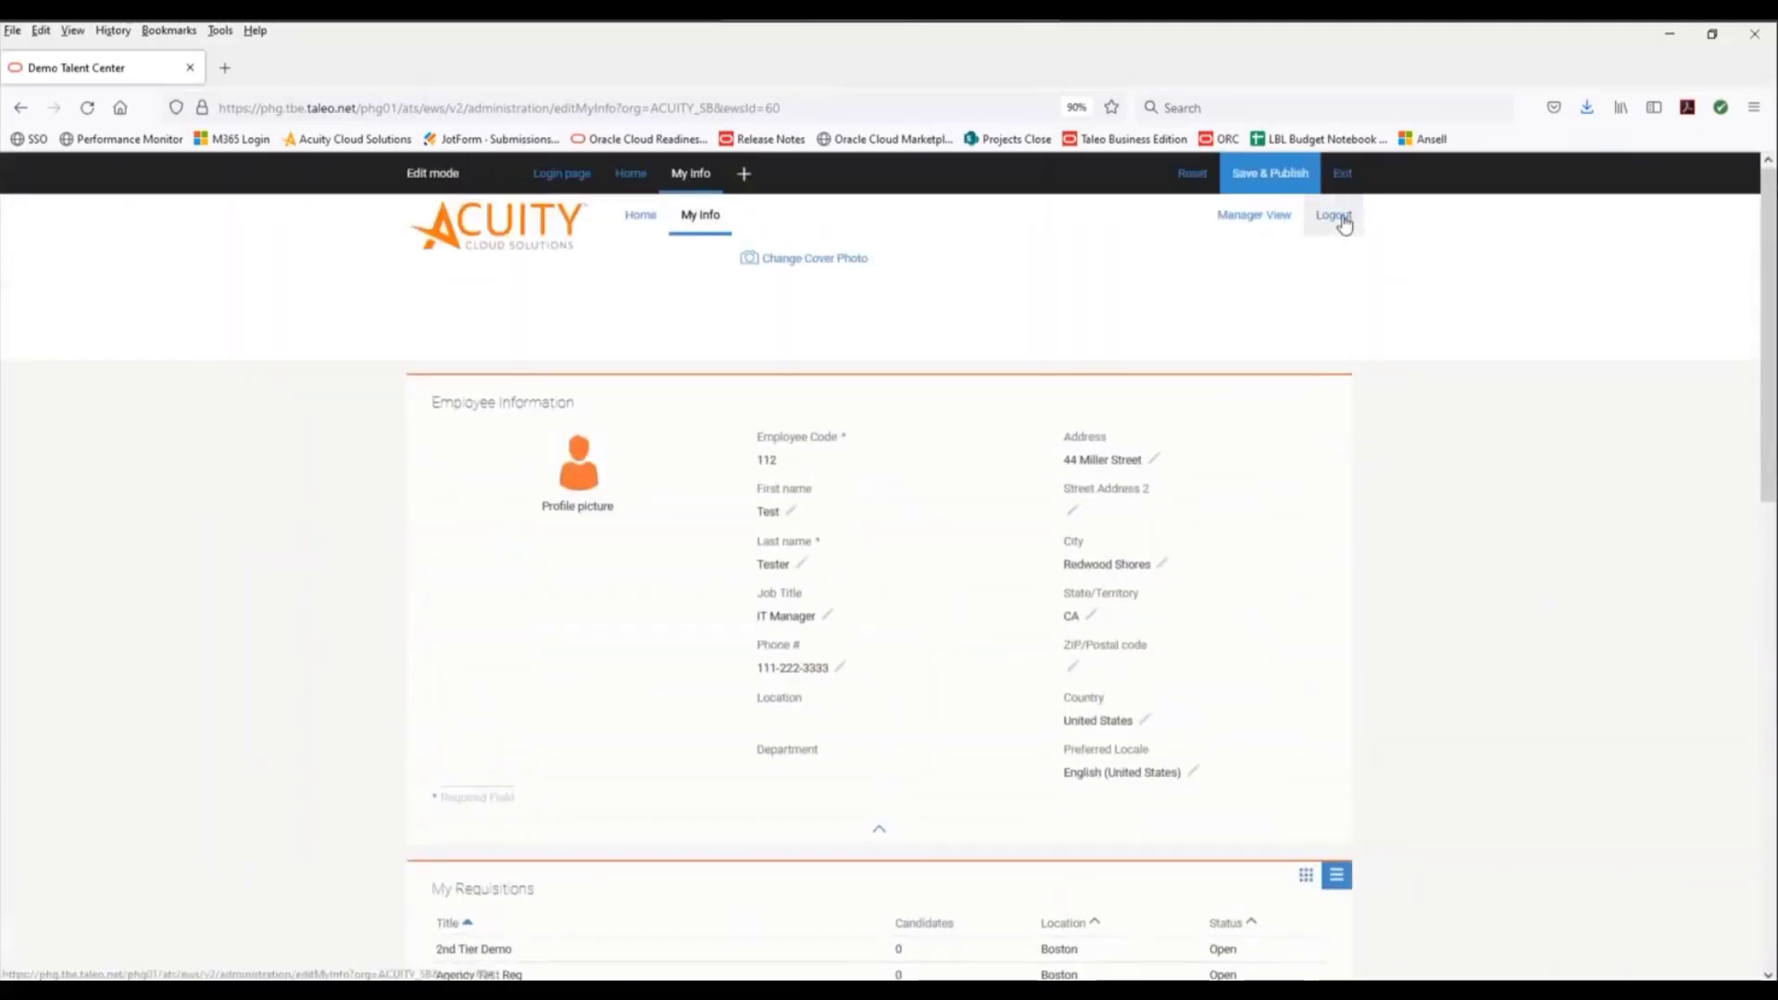
# Save and publish the customized talent center pages, check the My Info widgets, and exit edit mode.
pyautogui.click(1269, 176)
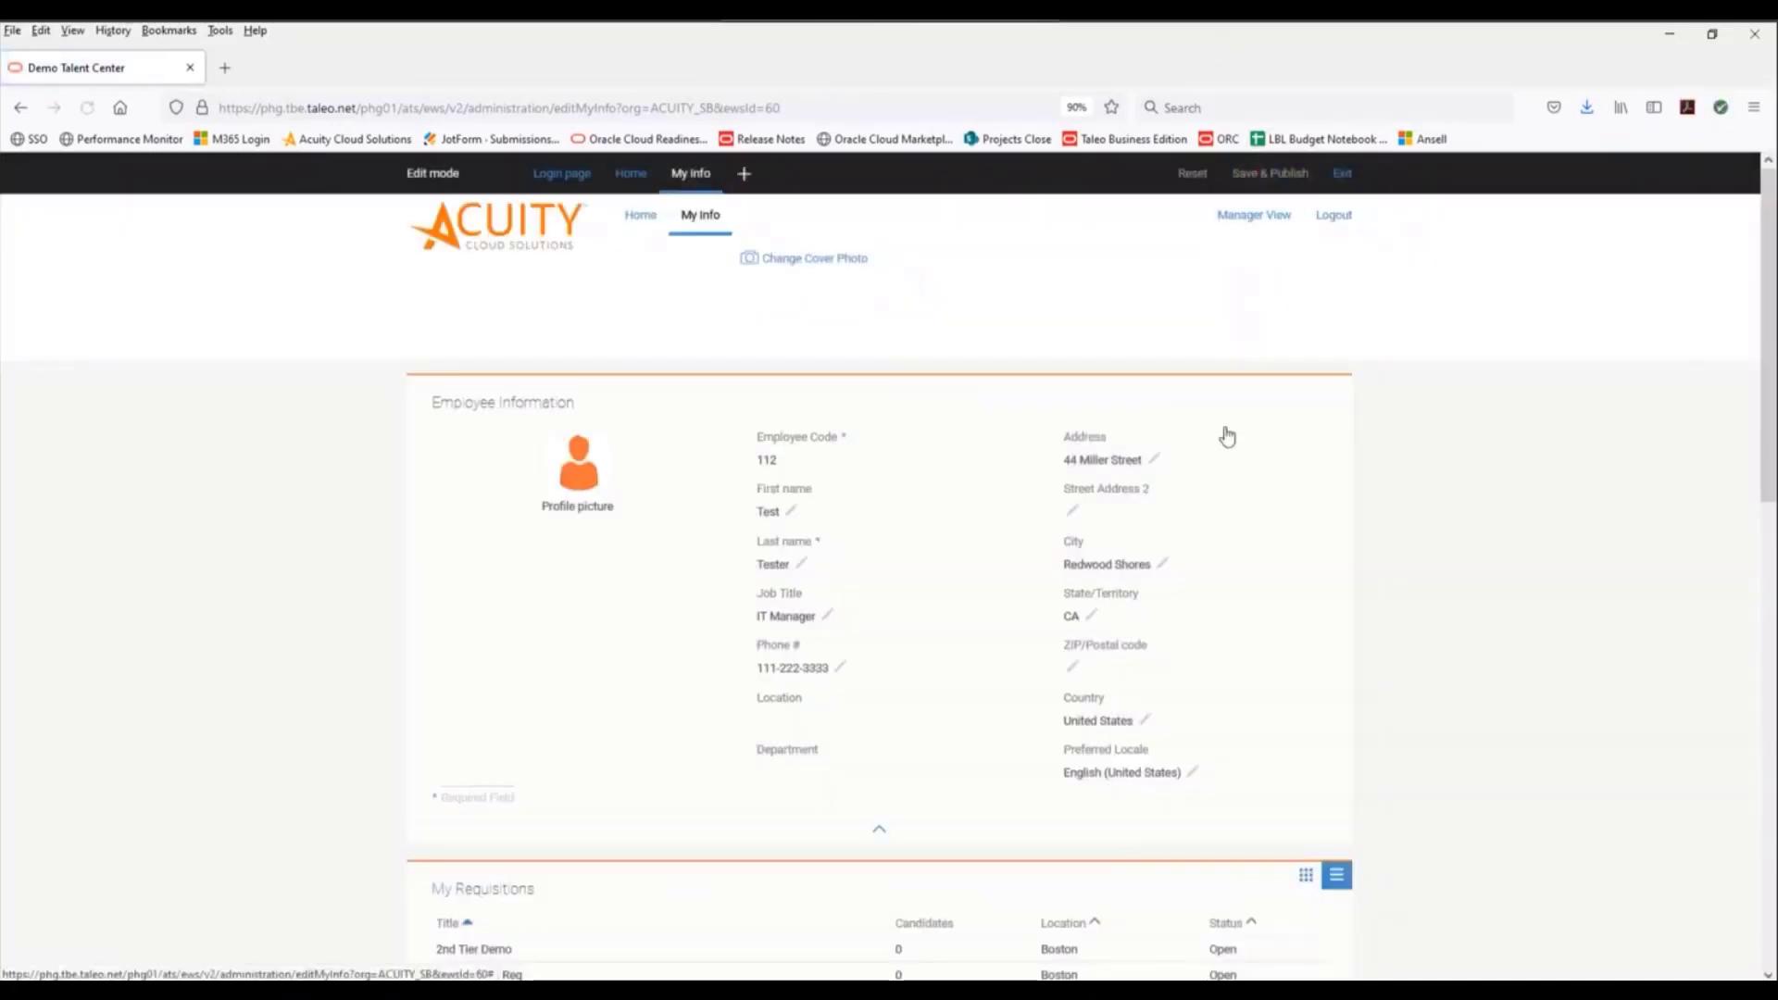
pyautogui.scroll(-10, 1314, 496)
pyautogui.scroll(-3, 1331, 542)
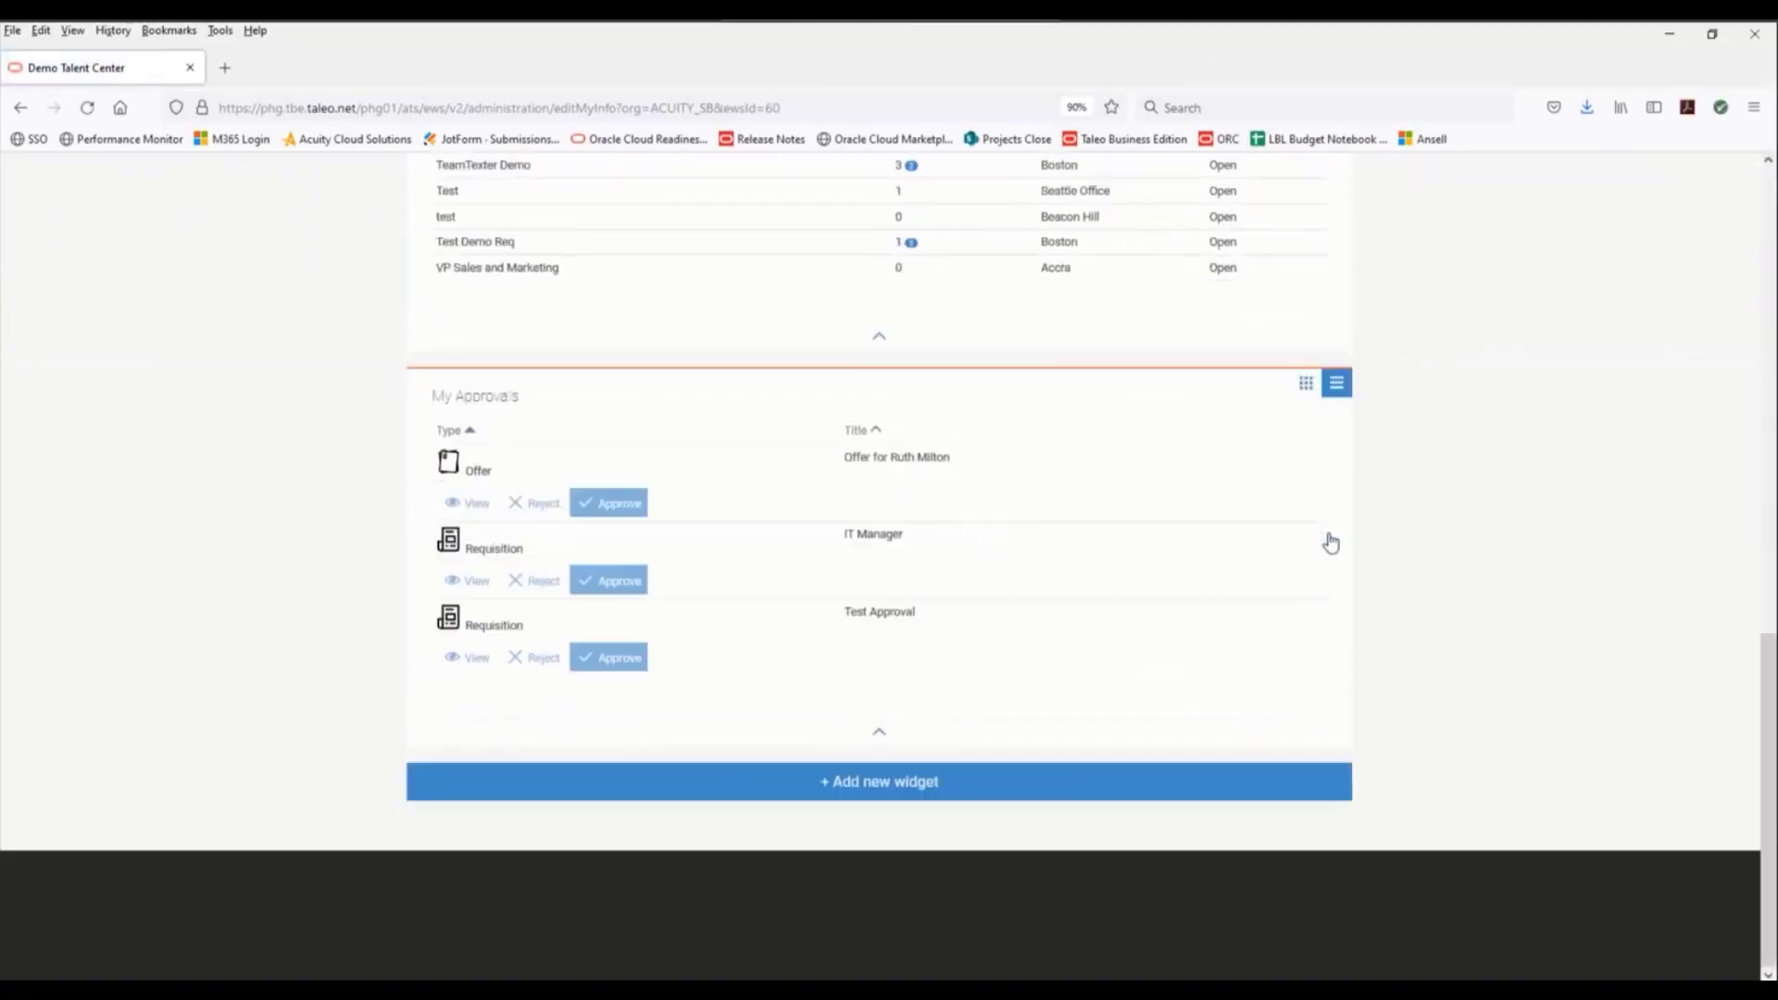
pyautogui.scroll(15, 1308, 555)
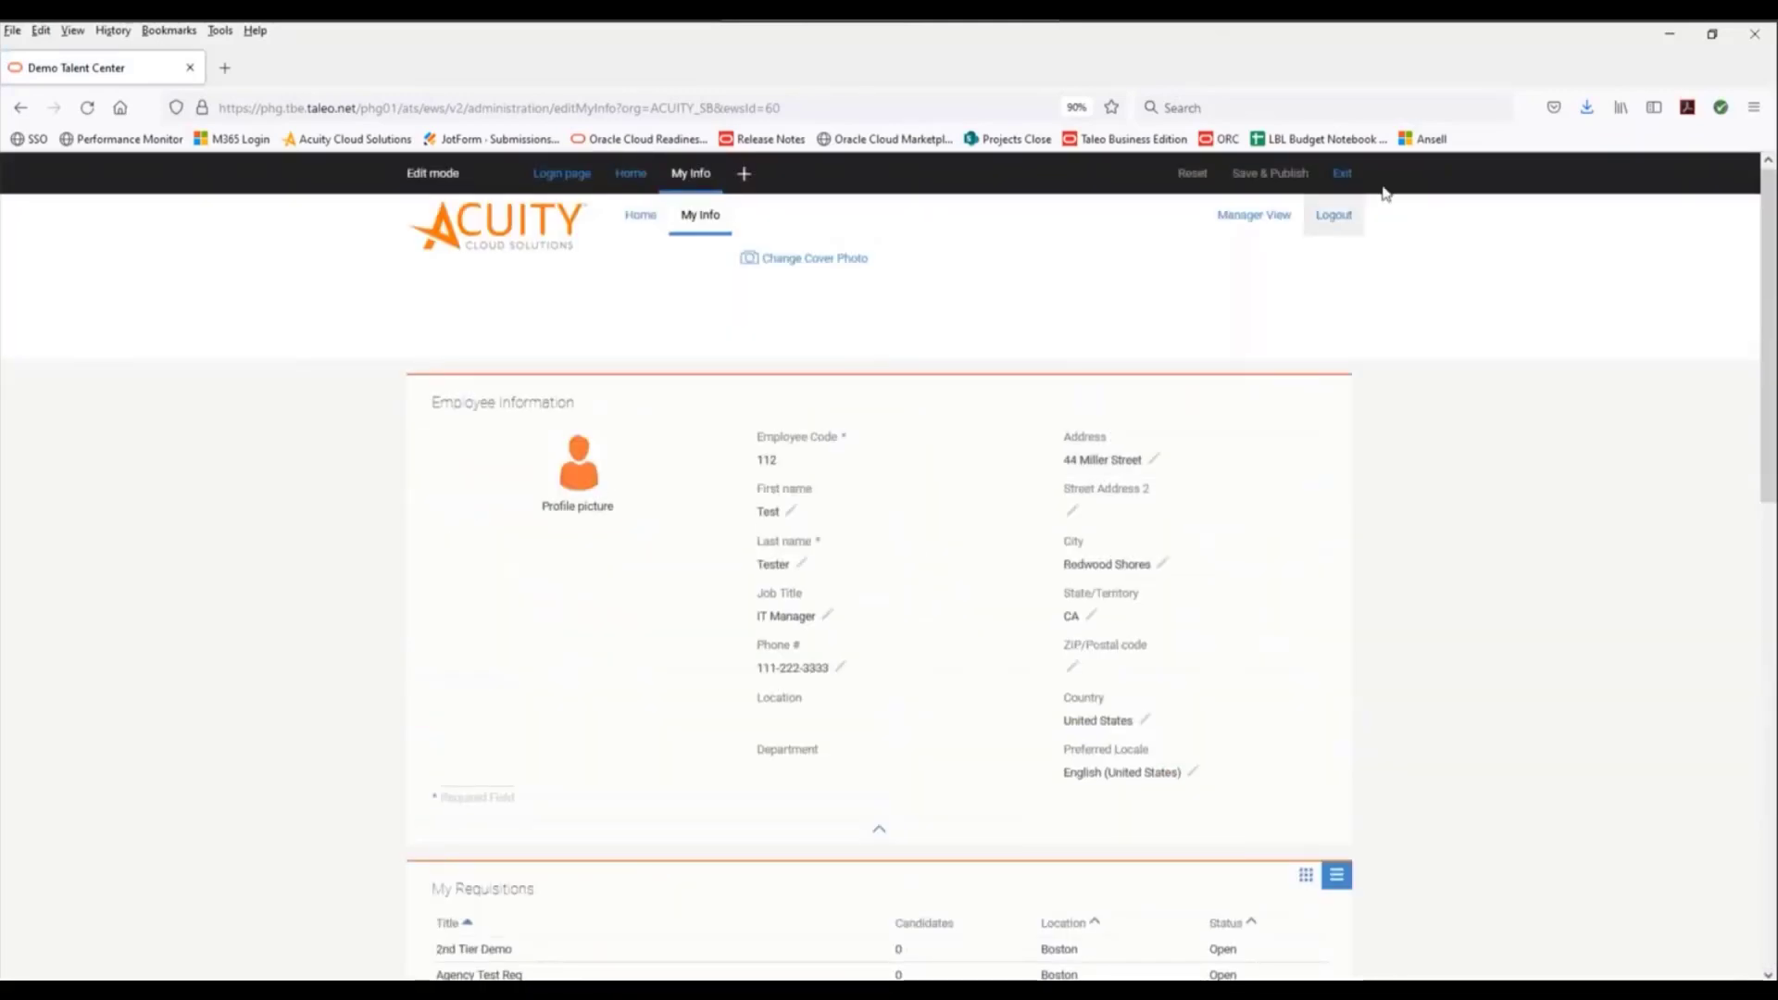
pyautogui.click(1342, 175)
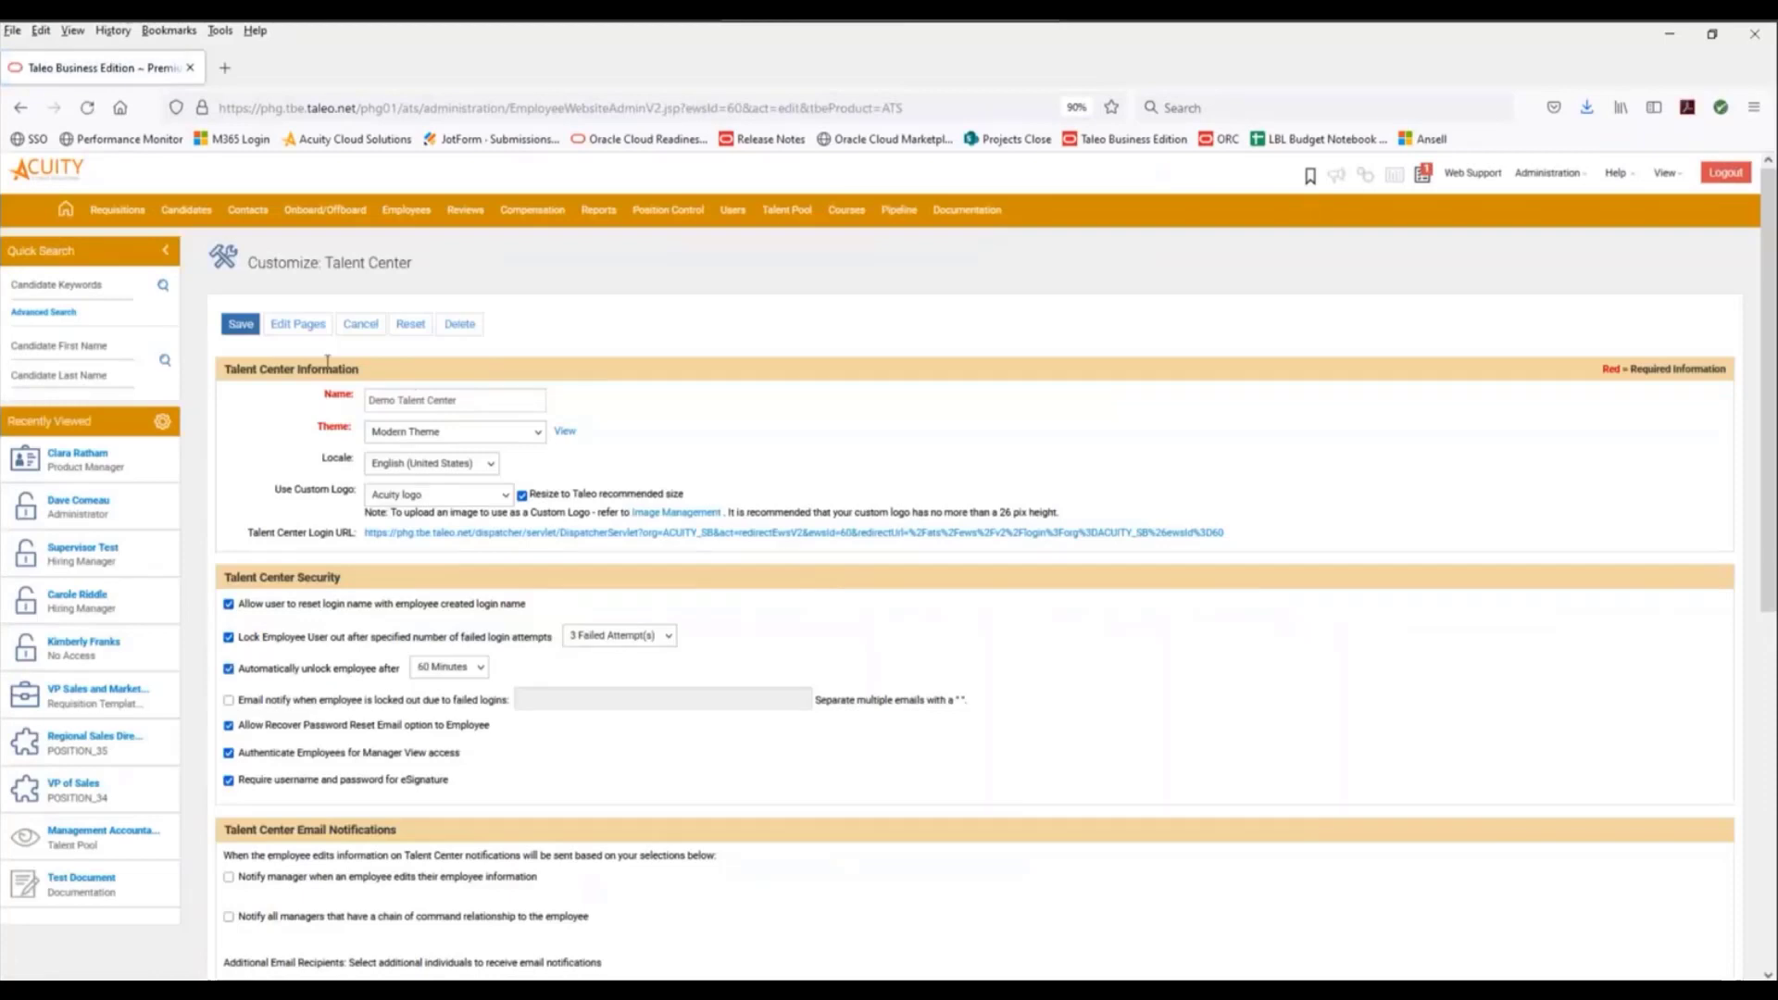
# Save the Demo Talent Center settings and open that center's live view from the Manage Talent Centers list.
pyautogui.click(241, 324)
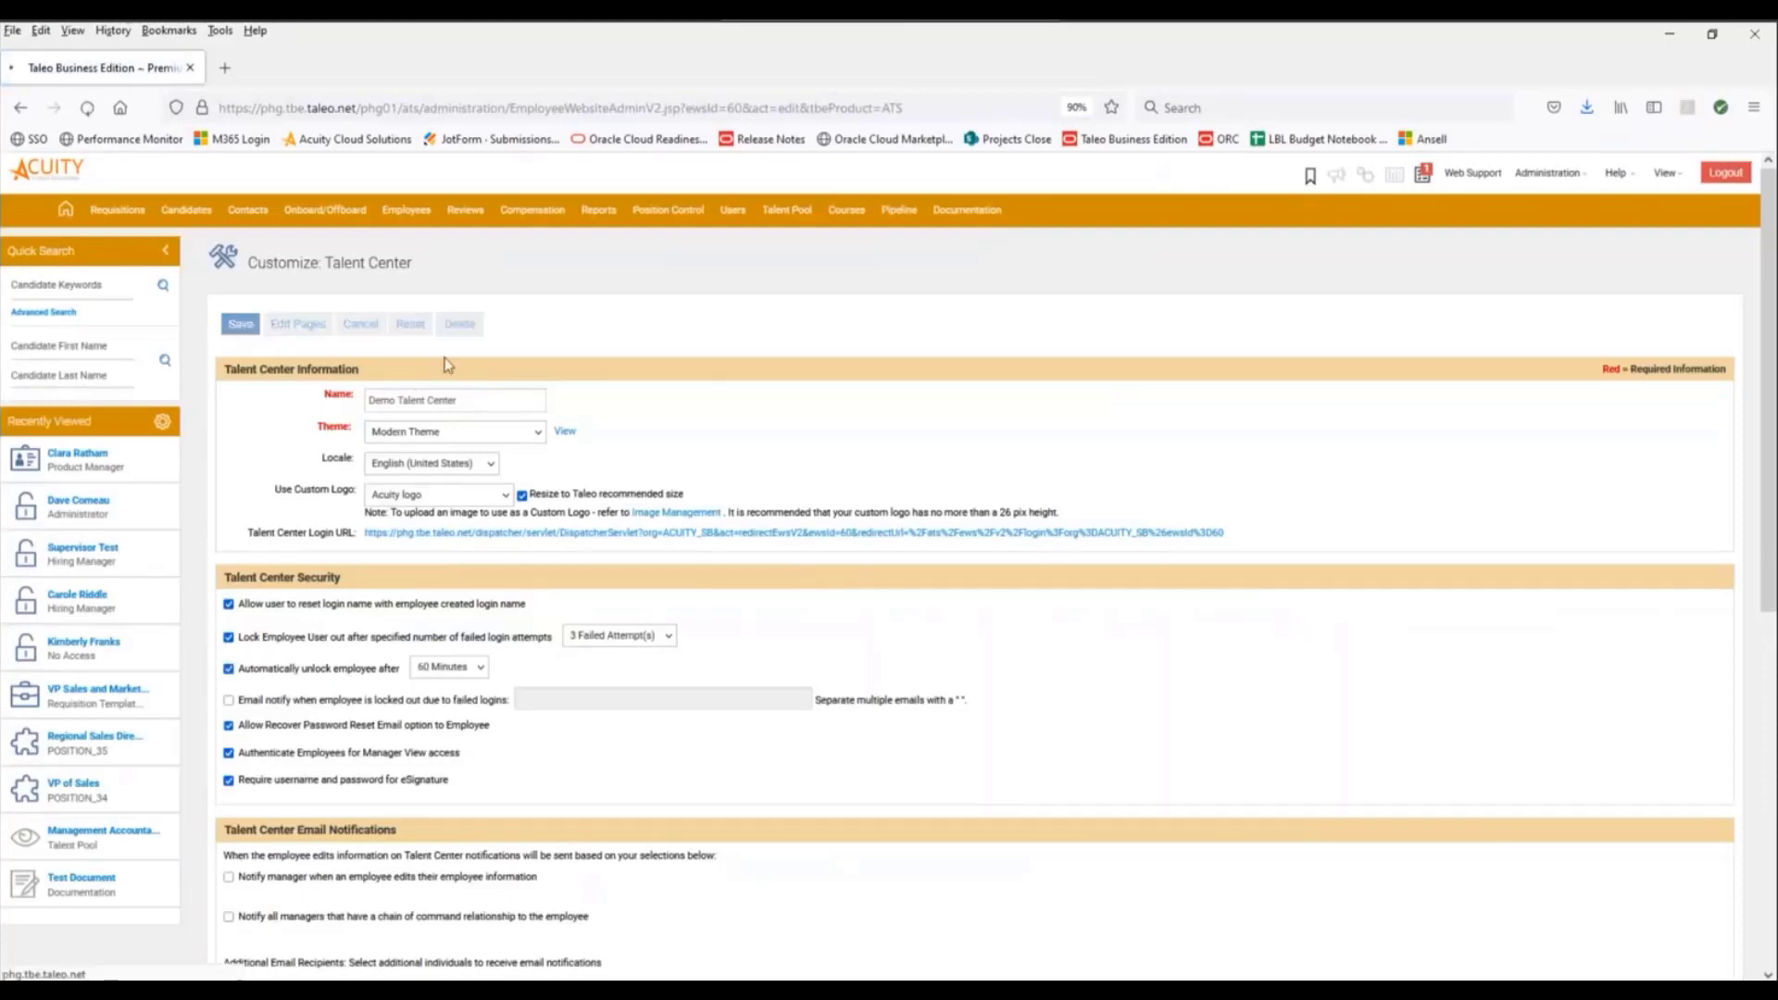
pyautogui.scroll(-2, 678, 652)
pyautogui.scroll(-4, 677, 652)
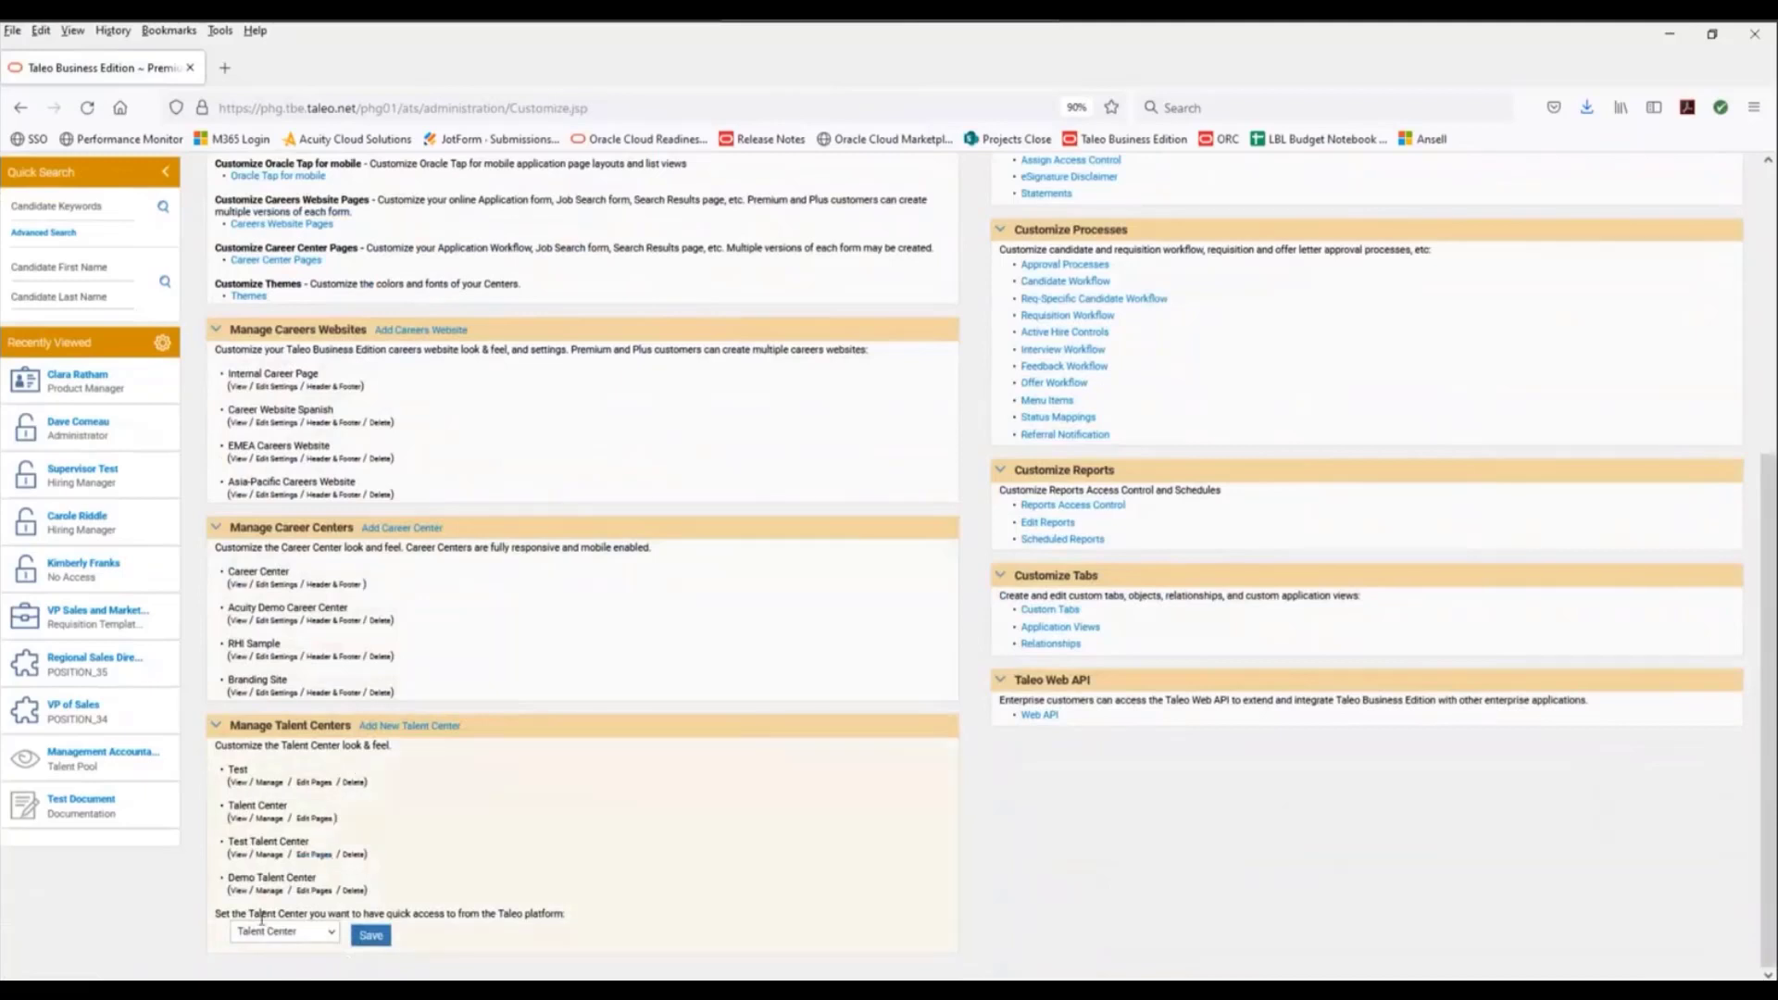
pyautogui.click(238, 890)
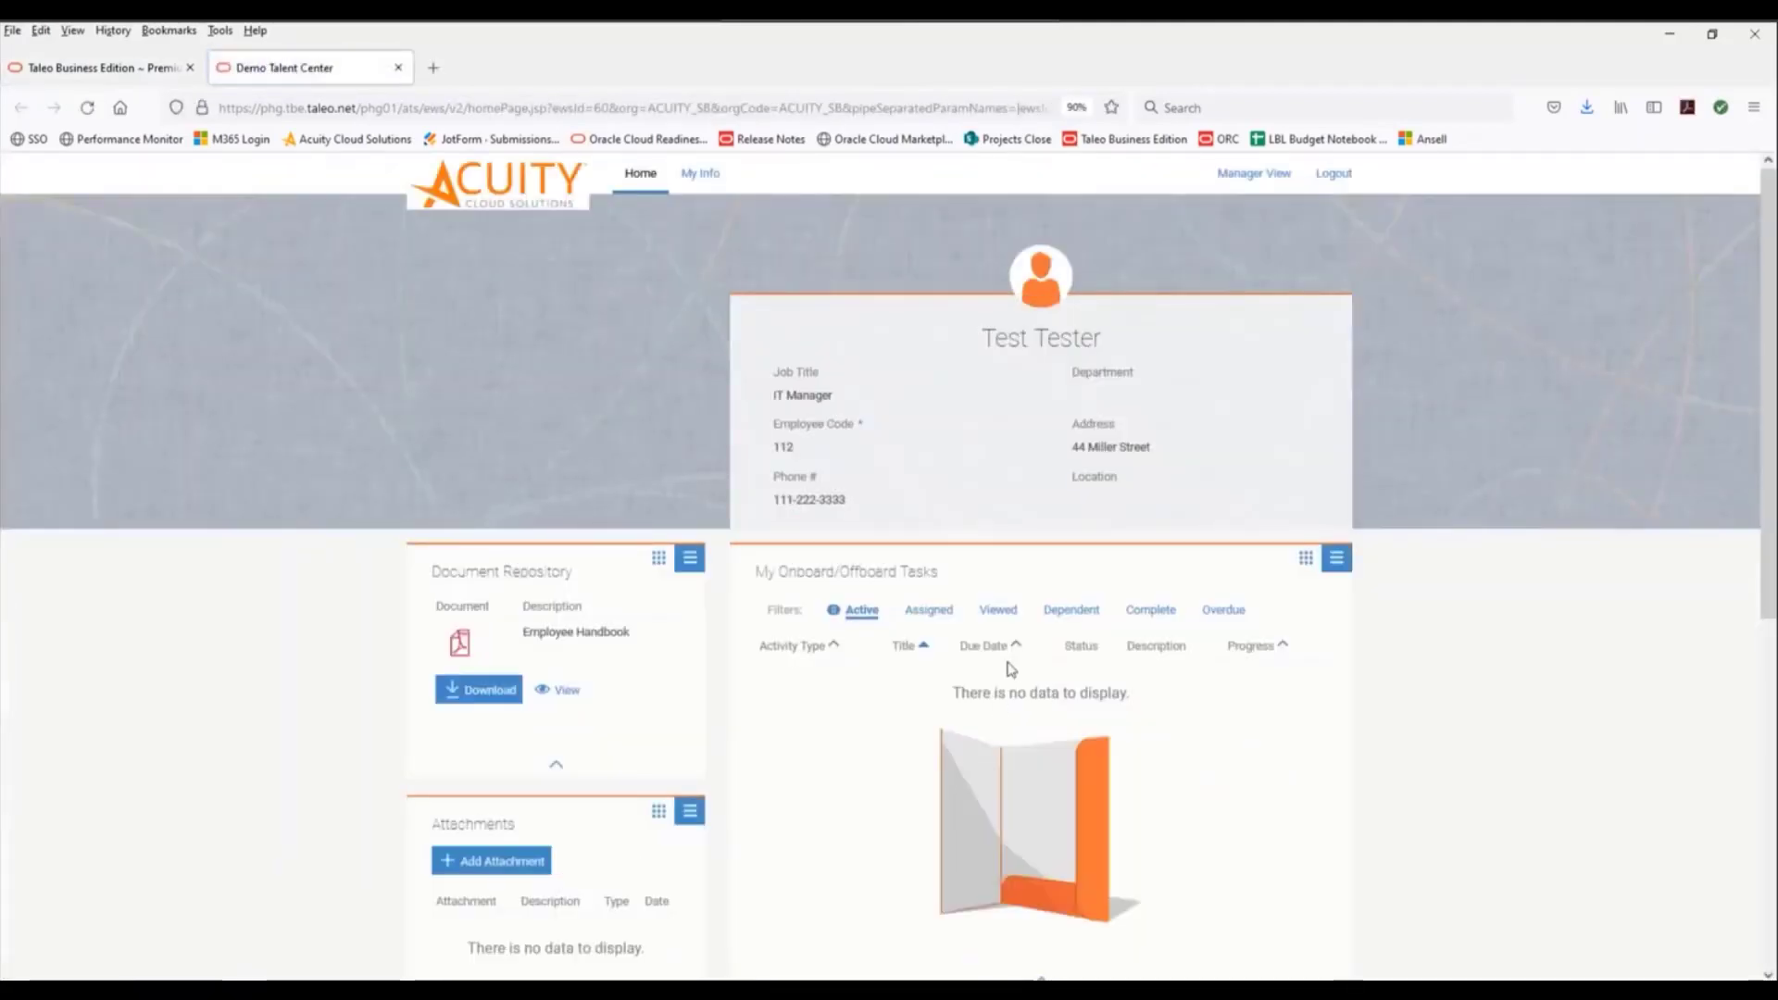
# Review the Document Repository, Attachments, Onboard/Offboard Tasks and Courses widgets on the Home page, closing the attachment upload without choosing a file.
pyautogui.scroll(-2, 1017, 667)
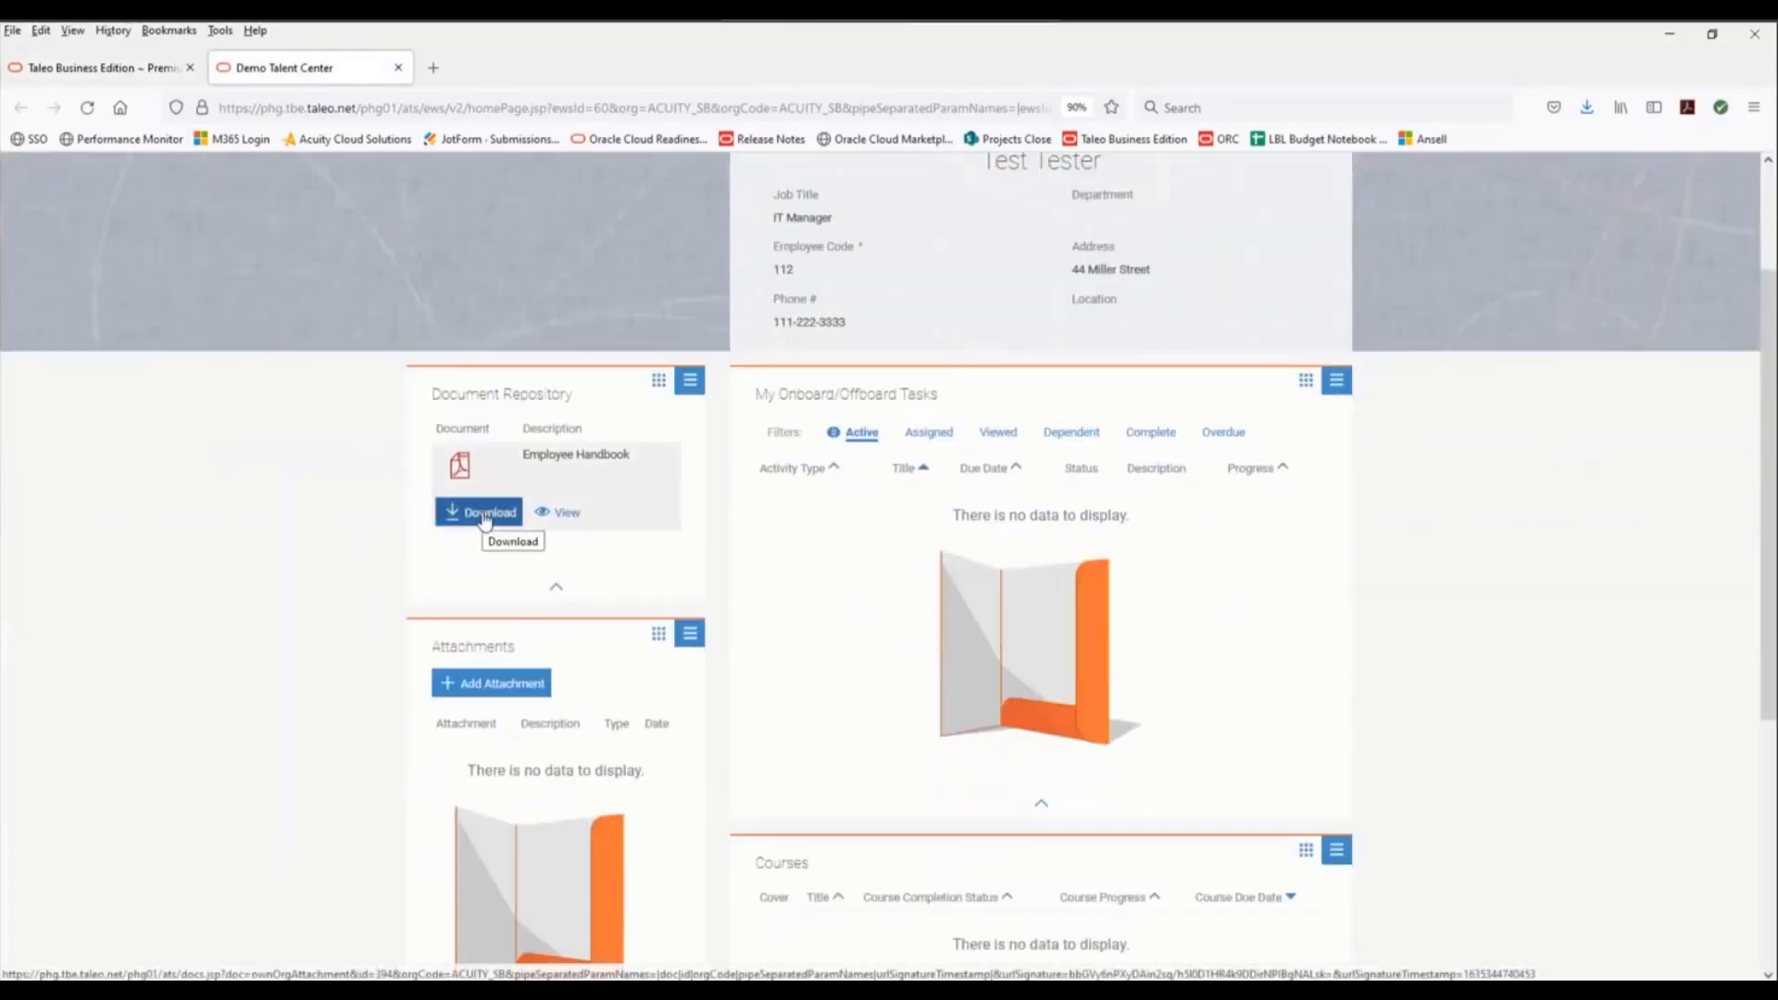
pyautogui.scroll(-3, 866, 575)
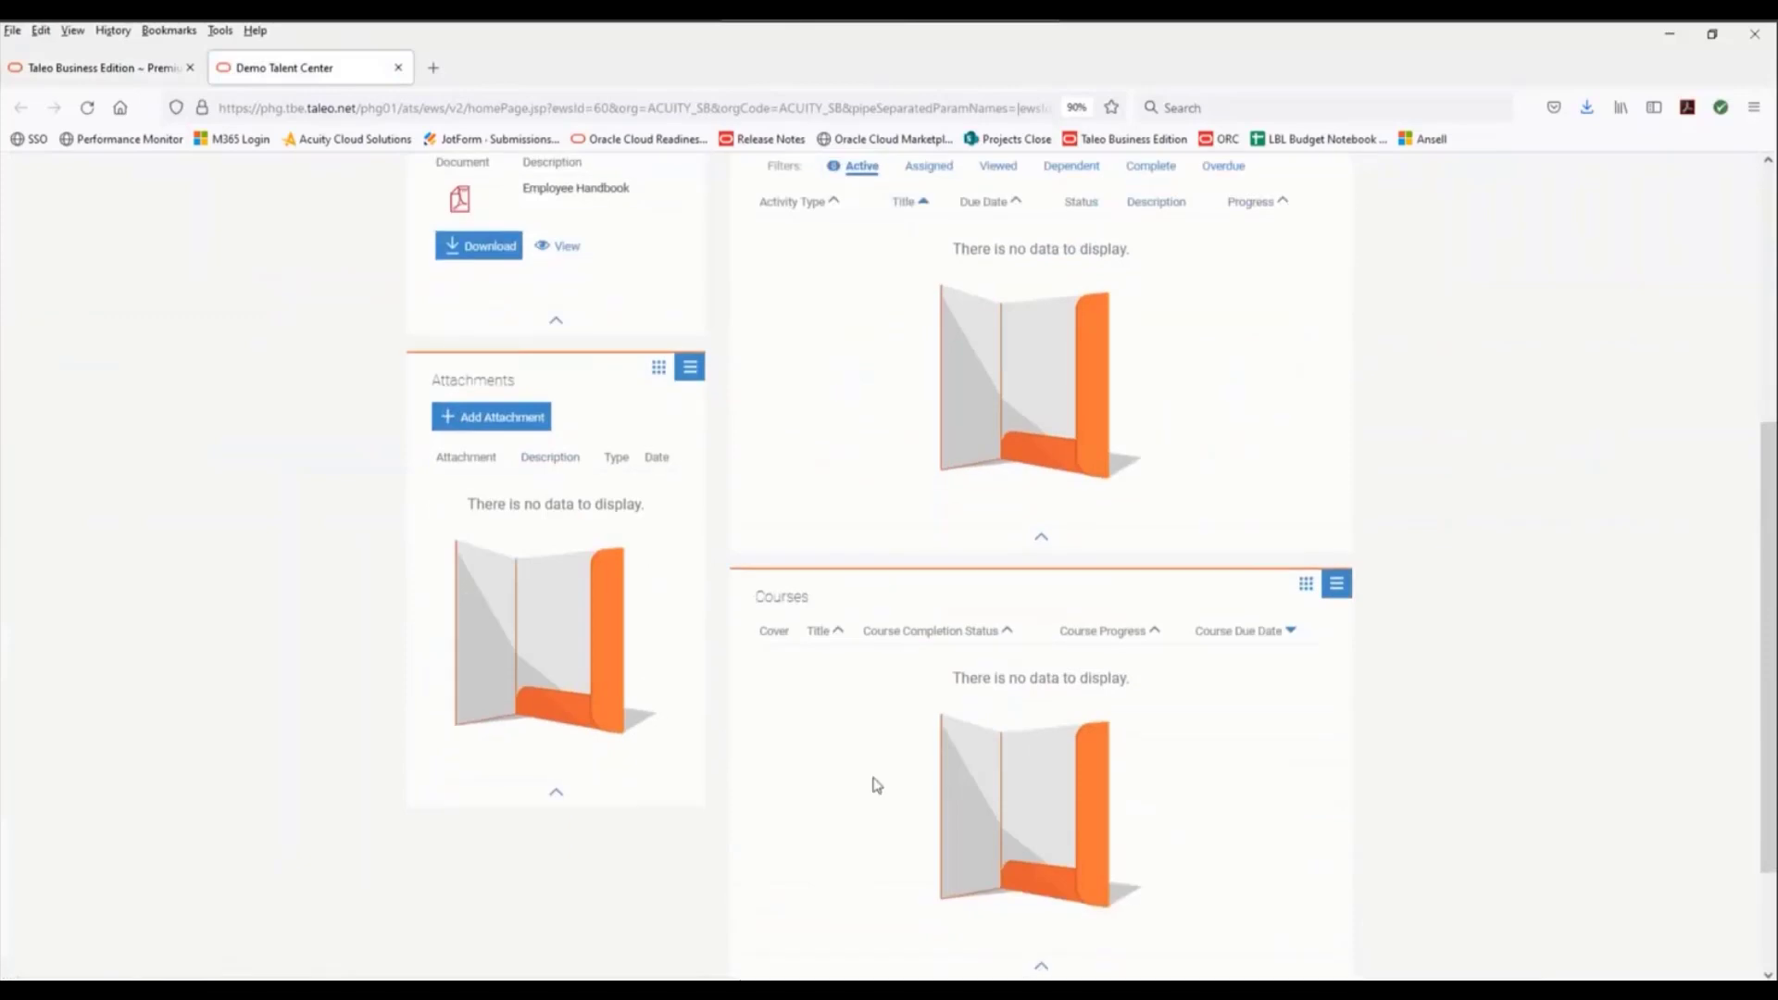
pyautogui.scroll(3, 874, 778)
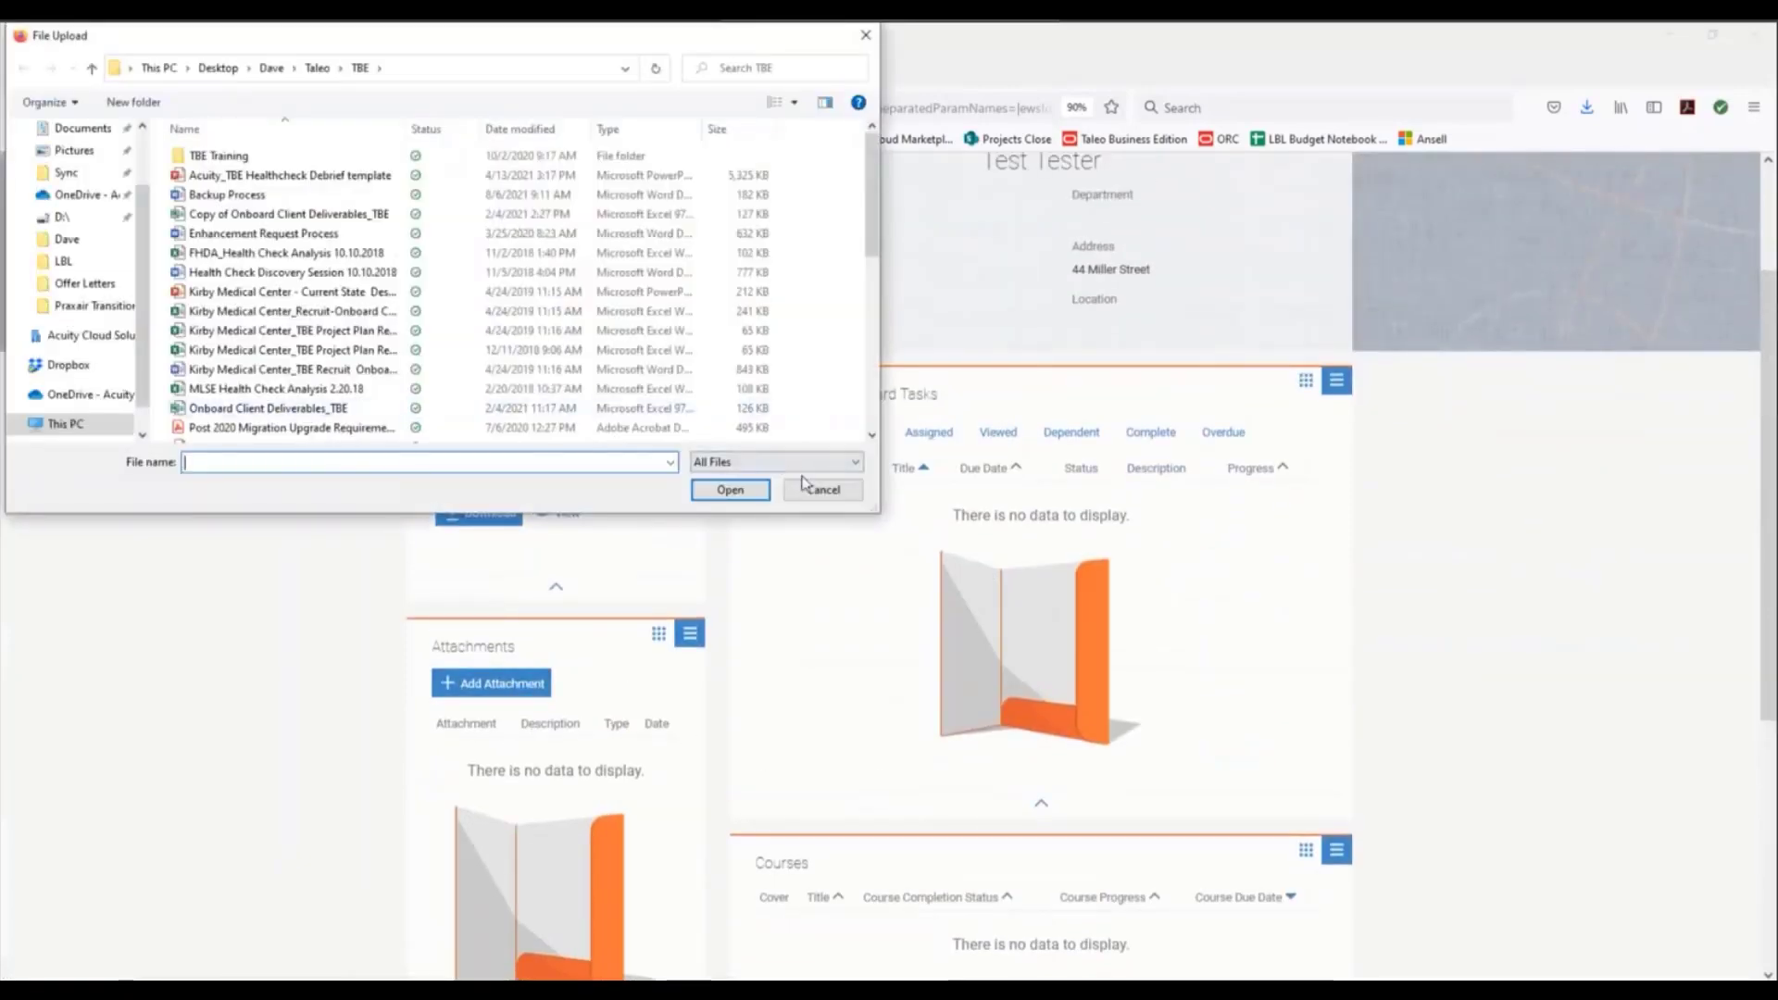
pyautogui.click(809, 490)
pyautogui.scroll(2, 764, 676)
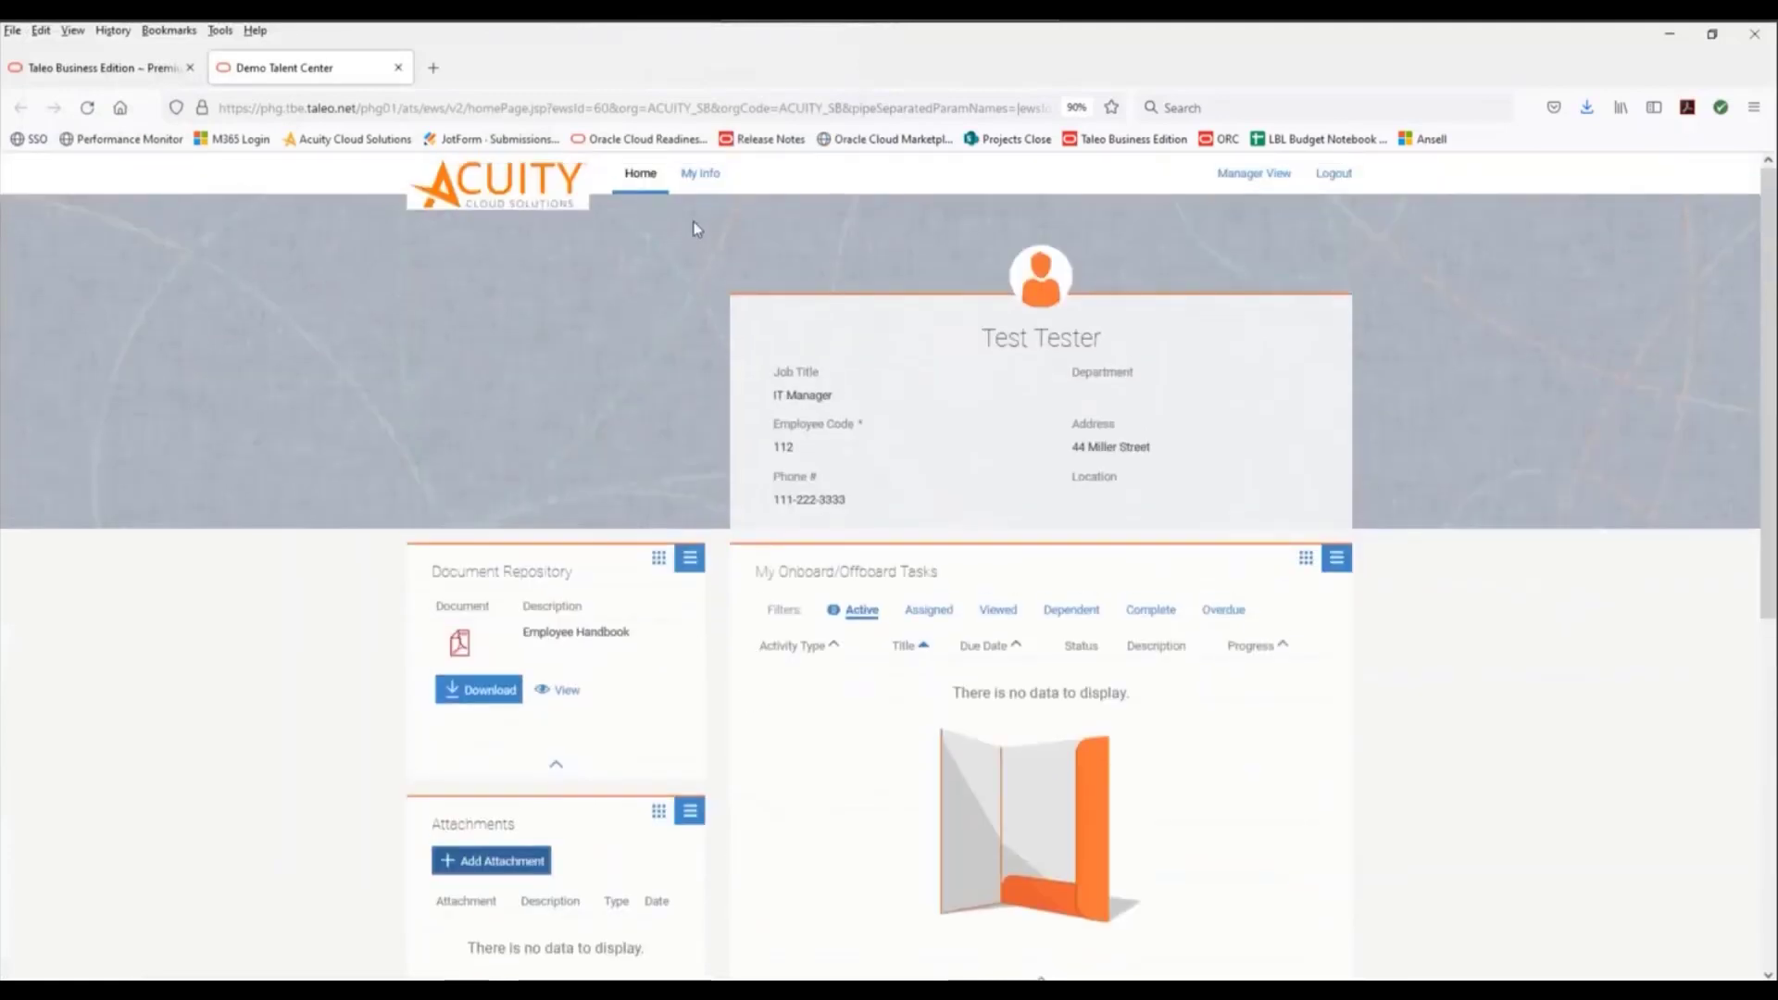
# Show the My Requisitions widget on the My Info page as a grid of cards.
pyautogui.click(696, 173)
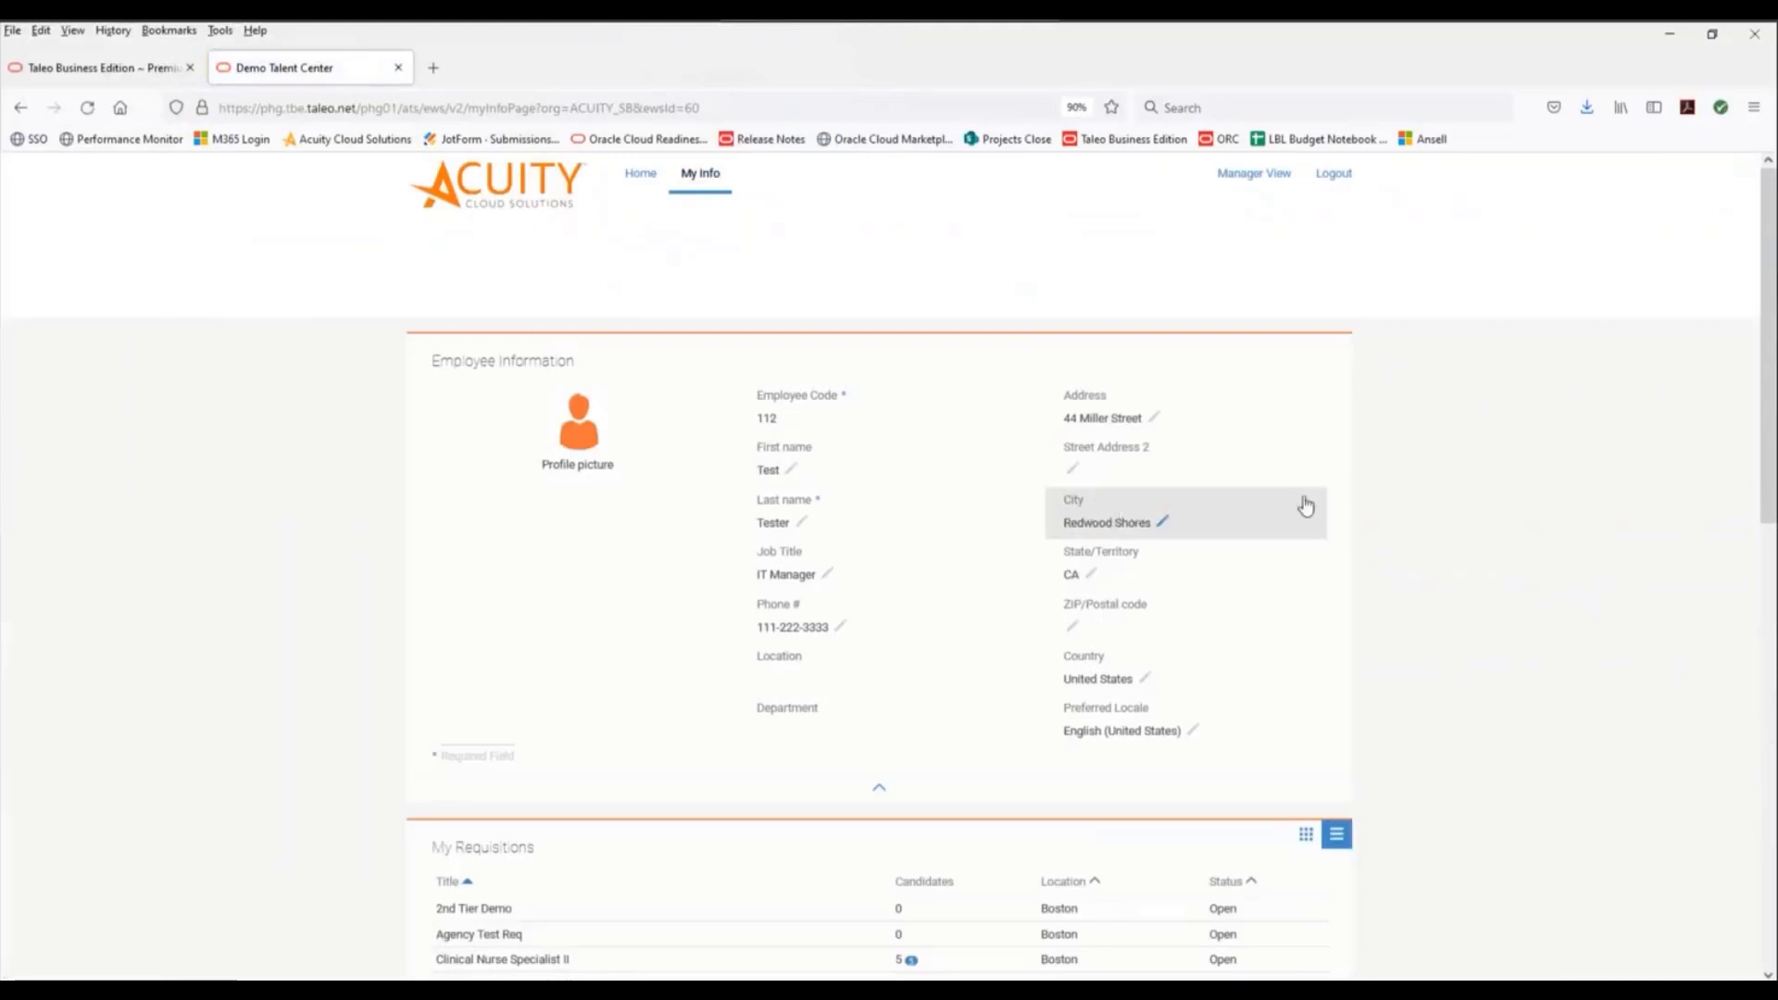
pyautogui.scroll(-4, 1315, 509)
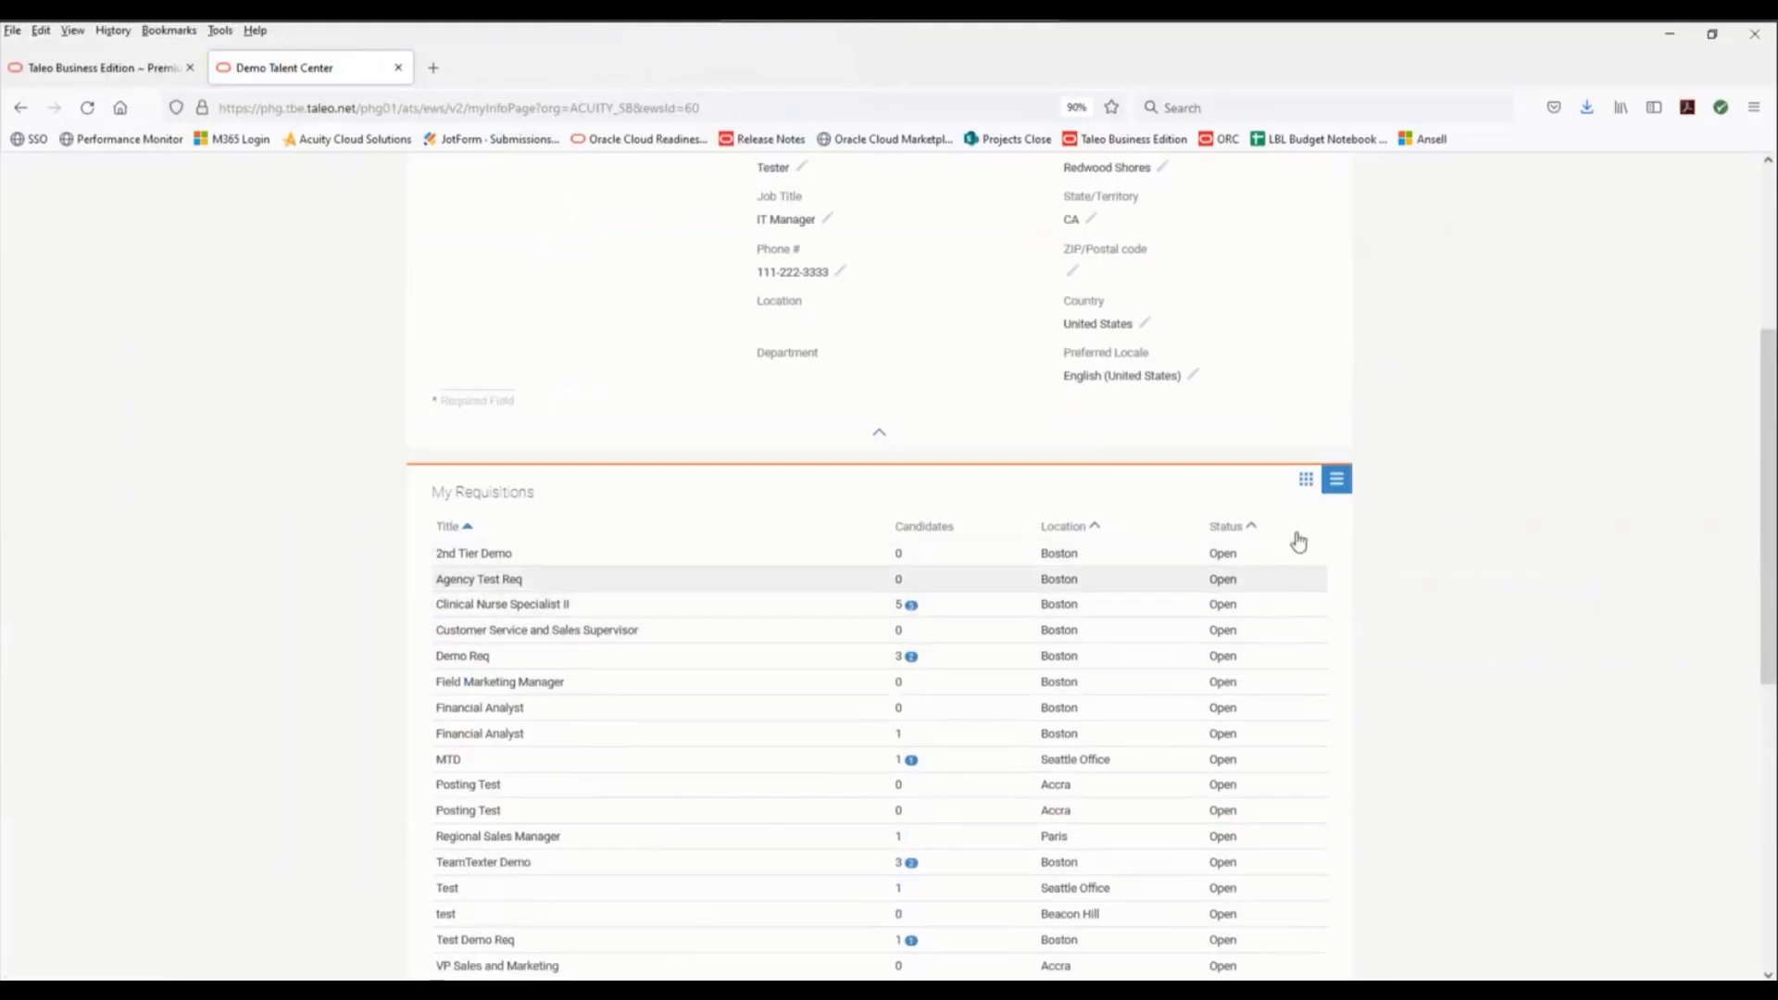
pyautogui.click(1306, 479)
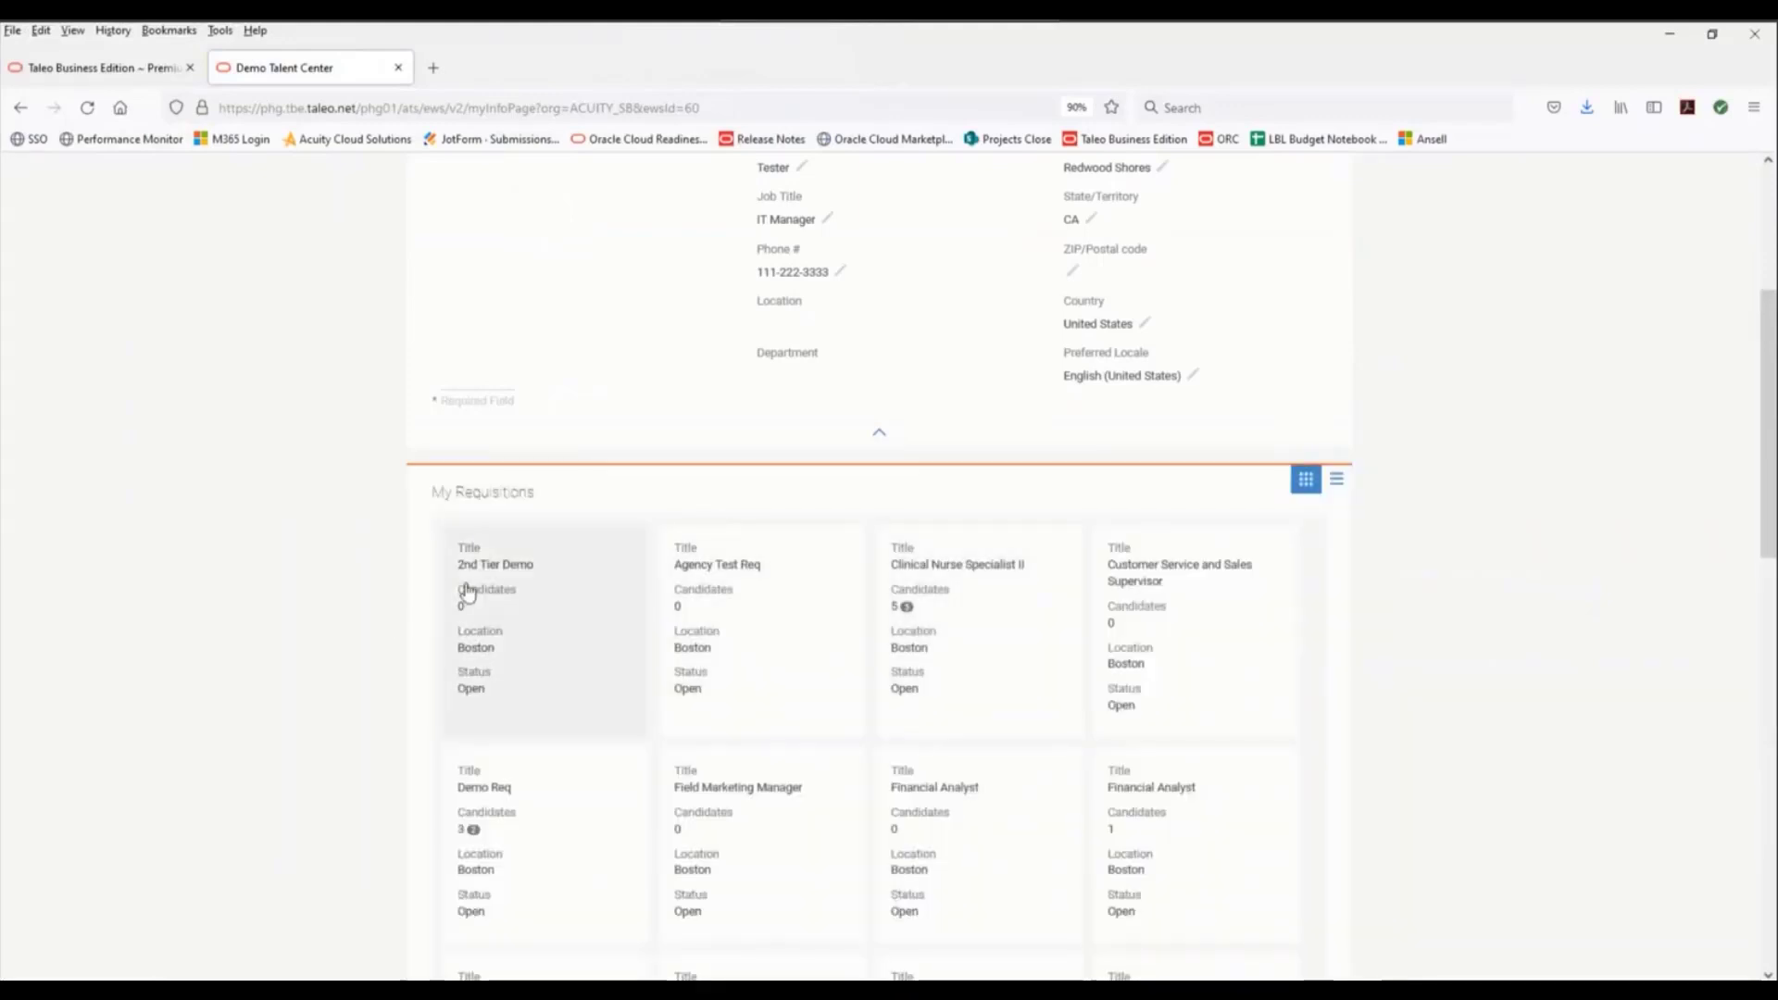
# Open the candidates of the Clinical Nurse Specialist II requisition and inspect the first candidate's Next Step options without submitting a change.
pyautogui.moveTo(543, 613)
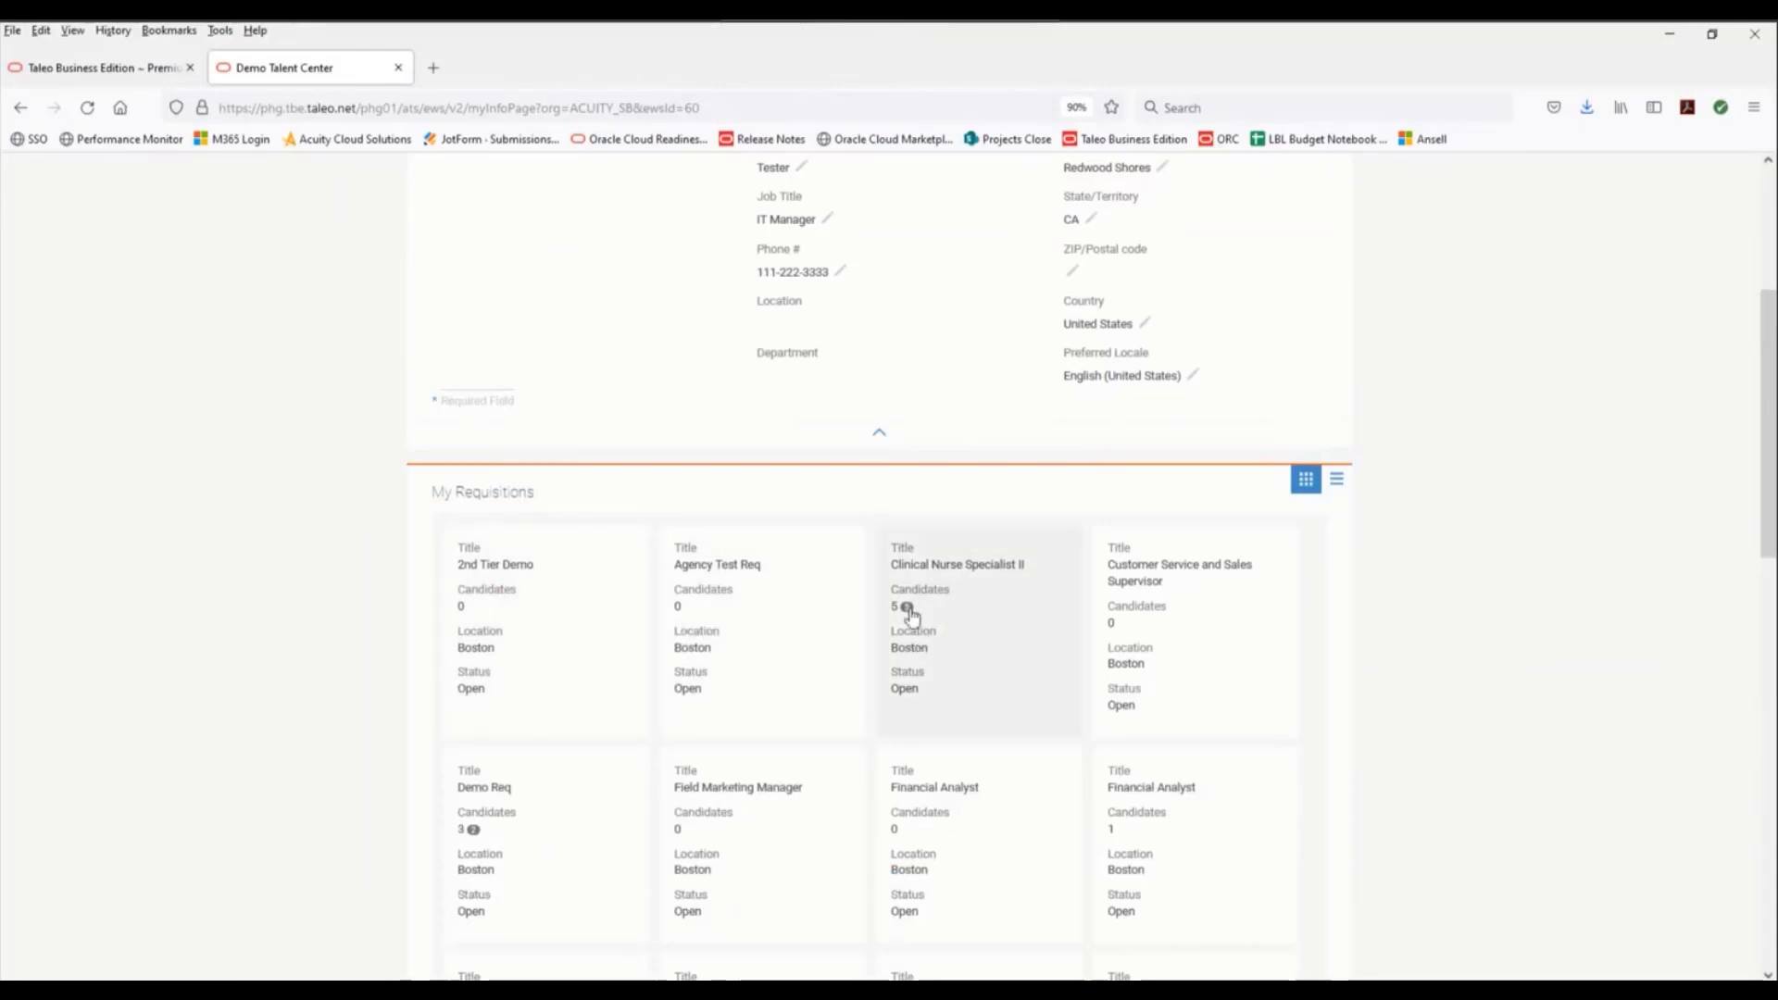
pyautogui.click(908, 612)
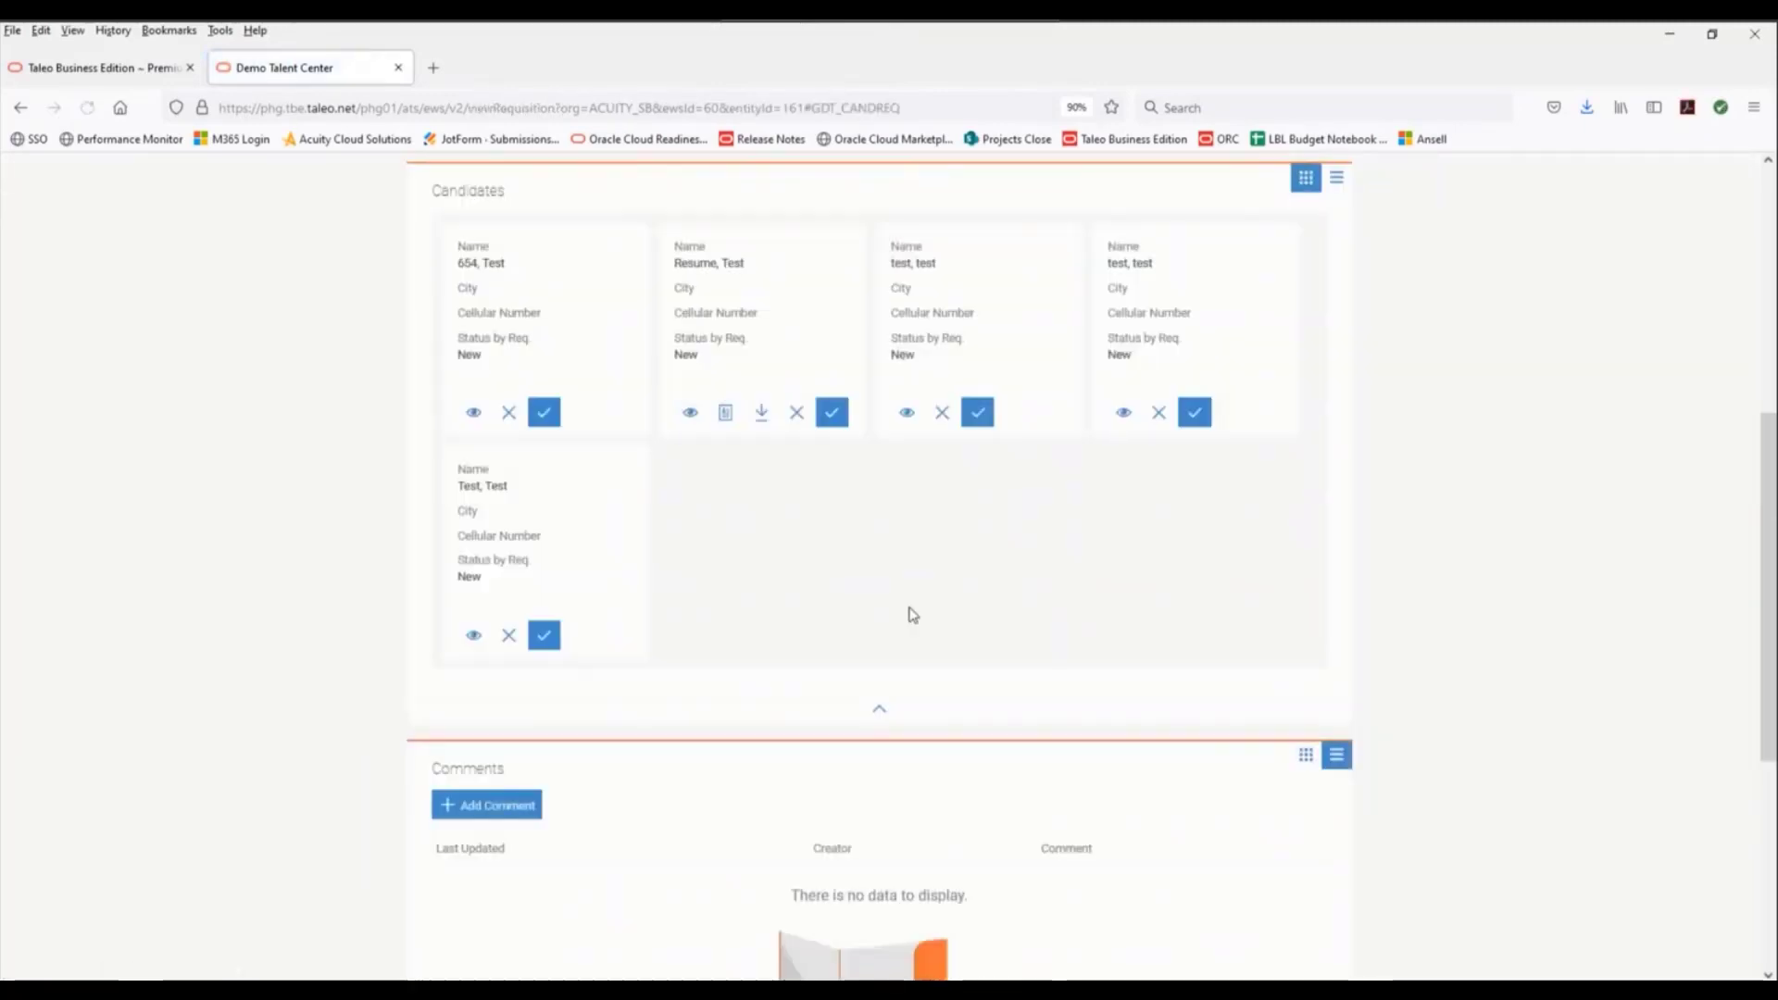
pyautogui.scroll(2, 903, 600)
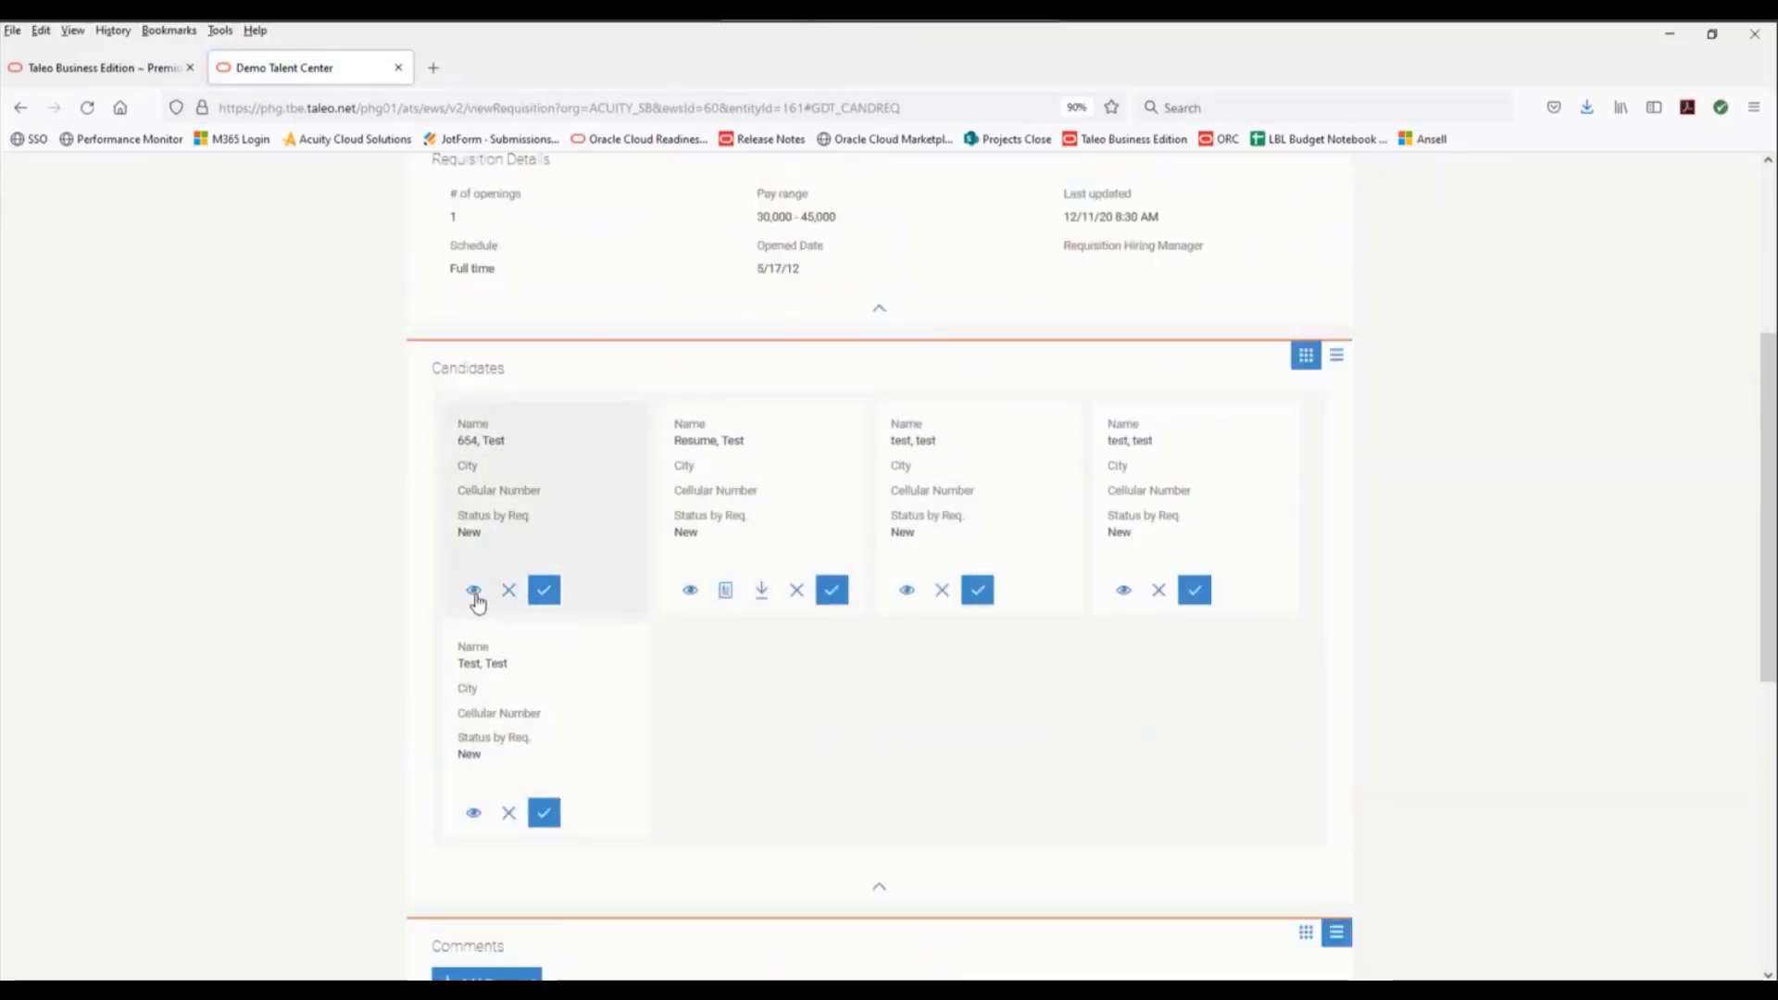
pyautogui.click(544, 593)
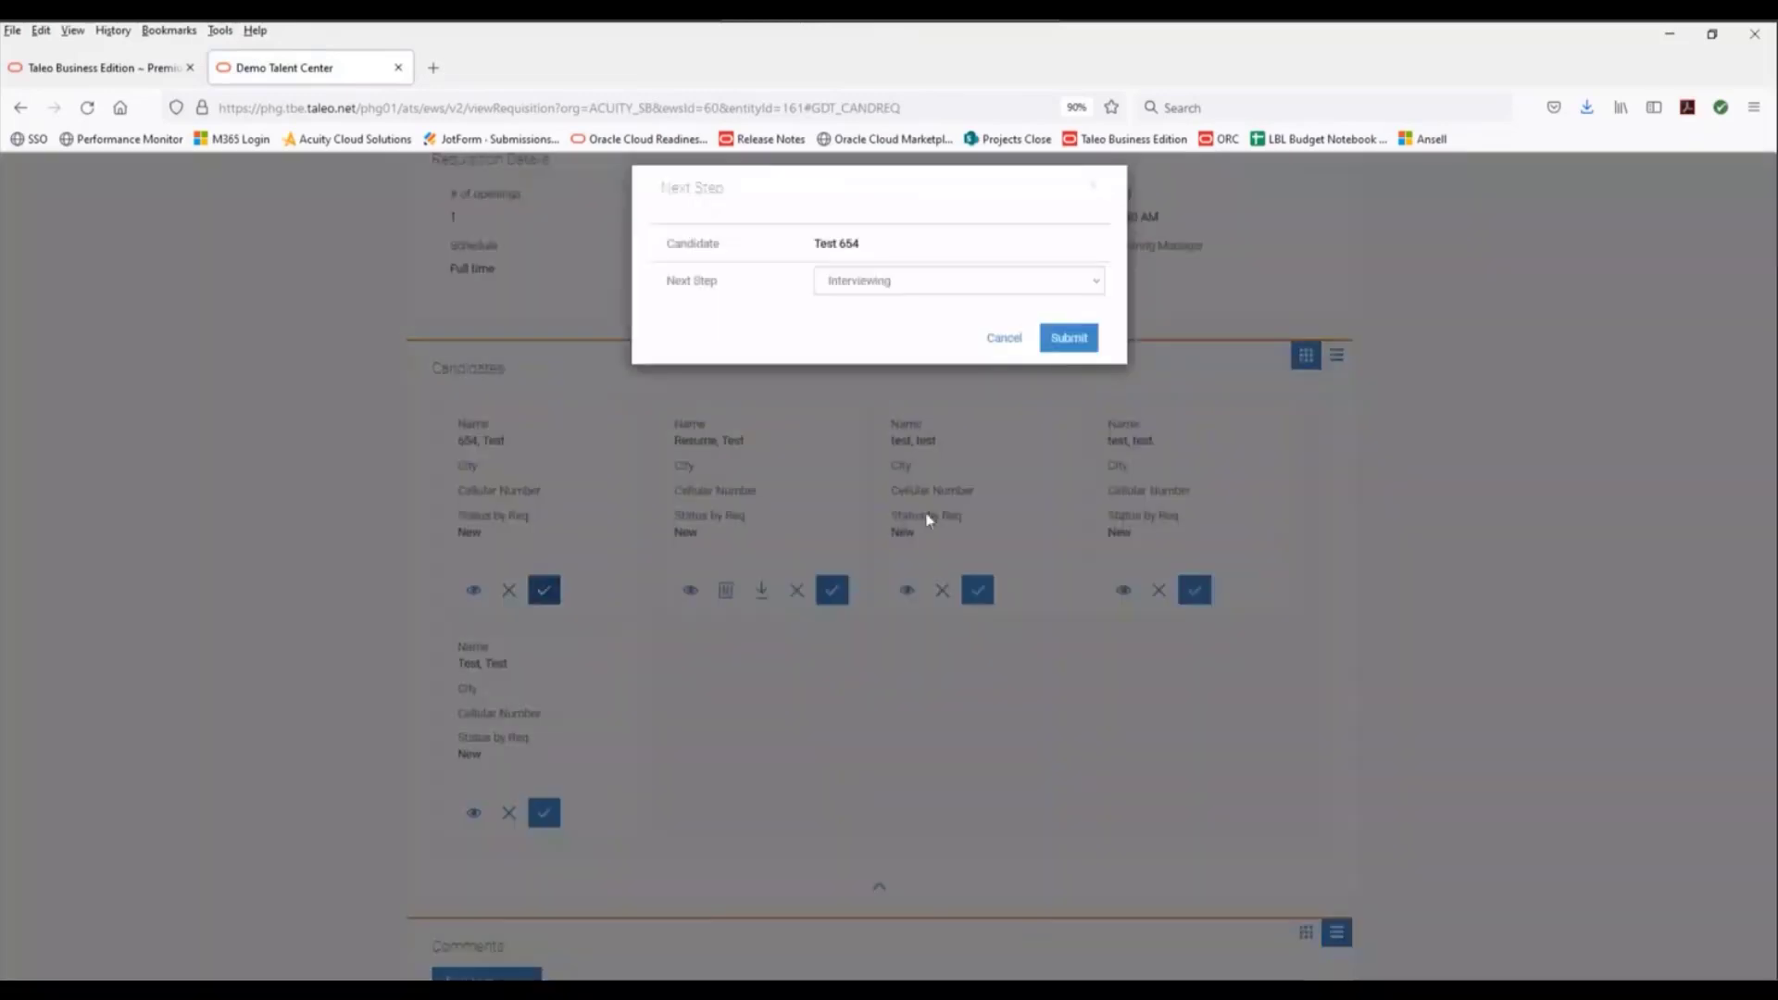
pyautogui.click(1004, 352)
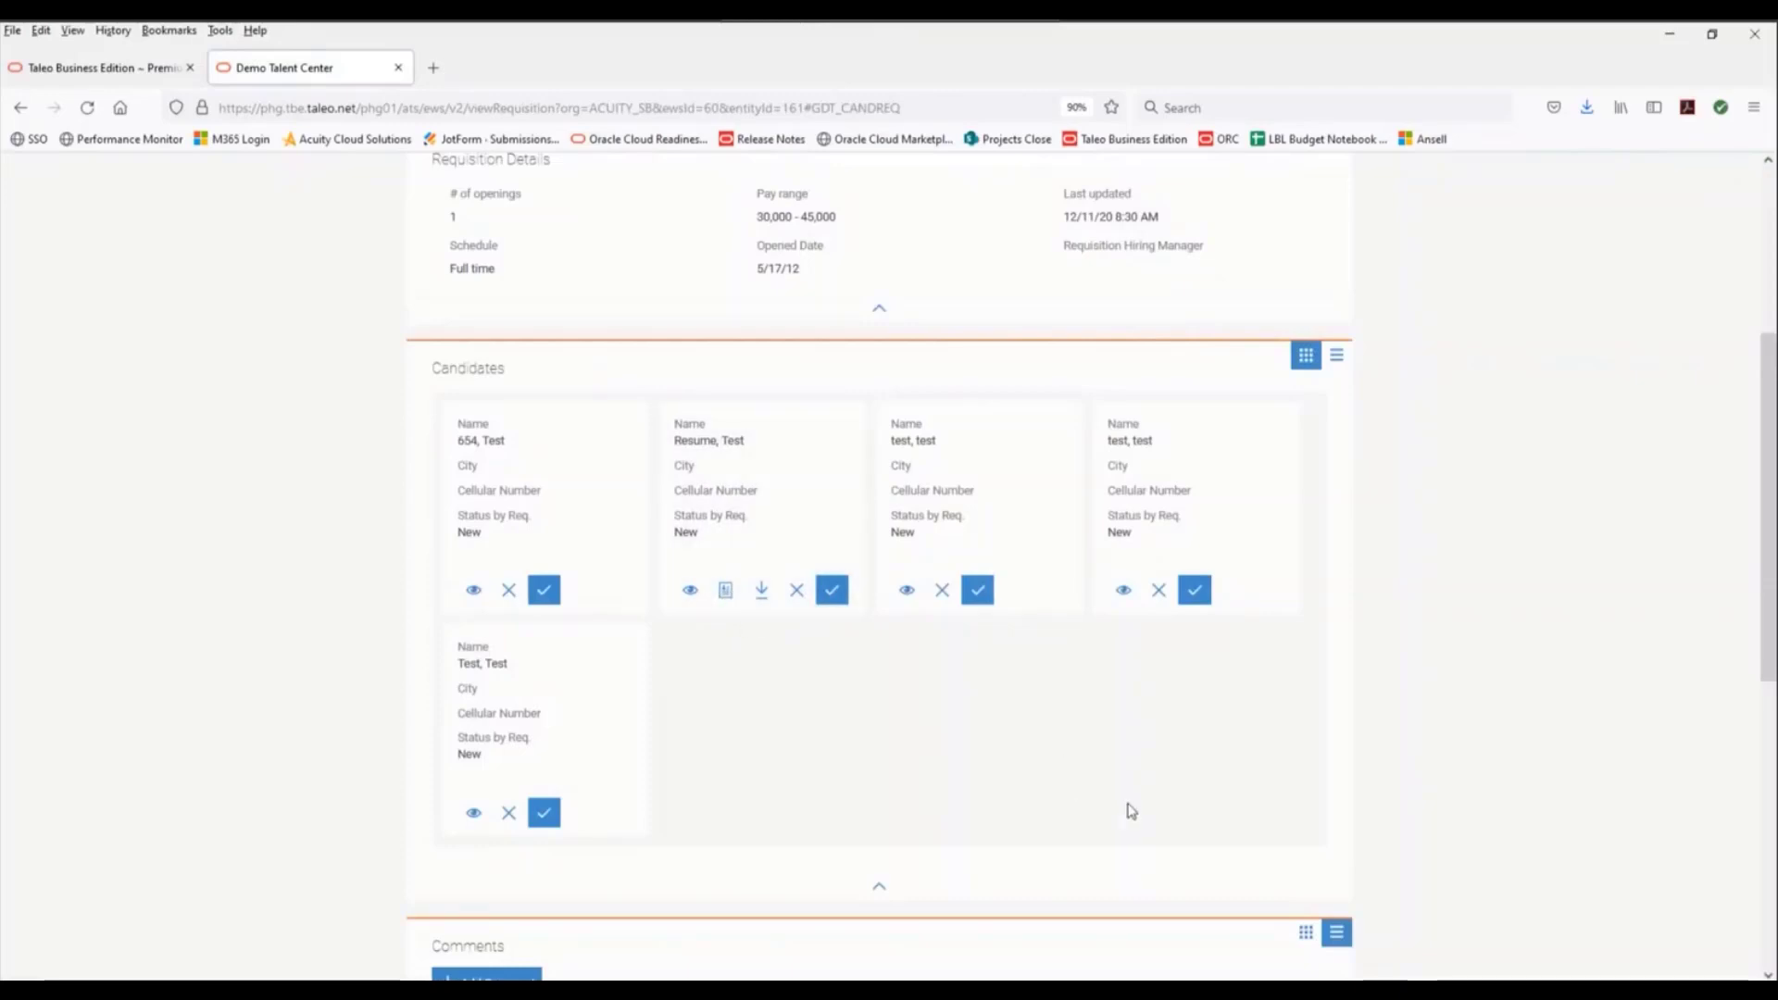
# Review the Clinical Nurse Specialist II requisition's comments, summary and details, and return to the My Info page.
pyautogui.scroll(-3, 1128, 809)
pyautogui.scroll(2, 1093, 783)
pyautogui.scroll(5, 1121, 643)
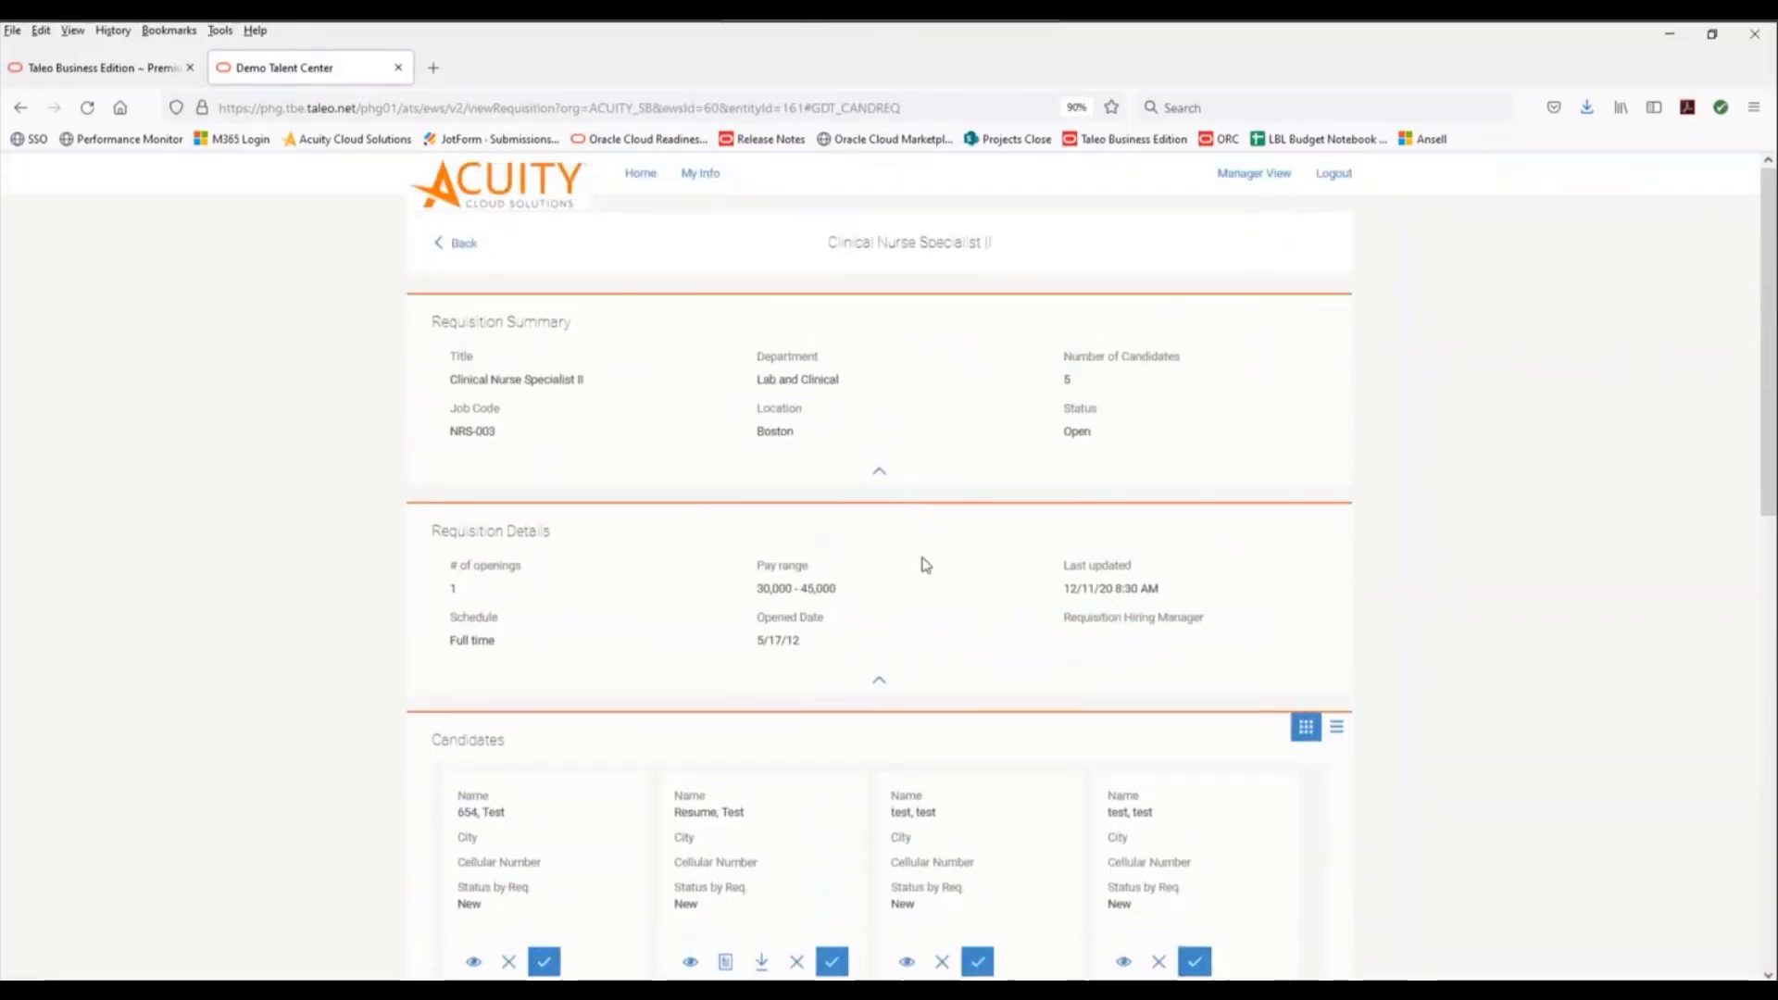
pyautogui.click(439, 243)
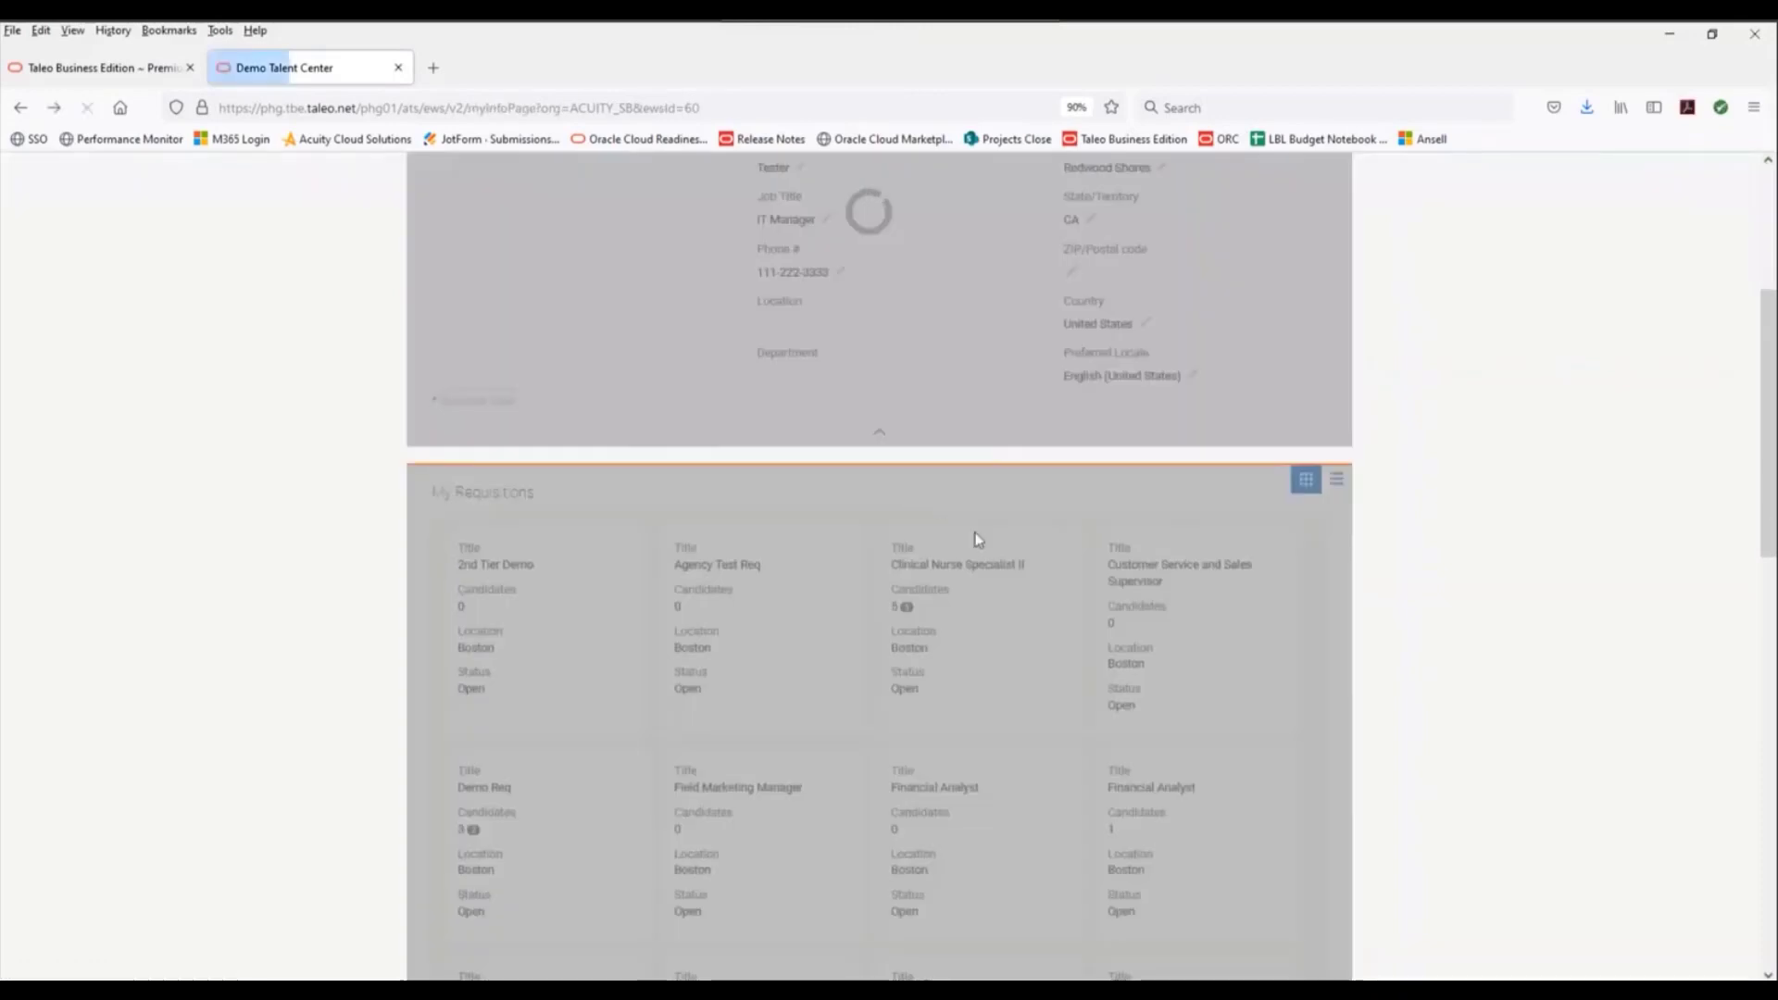
# View the pending offer from the My Approvals list, review its summary and approval flow, and leave the offer page.
pyautogui.scroll(-10, 1232, 583)
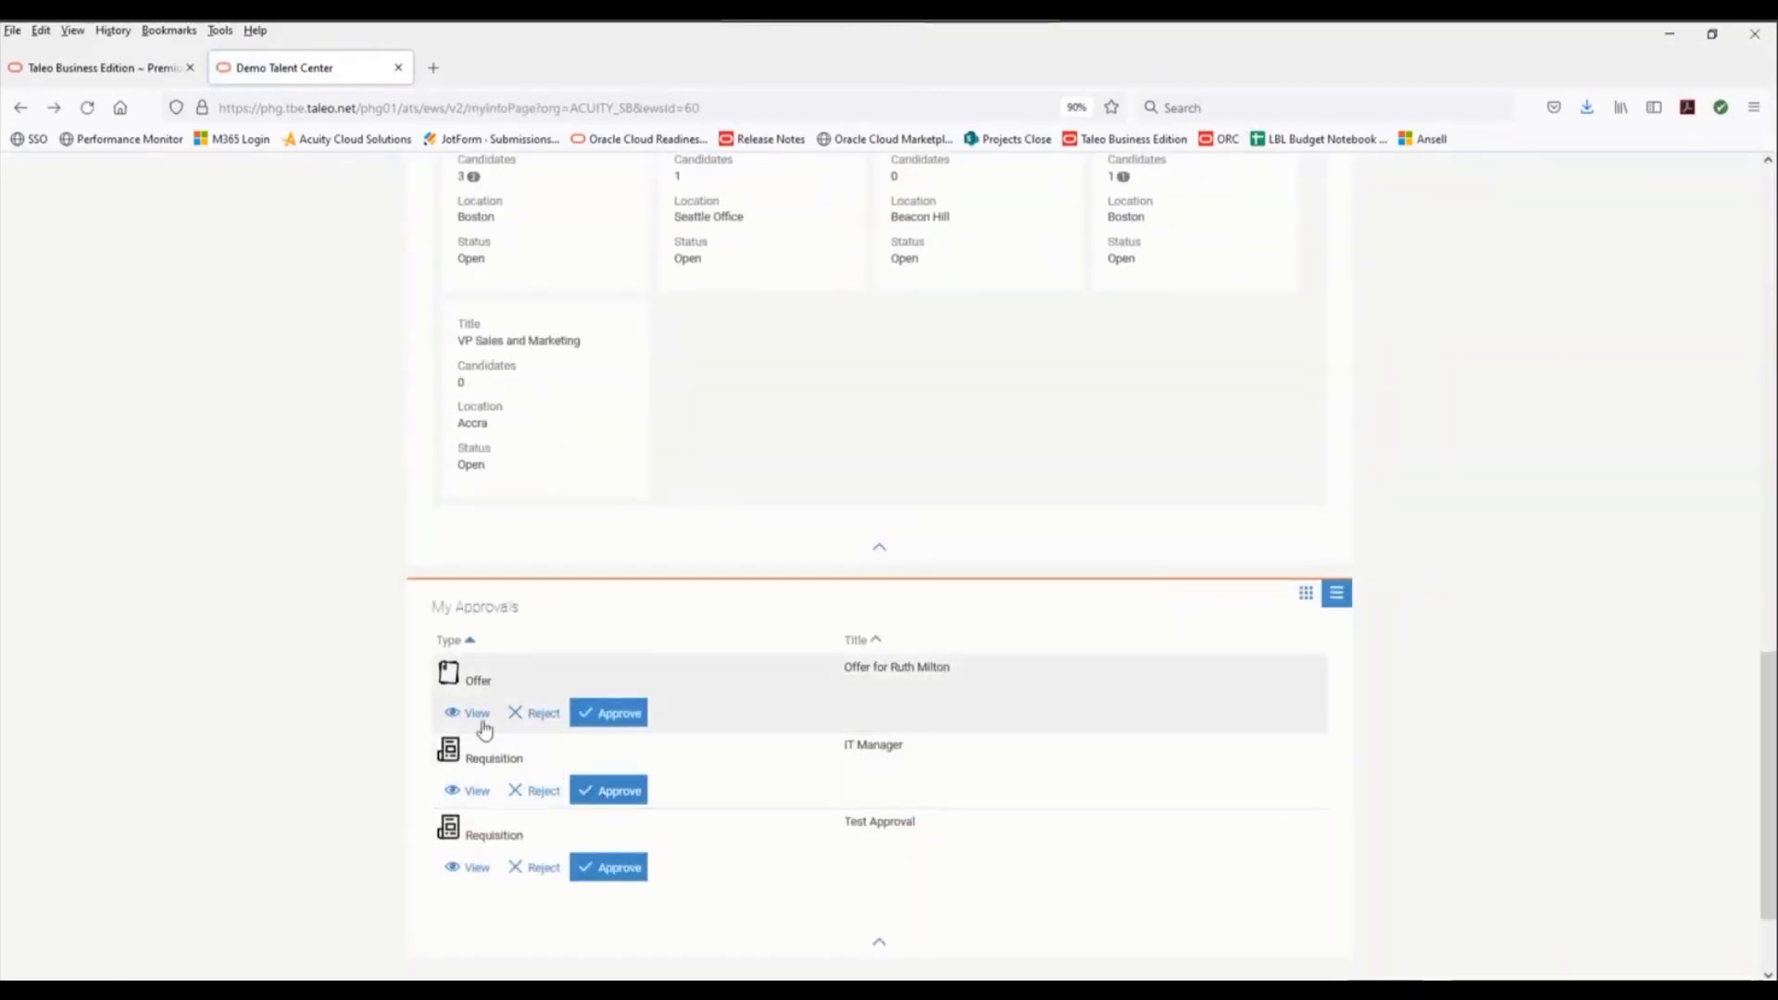
pyautogui.click(478, 715)
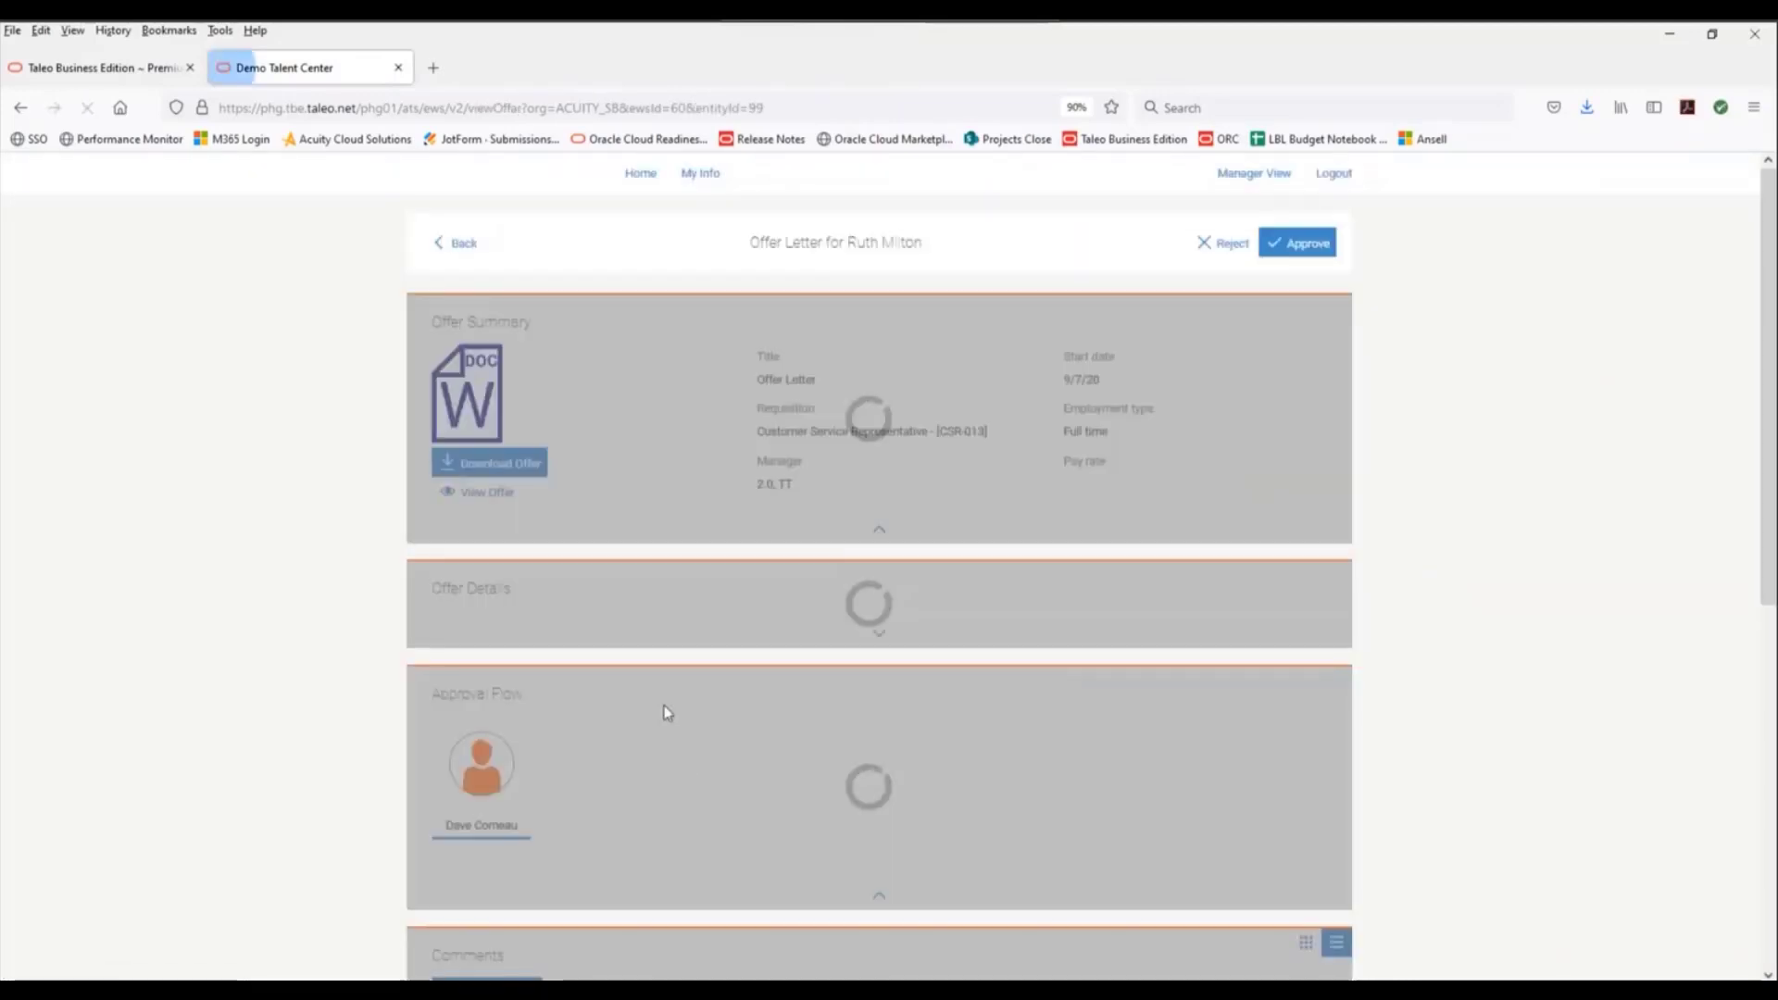
pyautogui.scroll(-1, 1092, 707)
pyautogui.scroll(1, 1080, 754)
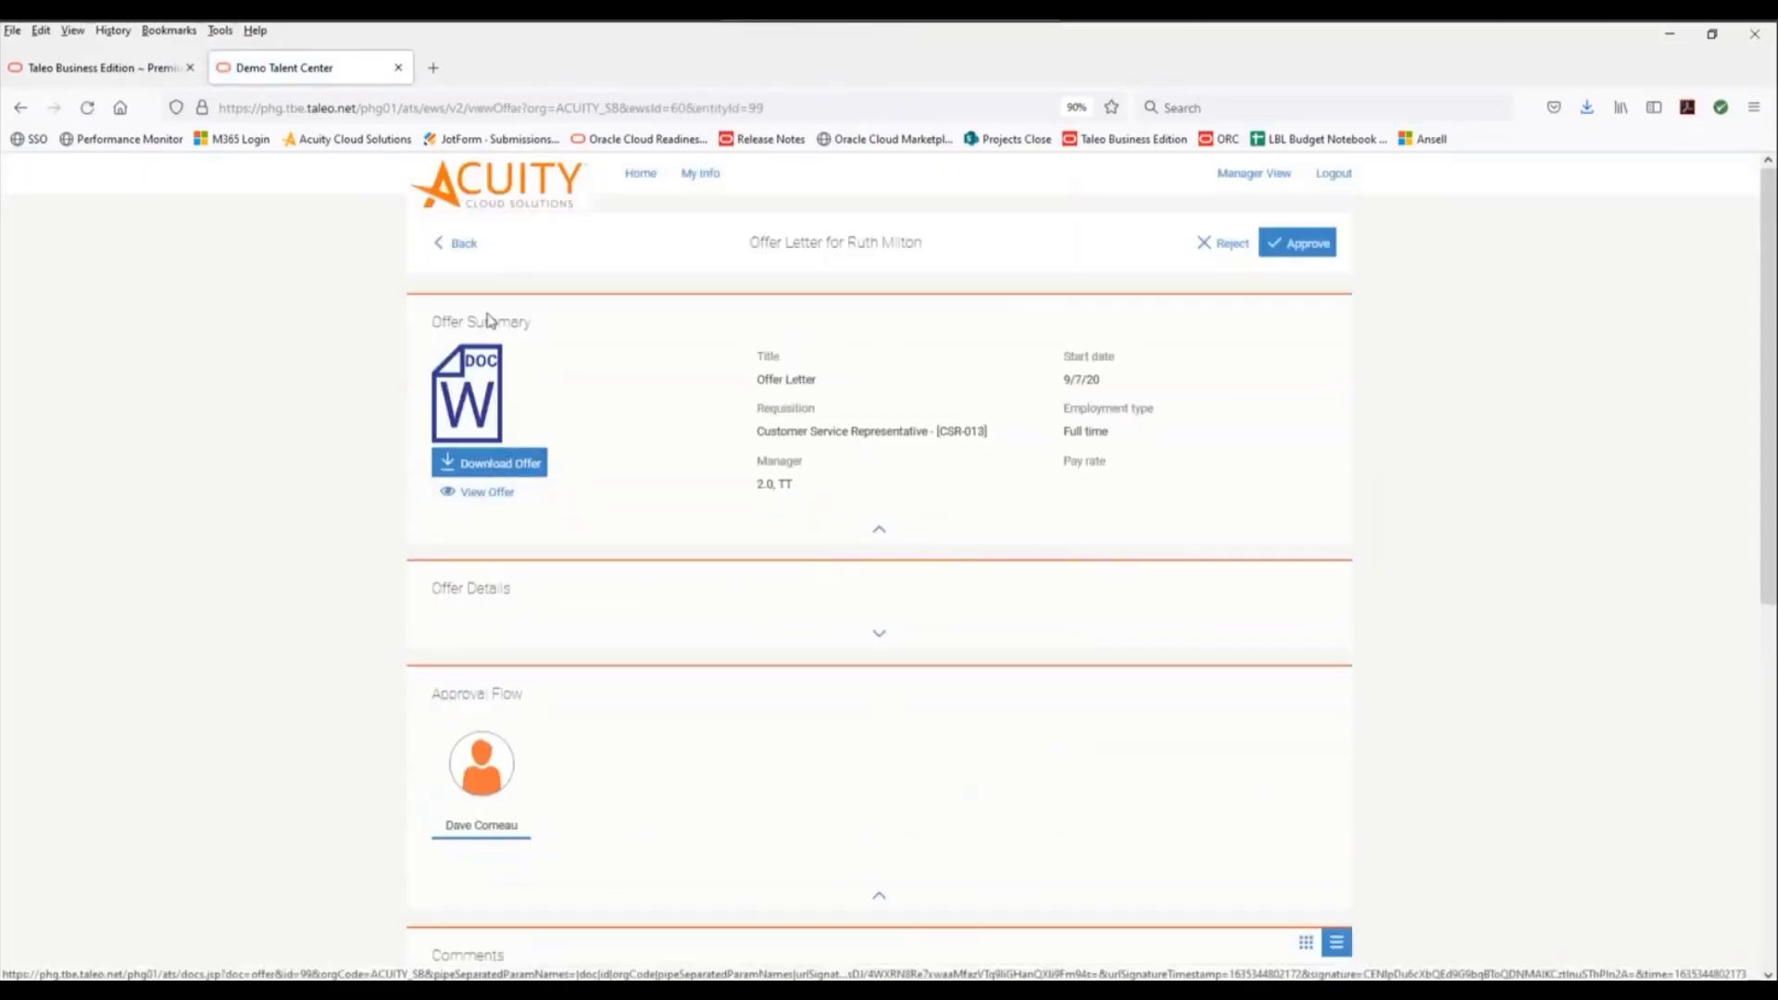
pyautogui.click(464, 245)
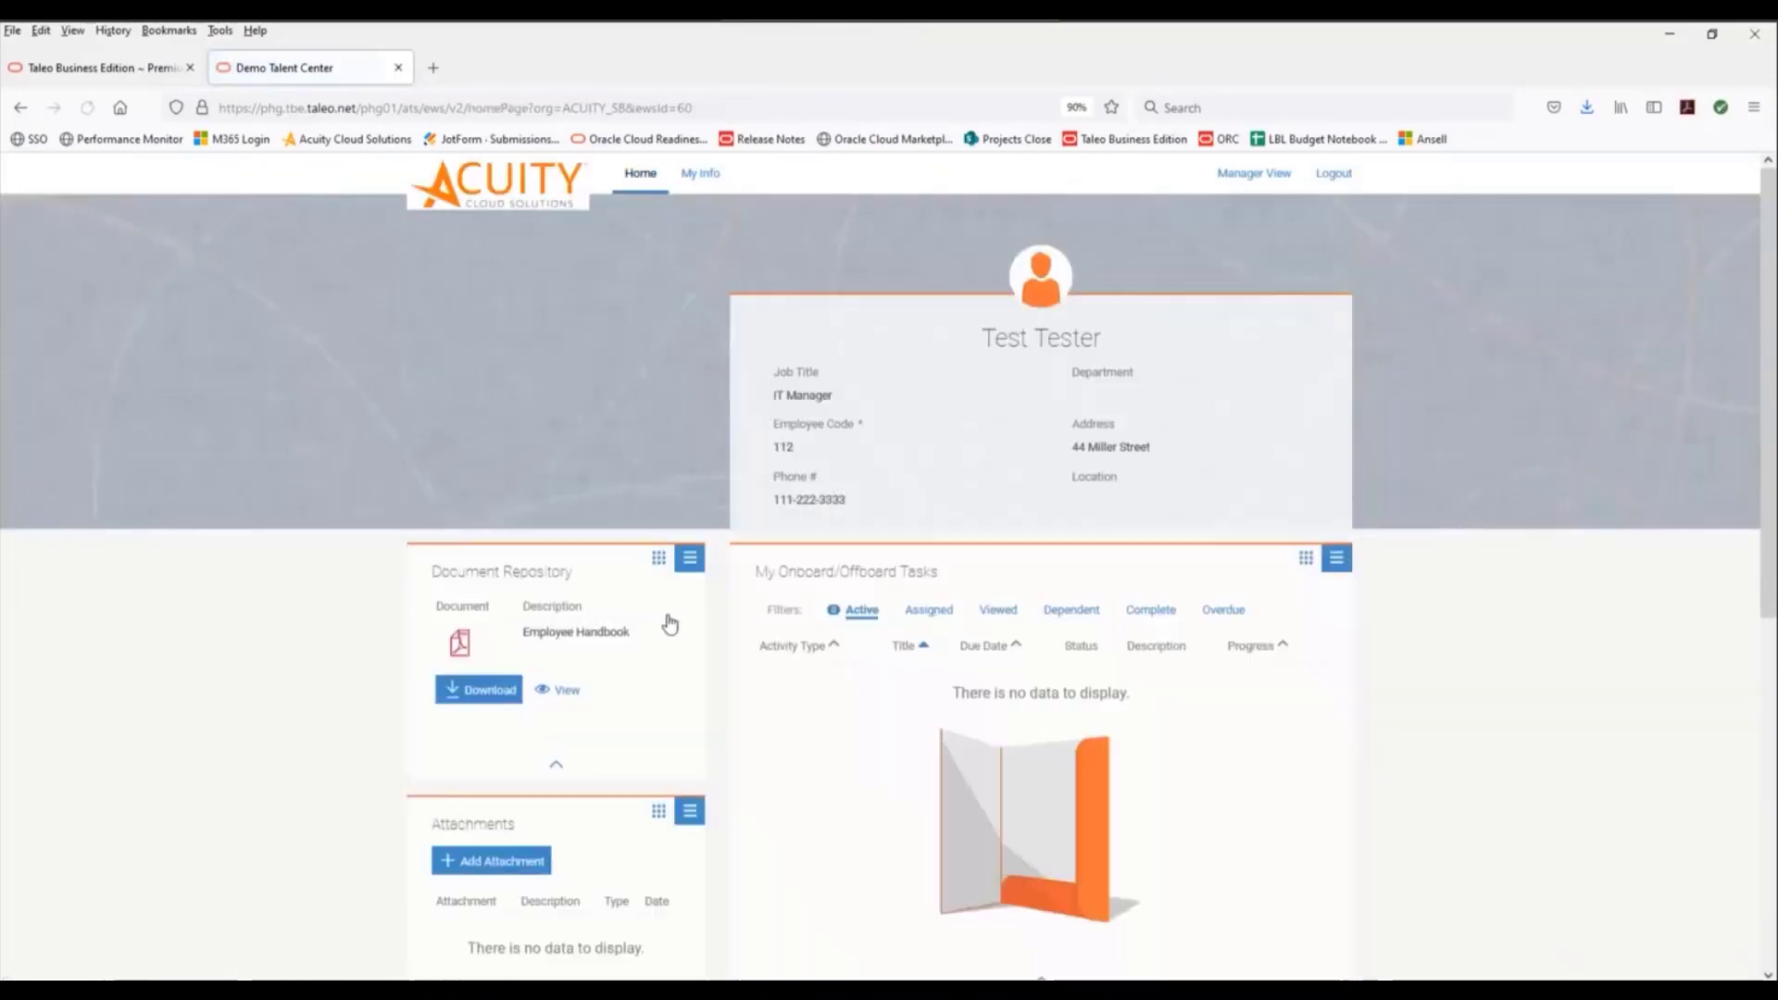
# Approve the pending offer in My Approvals on the My Info page, submitting it without a comment.
pyautogui.scroll(-6, 738, 667)
pyautogui.scroll(6, 794, 484)
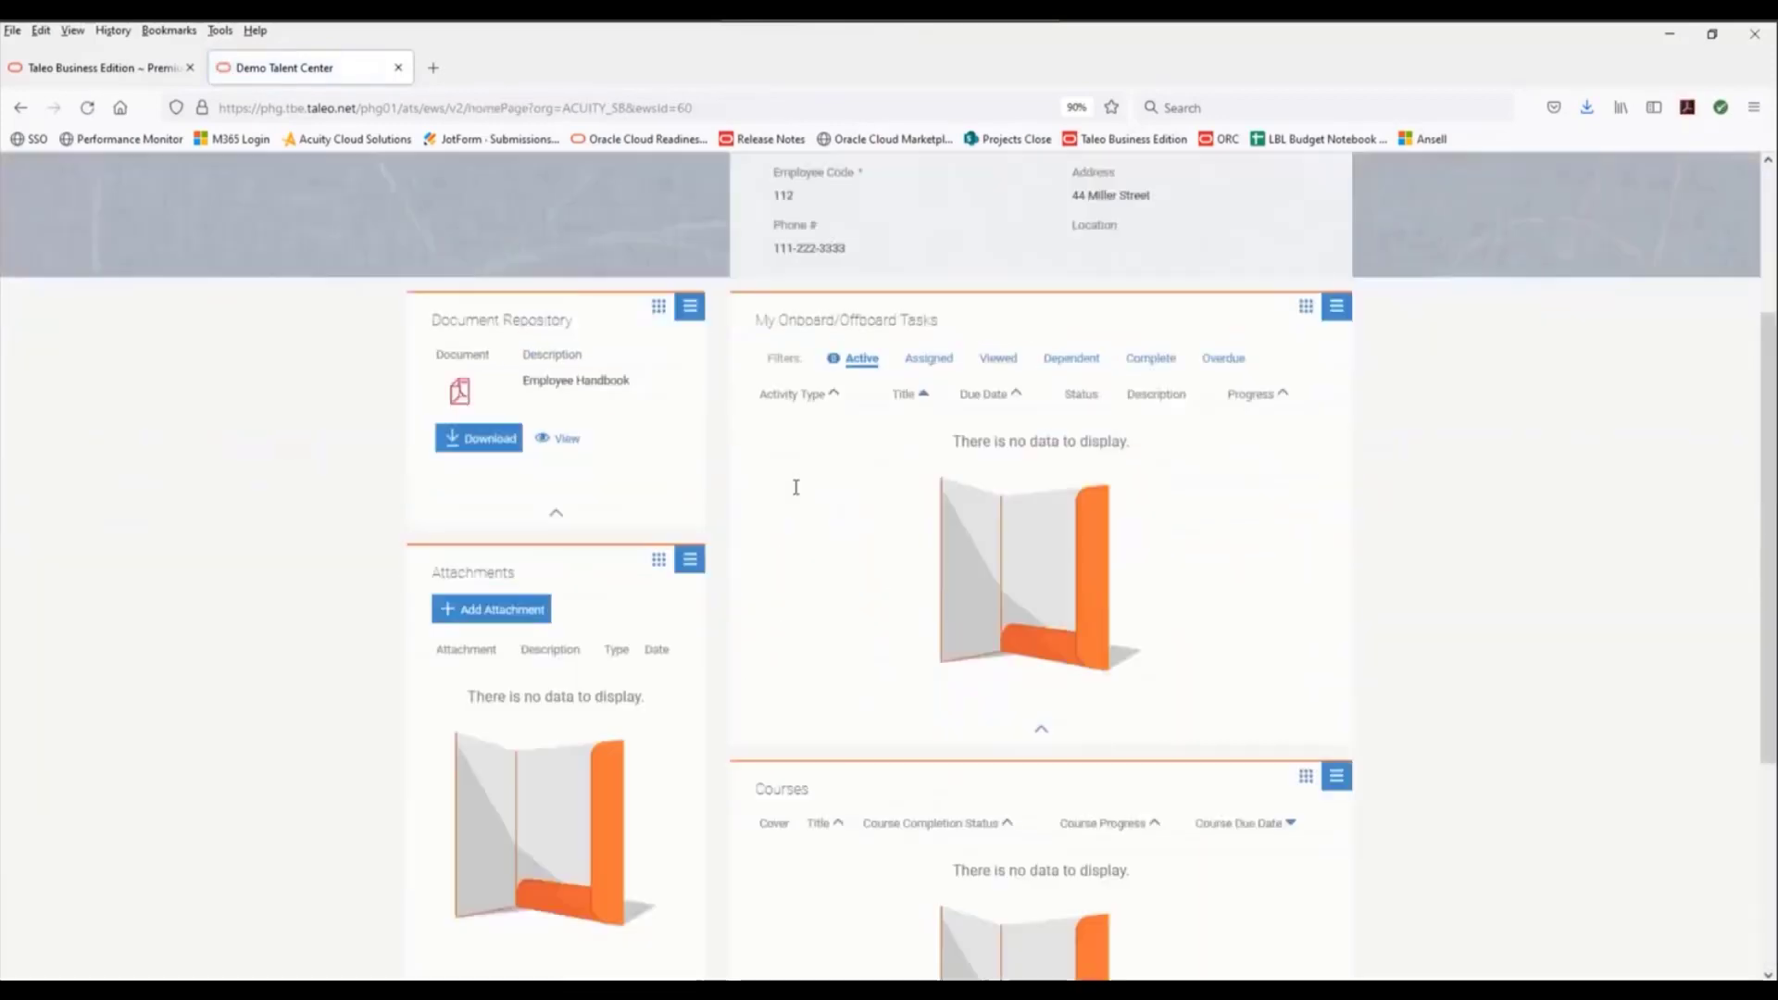
pyautogui.click(686, 173)
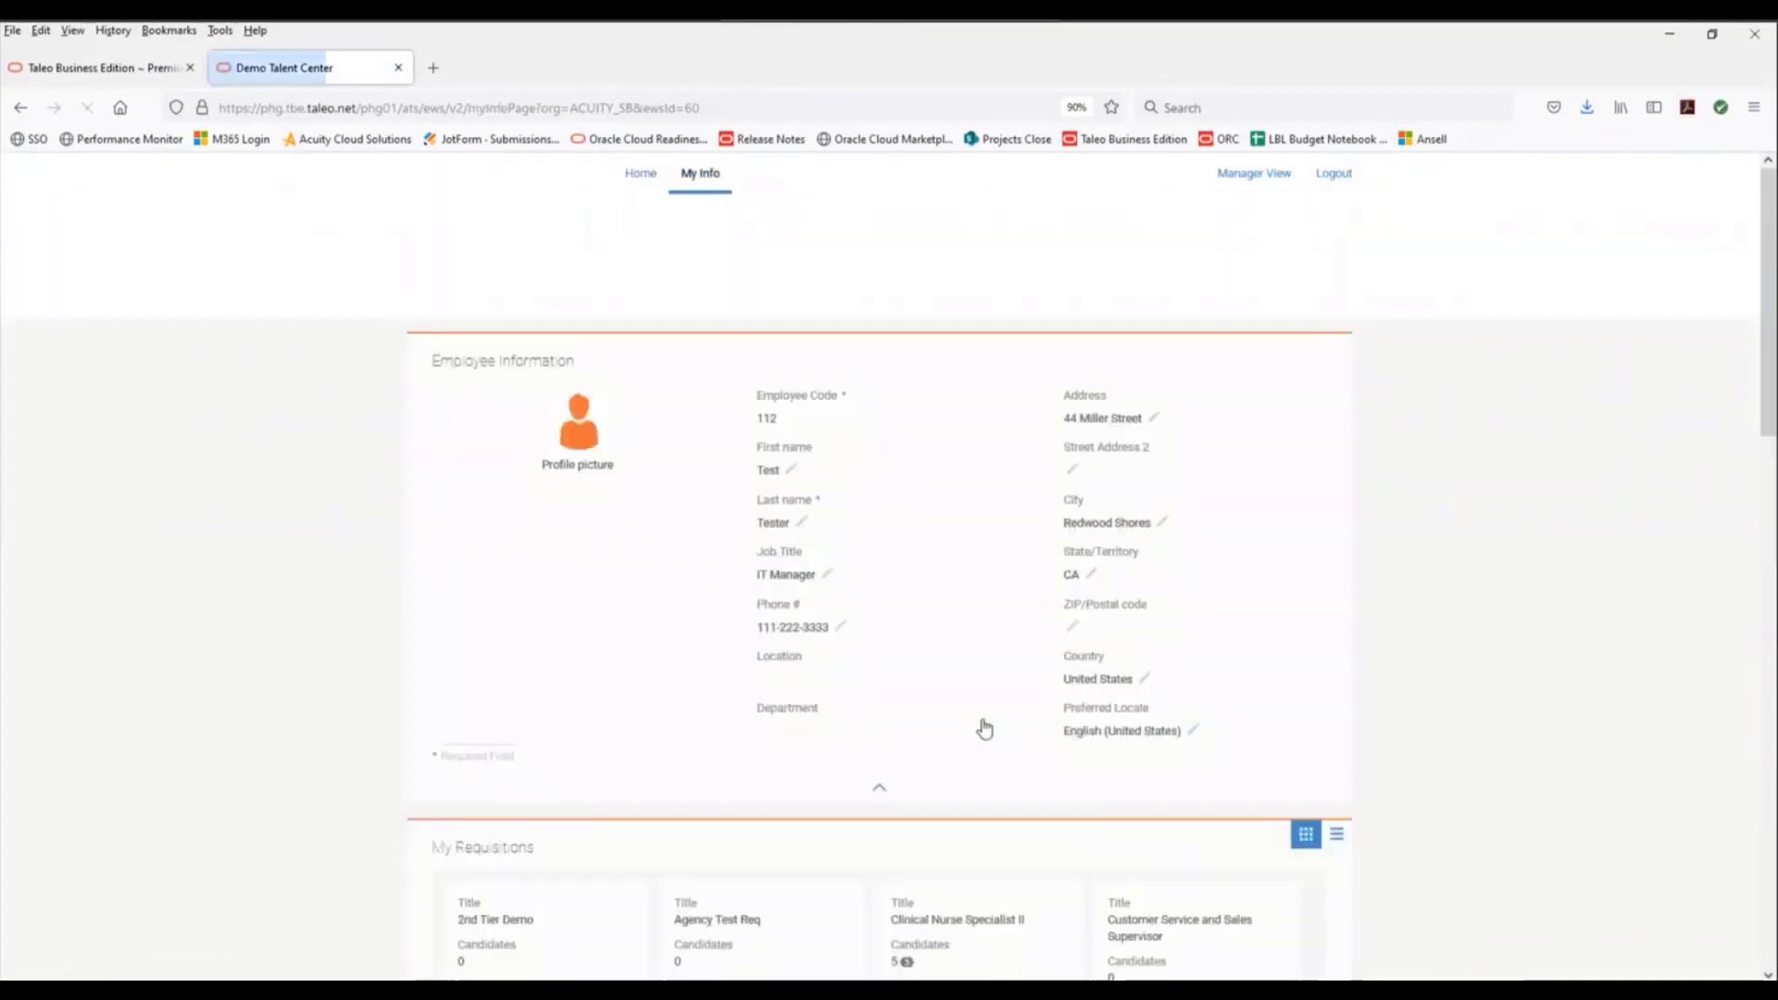
pyautogui.scroll(-10, 984, 727)
pyautogui.scroll(-6, 1063, 755)
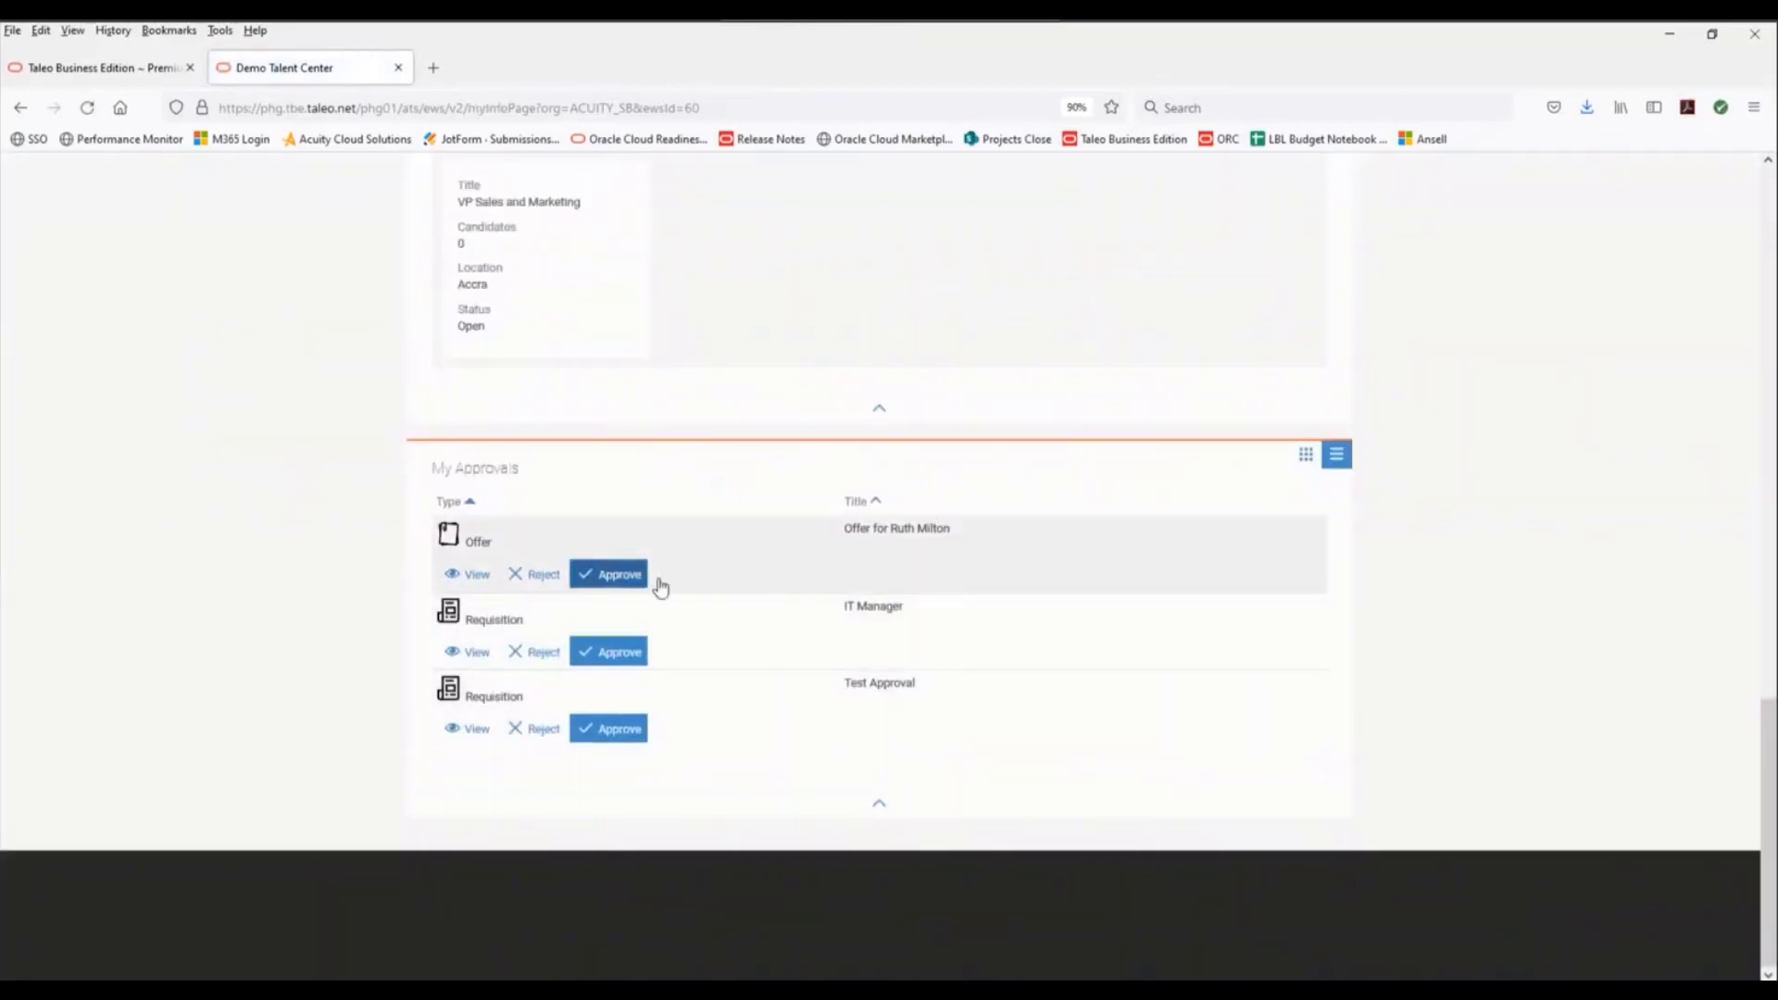
pyautogui.click(618, 576)
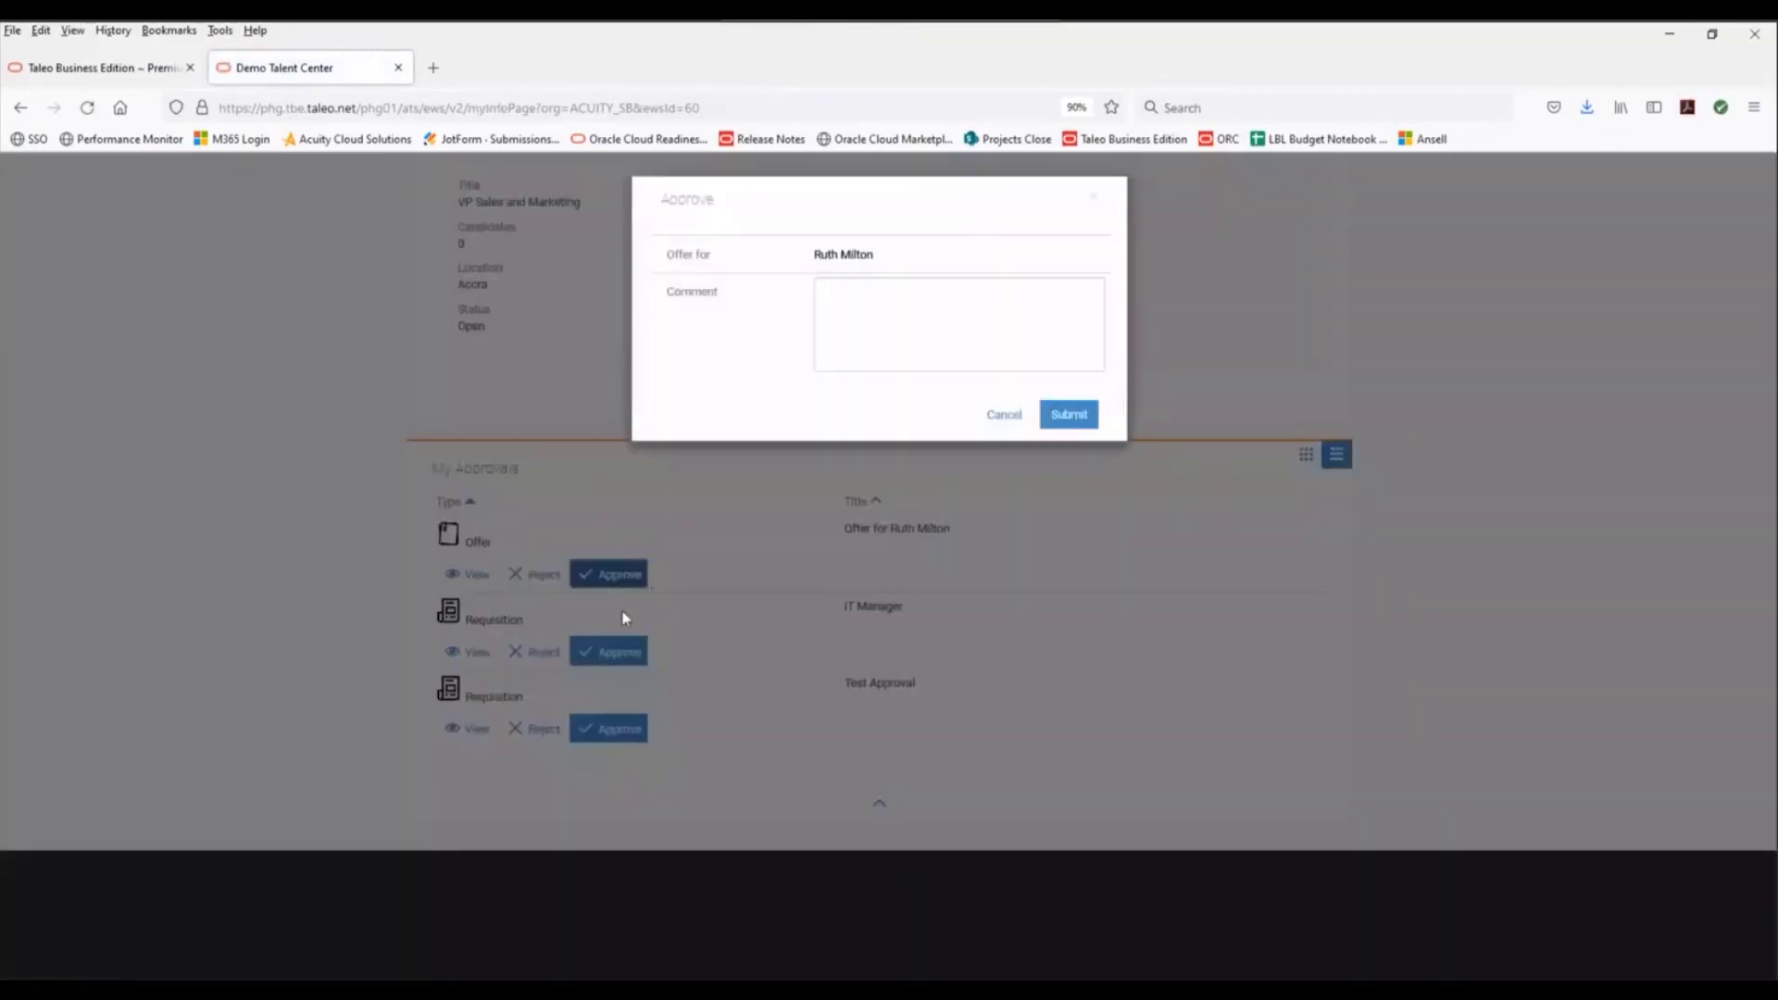
pyautogui.click(1070, 418)
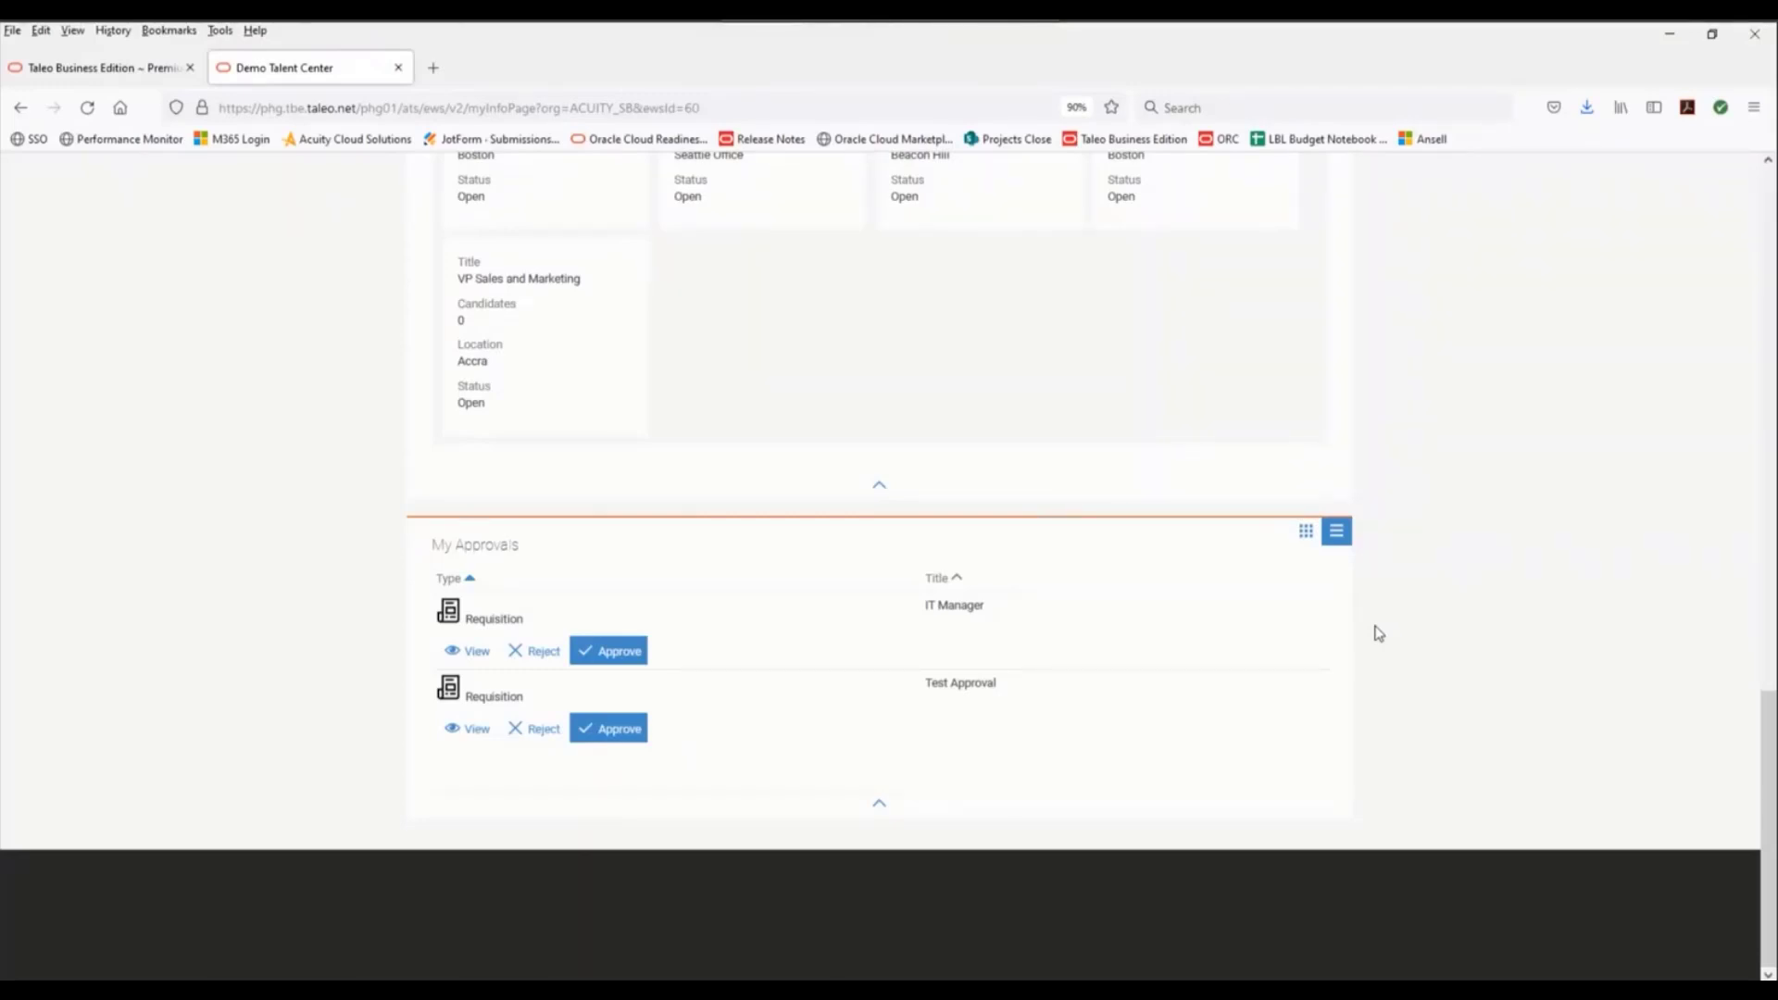
# Open the Manager View of the talent center from the My Info page.
pyautogui.scroll(10, 1403, 574)
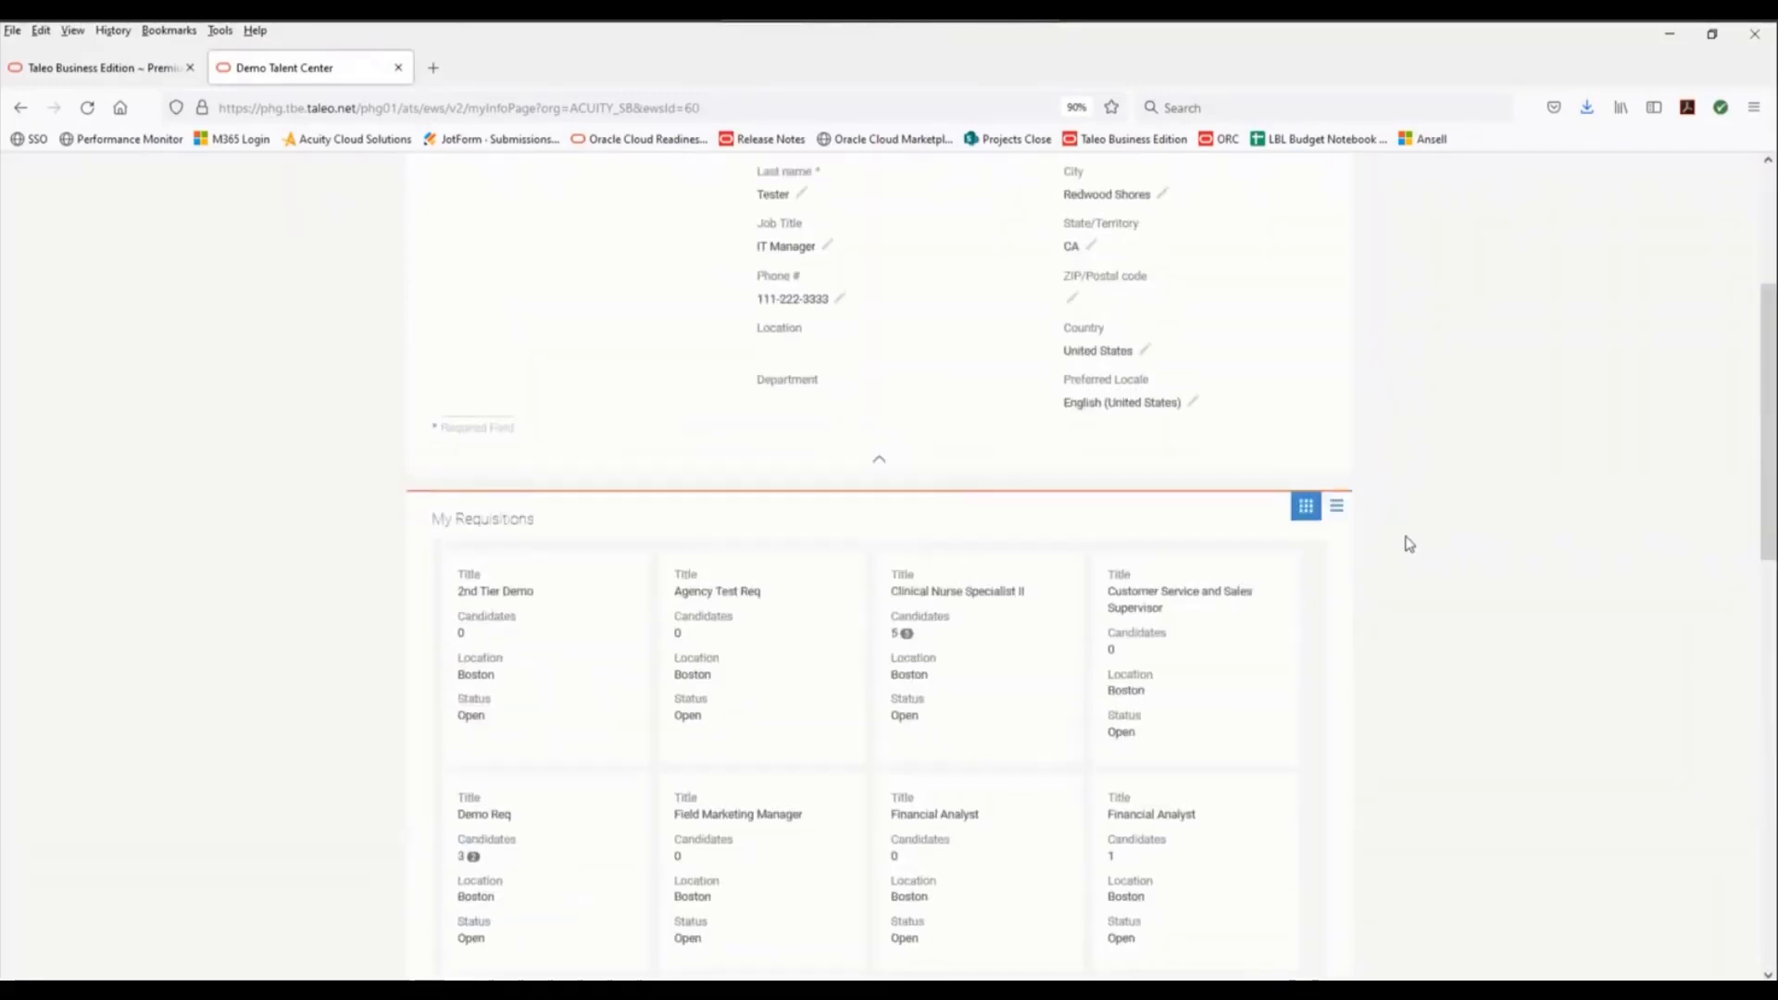
pyautogui.scroll(4, 1409, 544)
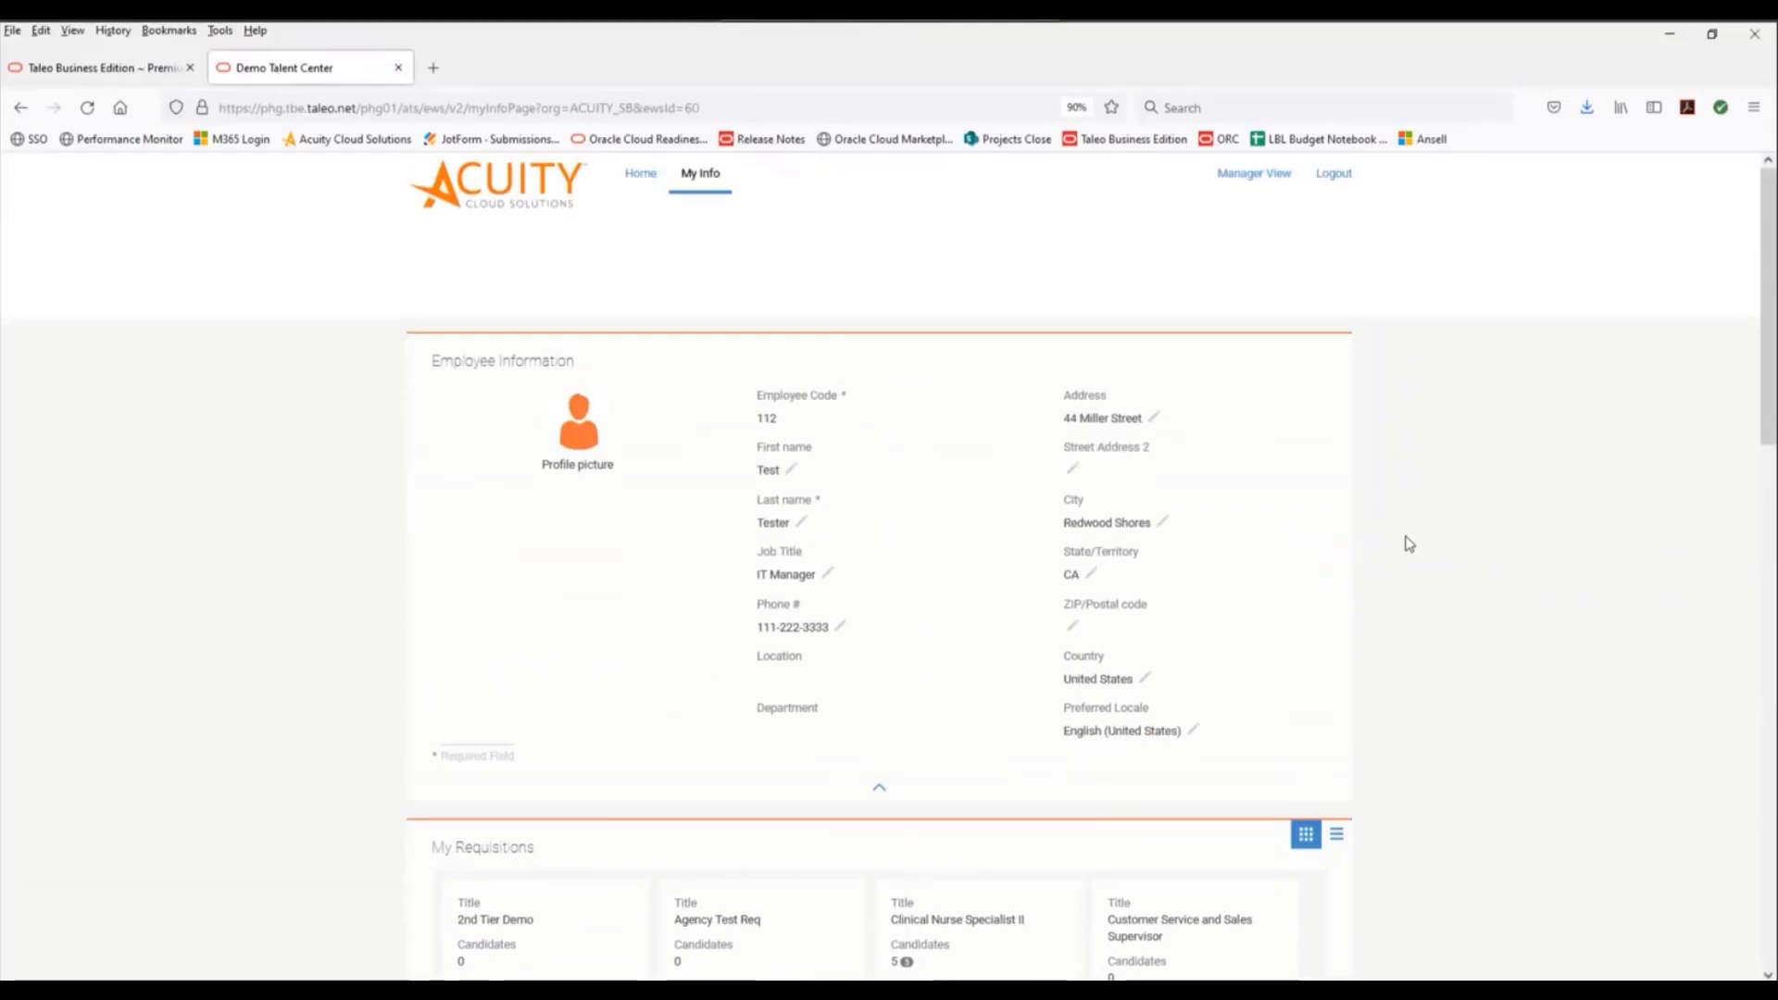
pyautogui.click(1256, 175)
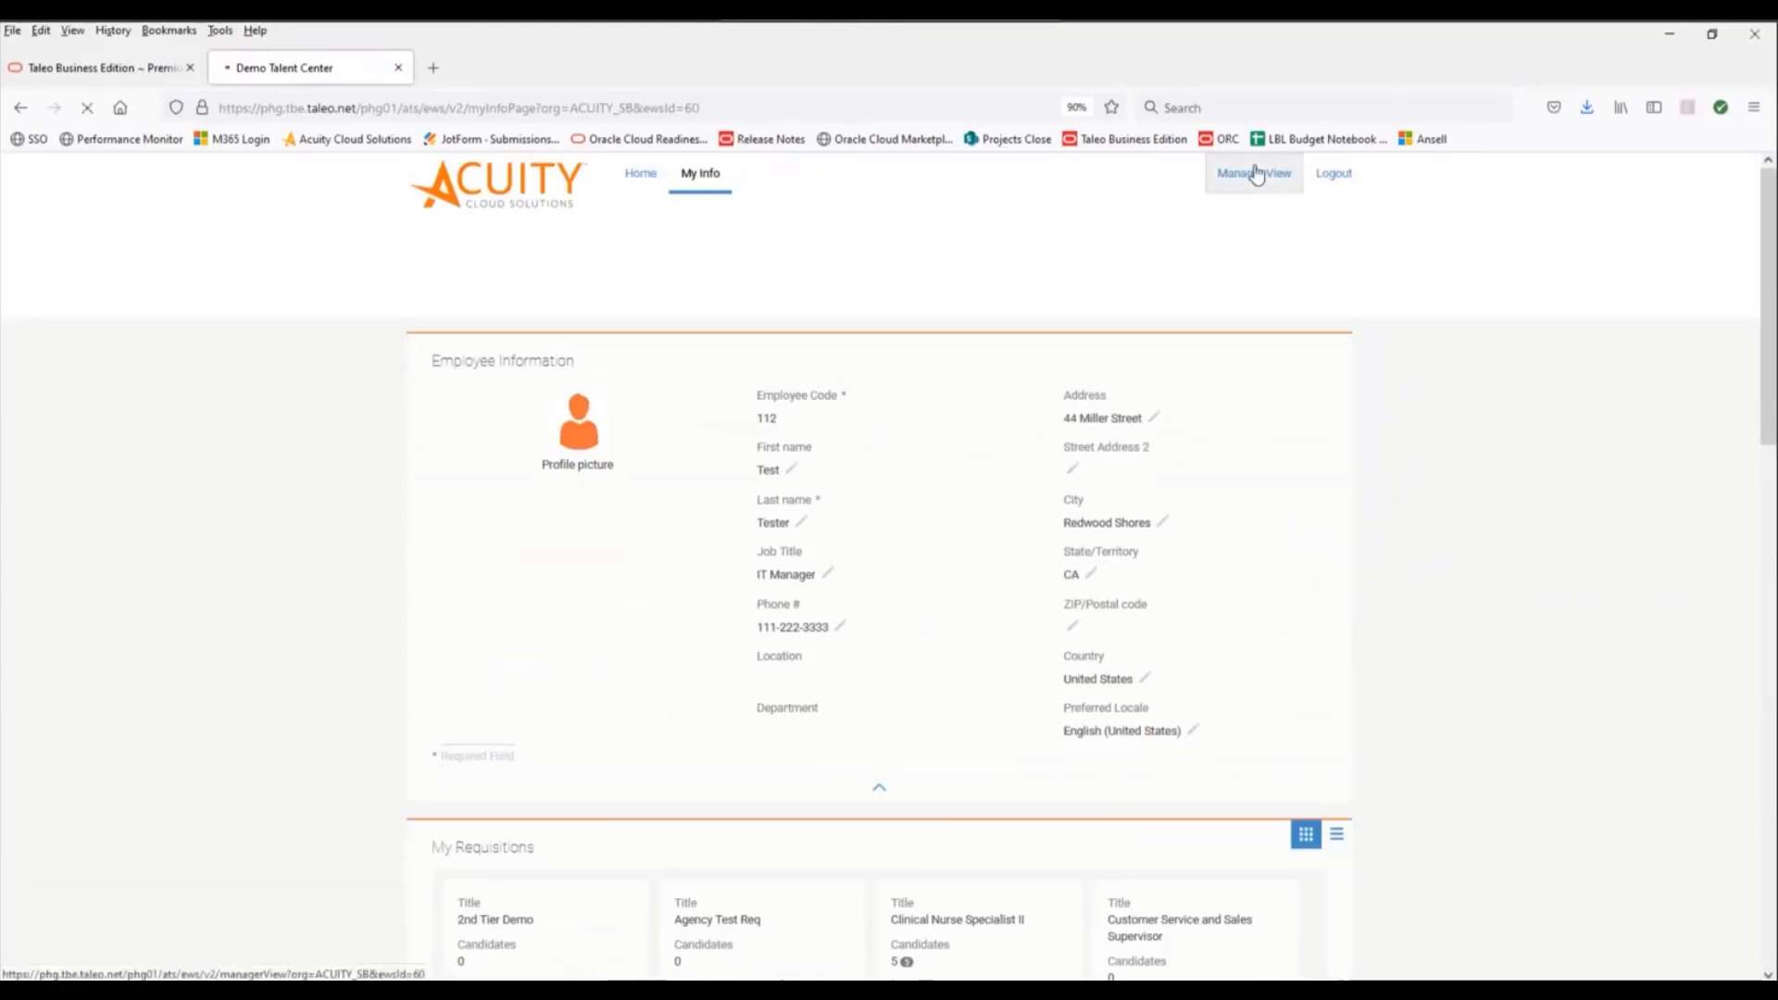